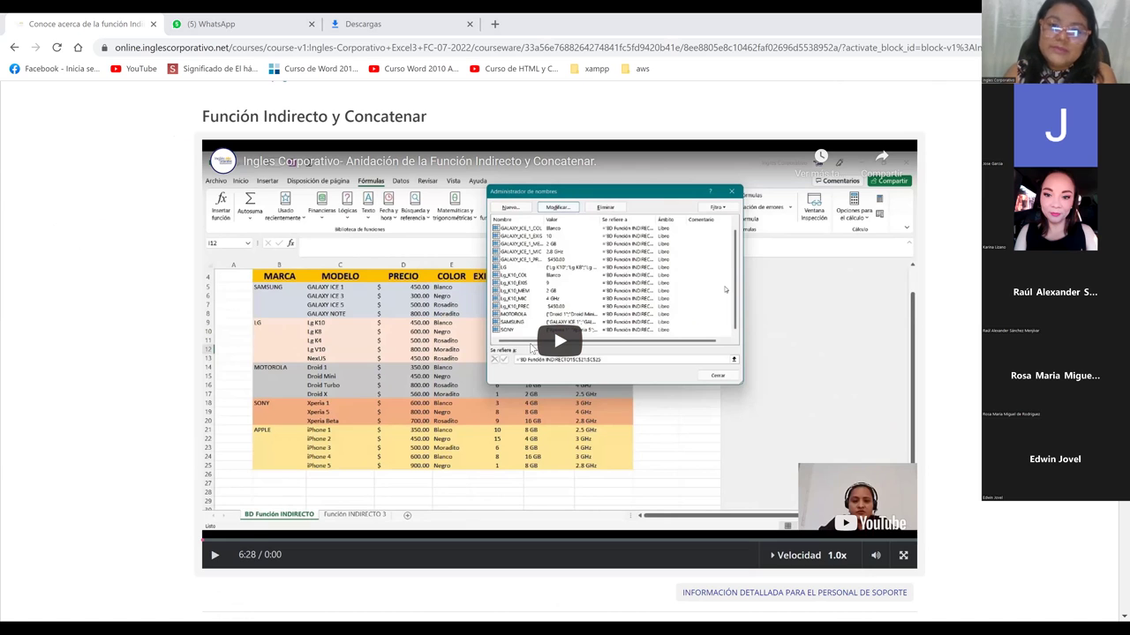
# - Play the Función Indirecto y Concatenar lesson video from near its beginning in full screen
pyautogui.click(530, 349)
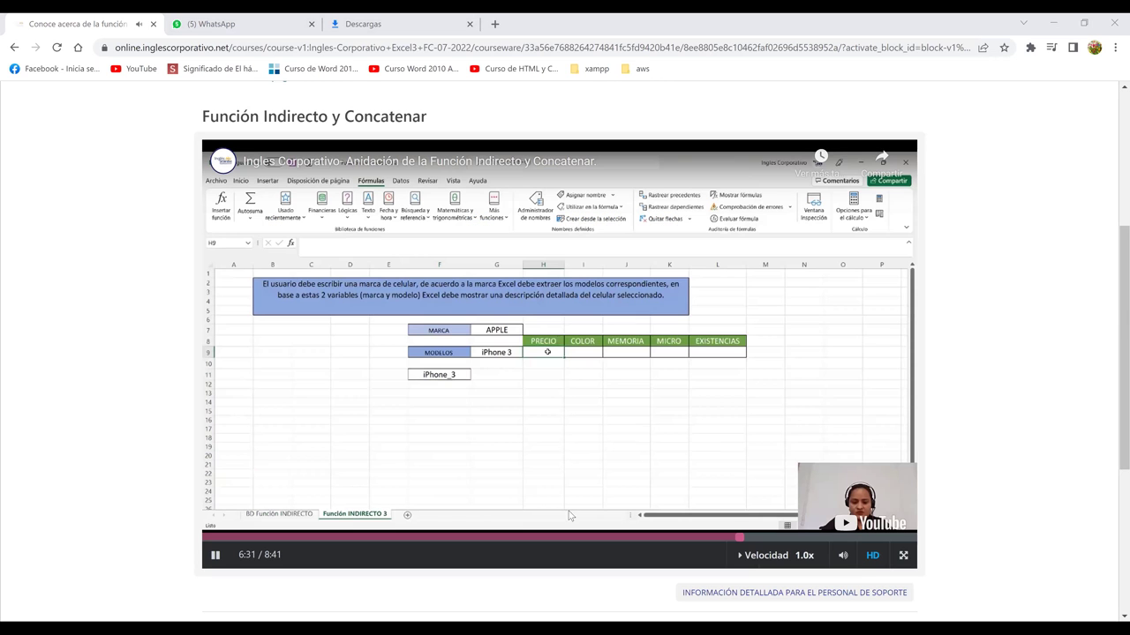
pyautogui.click(209, 537)
pyautogui.click(212, 551)
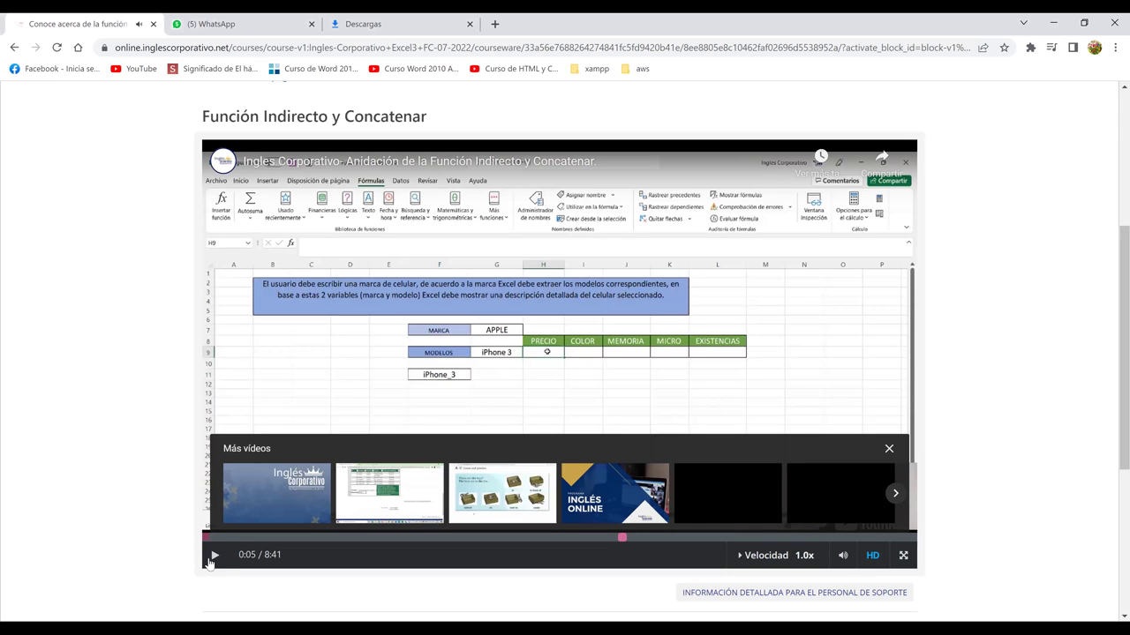
pyautogui.click(213, 556)
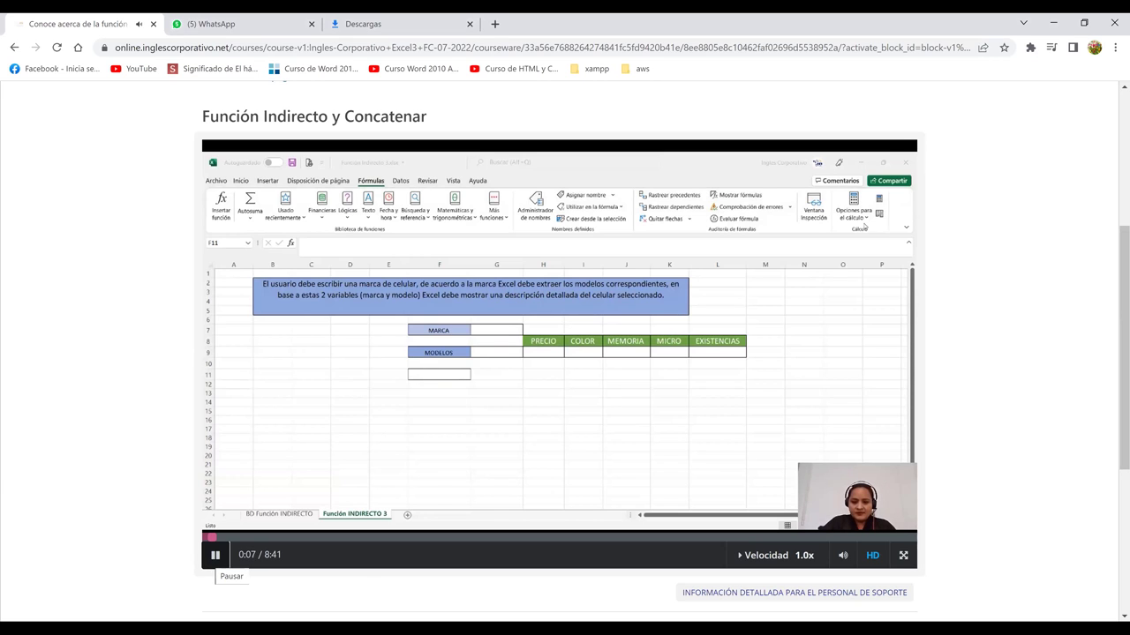
pyautogui.click(905, 555)
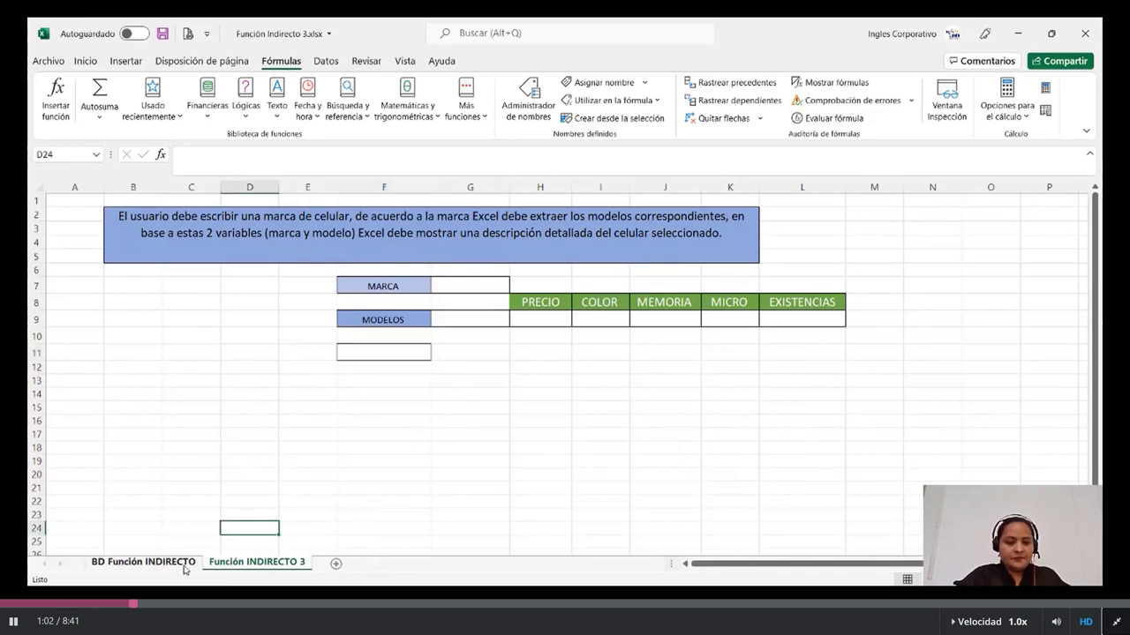
# - Check the range names of the Samsung, LG, Motorola and Sony model lists on the BD Función INDIRECTO sheet
pyautogui.click(185, 568)
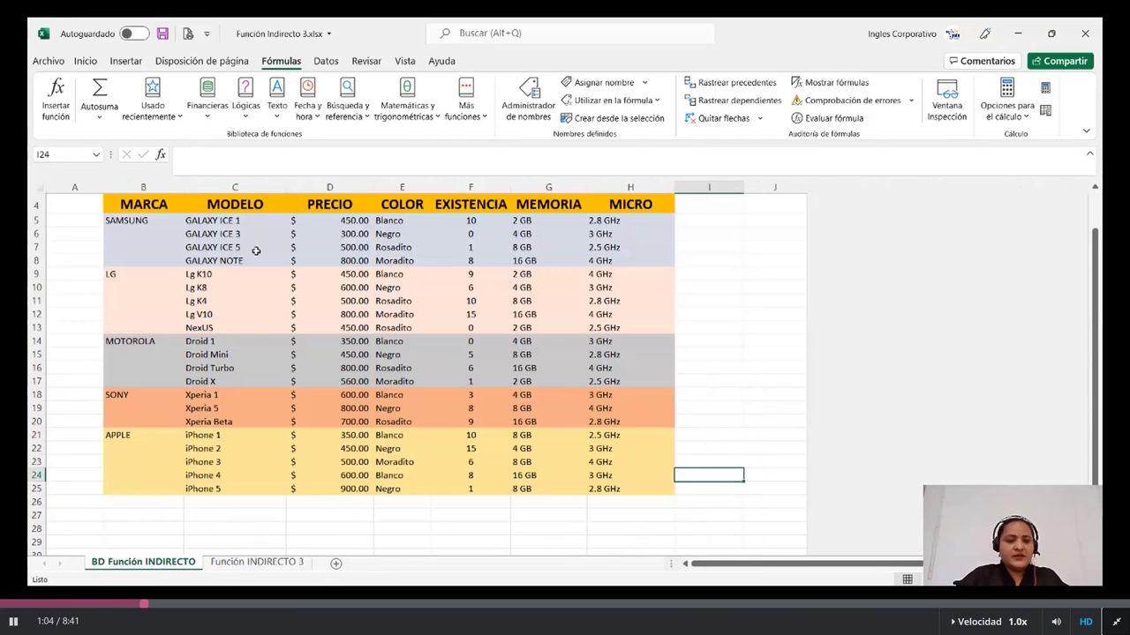
pyautogui.moveTo(234, 203); pyautogui.dragTo(254, 259)
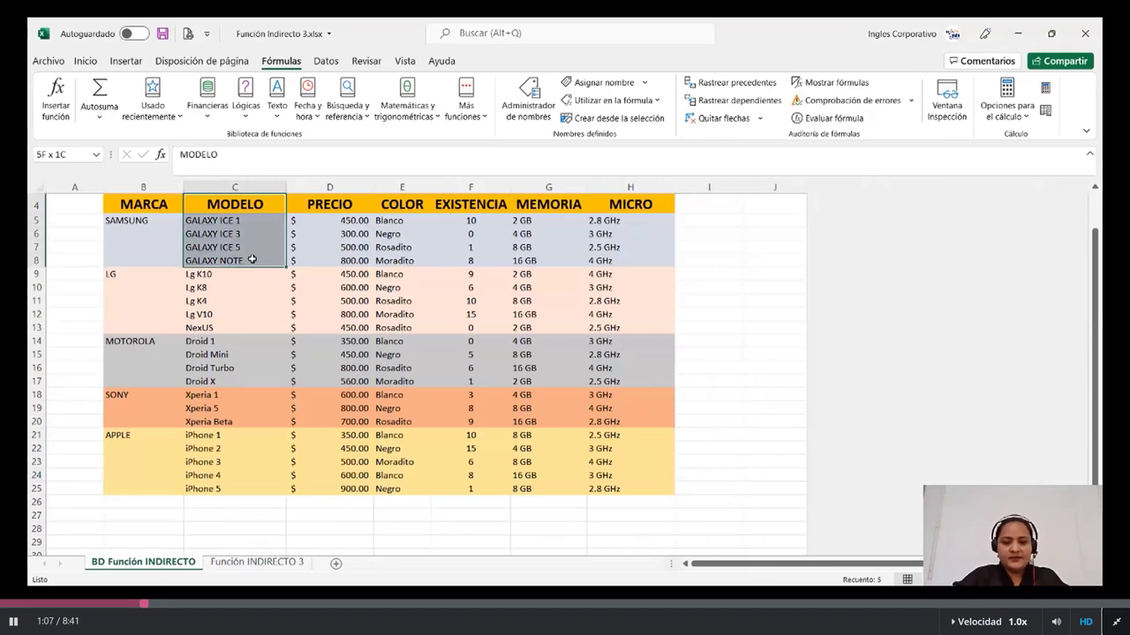
pyautogui.press('Down')
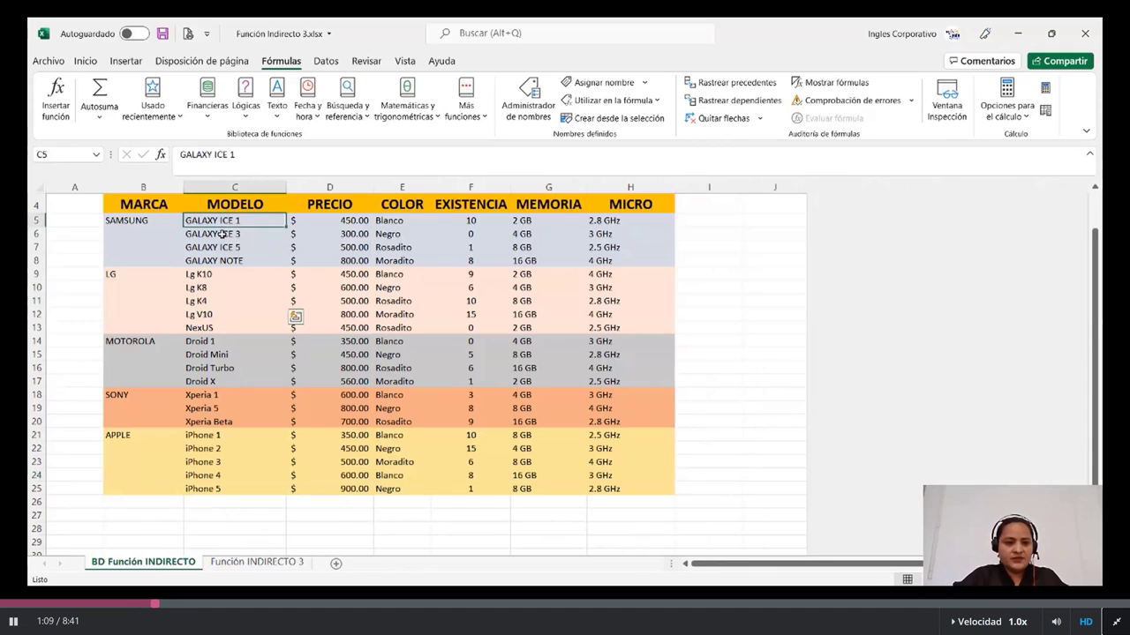
pyautogui.hotkey('shift', 'Down')
pyautogui.hotkey('shift', 'Down')
pyautogui.hotkey('shift', 'Down')
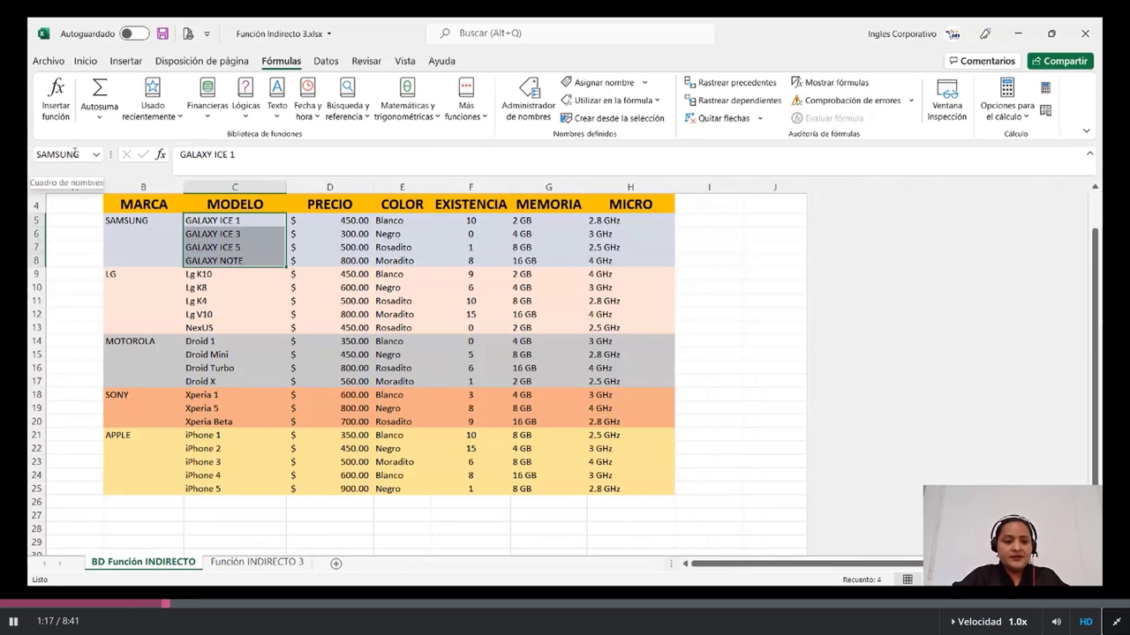
pyautogui.click(216, 314)
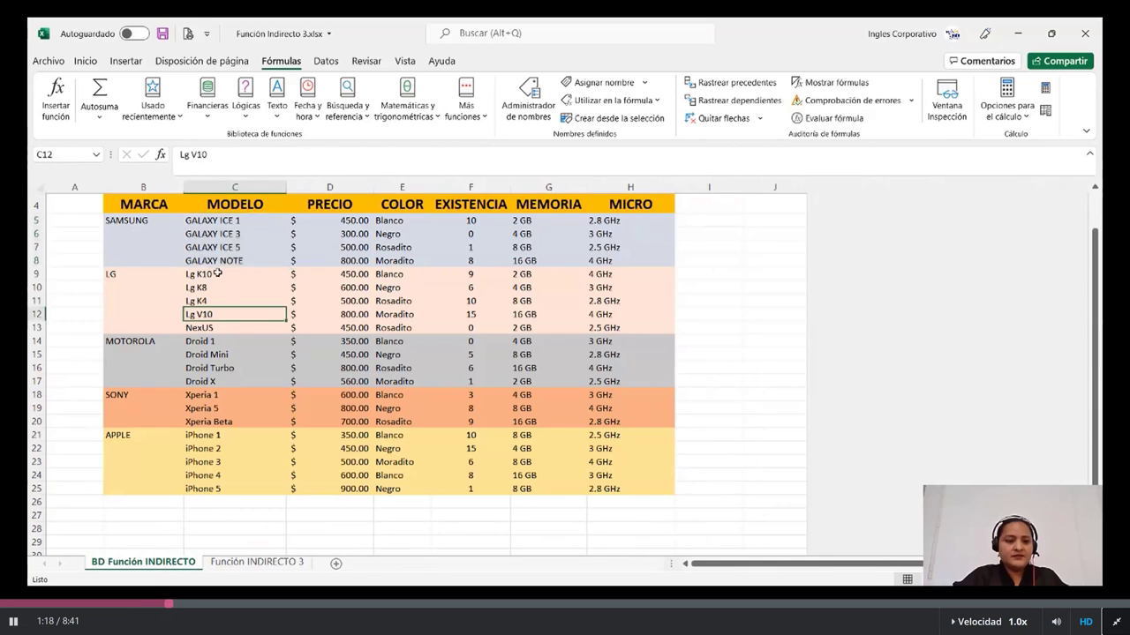
pyautogui.moveTo(217, 275); pyautogui.dragTo(229, 327)
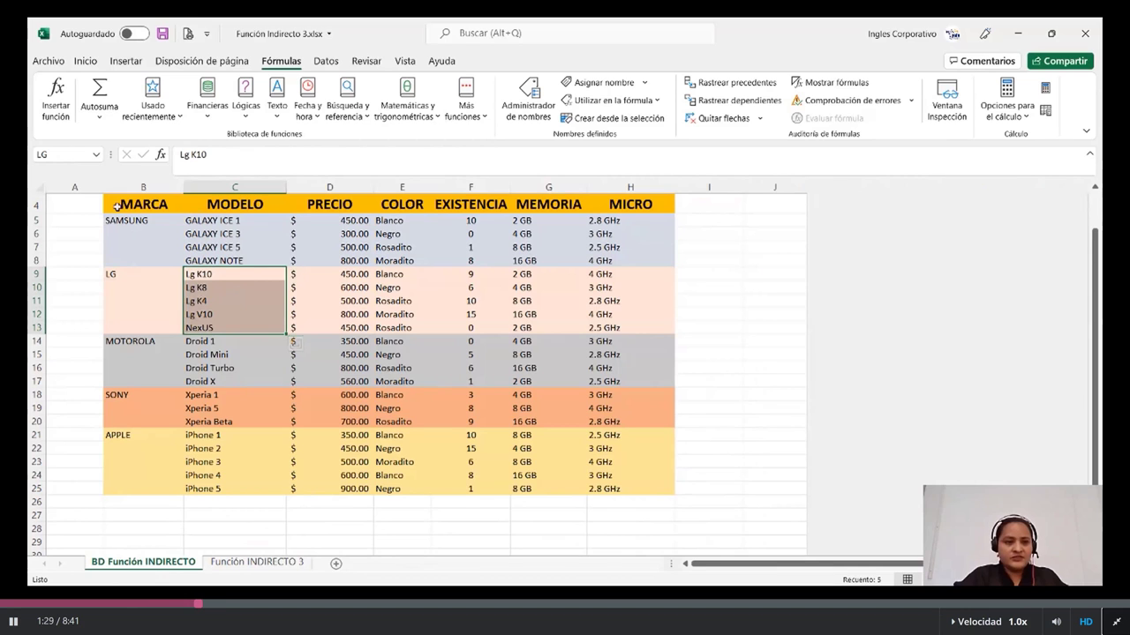
pyautogui.moveTo(221, 340); pyautogui.dragTo(226, 381)
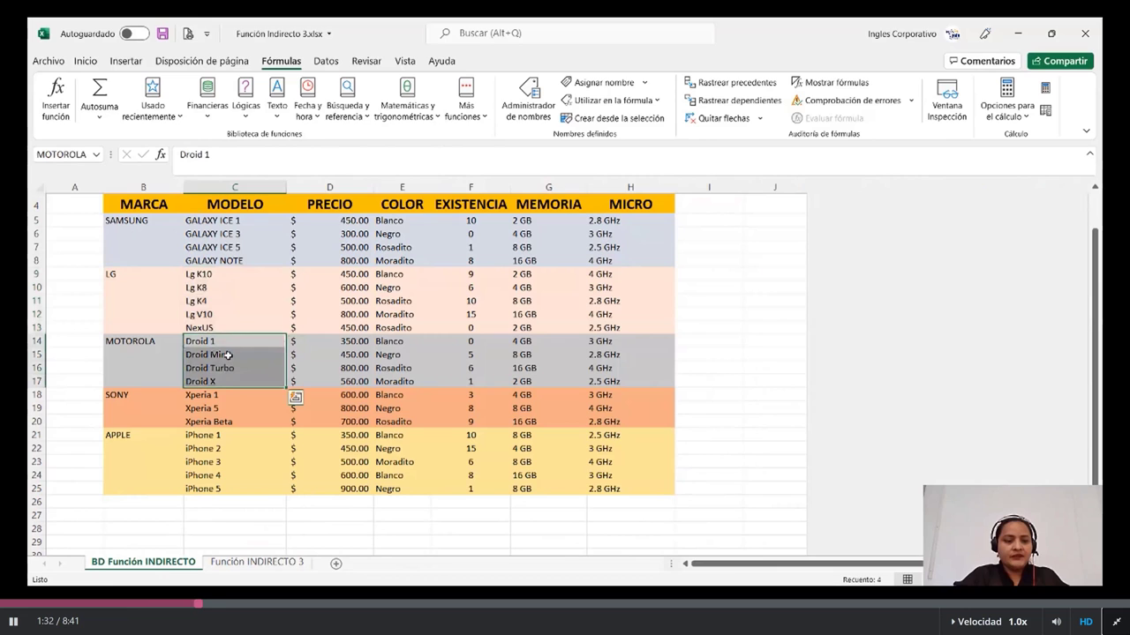
pyautogui.moveTo(224, 394); pyautogui.dragTo(227, 421)
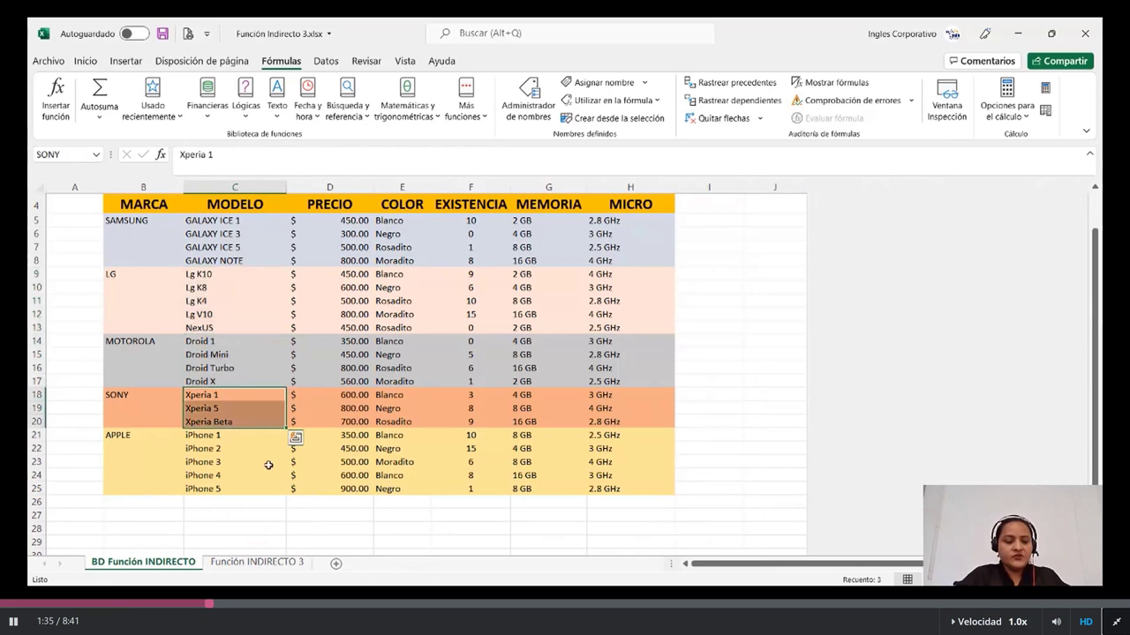
pyautogui.click(740, 314)
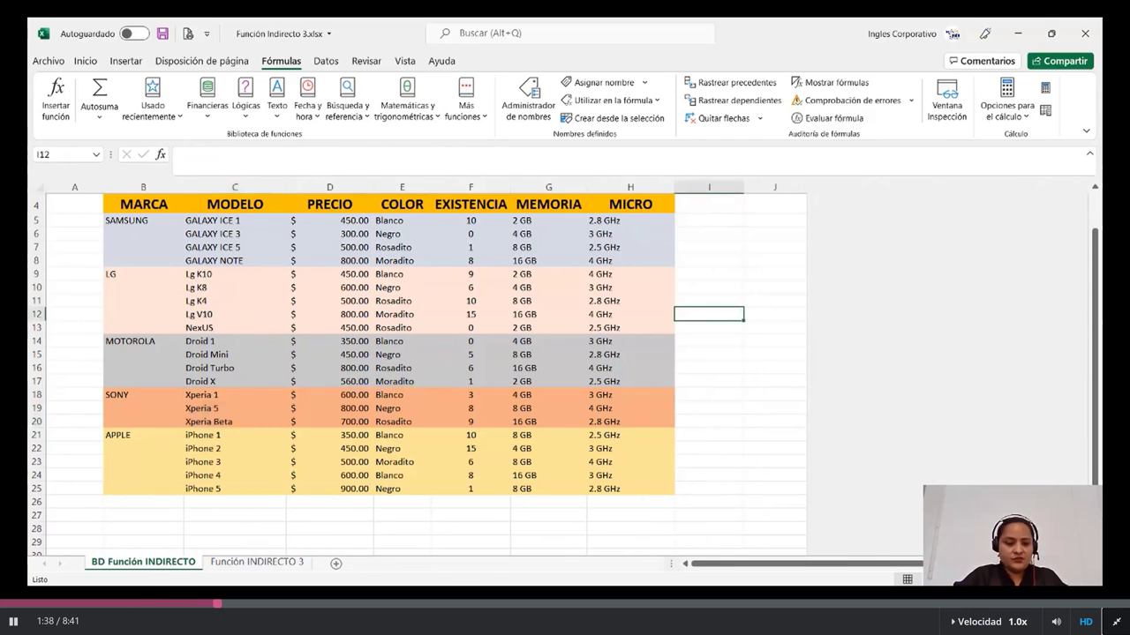
# - Enter SONY as the brand in cell G7 of the Función INDIRECTO 3 sheet
pyautogui.click(224, 566)
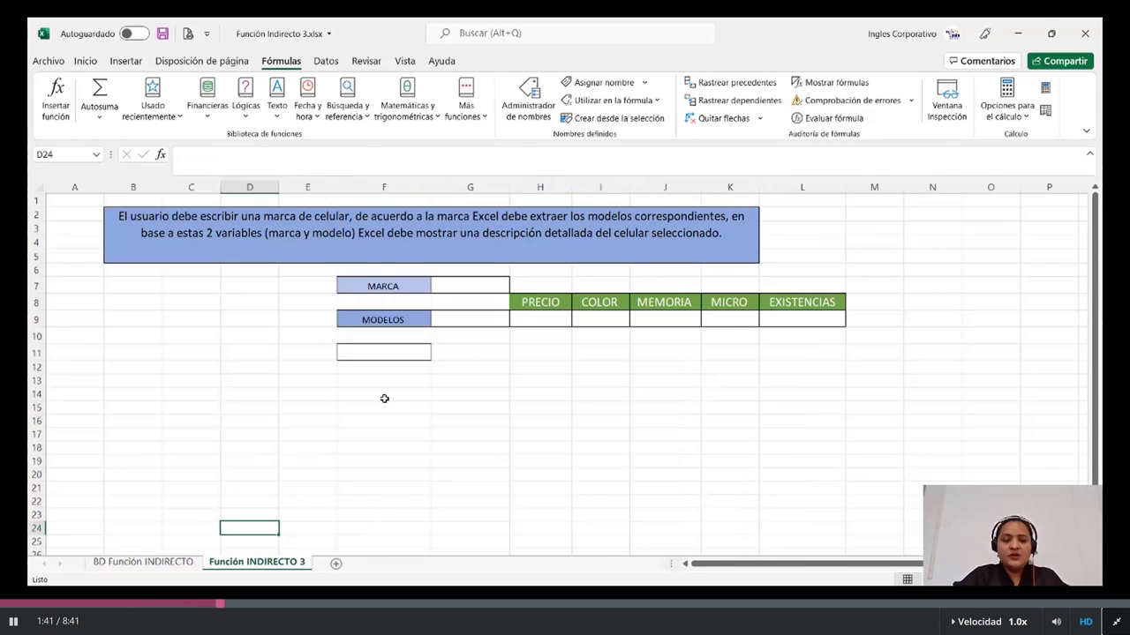
pyautogui.click(470, 320)
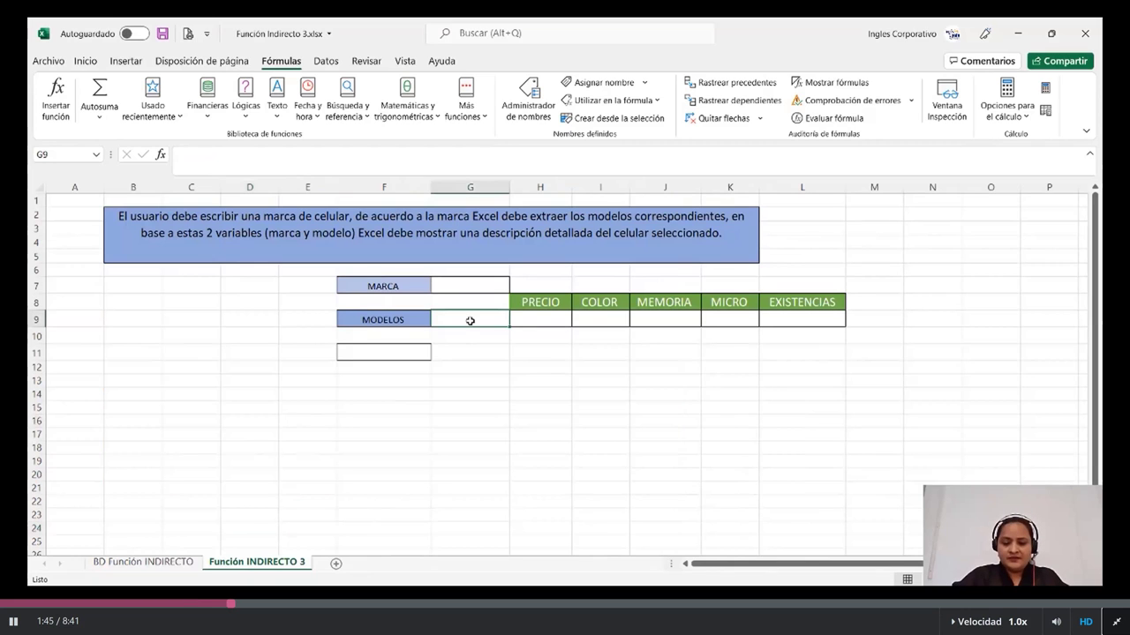
pyautogui.click(521, 385)
pyautogui.click(455, 321)
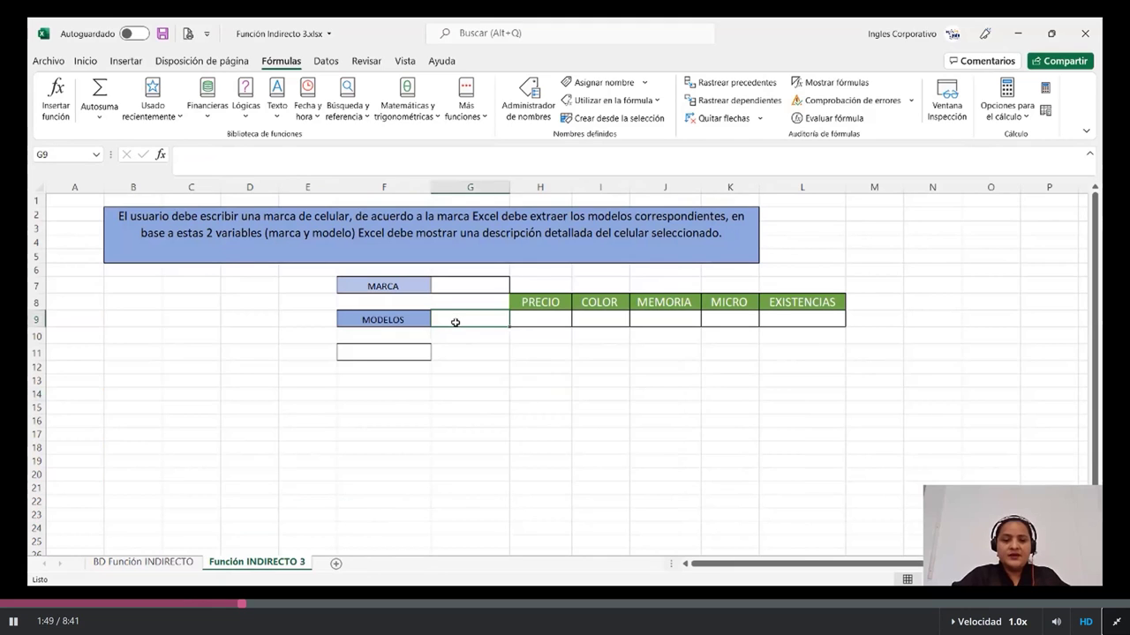
pyautogui.press('Up')
pyautogui.press('Up')
pyautogui.write('SO')
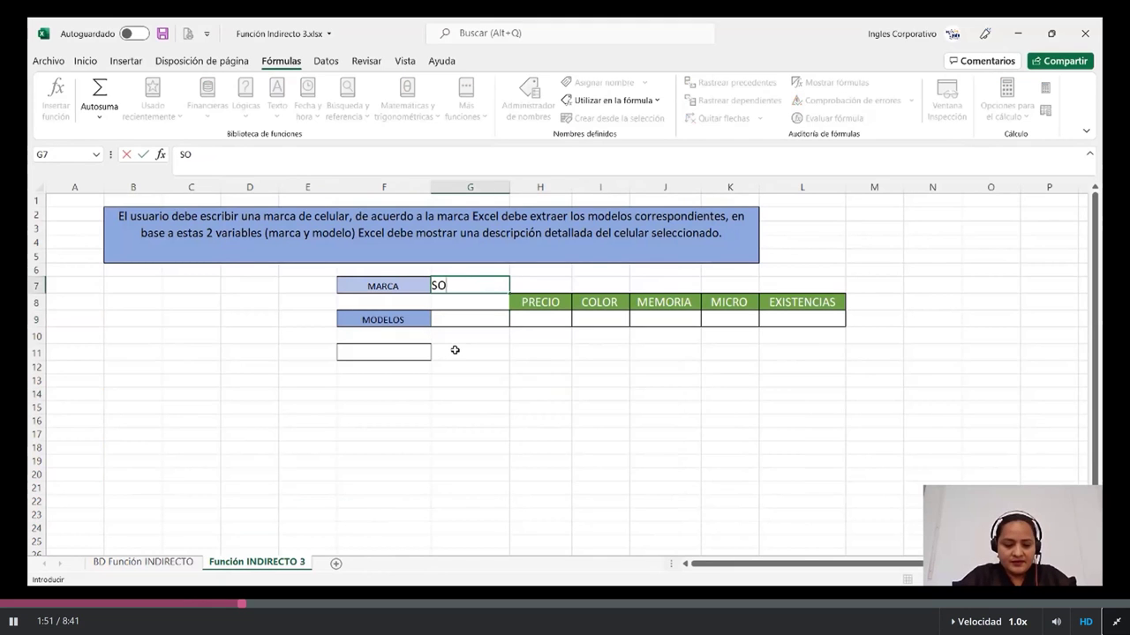
pyautogui.write('NY')
pyautogui.click(490, 405)
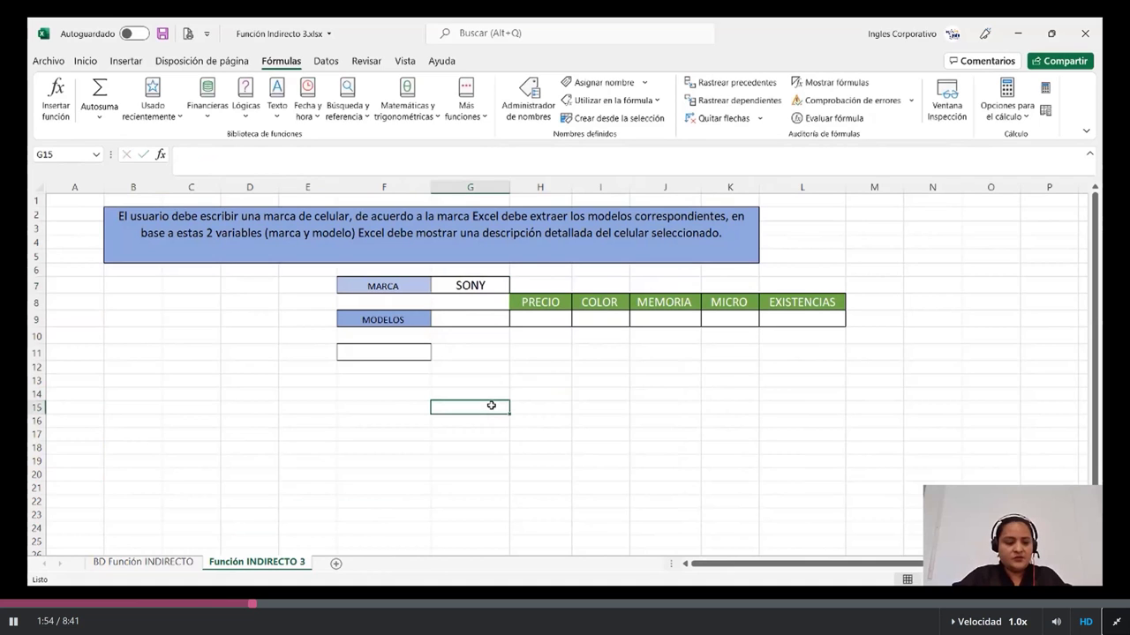
# - Add list data validation to the MODELOS cell G9 with the source =INDIRECTO($G$7)
pyautogui.click(491, 316)
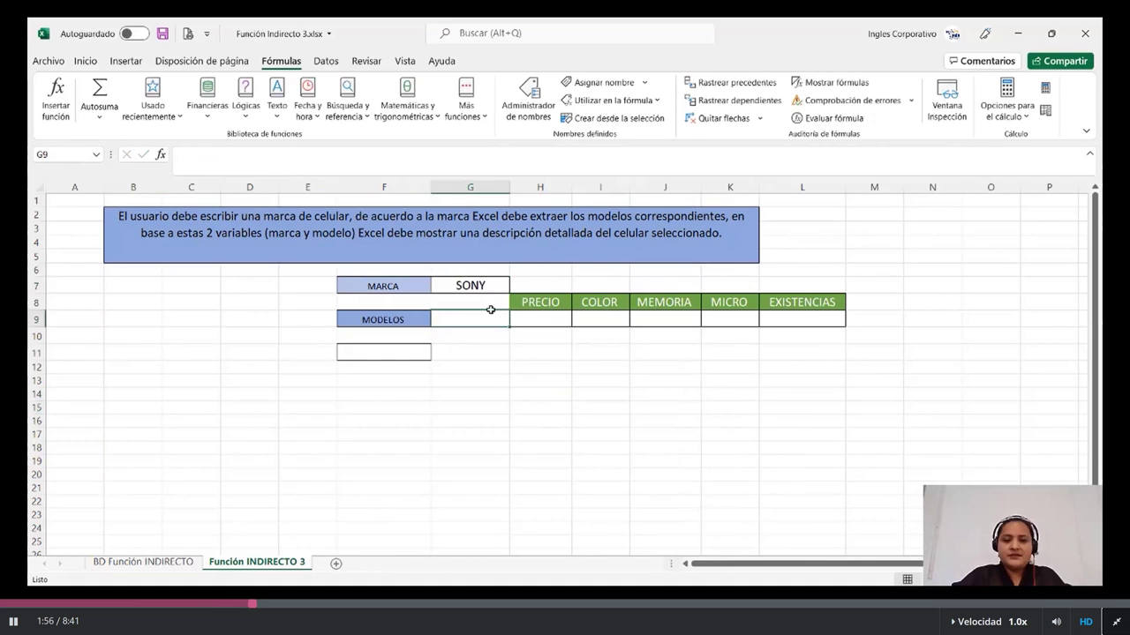
pyautogui.click(326, 61)
pyautogui.click(815, 117)
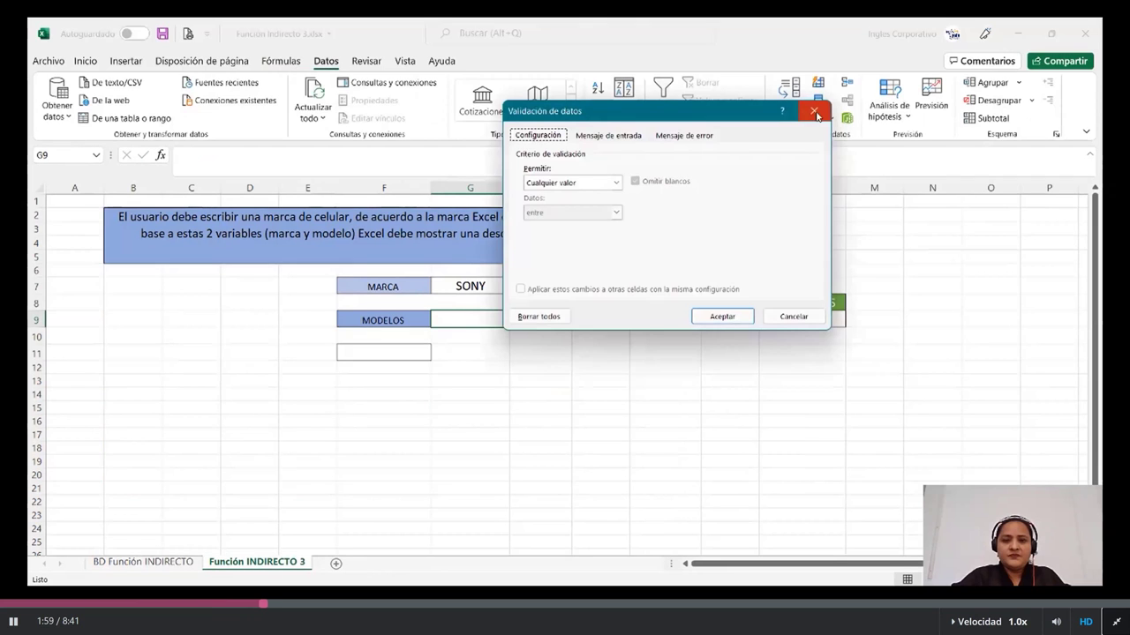
pyautogui.click(595, 183)
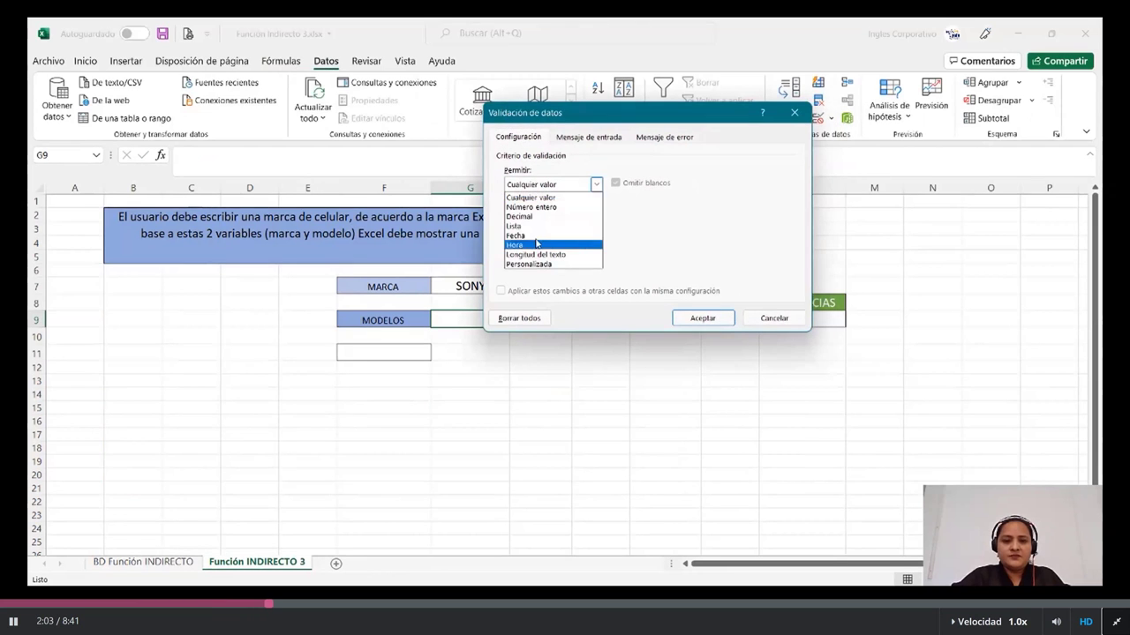
pyautogui.click(513, 225)
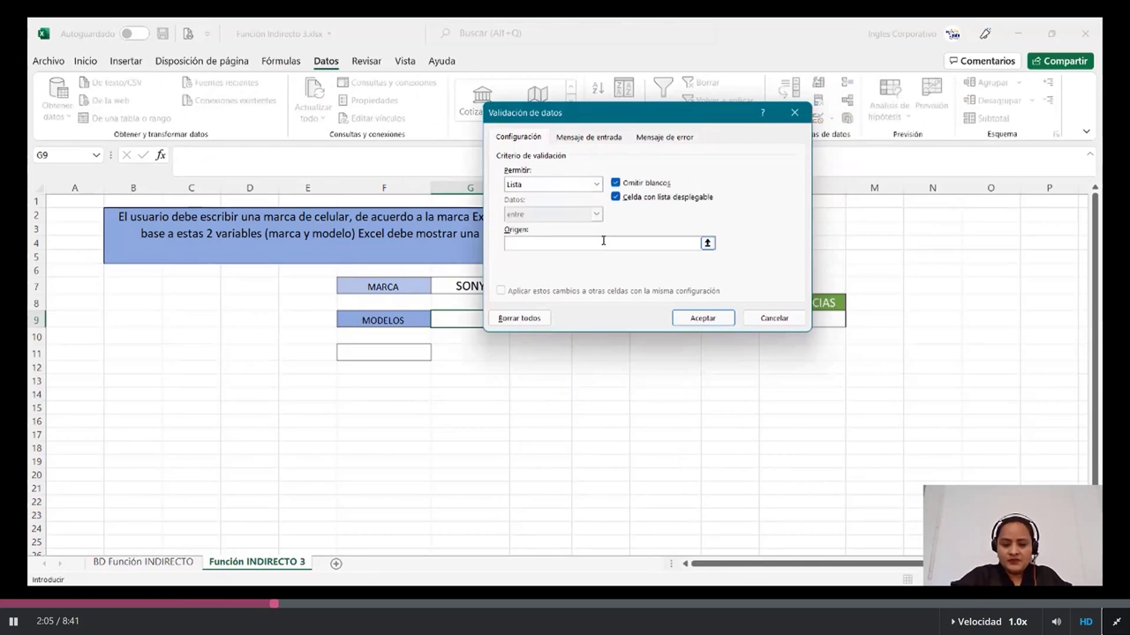
pyautogui.write('=')
pyautogui.write('INDIREC')
pyautogui.write('TO')
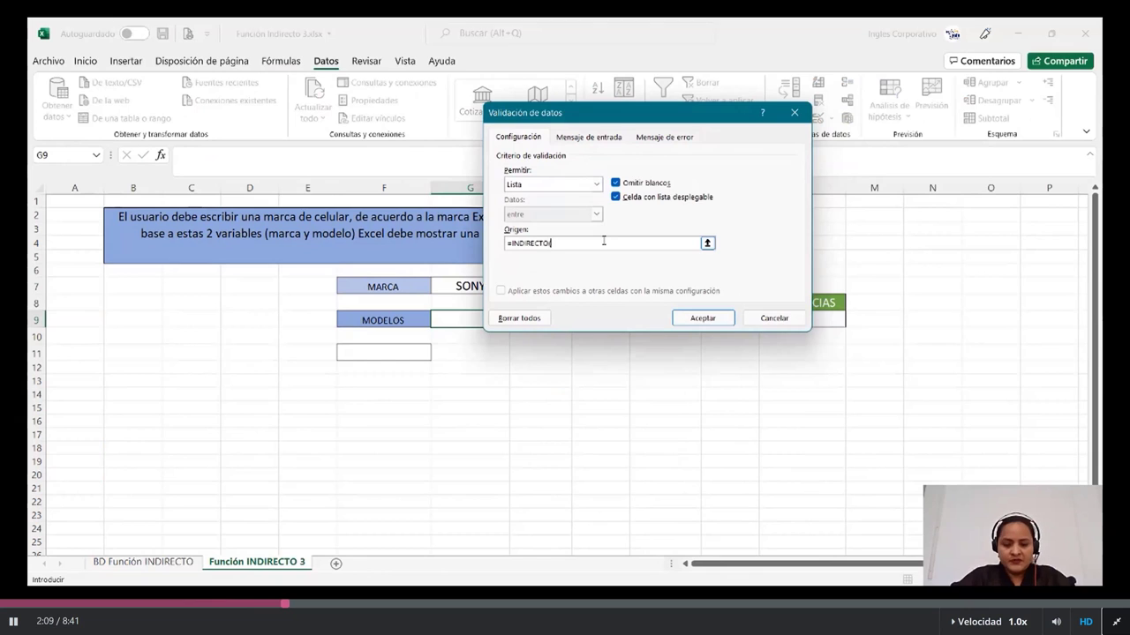
pyautogui.write('(')
pyautogui.click(459, 287)
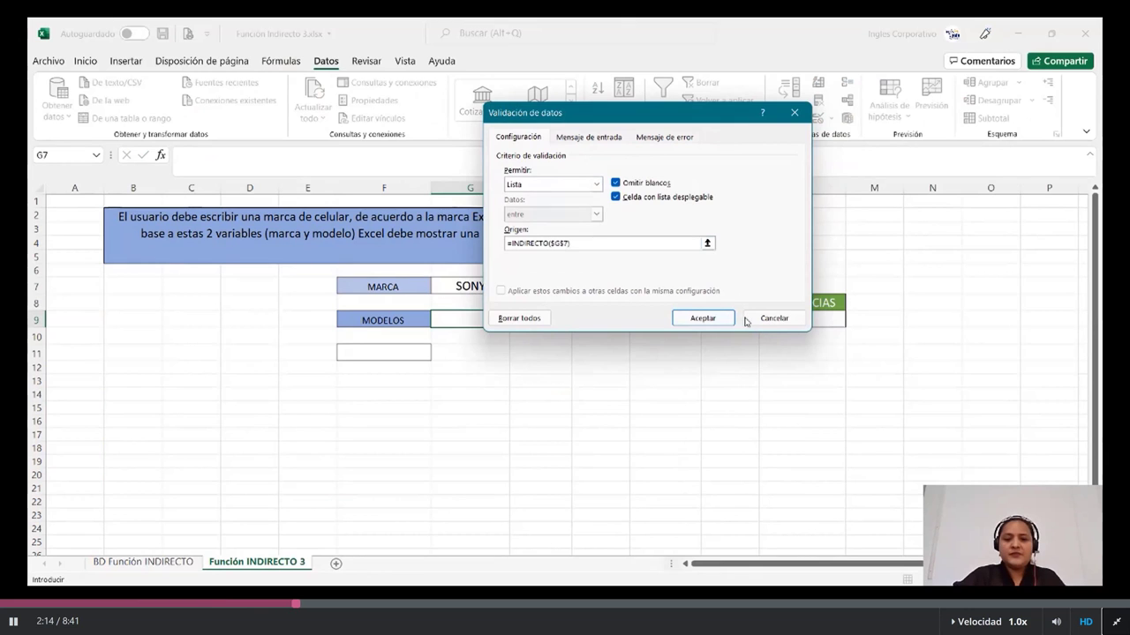
pyautogui.click(702, 318)
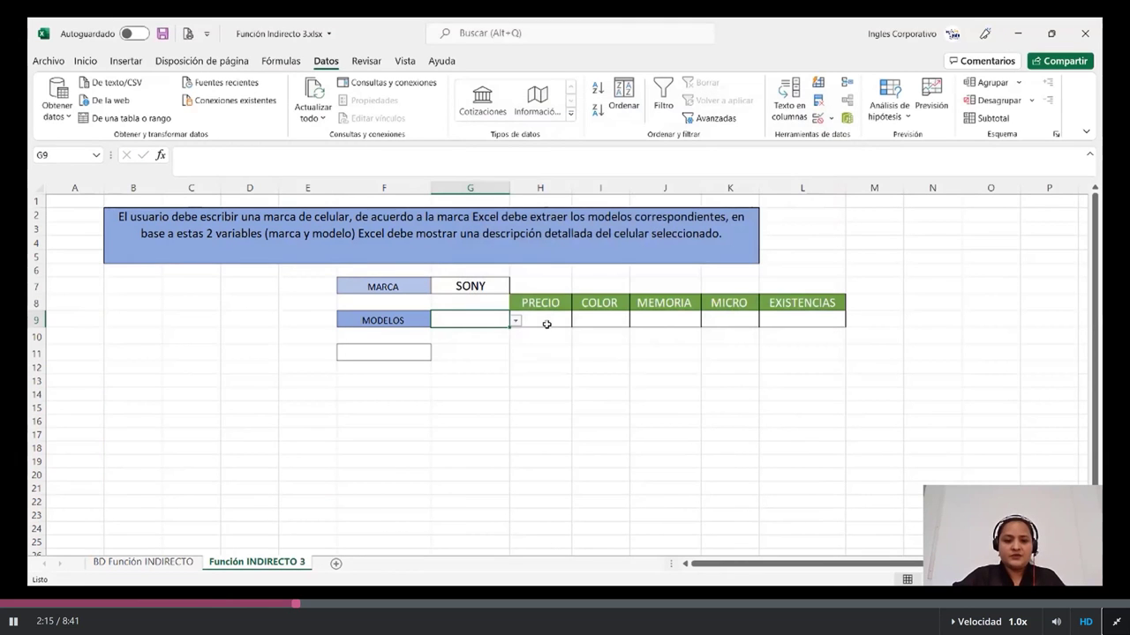
# - Choose Xperia 1 from the model list in cell G9
pyautogui.click(515, 321)
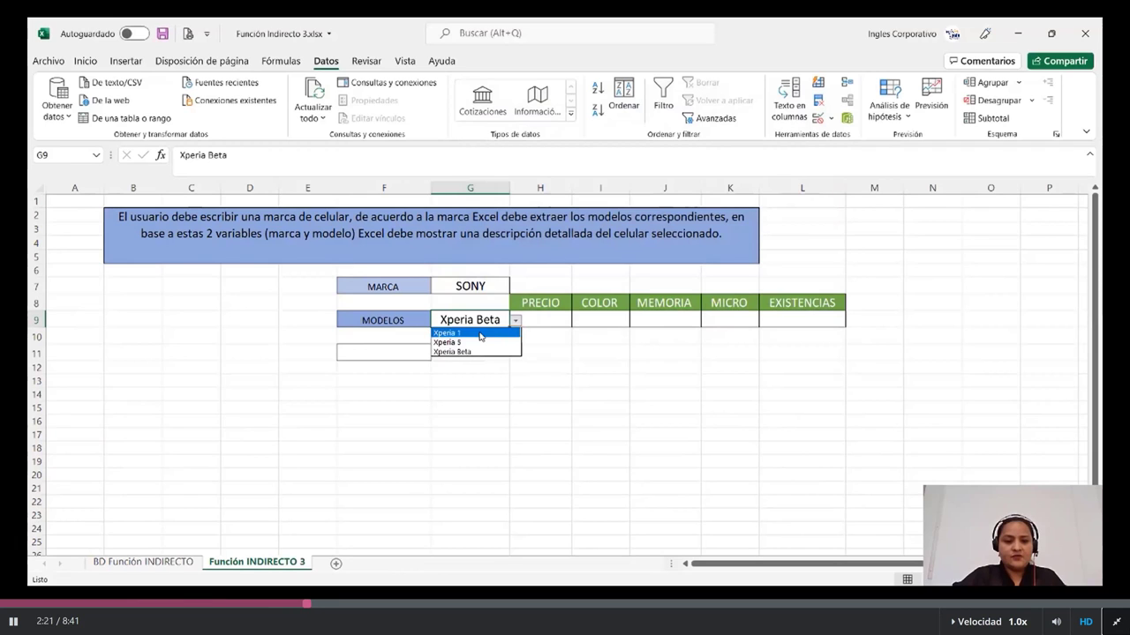
pyautogui.click(480, 333)
# - Change the brand in G7 to LG and choose Lg K4 as the model in G9
pyautogui.click(482, 286)
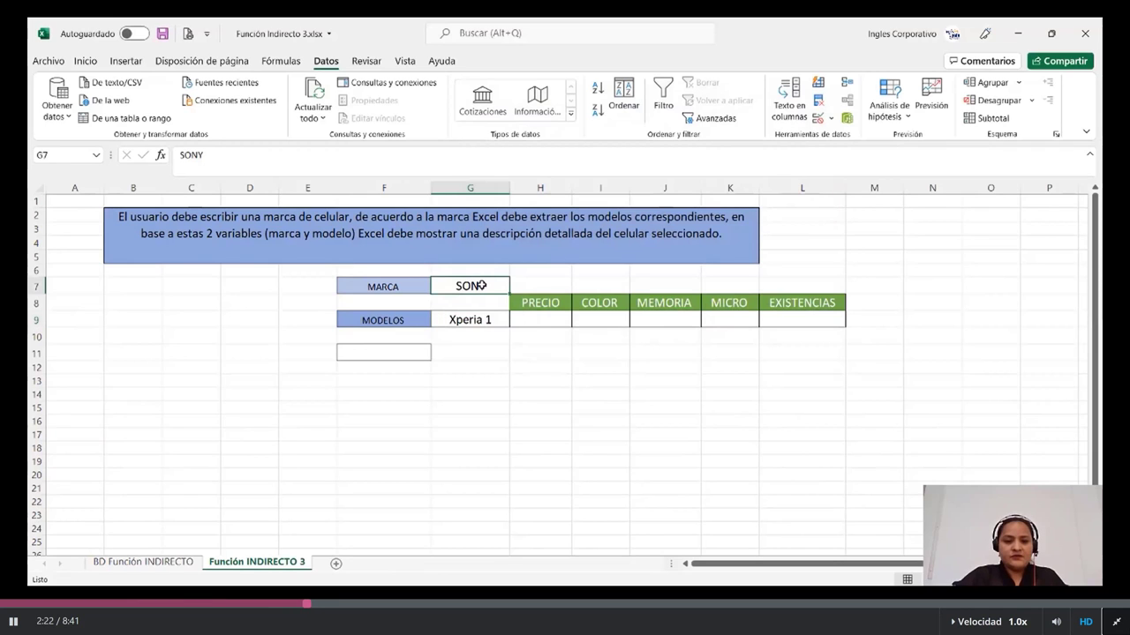
pyautogui.press('BackSpace')
pyautogui.write('L')
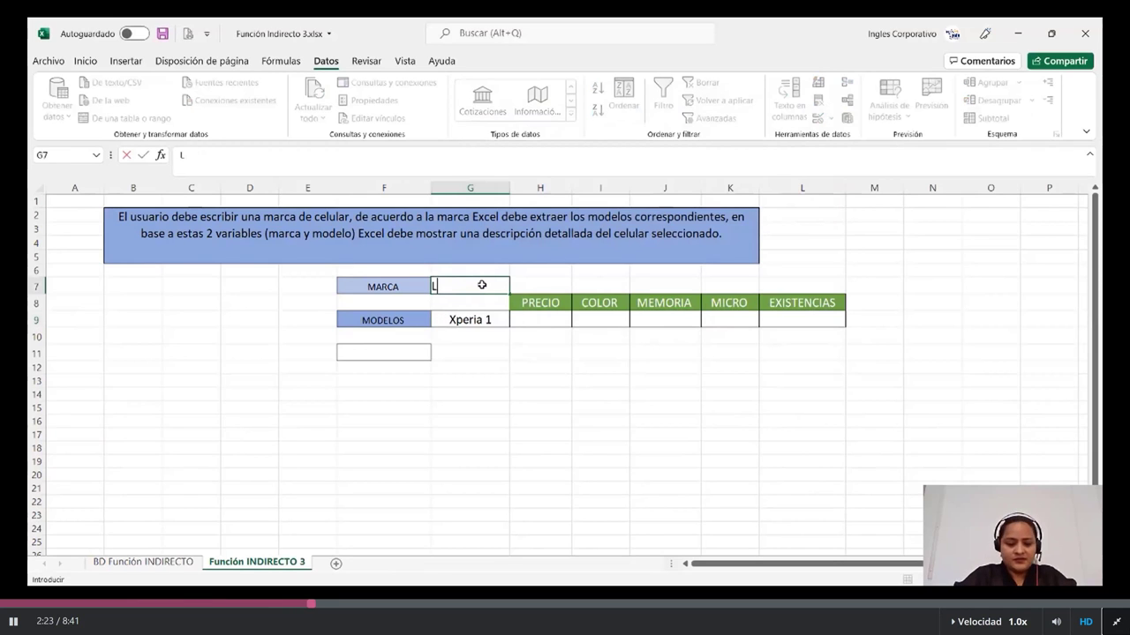
pyautogui.write('G')
pyautogui.press('Return')
pyautogui.click(474, 321)
pyautogui.click(517, 323)
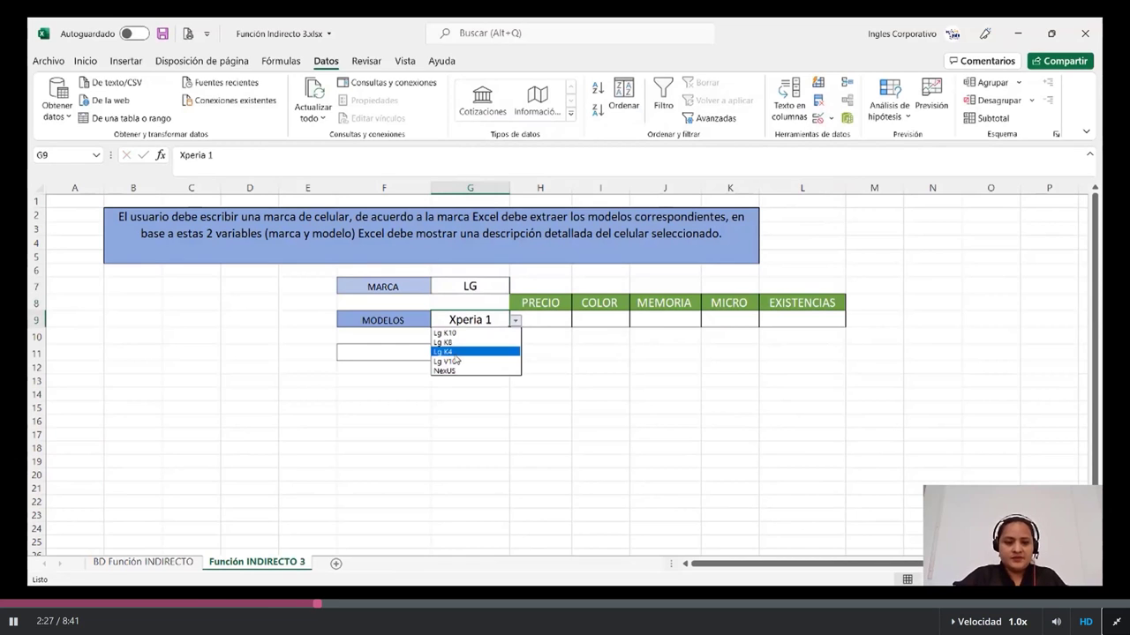
pyautogui.click(454, 353)
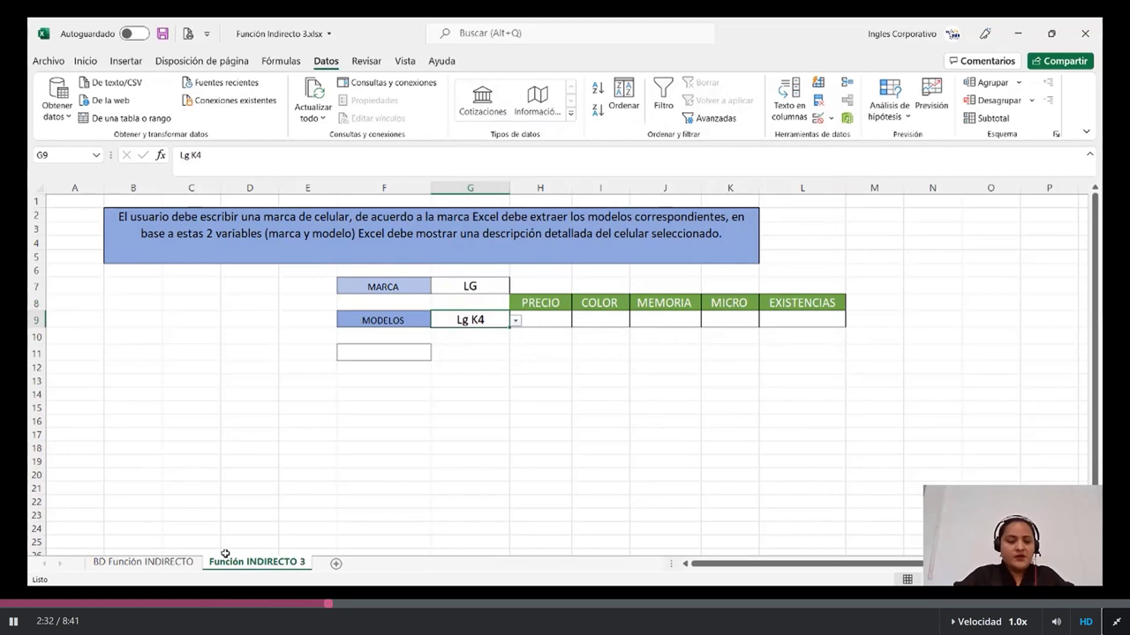
# - Enter the formula =SUSTITUIR(G9;" ";"_") in cell F11 to replace the model name's spaces with underscores
pyautogui.click(400, 353)
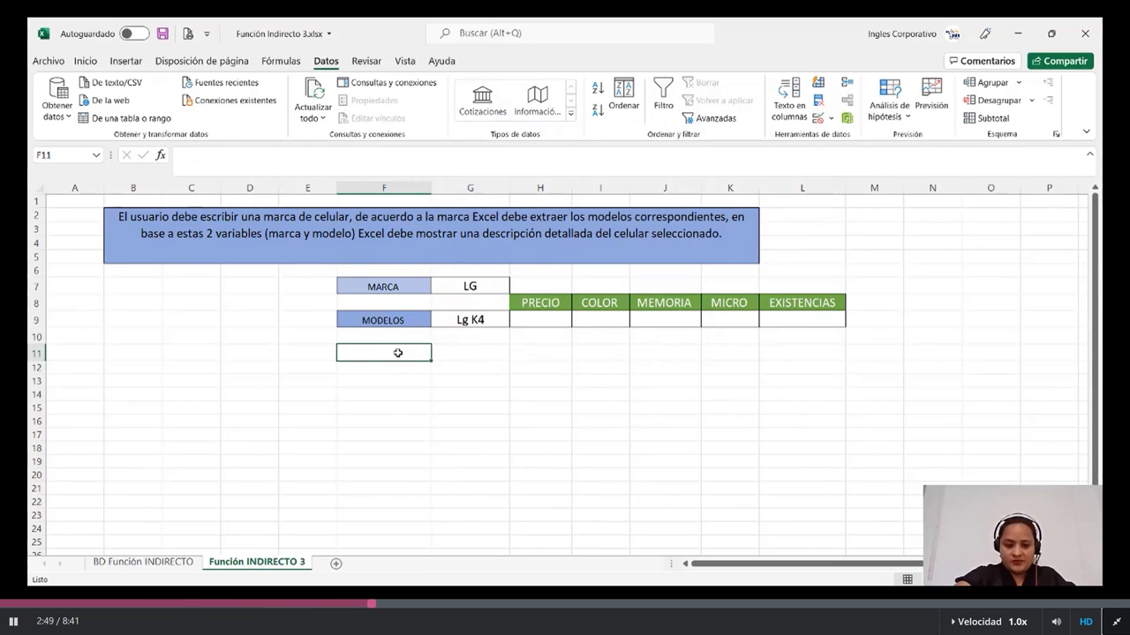
pyautogui.write('=SUSTITUIR(')
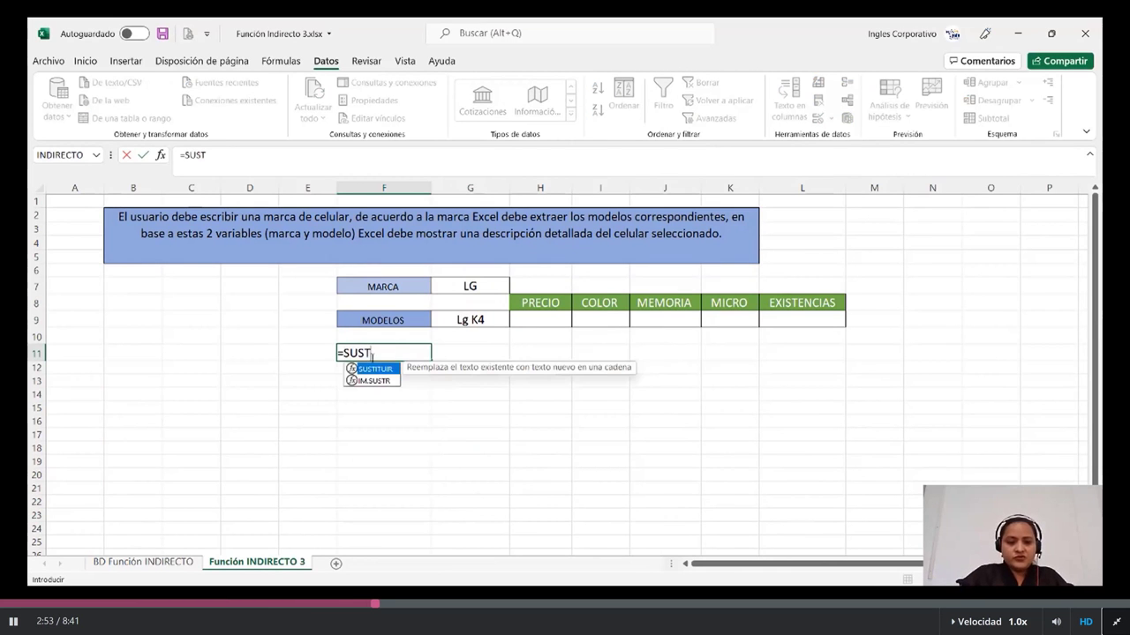
pyautogui.doubleClick(374, 370)
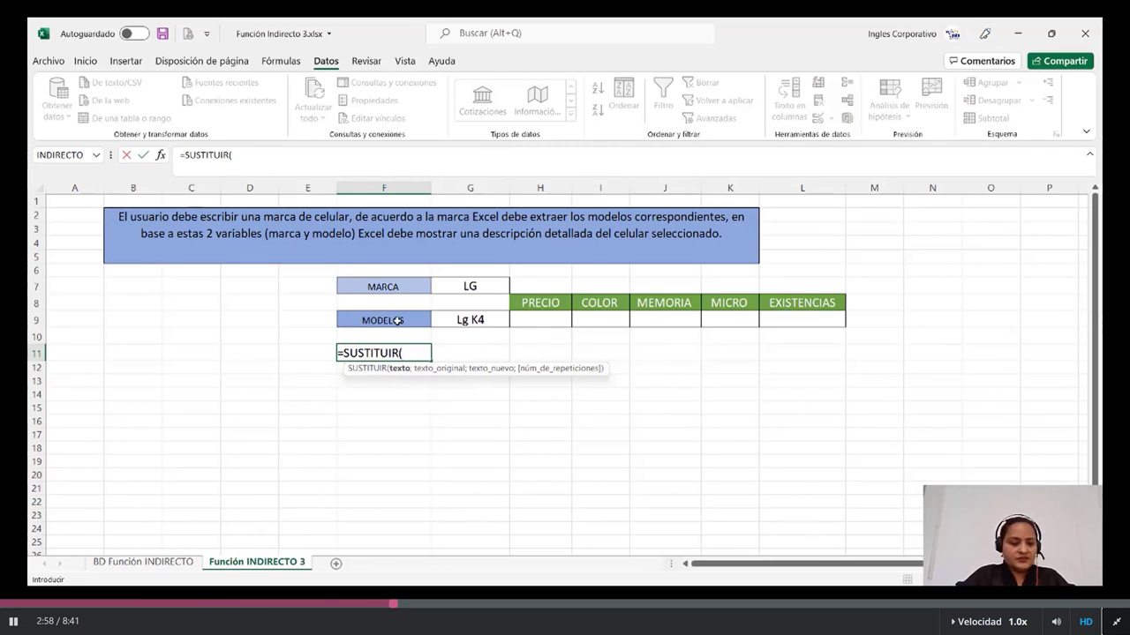
pyautogui.click(463, 320)
pyautogui.write(';"')
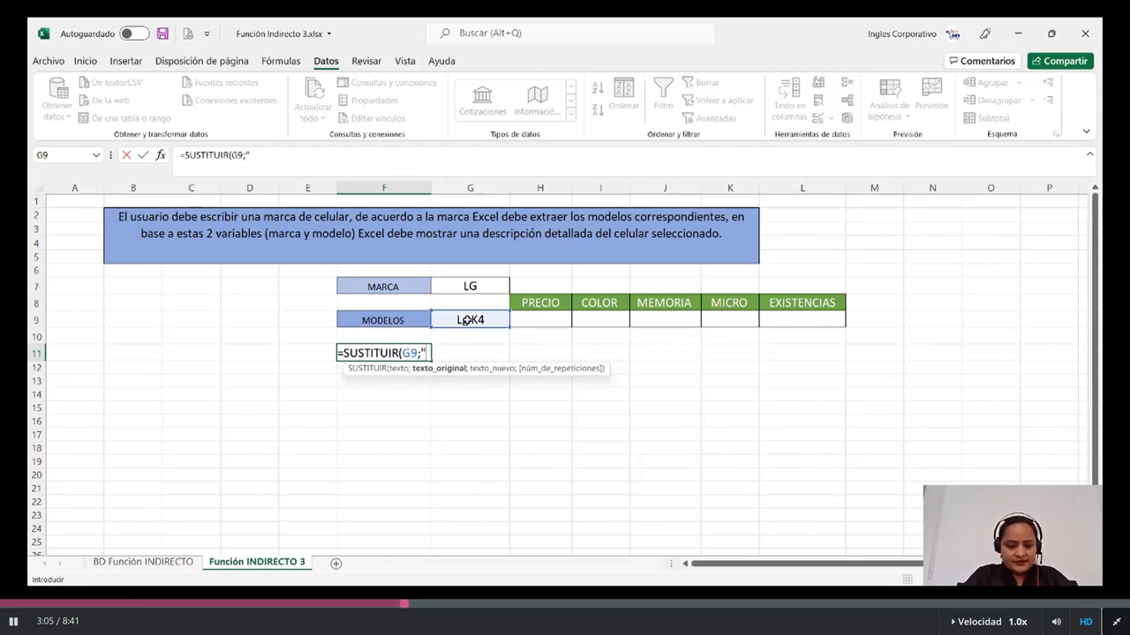
pyautogui.write(' "')
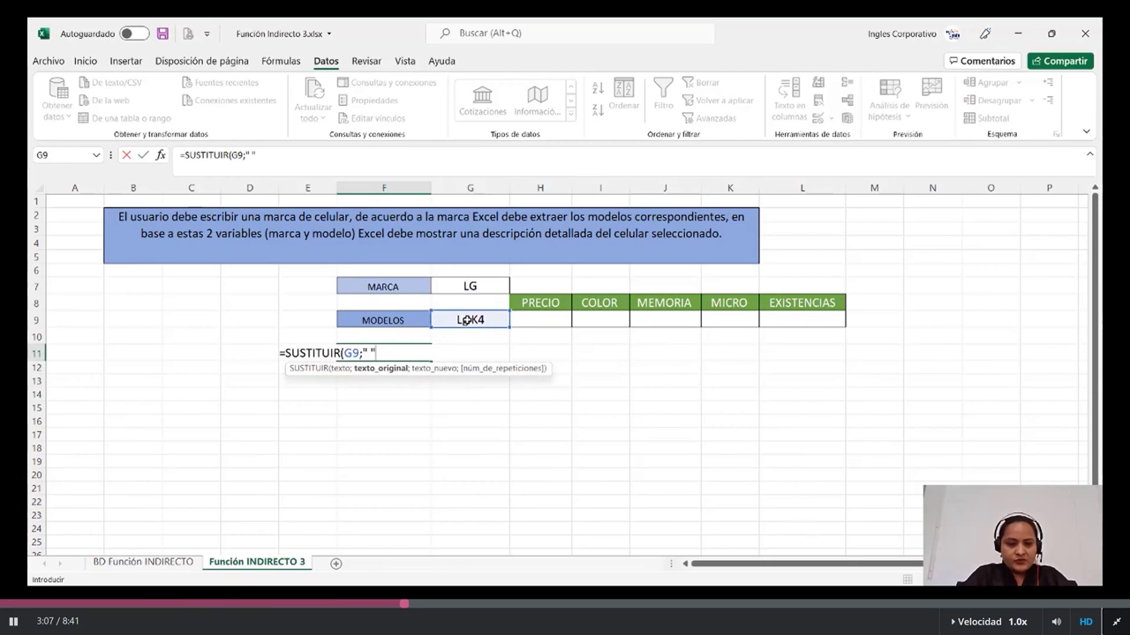
pyautogui.write(';')
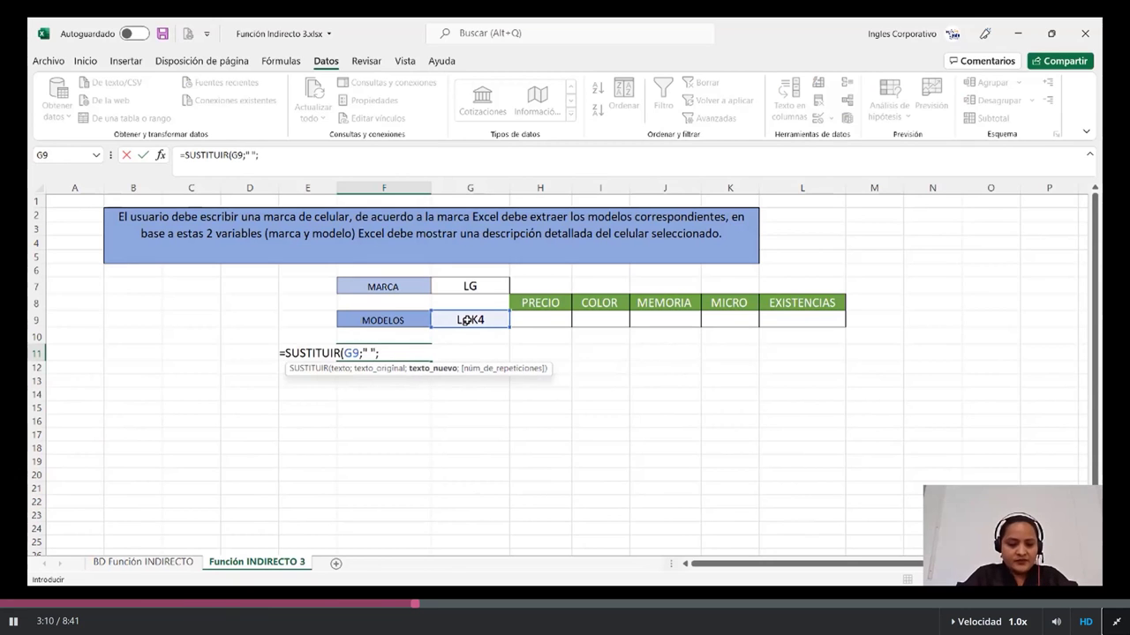
pyautogui.write('"')
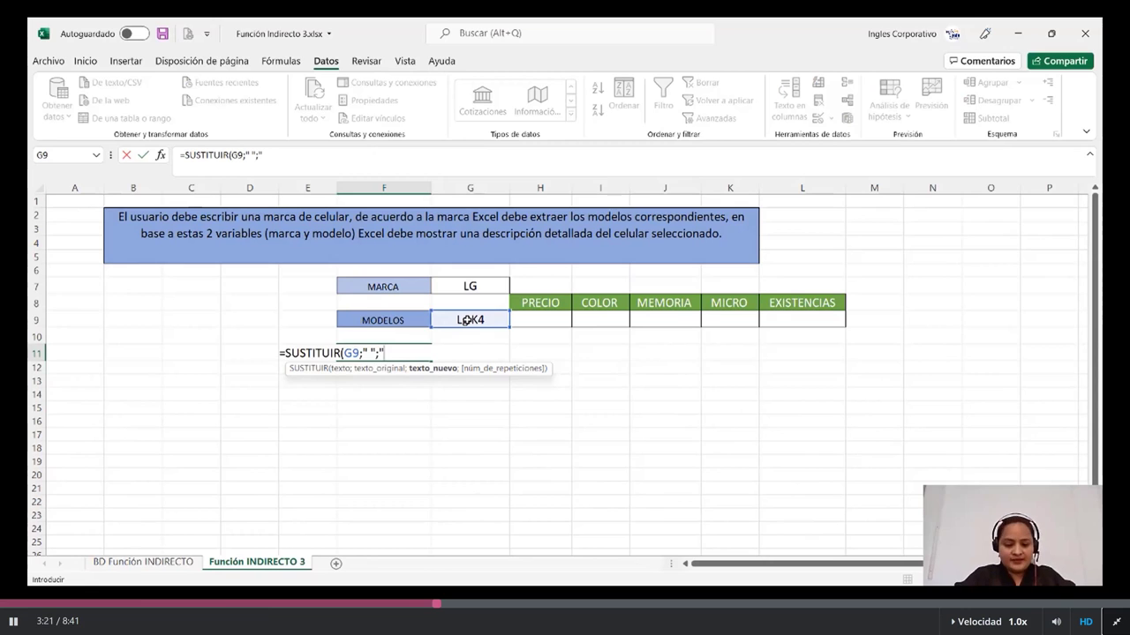
pyautogui.write('_"')
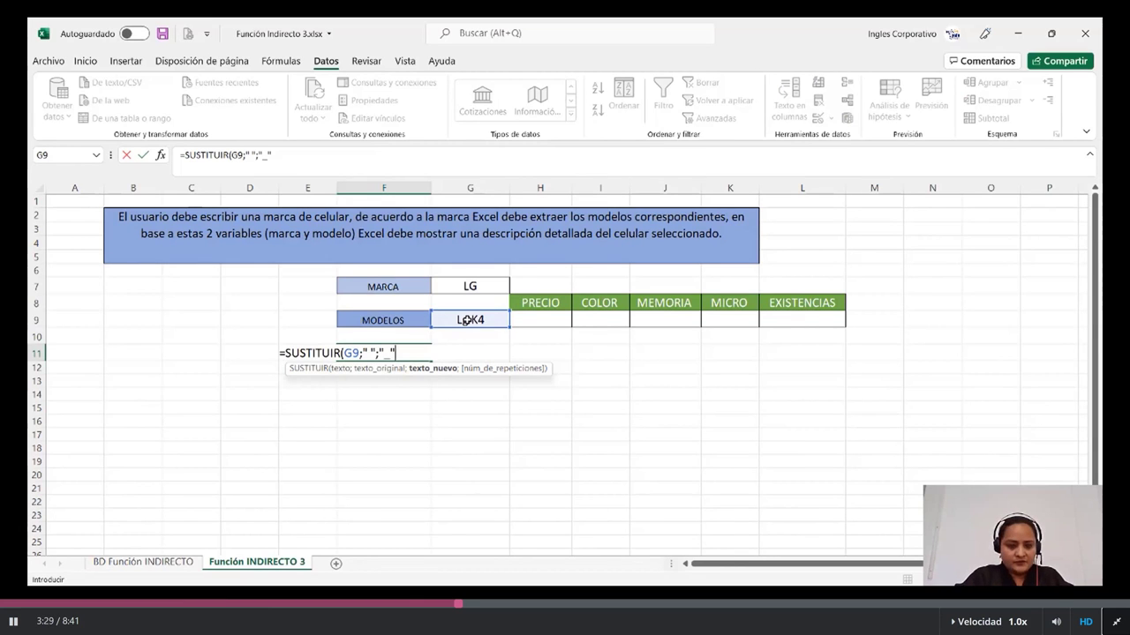
pyautogui.press('Return')
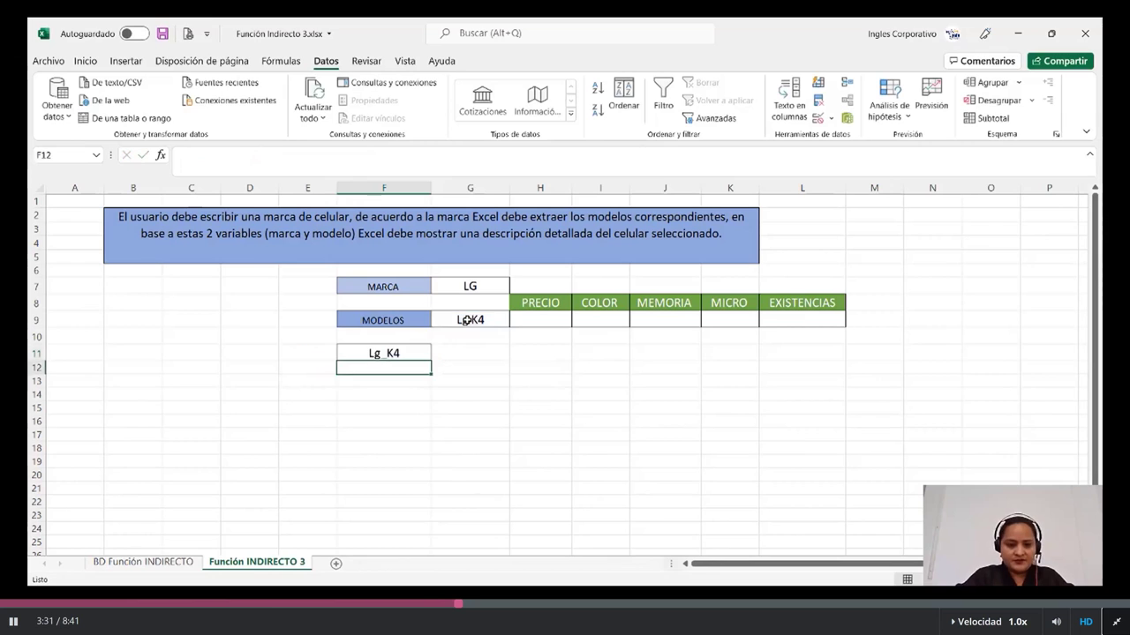
pyautogui.click(380, 348)
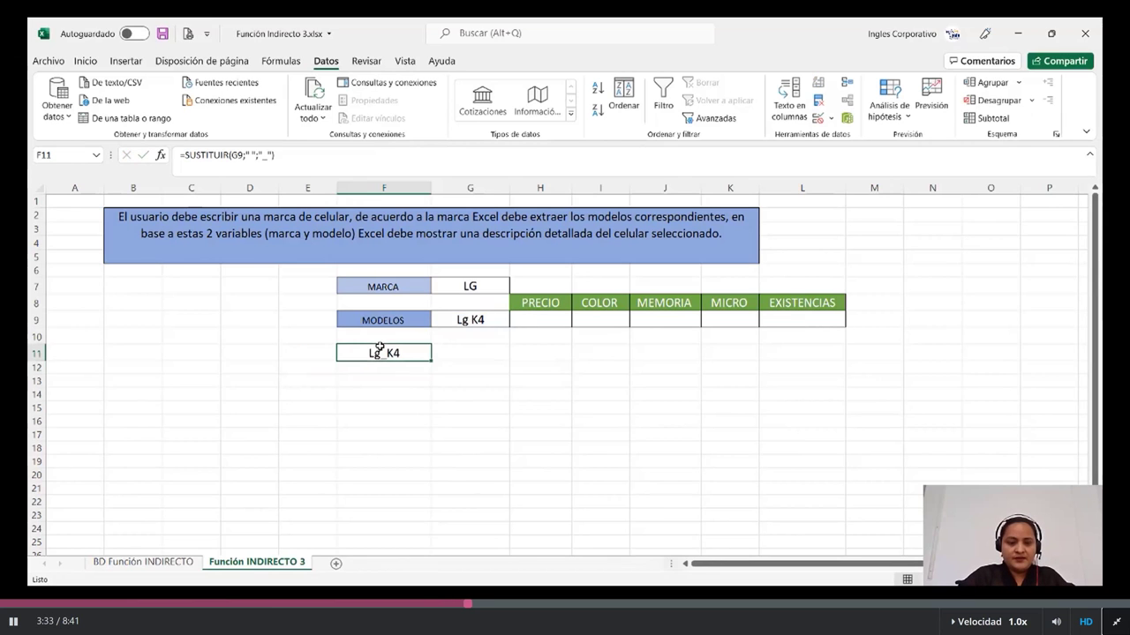
# - Change the brand in G7 to APPLE, choose iPhone 3 as the model in G9, and check the substituted name in F11
pyautogui.click(505, 319)
pyautogui.click(502, 286)
pyautogui.press('BackSpace')
pyautogui.write('APPLE')
pyautogui.press('Return')
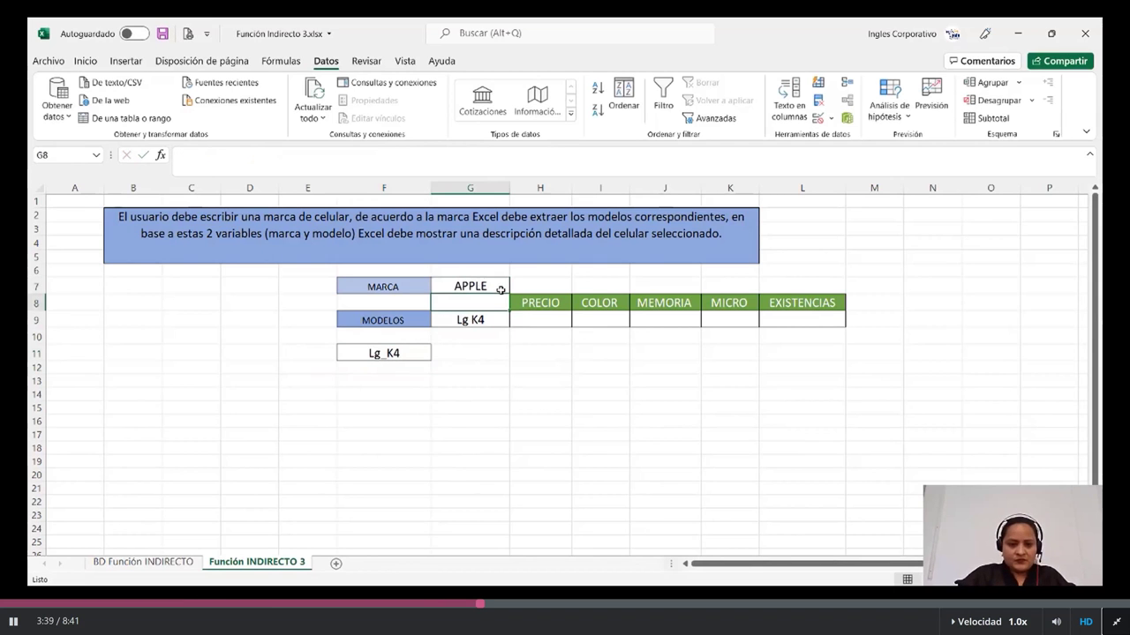
pyautogui.click(466, 320)
pyautogui.click(515, 322)
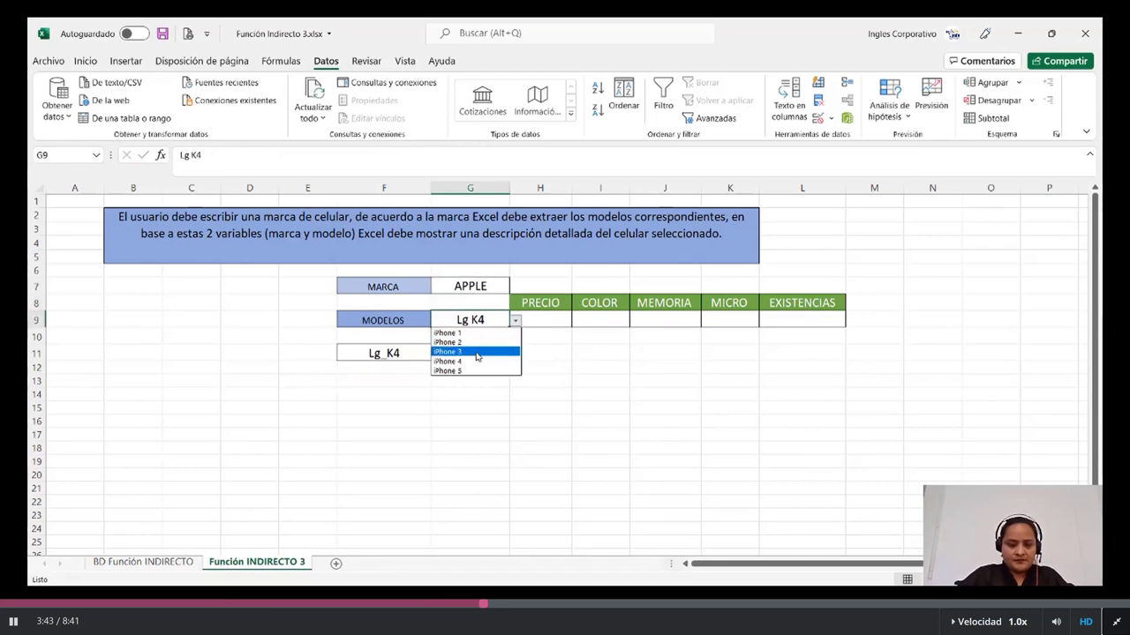
pyautogui.click(476, 352)
pyautogui.click(402, 352)
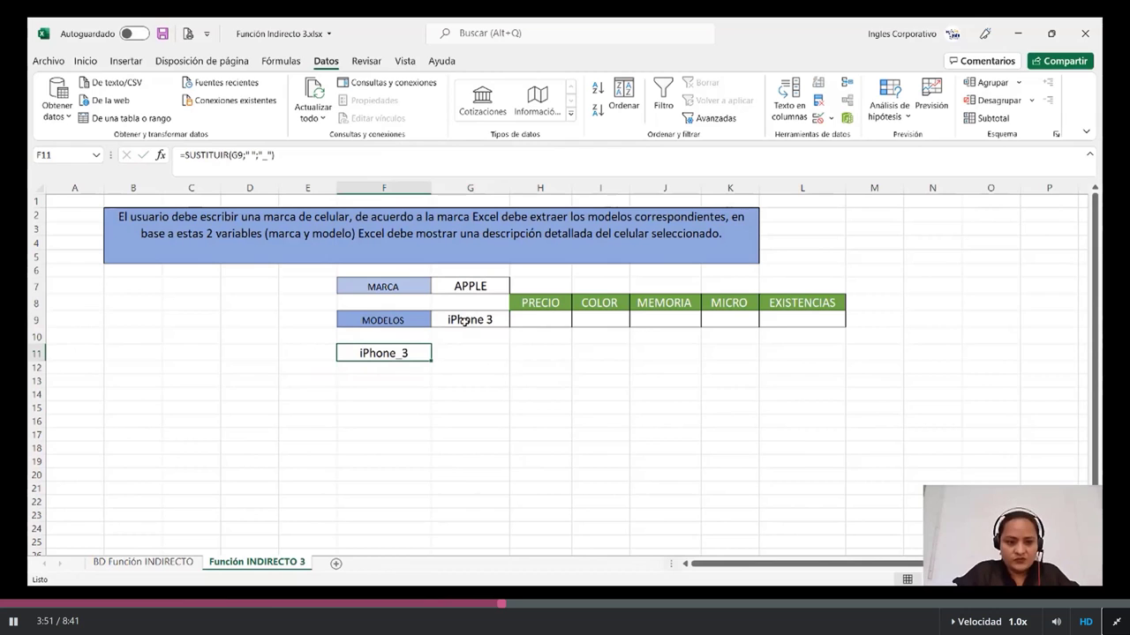
pyautogui.click(555, 322)
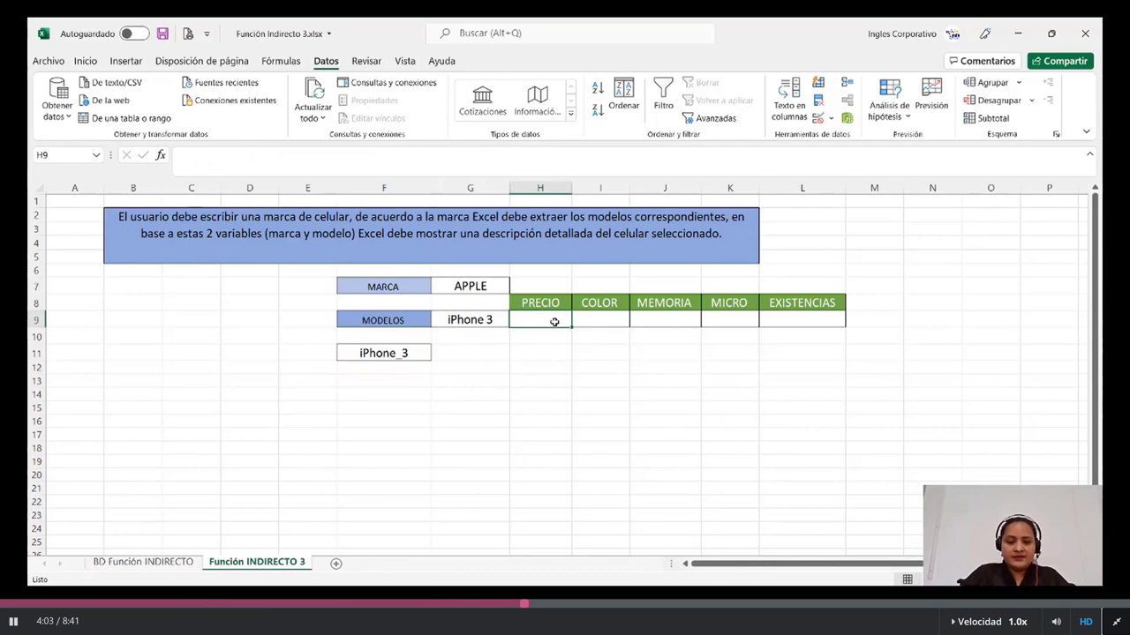
pyautogui.click(381, 353)
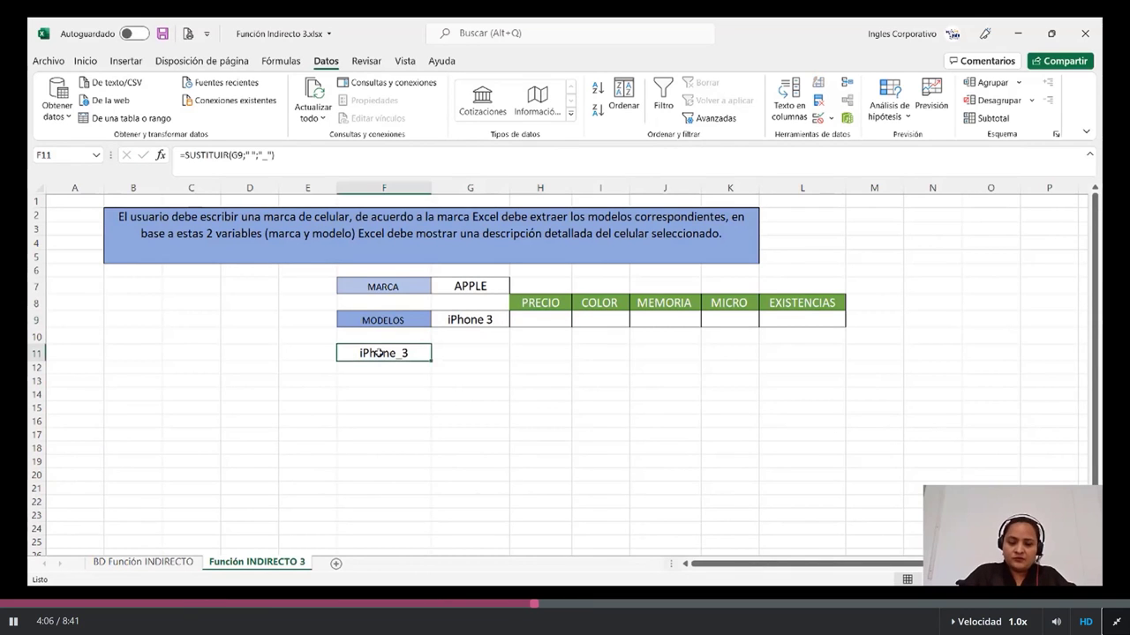
# - Review the workbook's defined names for the GALAXY ICE 1 and Lg K10 attributes from the BD Función INDIRECTO sheet
pyautogui.click(137, 562)
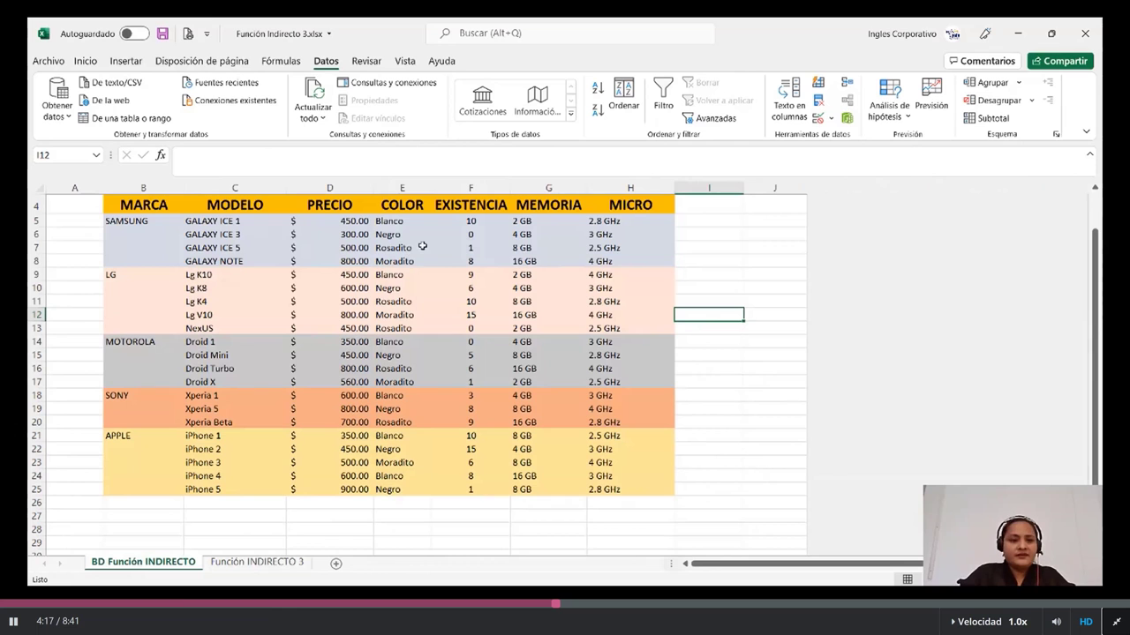
pyautogui.click(281, 61)
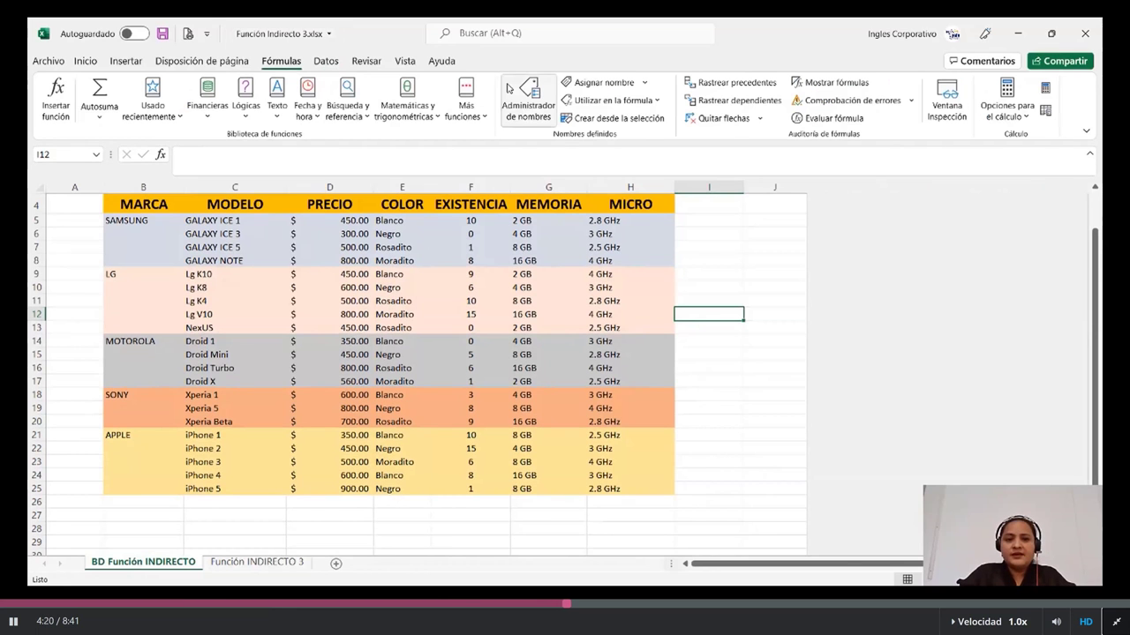
pyautogui.click(528, 99)
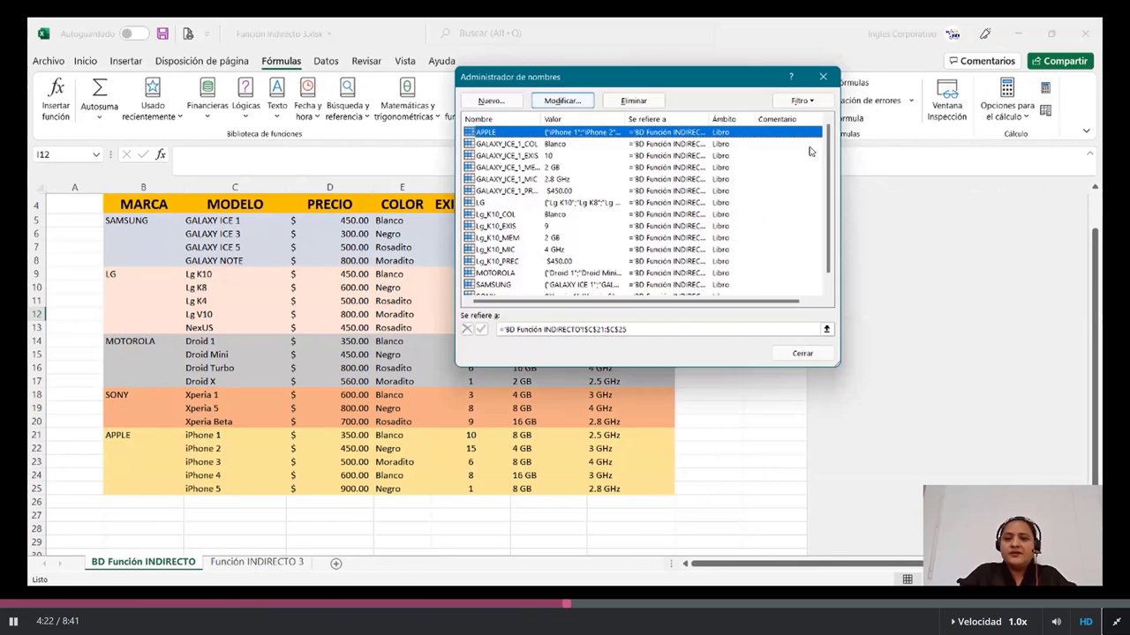
pyautogui.scroll(-1, 814, 224)
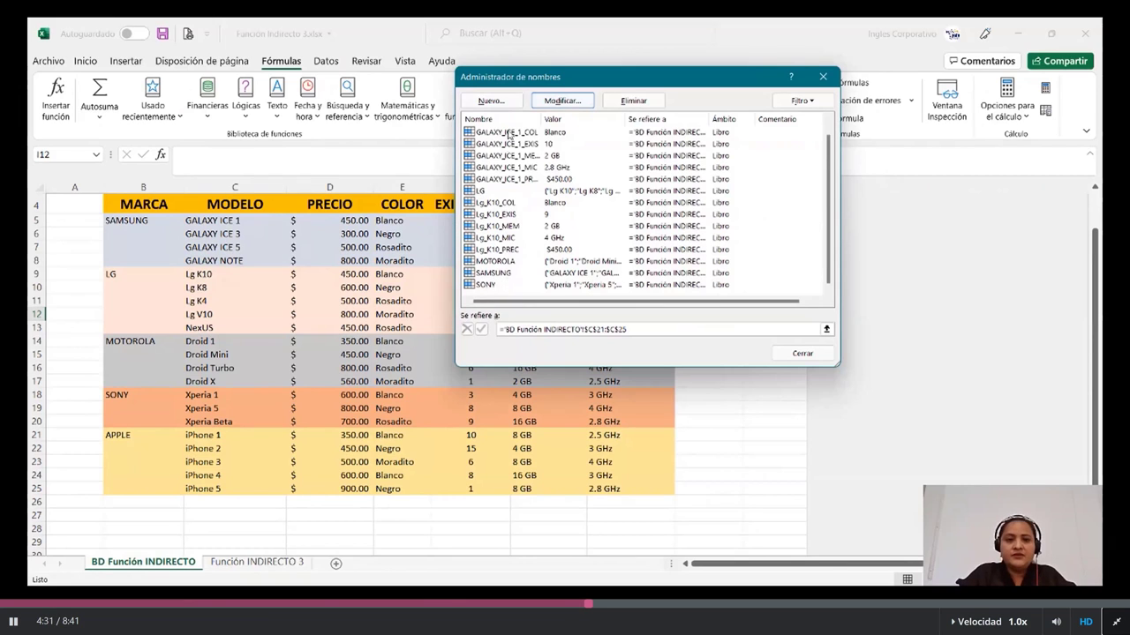
pyautogui.click(563, 137)
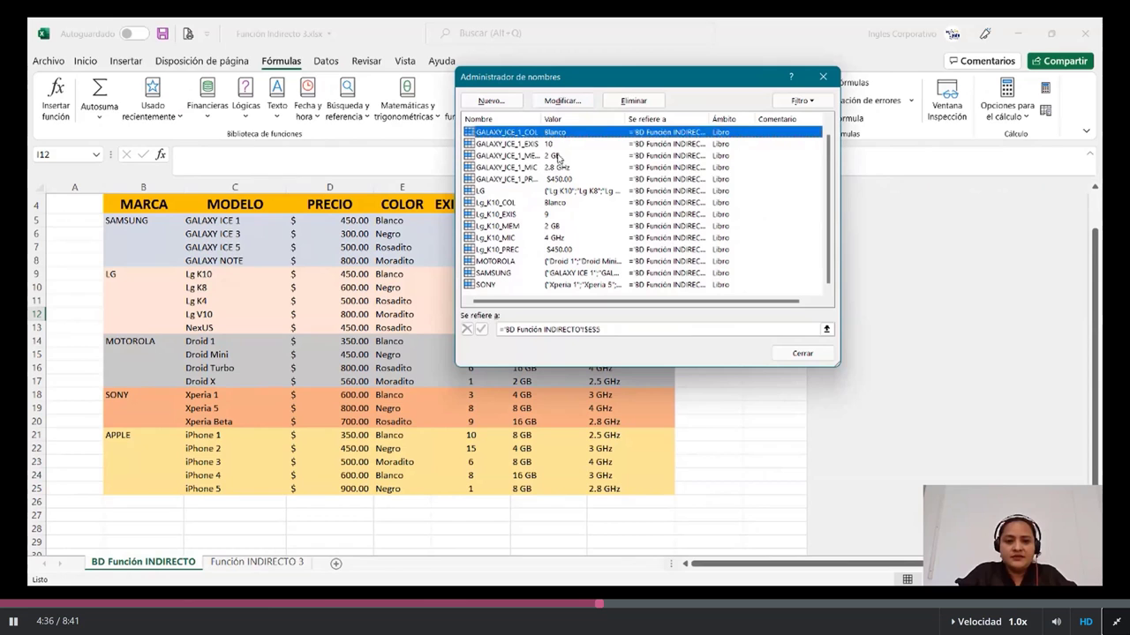
pyautogui.click(512, 203)
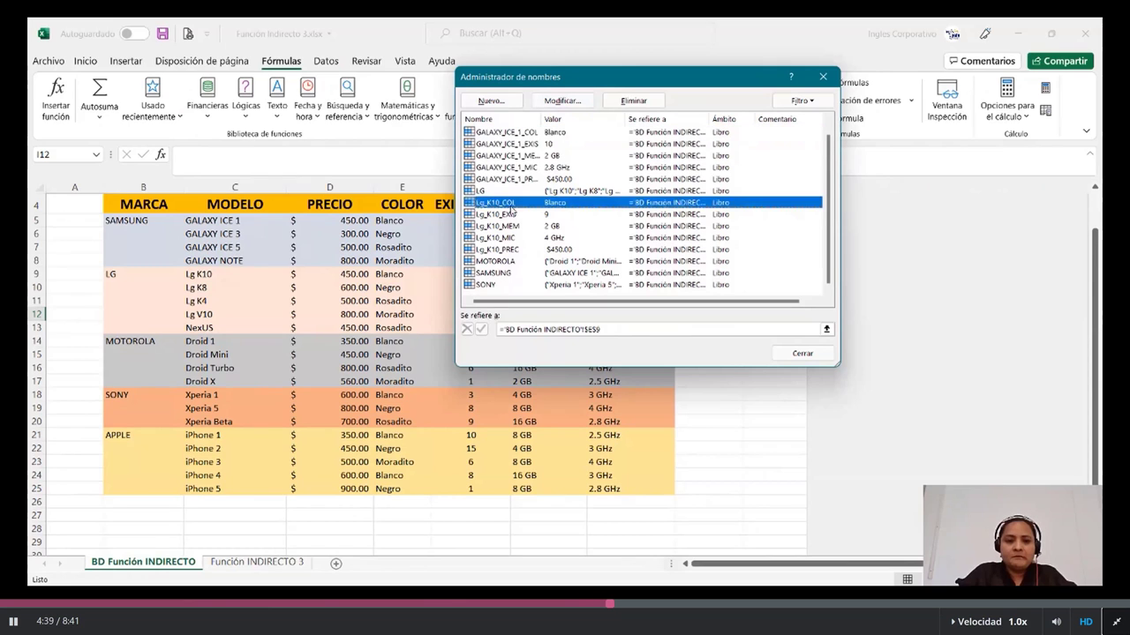
pyautogui.scroll(1, 521, 212)
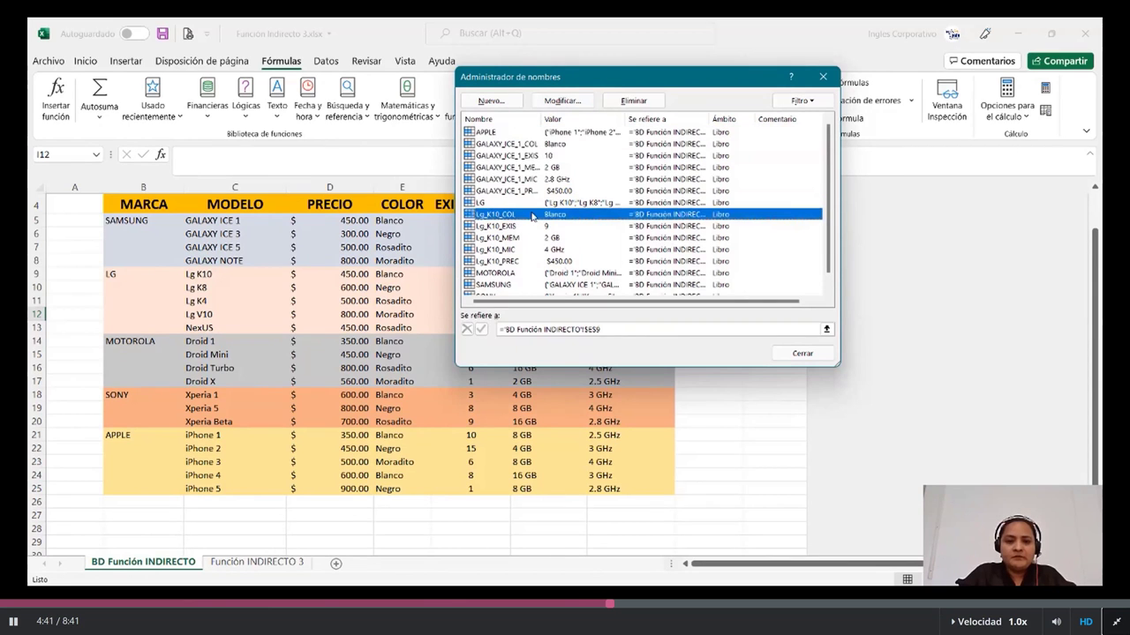
pyautogui.scroll(-1, 520, 203)
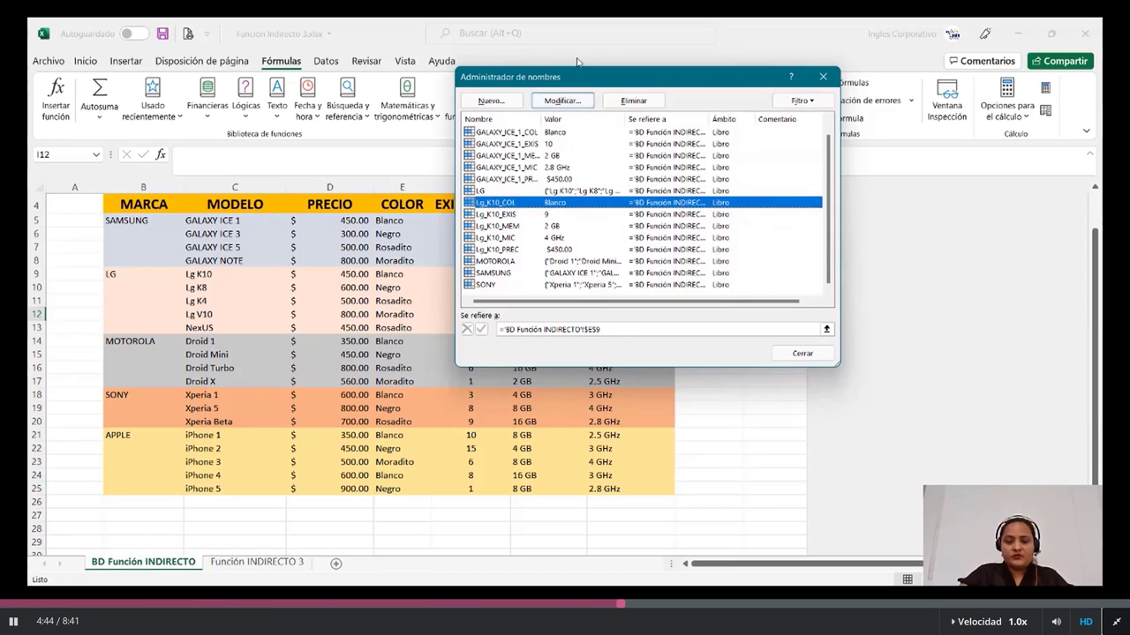
pyautogui.click(801, 354)
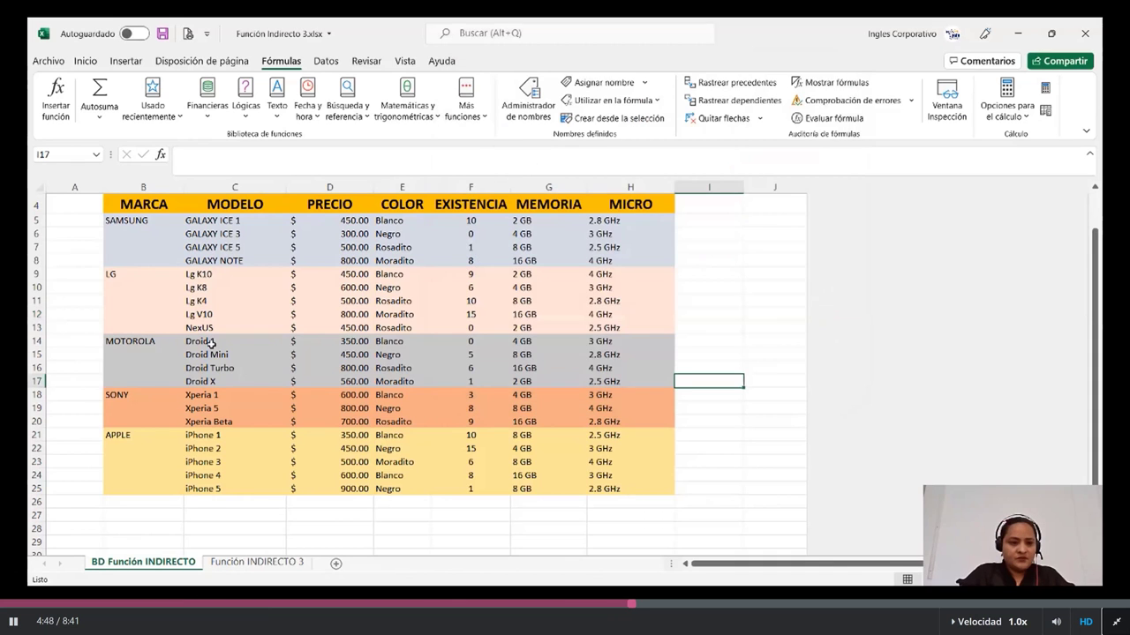
pyautogui.scroll(1, 228, 276)
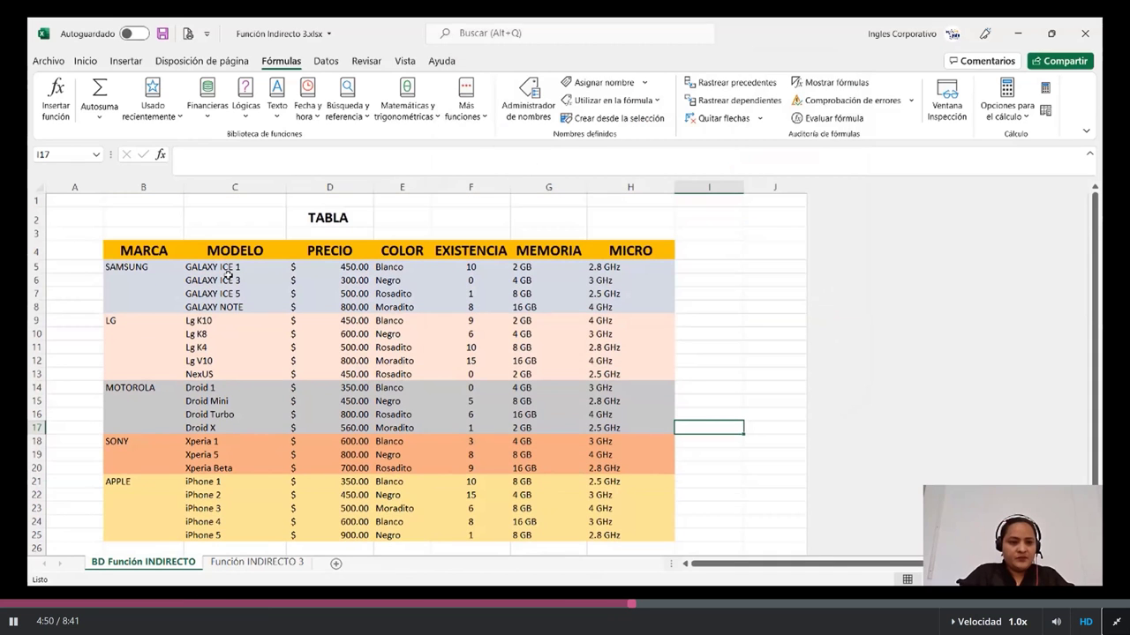
pyautogui.click(239, 268)
pyautogui.click(209, 321)
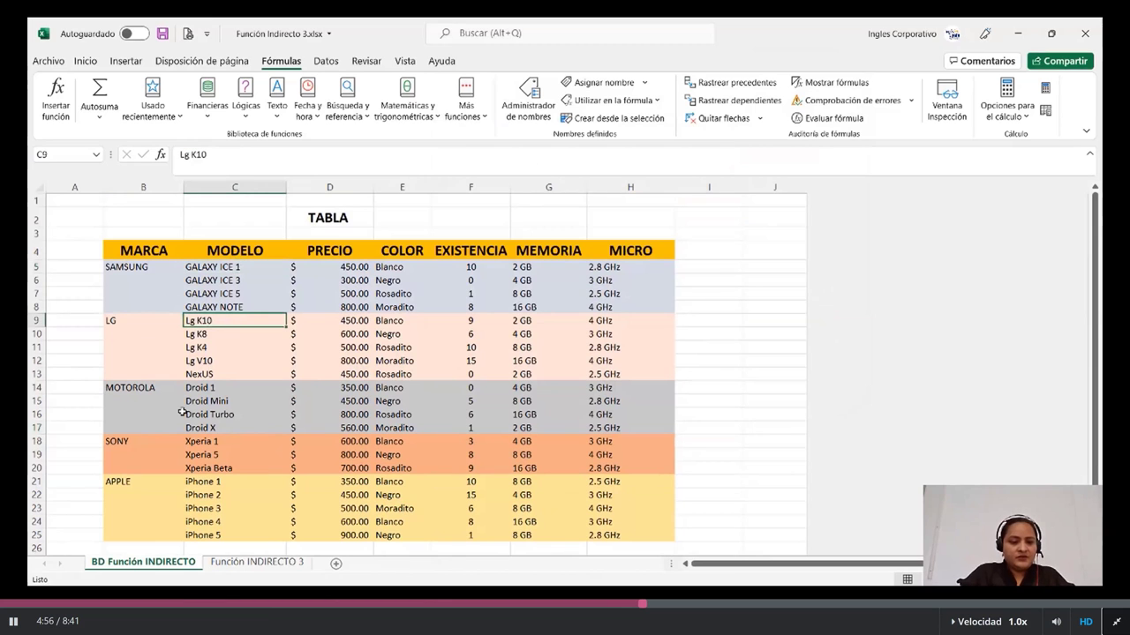
pyautogui.scroll(-2, 190, 413)
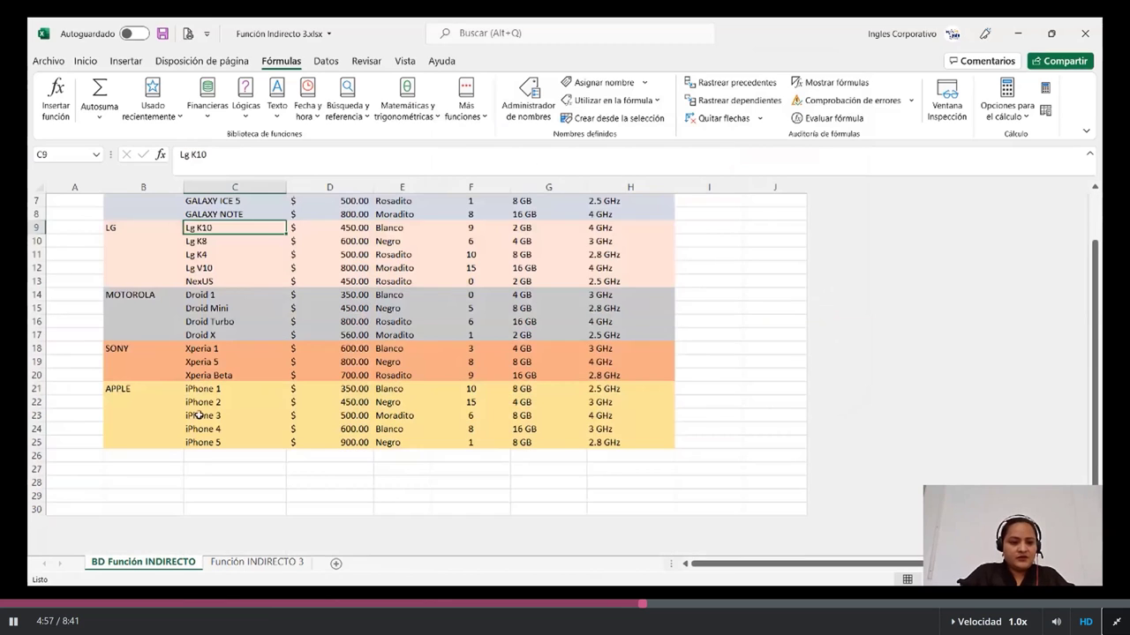
# - Define the workbook name Droid_1_PREC for the Droid 1 price in cell D14 of the BD Función INDIRECTO sheet
pyautogui.click(235, 295)
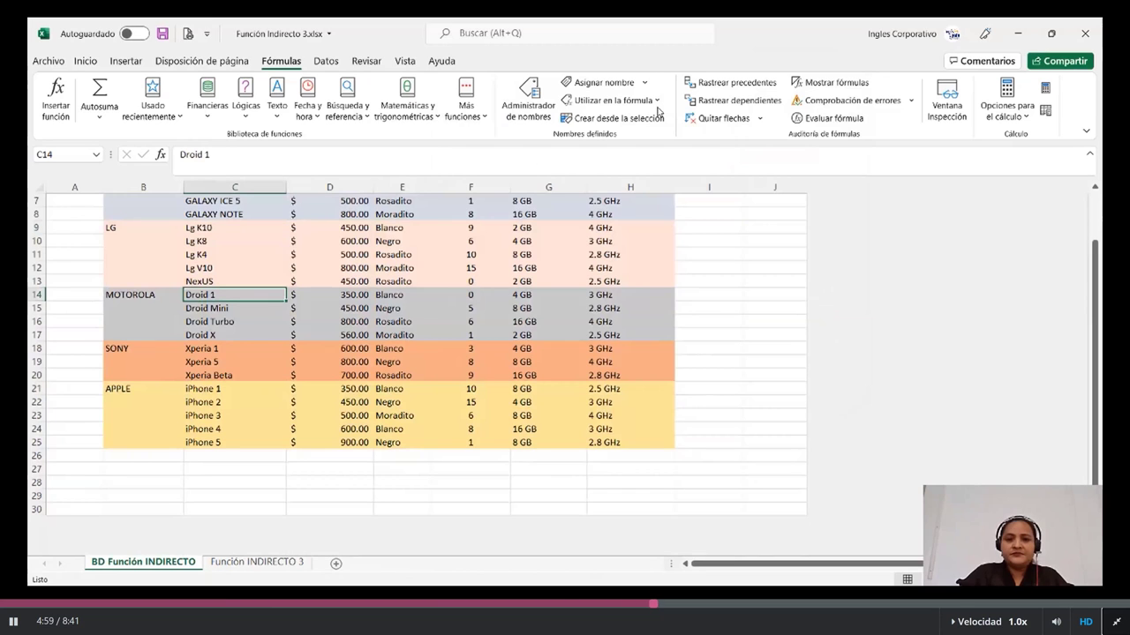
pyautogui.click(632, 83)
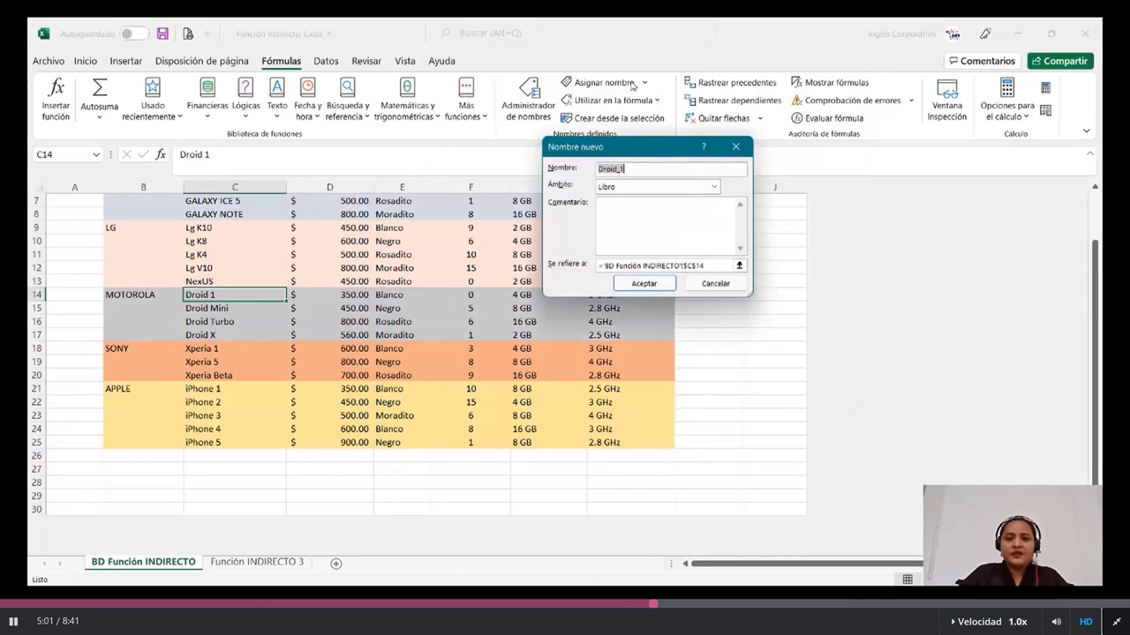
pyautogui.click(659, 168)
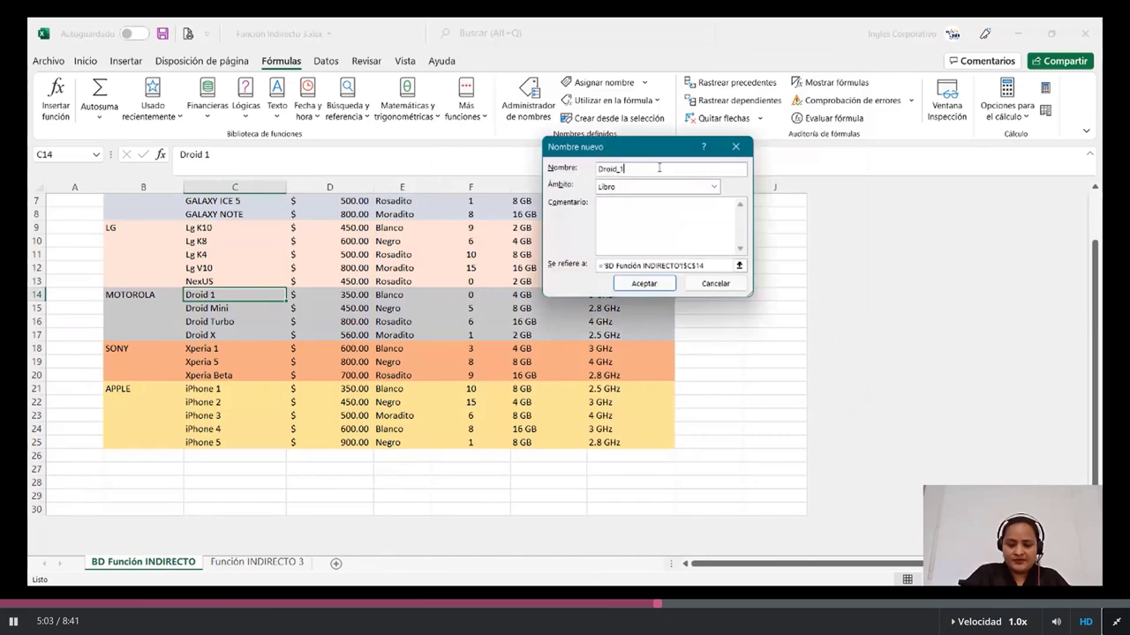
pyautogui.write('_')
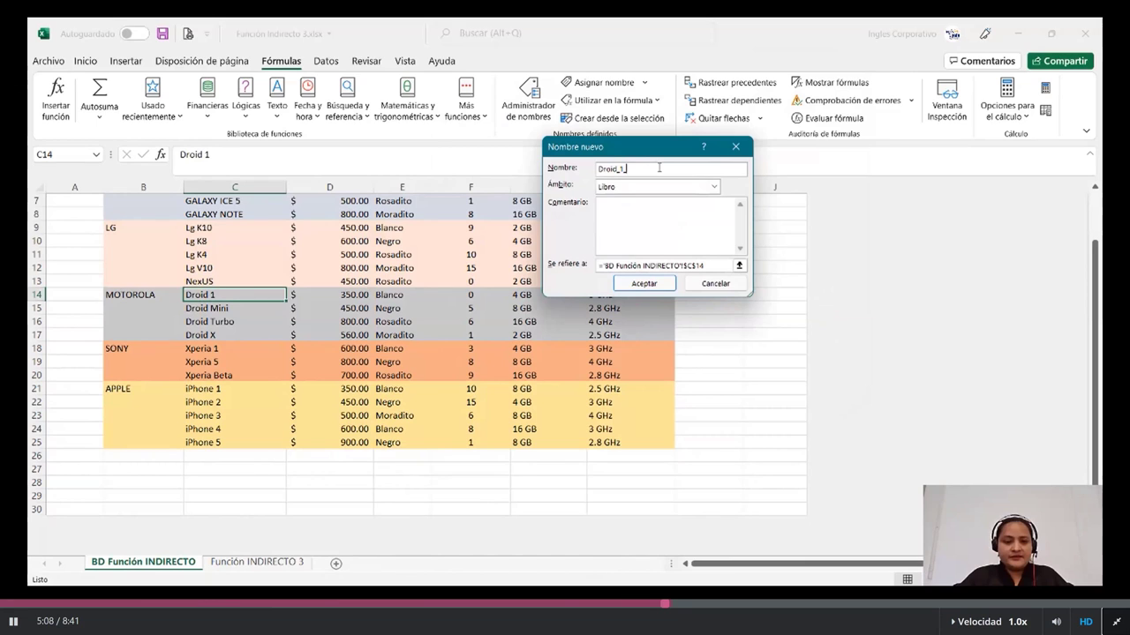
pyautogui.write('PR')
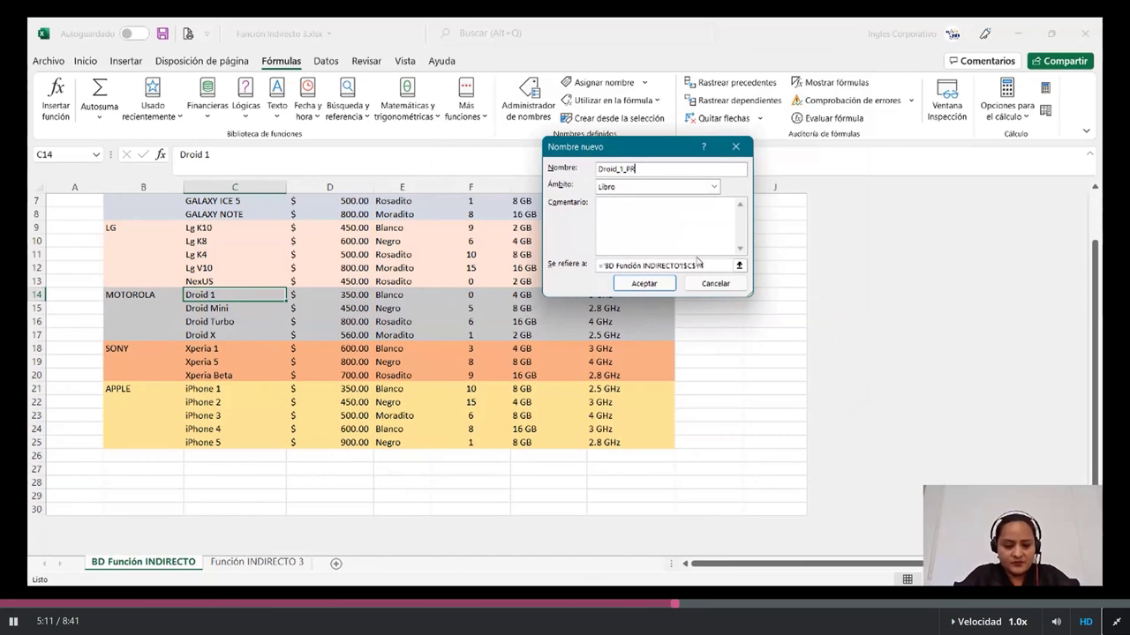
pyautogui.write('EC')
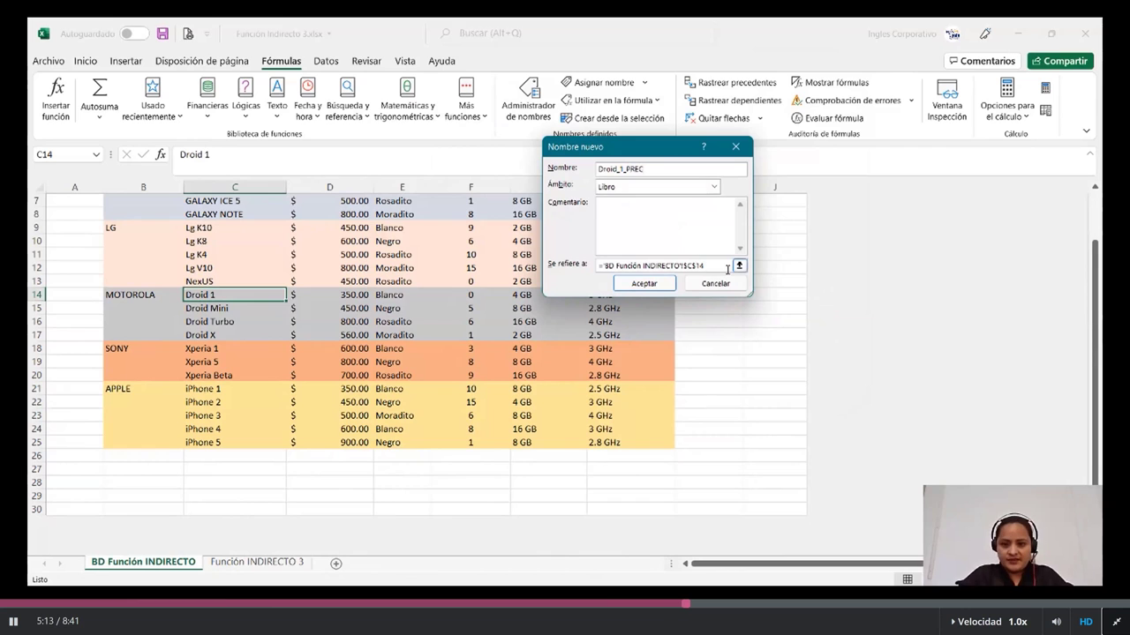
pyautogui.click(739, 265)
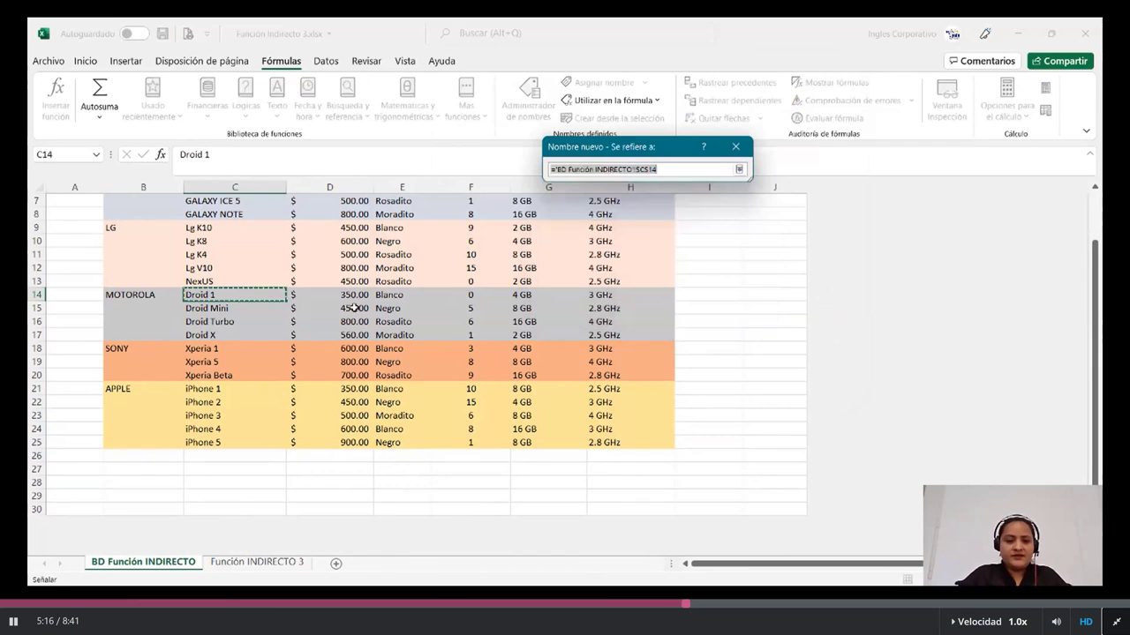
pyautogui.click(351, 296)
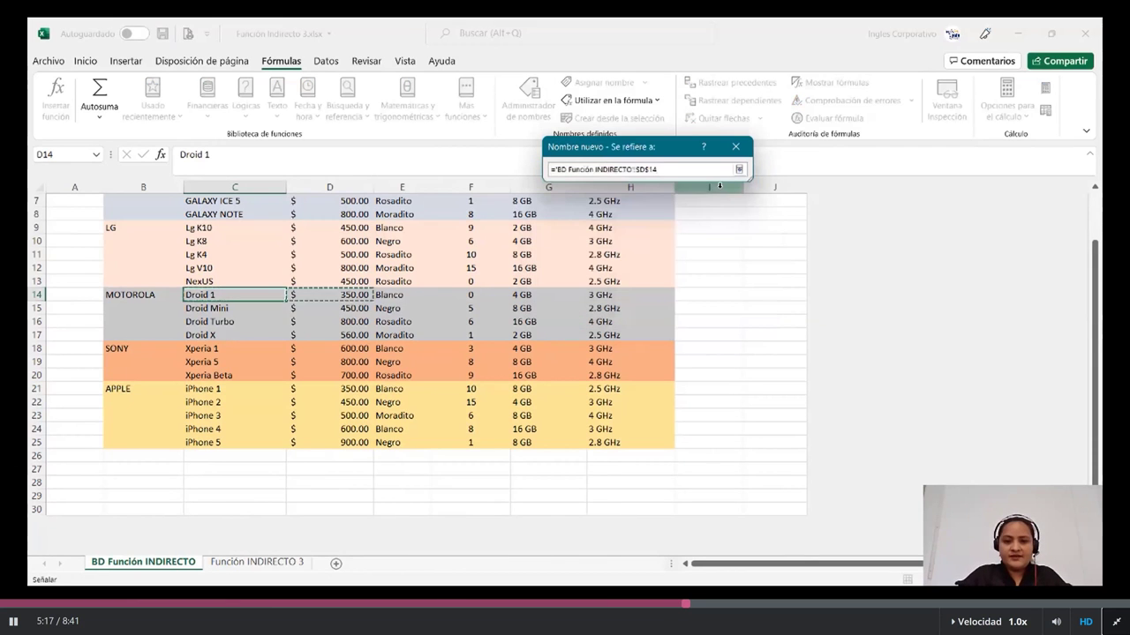
pyautogui.click(740, 170)
pyautogui.click(643, 282)
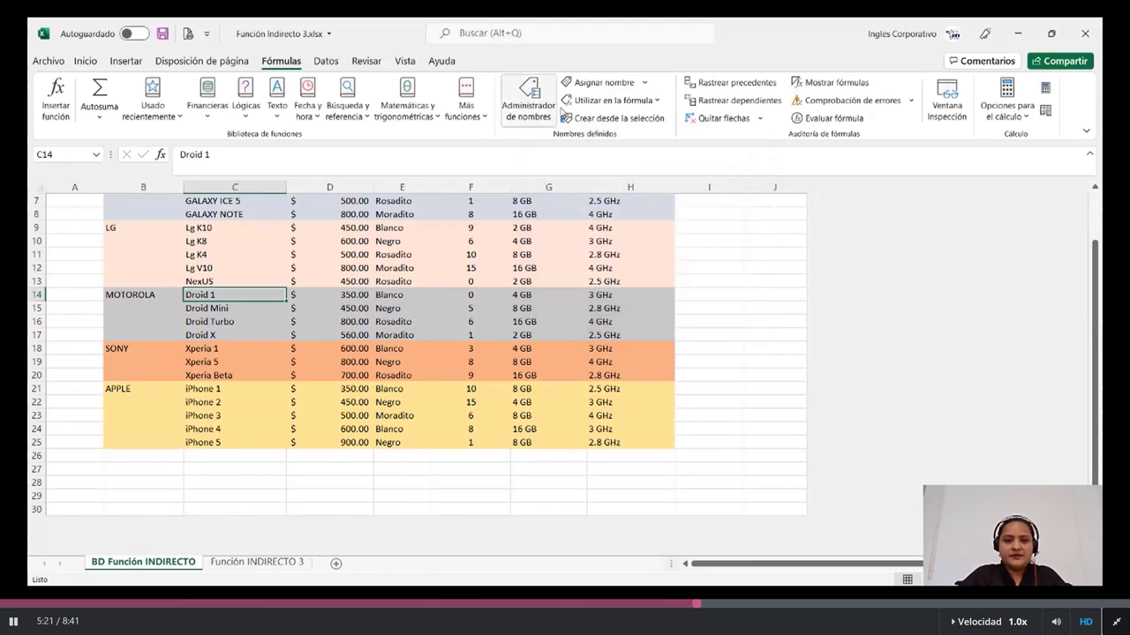
# - Define the workbook name Droid_1_MEM for the Droid 1 row, referring to the range F14:G14
pyautogui.click(593, 82)
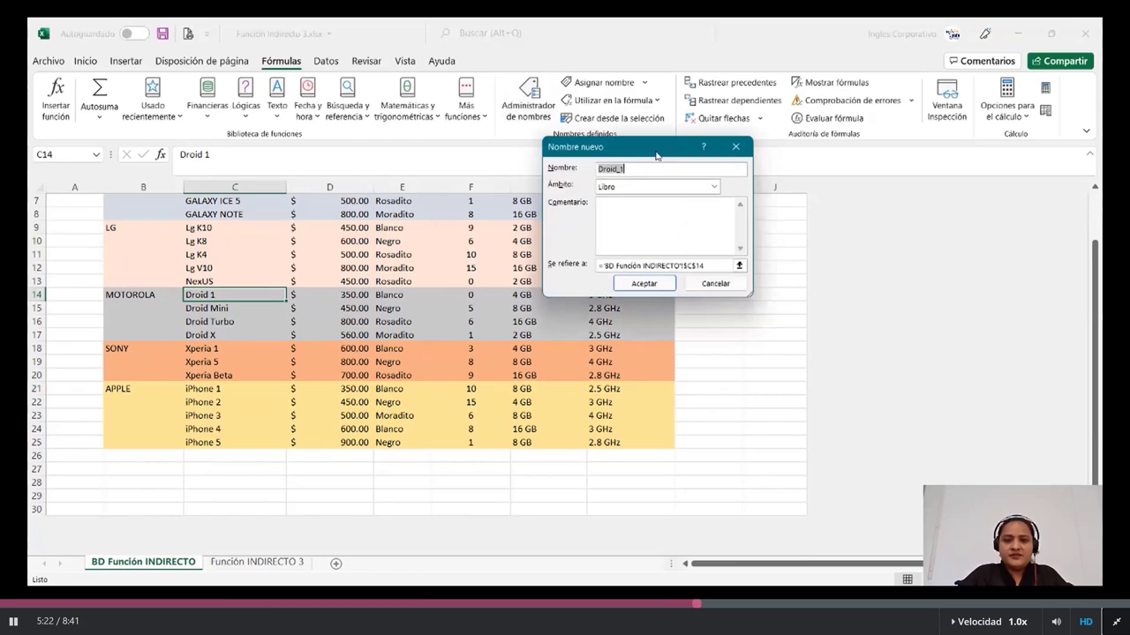
pyautogui.click(670, 164)
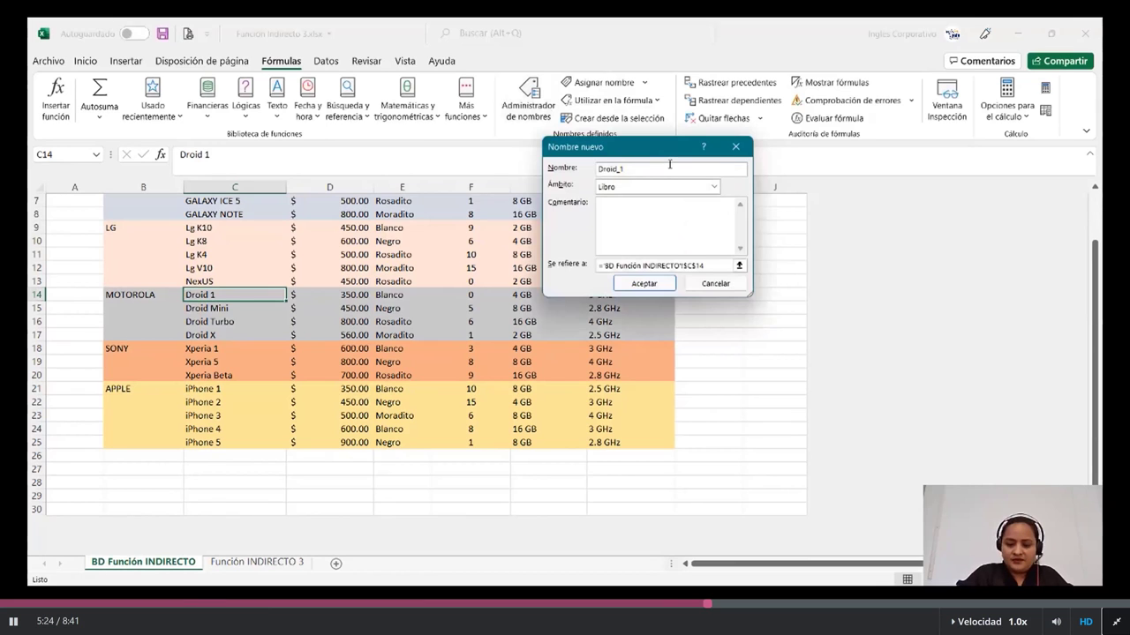
pyautogui.write('_MEM')
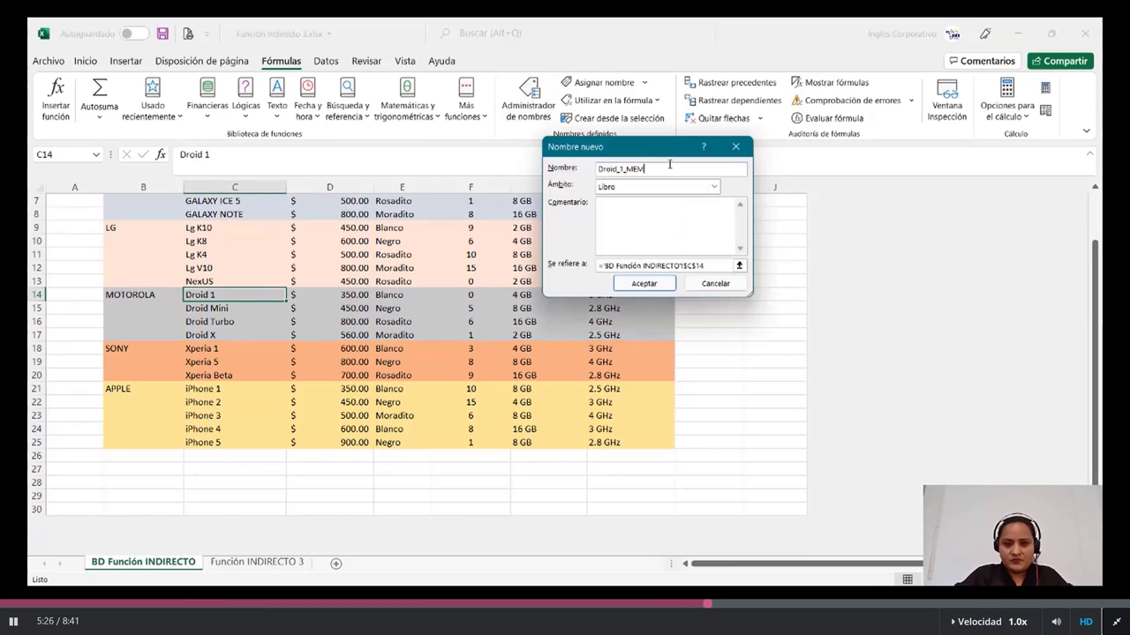
pyautogui.click(739, 266)
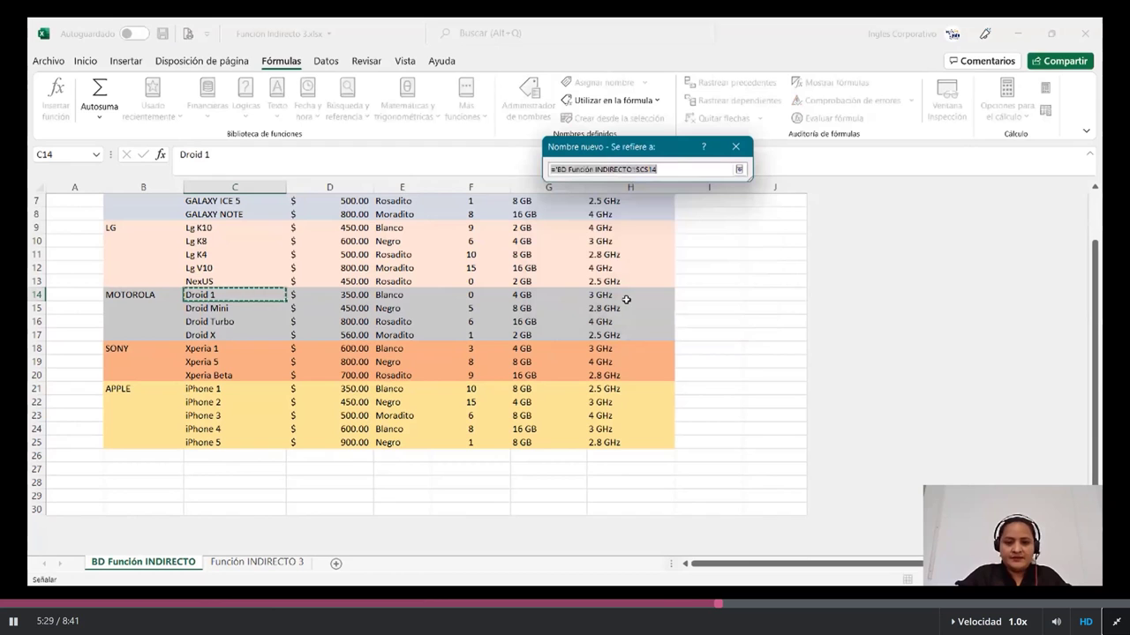
pyautogui.moveTo(504, 295); pyautogui.dragTo(529, 295)
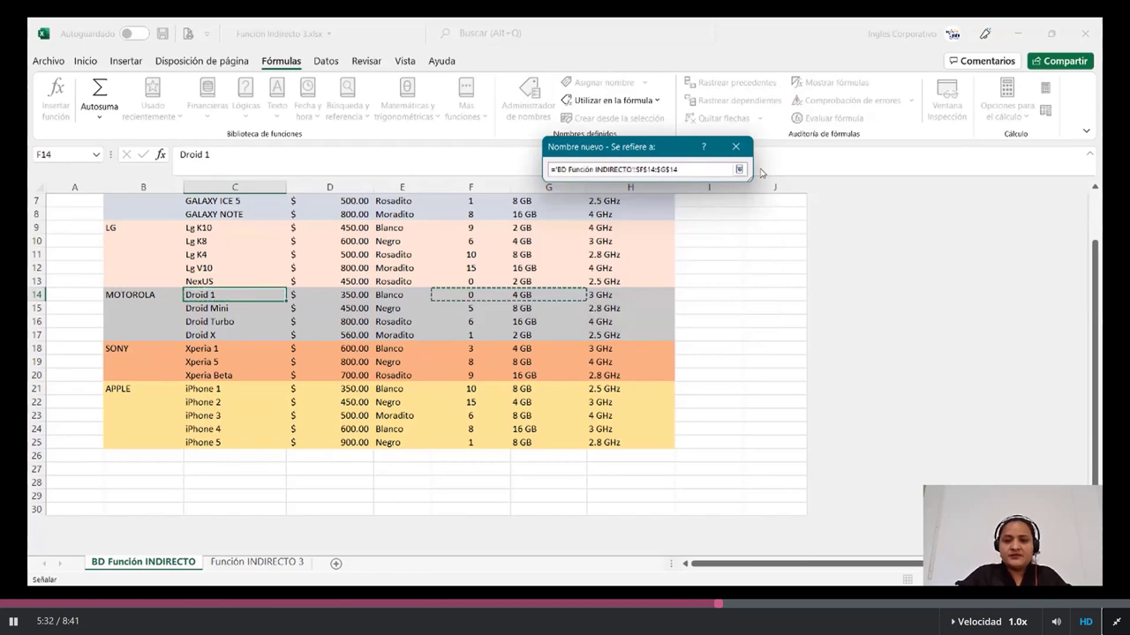
pyautogui.press('Return')
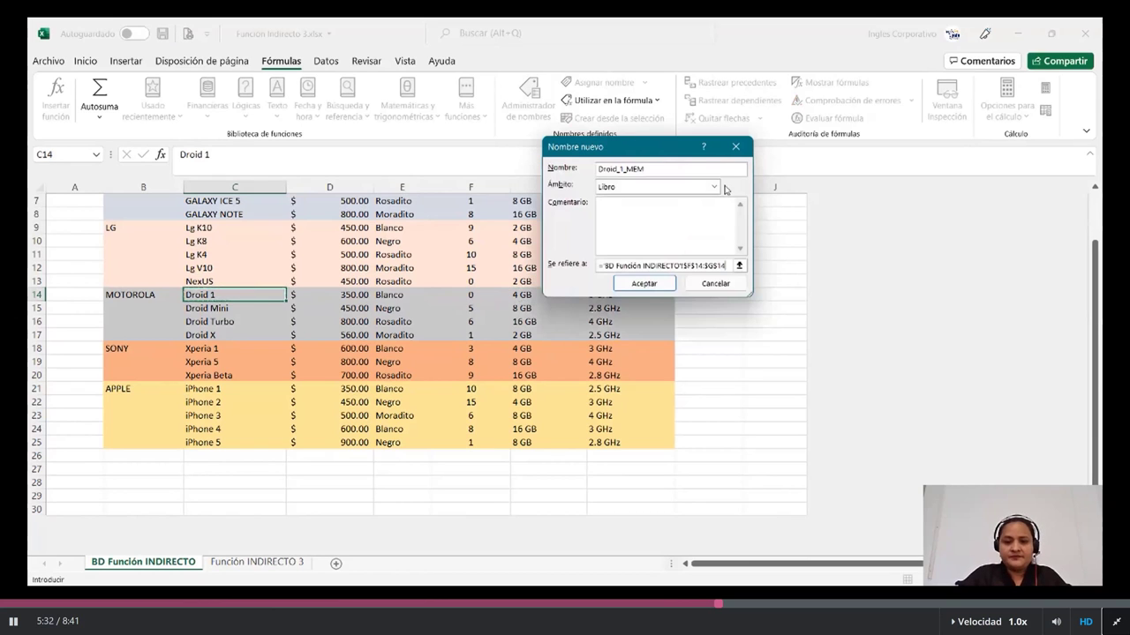
pyautogui.press('Return')
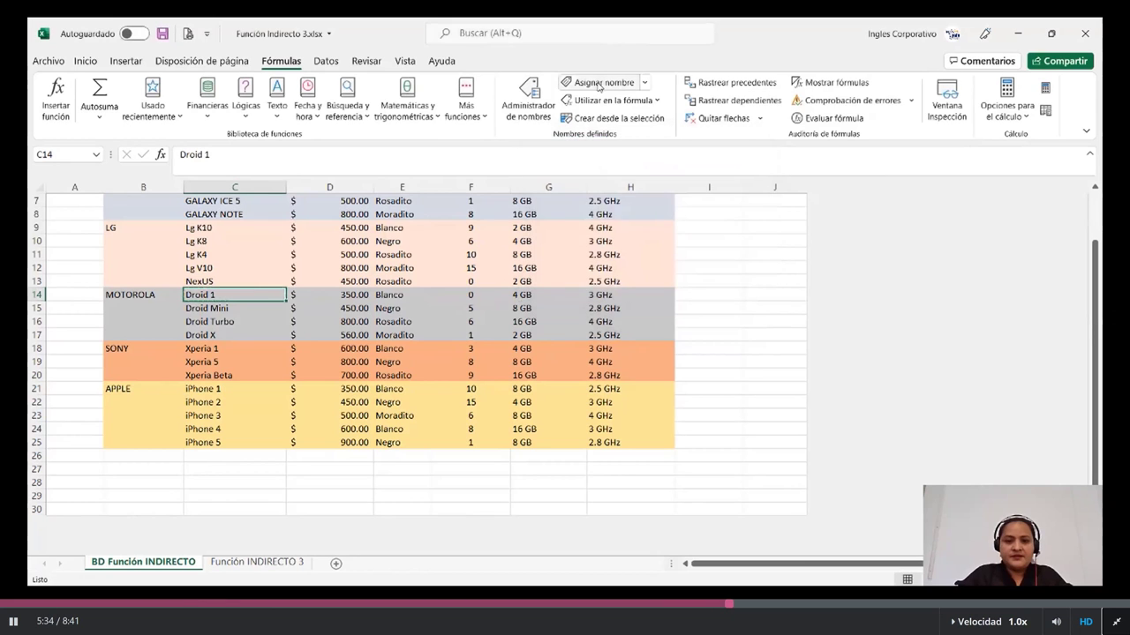
# - Define the workbook name Droid_1_EXIS for the Droid 1 stock value in cell F14
pyautogui.click(599, 83)
pyautogui.write('_F')
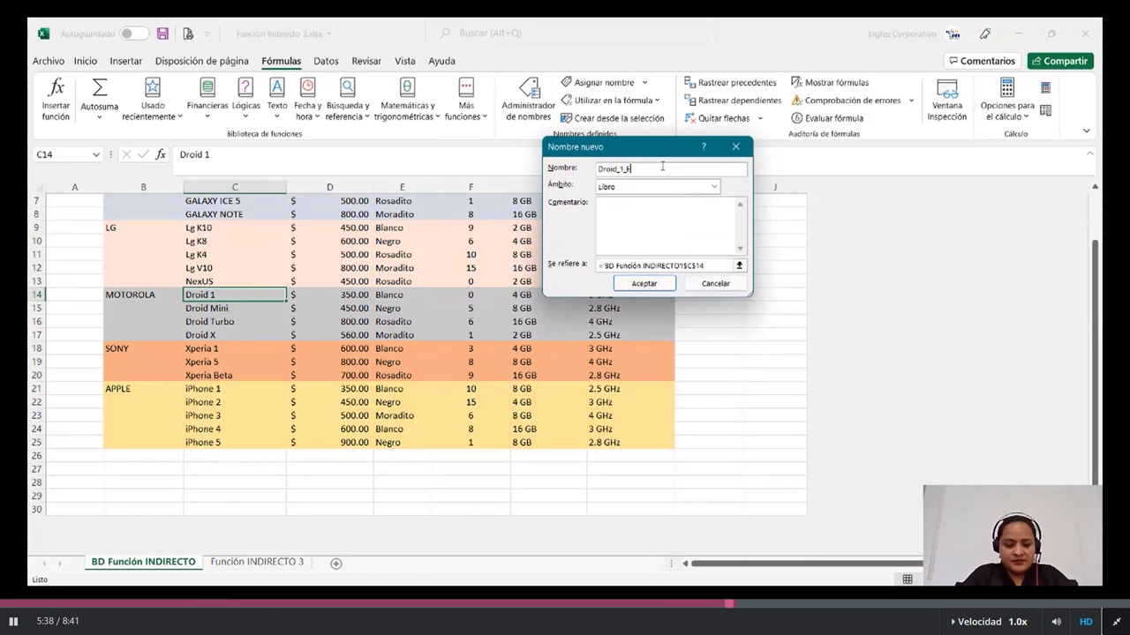
pyautogui.write('XIS')
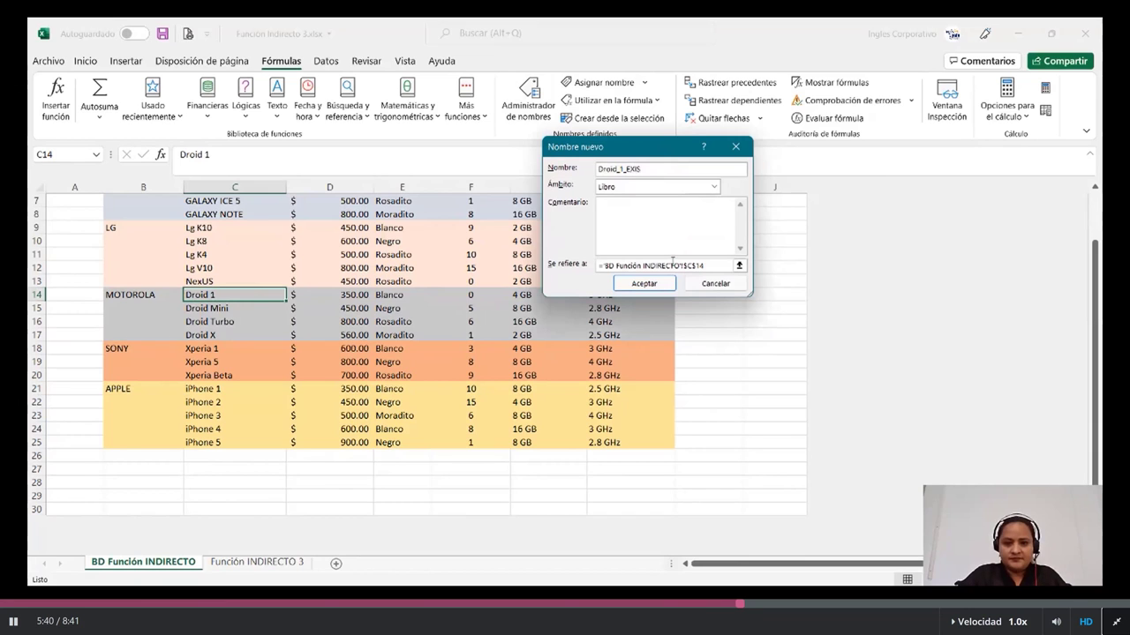
pyautogui.click(740, 266)
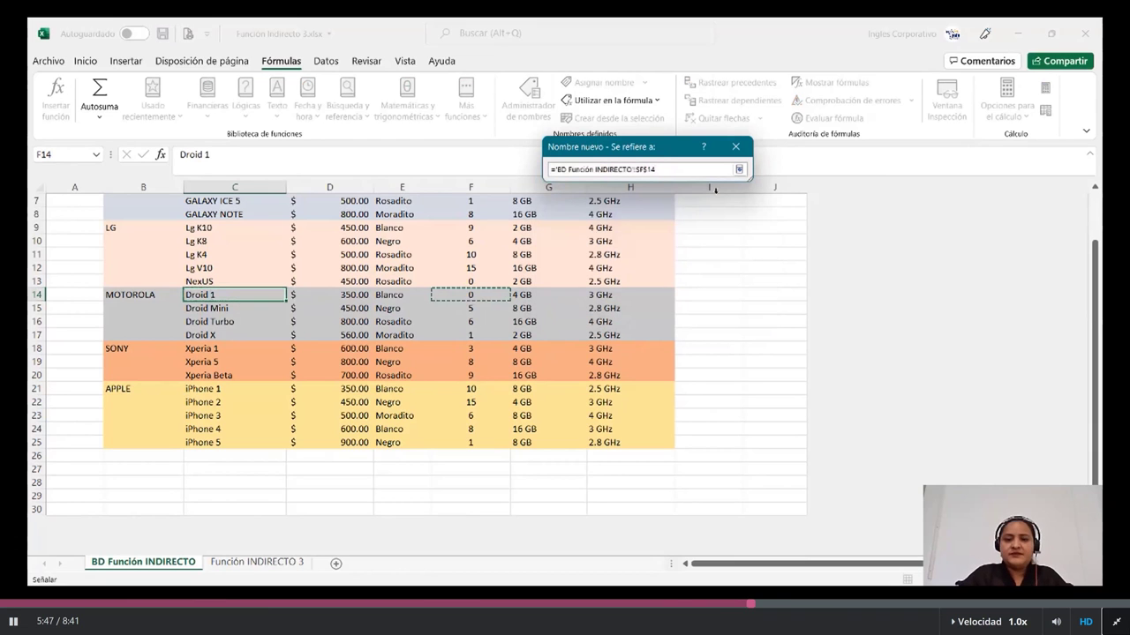
pyautogui.click(739, 168)
pyautogui.click(645, 283)
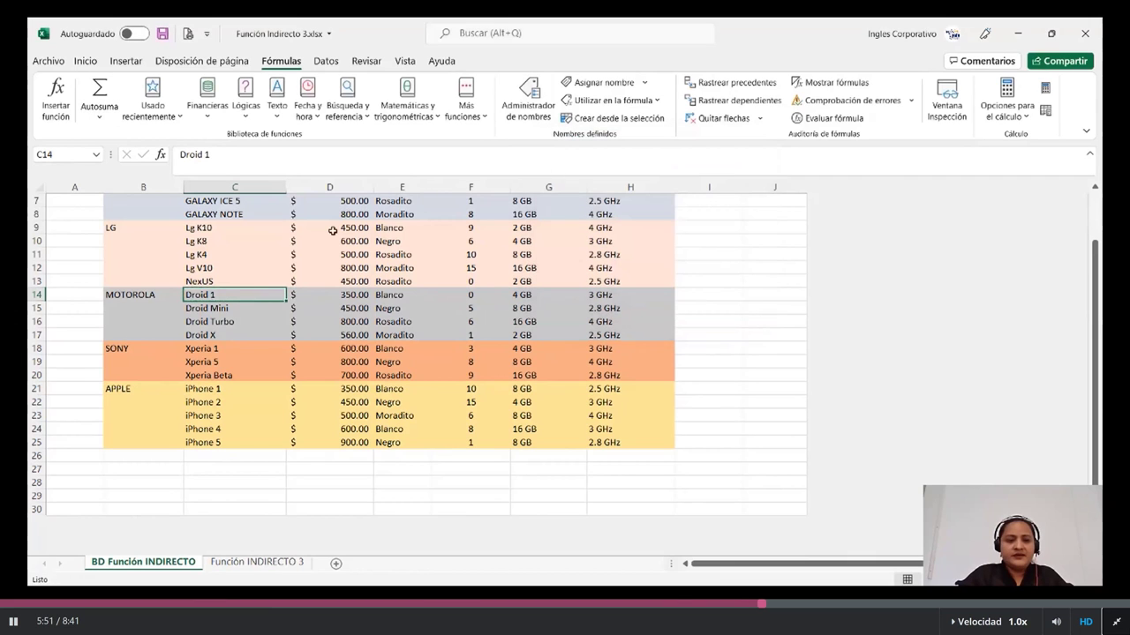
# - Define the workbook name Droid_1_MIC for the Droid 1 processor value in cell H14
pyautogui.click(600, 82)
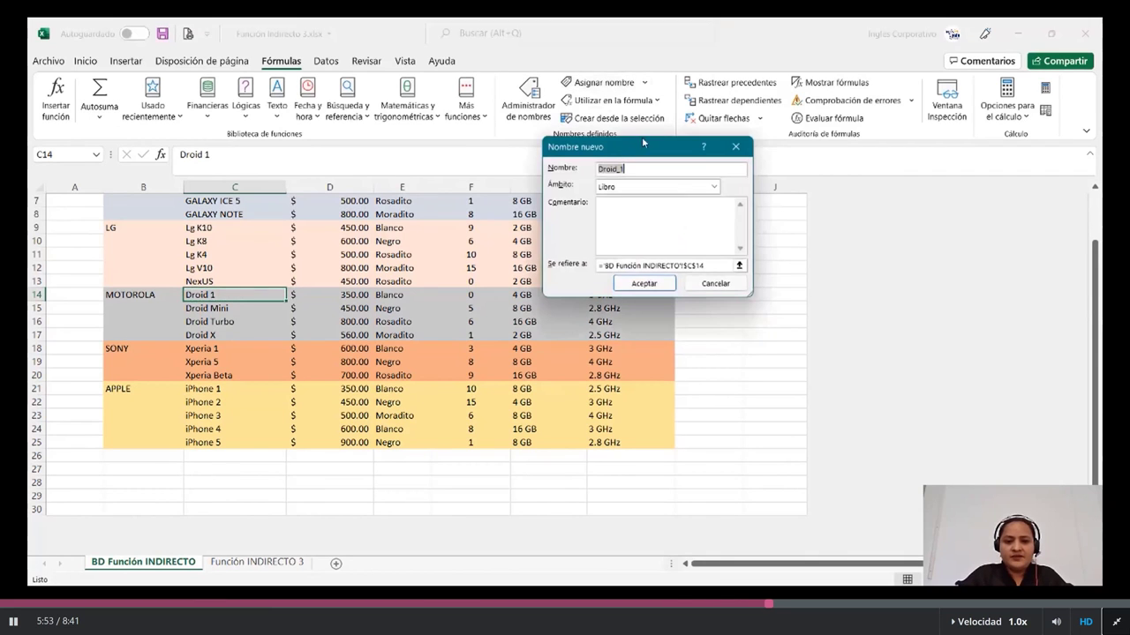
pyautogui.click(658, 168)
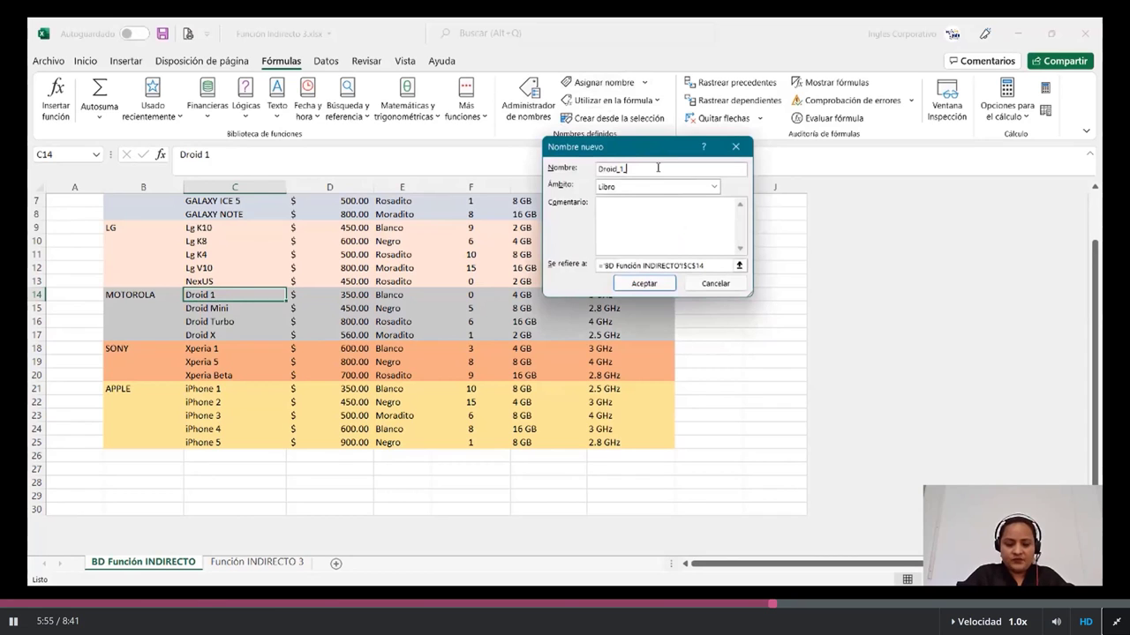
pyautogui.write('_MIC')
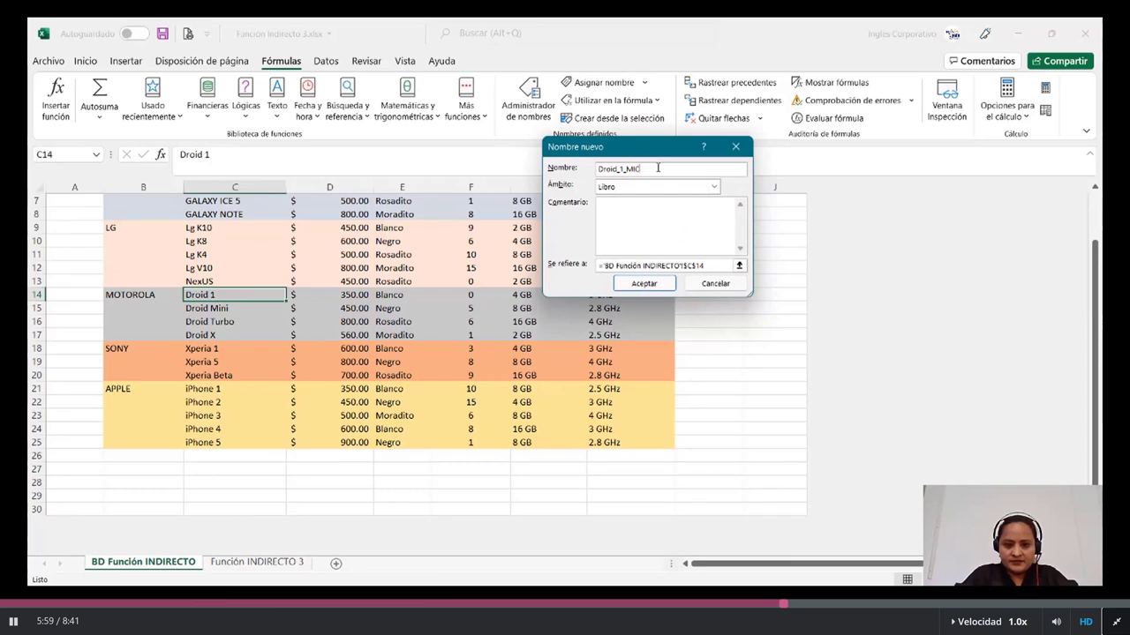
pyautogui.click(740, 265)
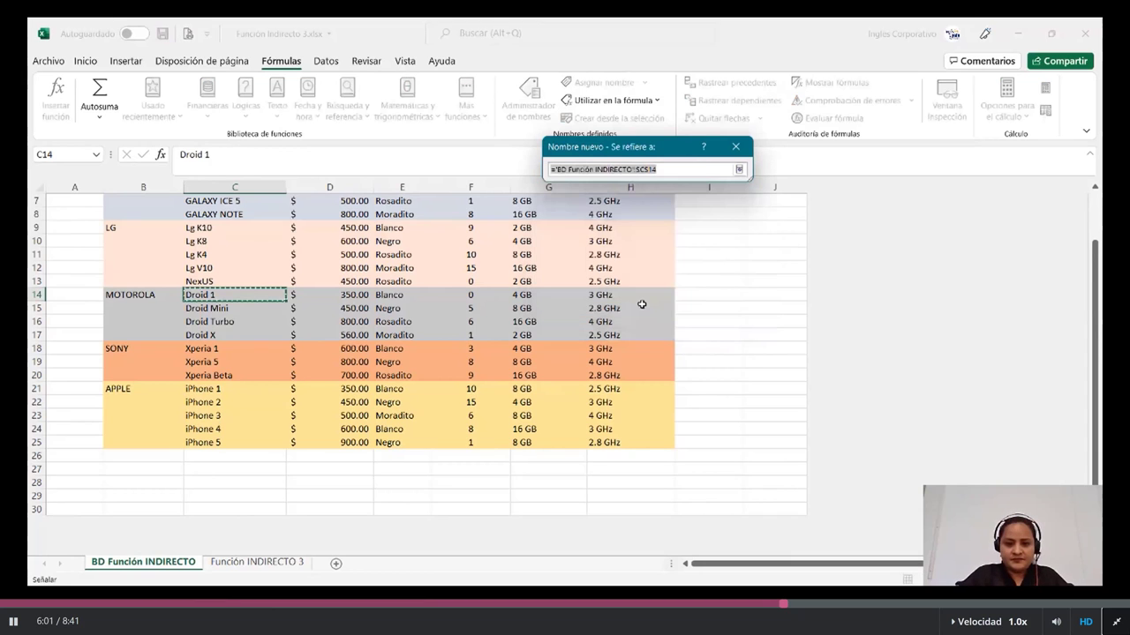
pyautogui.click(637, 298)
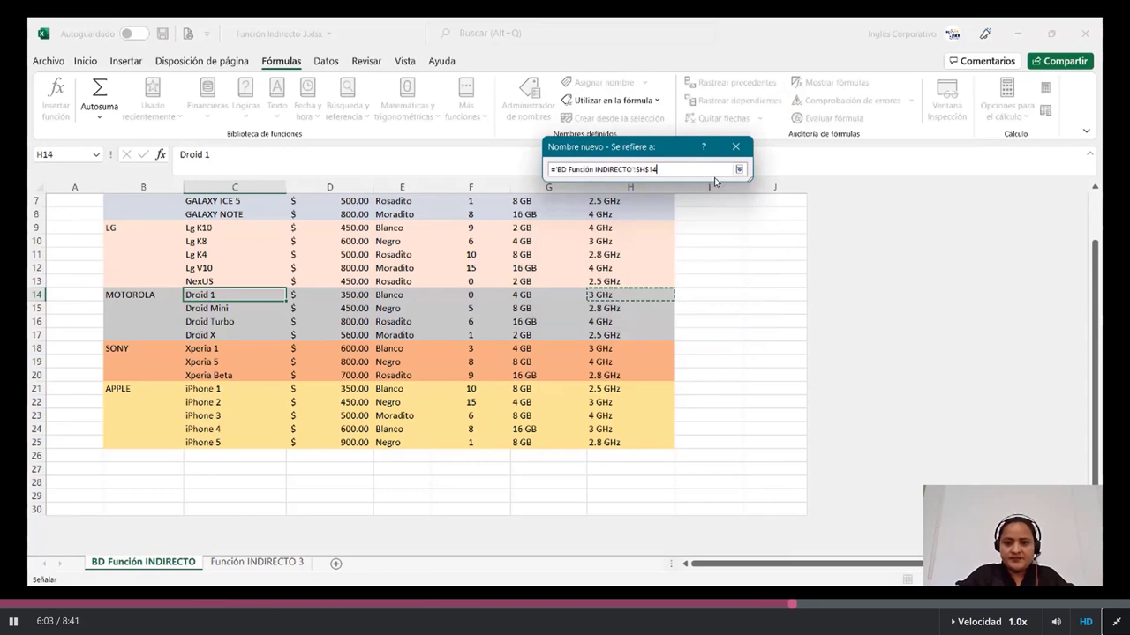
pyautogui.click(738, 169)
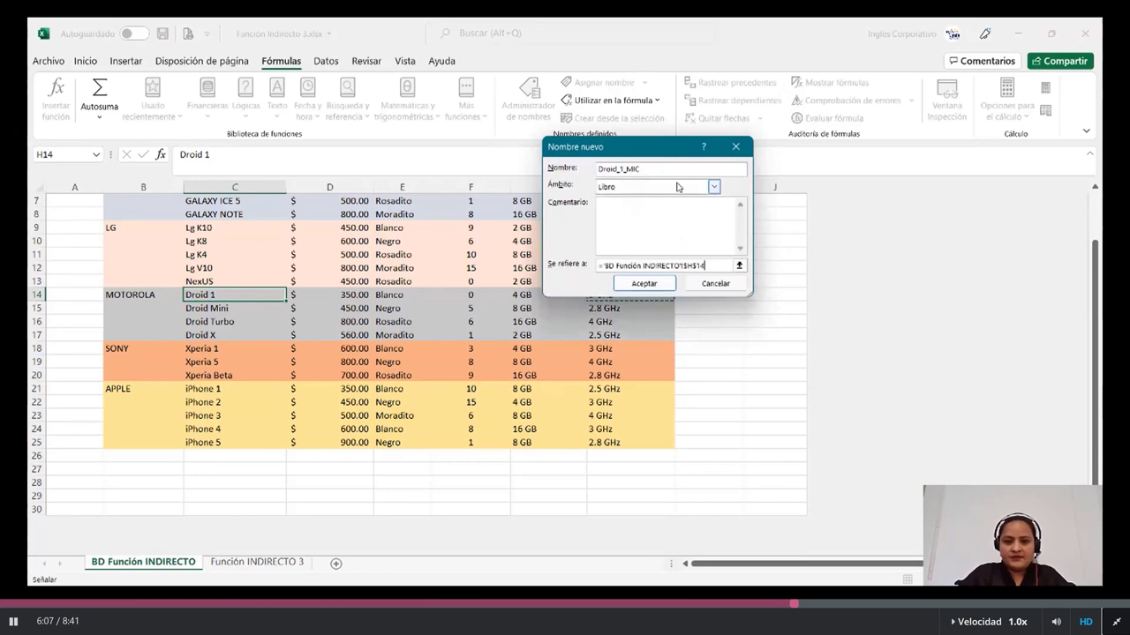
pyautogui.press('Return')
# - Define the workbook name Droid_1_COL for the Droid 1 color in cell E14 of the BD Función INDIRECTO sheet
pyautogui.click(596, 82)
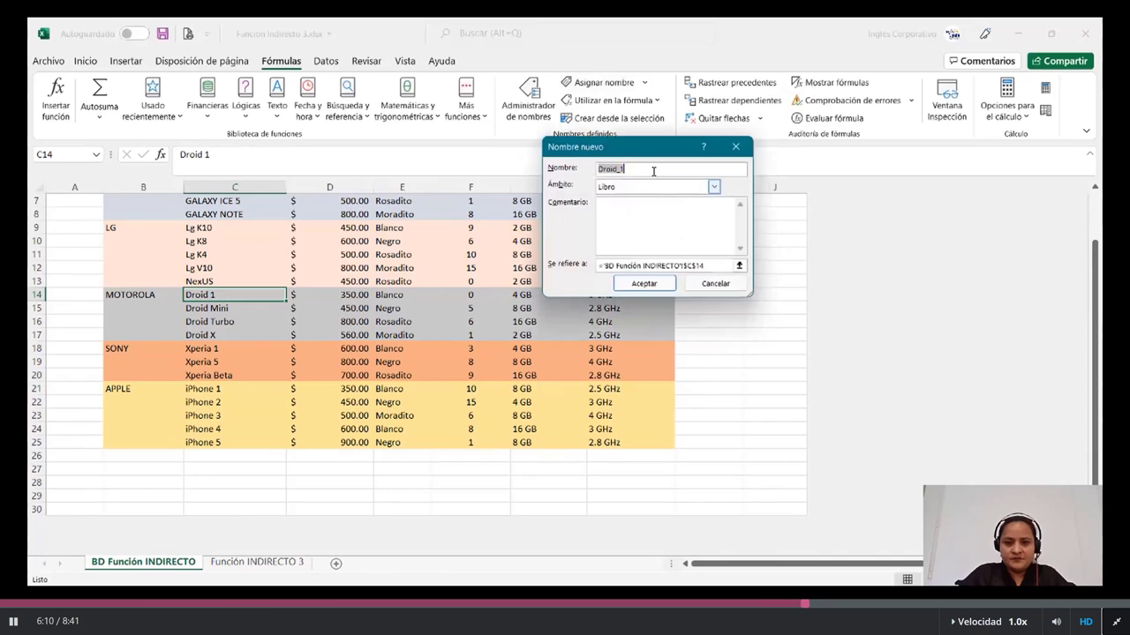
pyautogui.write('_')
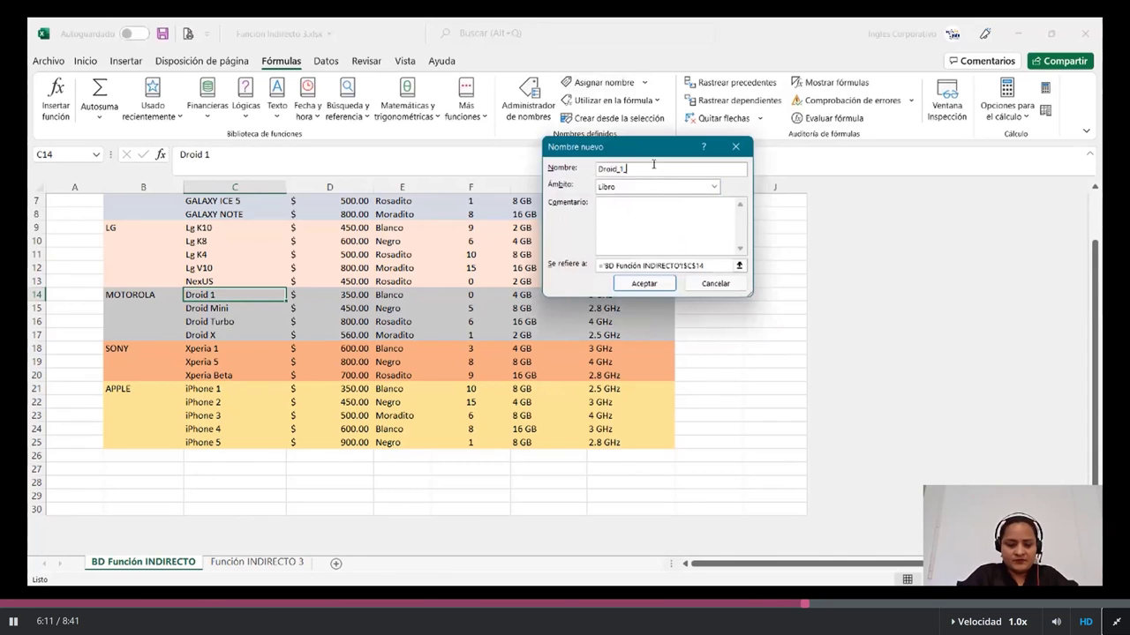
pyautogui.write('COL')
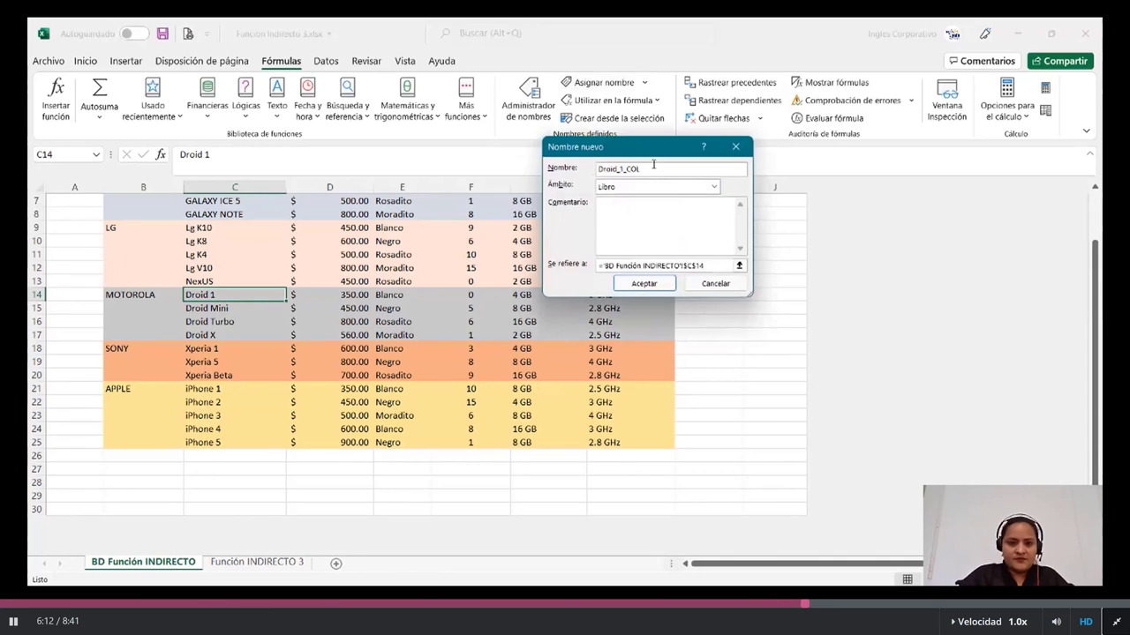
pyautogui.click(739, 265)
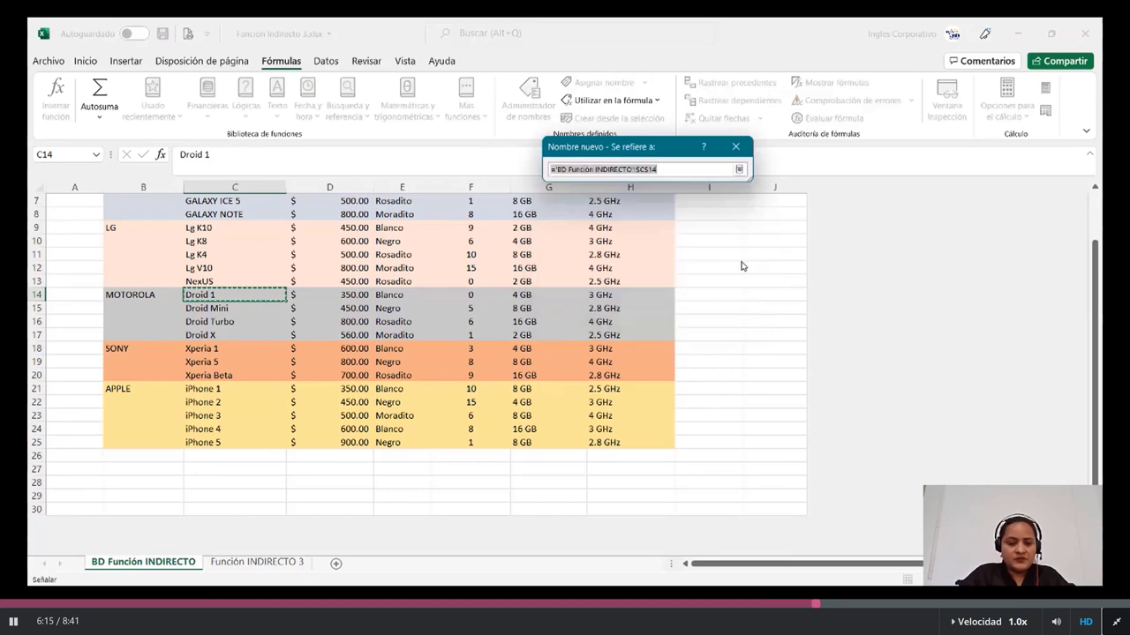
pyautogui.click(393, 295)
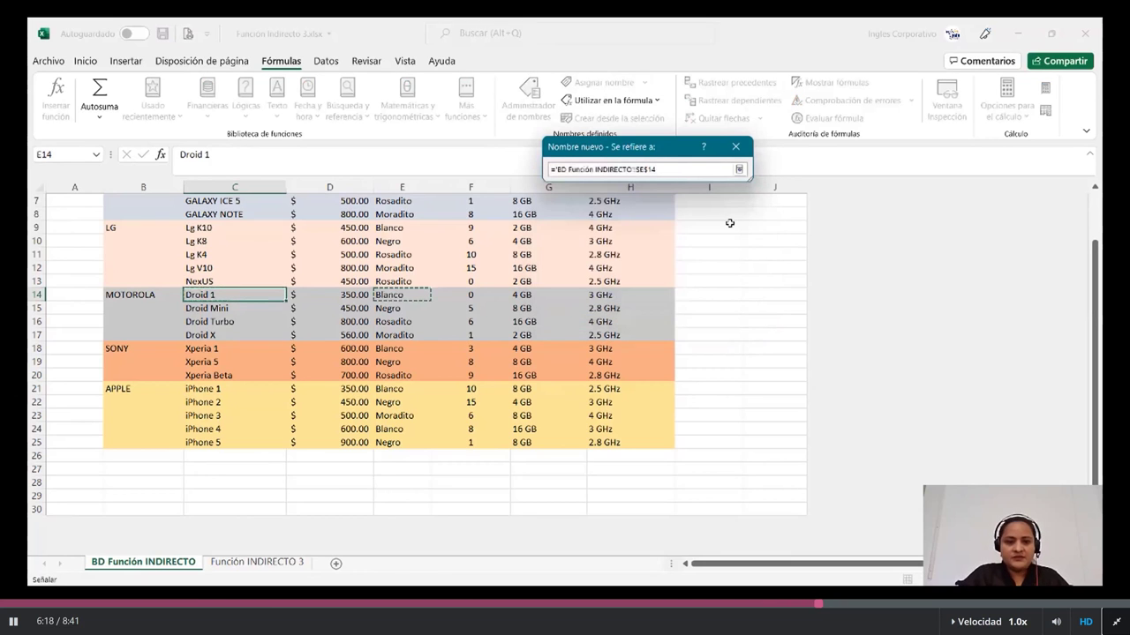
pyautogui.click(739, 168)
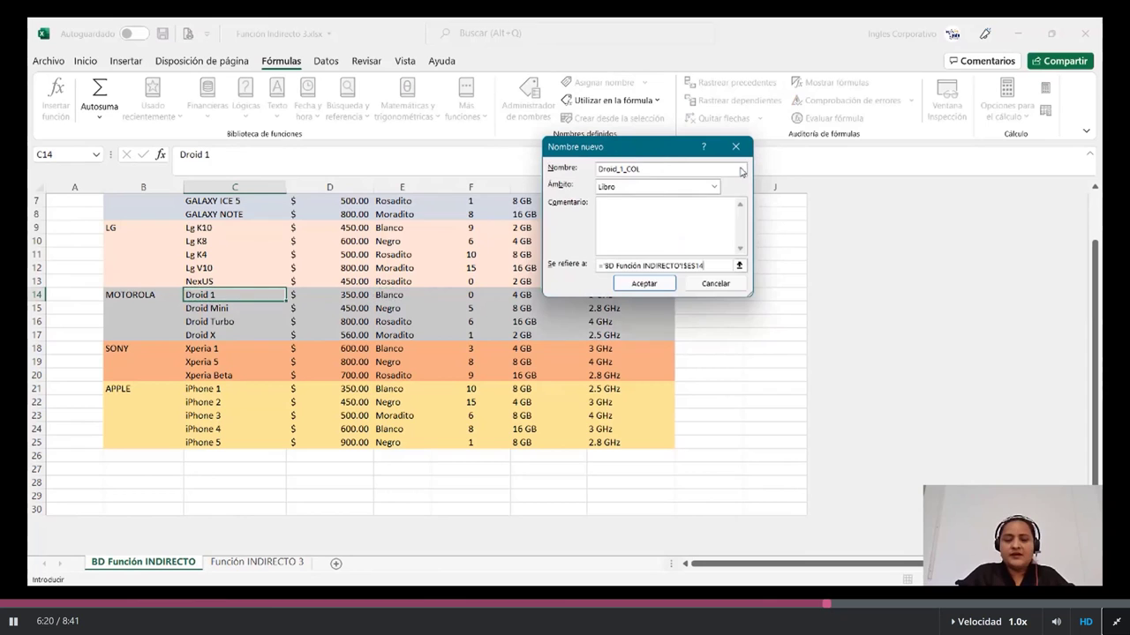
pyautogui.click(644, 283)
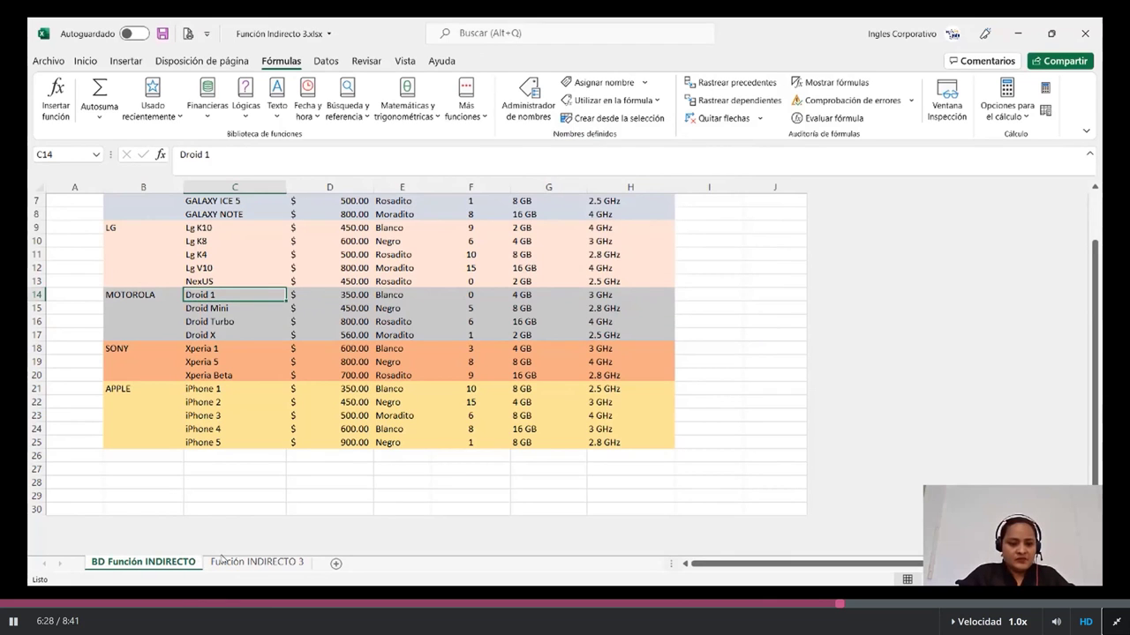
# - Enter =INDIRECTO(F11&"_PREC") in the PRECIO cell H9 of the Función INDIRECTO 3 sheet
pyautogui.click(222, 559)
pyautogui.click(546, 317)
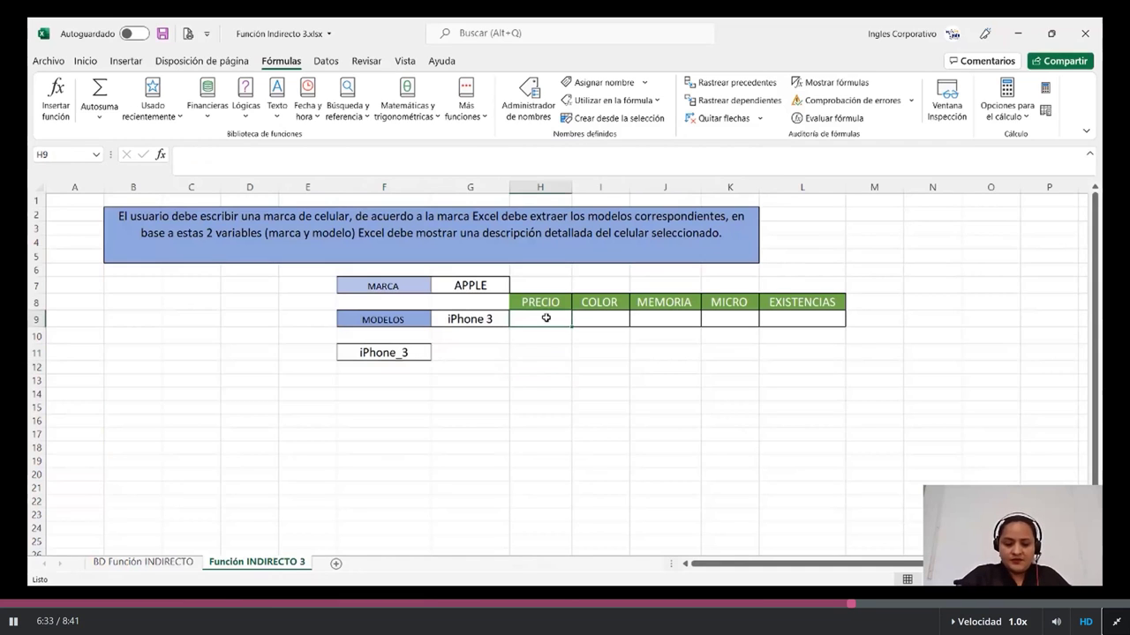
pyautogui.write('=IND')
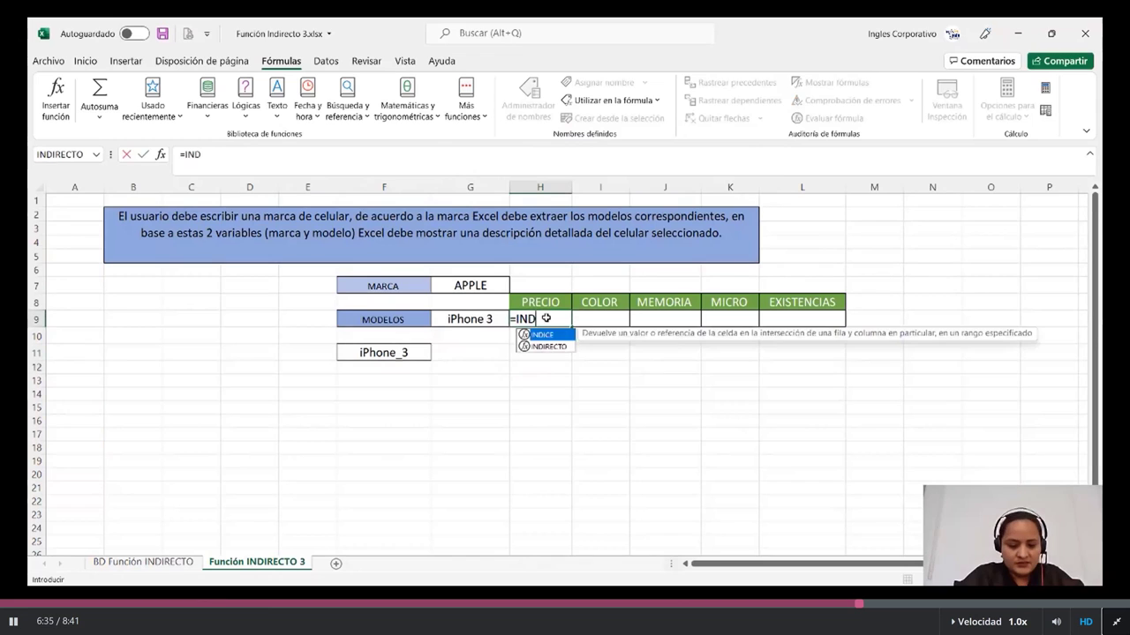
pyautogui.write('IRECT')
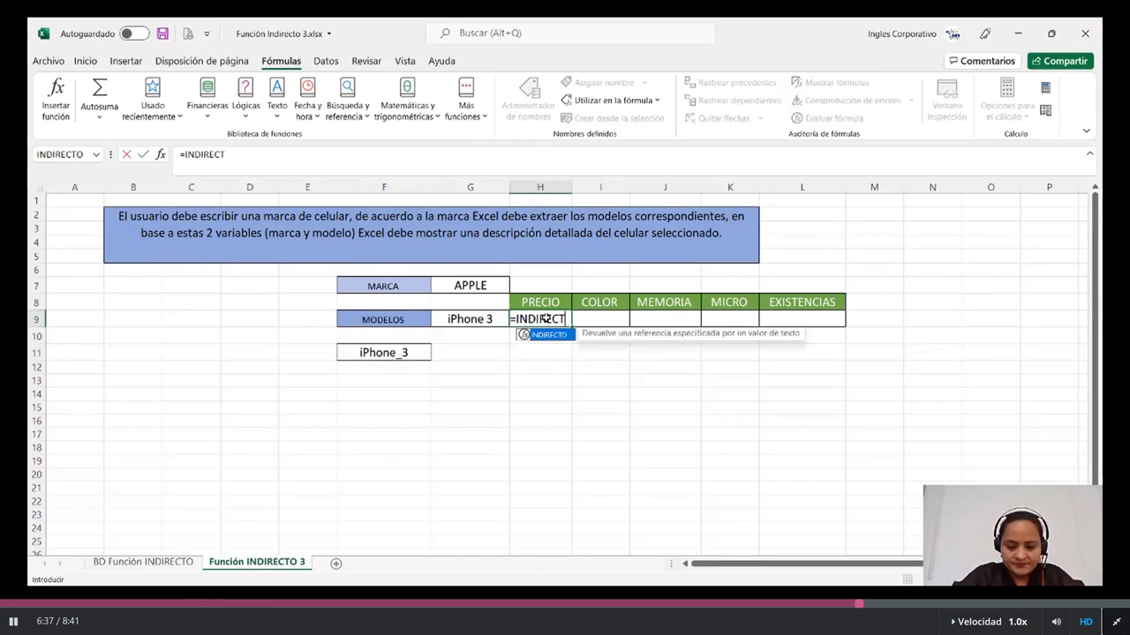
pyautogui.write('O')
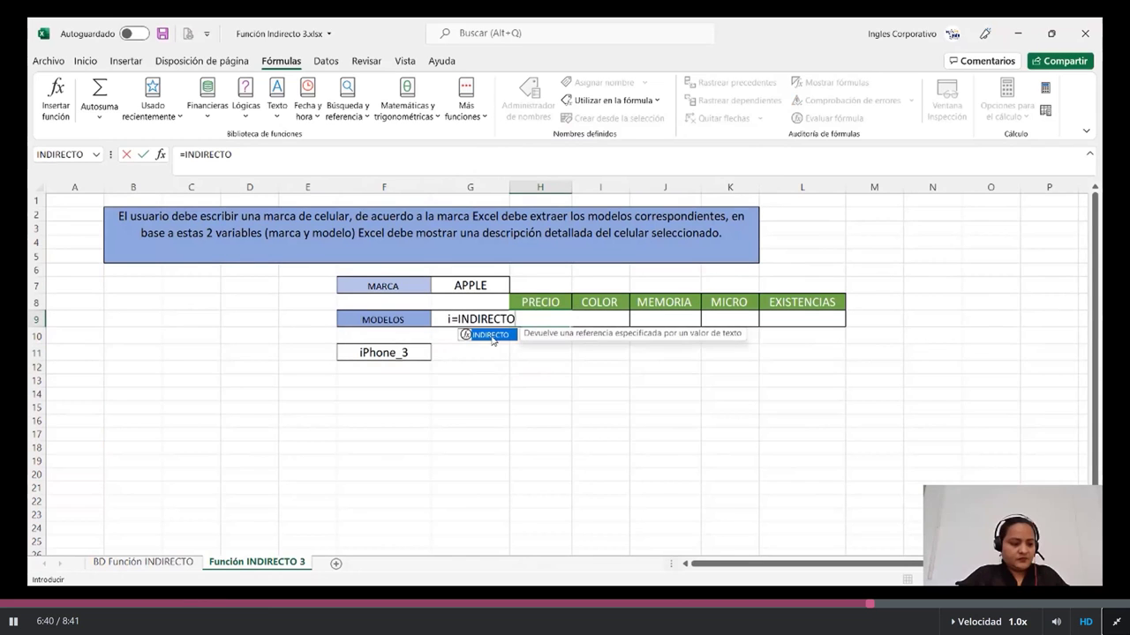
pyautogui.doubleClick(496, 335)
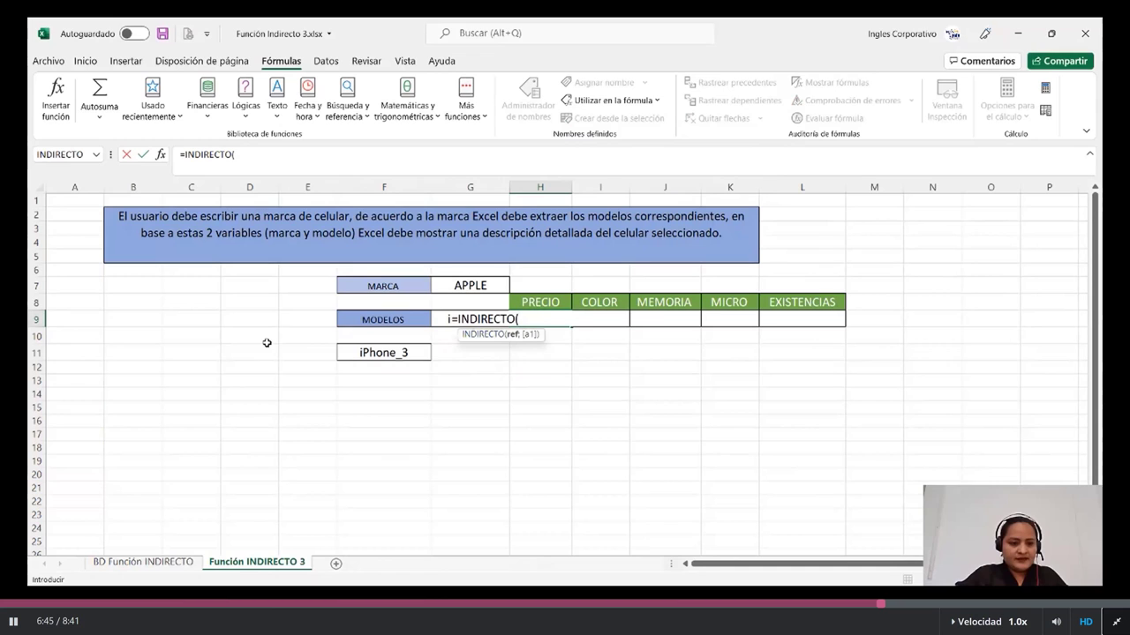
pyautogui.click(391, 352)
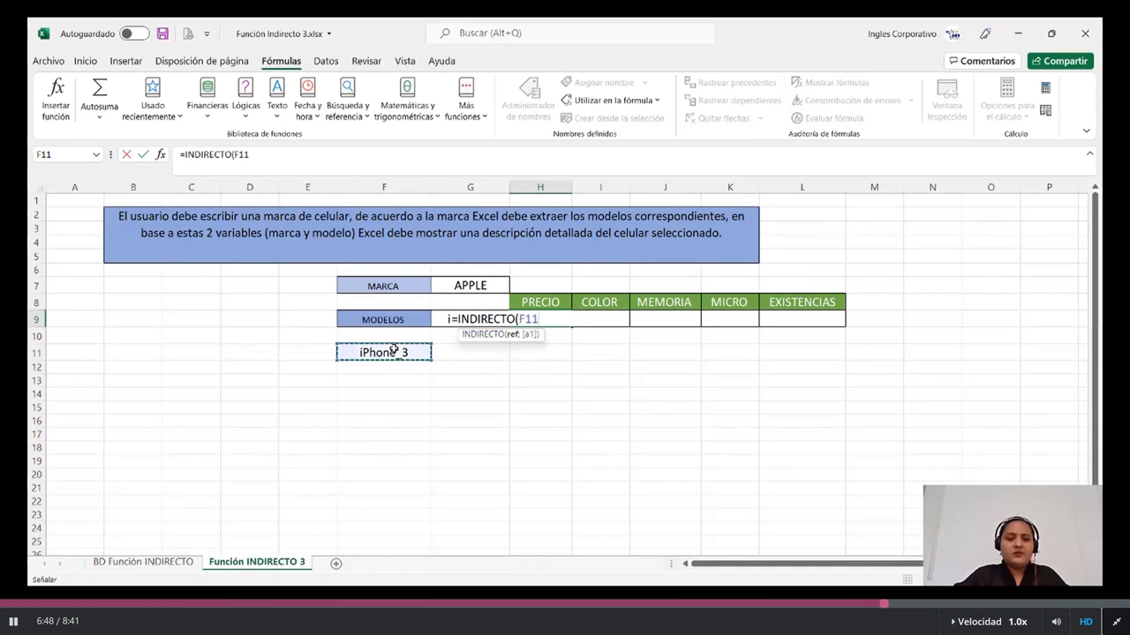
pyautogui.write(';')
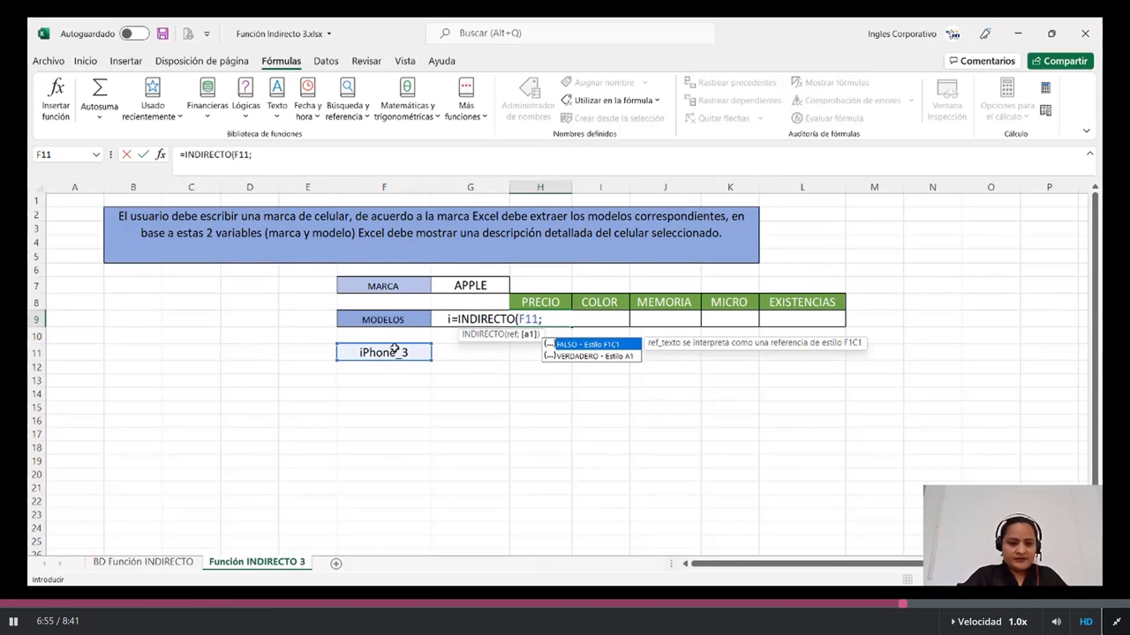
pyautogui.press('BackSpace')
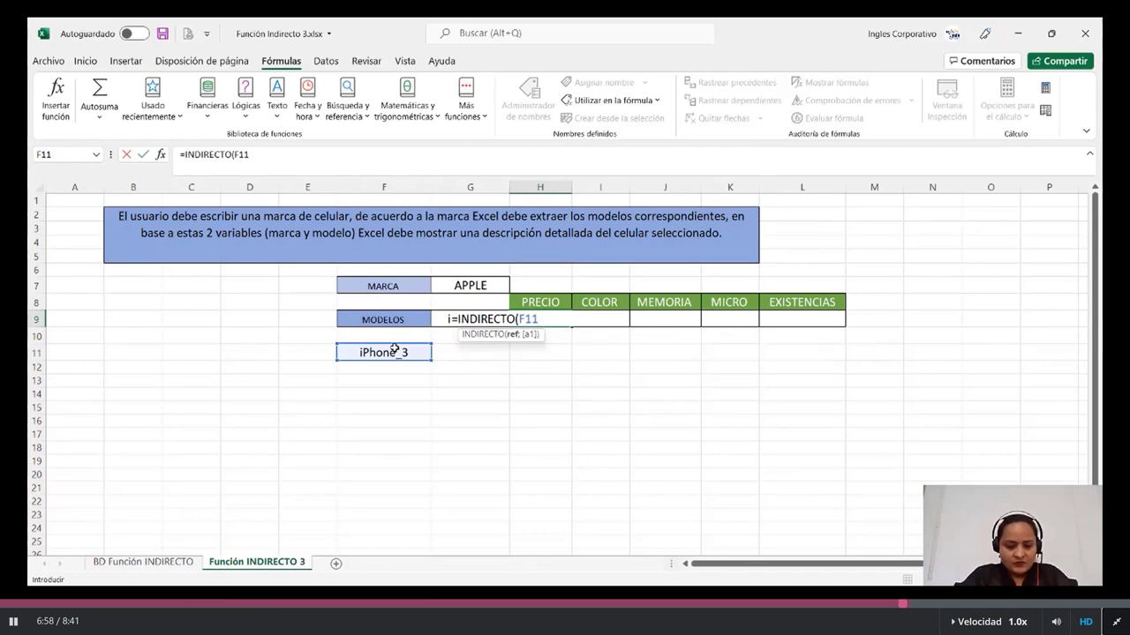
pyautogui.write('&')
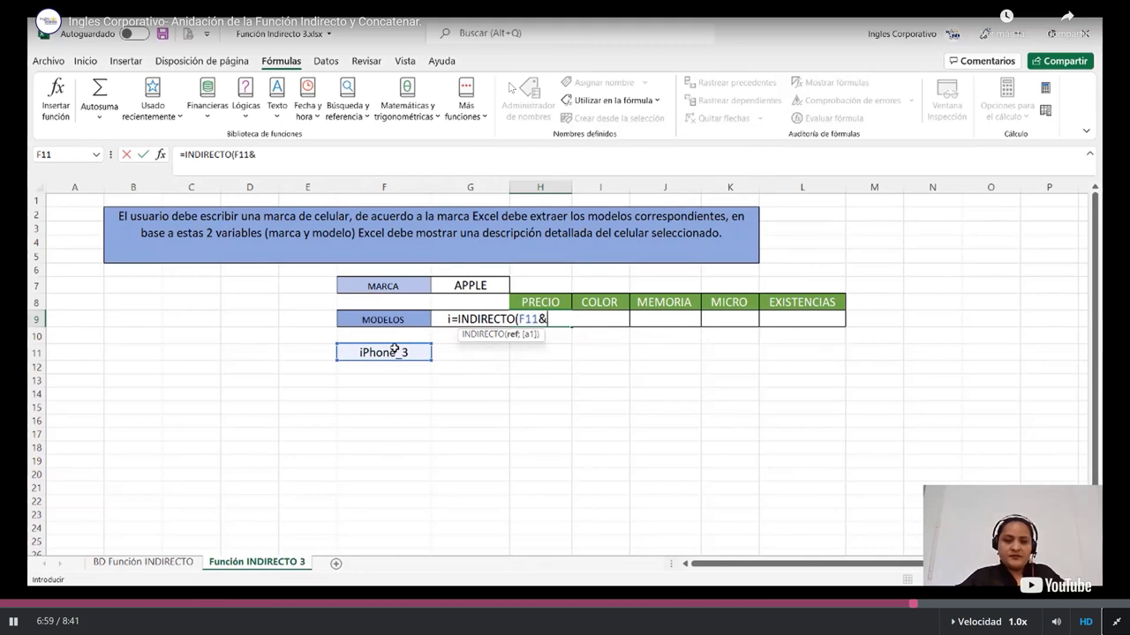
pyautogui.write('"')
pyautogui.write('_PREC')
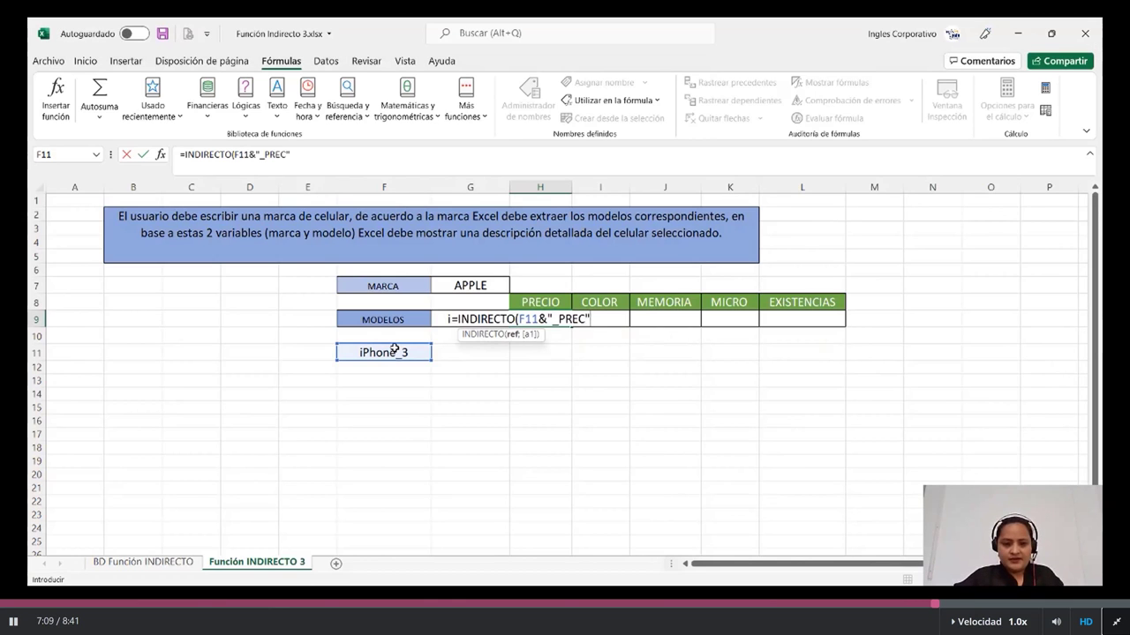
pyautogui.press('Return')
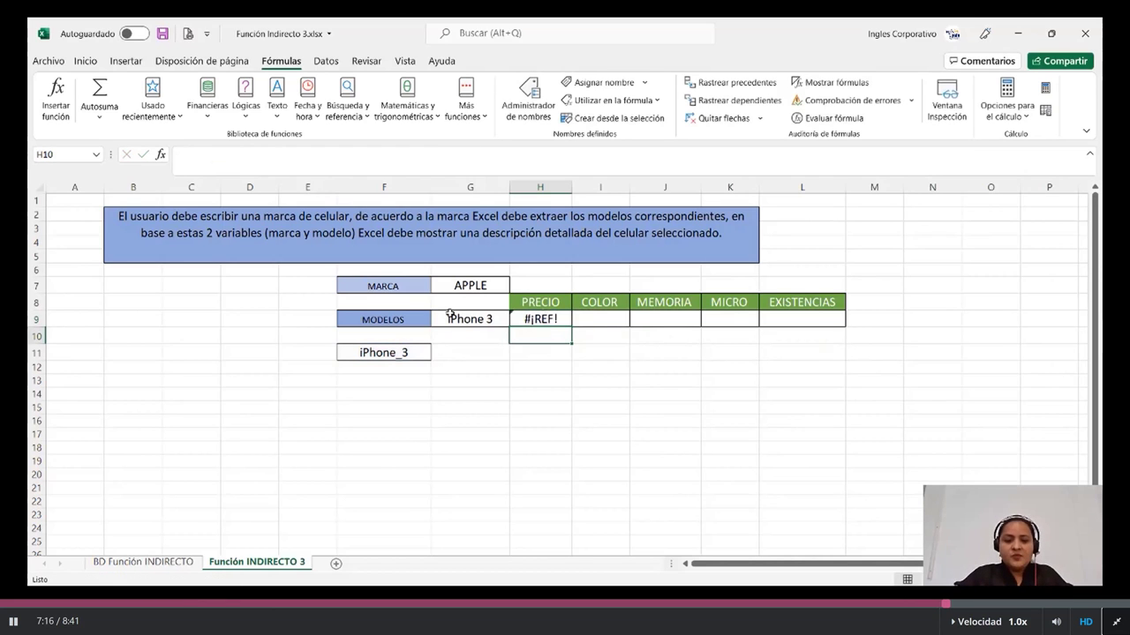
# - Set the MARCA in cell G7 to LG and choose Lg K10 as the model in cell G9
pyautogui.click(461, 323)
pyautogui.click(492, 279)
pyautogui.write('SON')
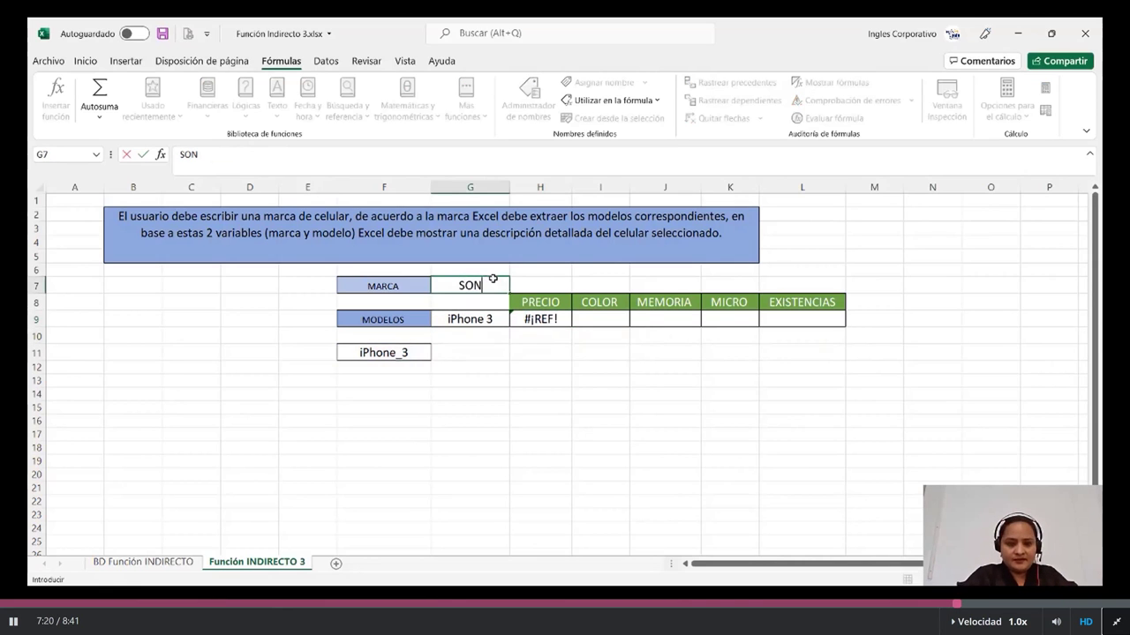
pyautogui.press('BackSpace')
pyautogui.press('BackSpace')
pyautogui.write('LG')
pyautogui.click(463, 321)
pyautogui.click(515, 321)
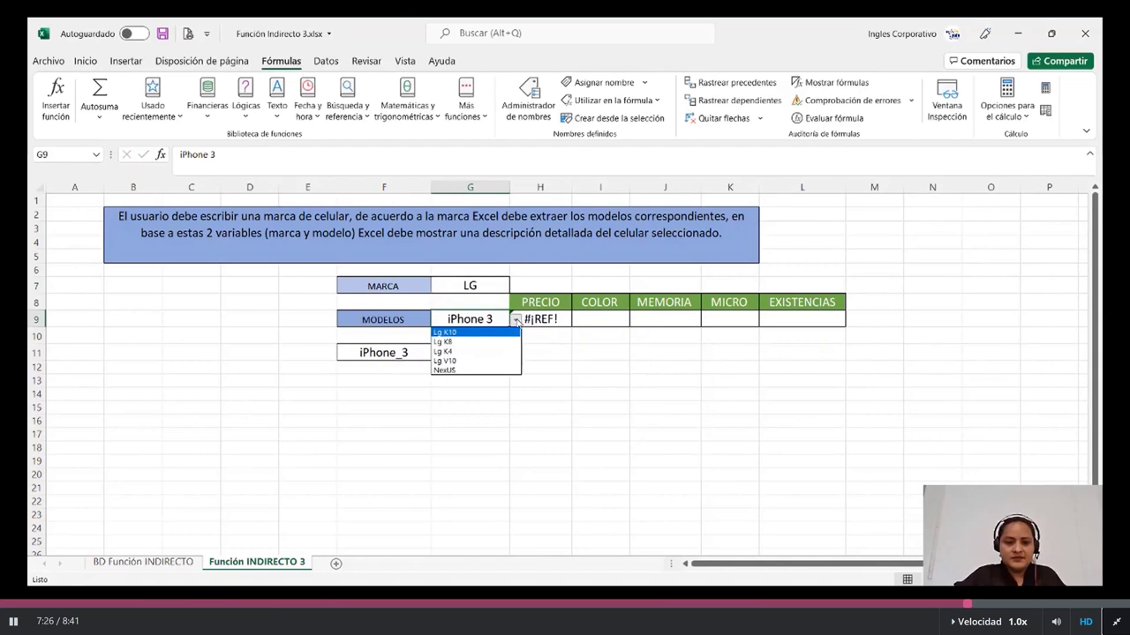
pyautogui.click(444, 331)
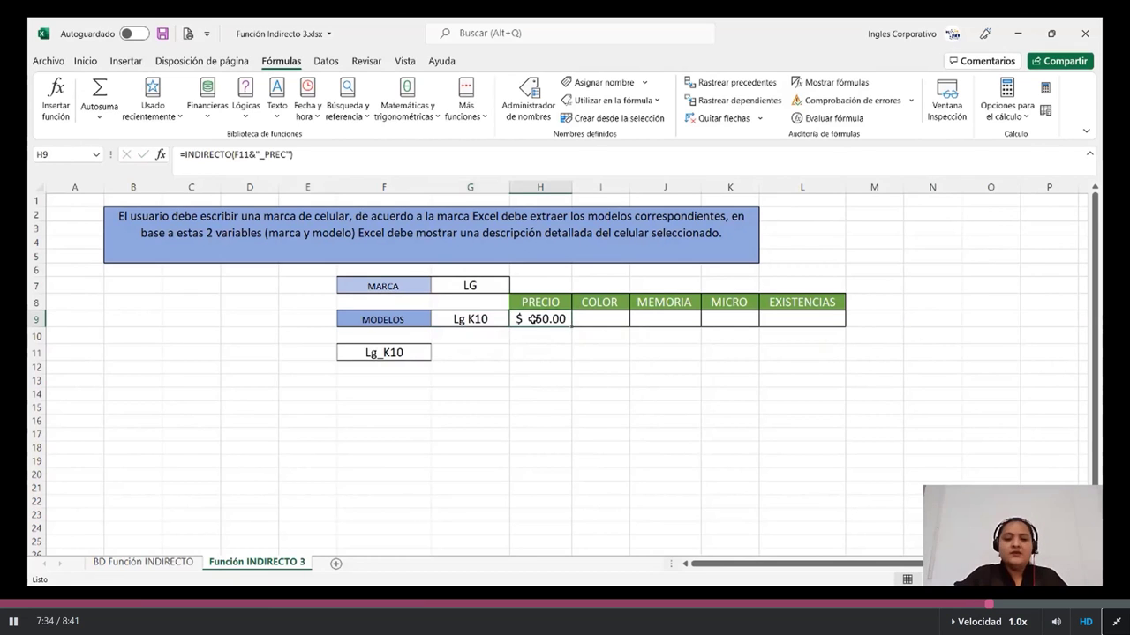
pyautogui.click(481, 318)
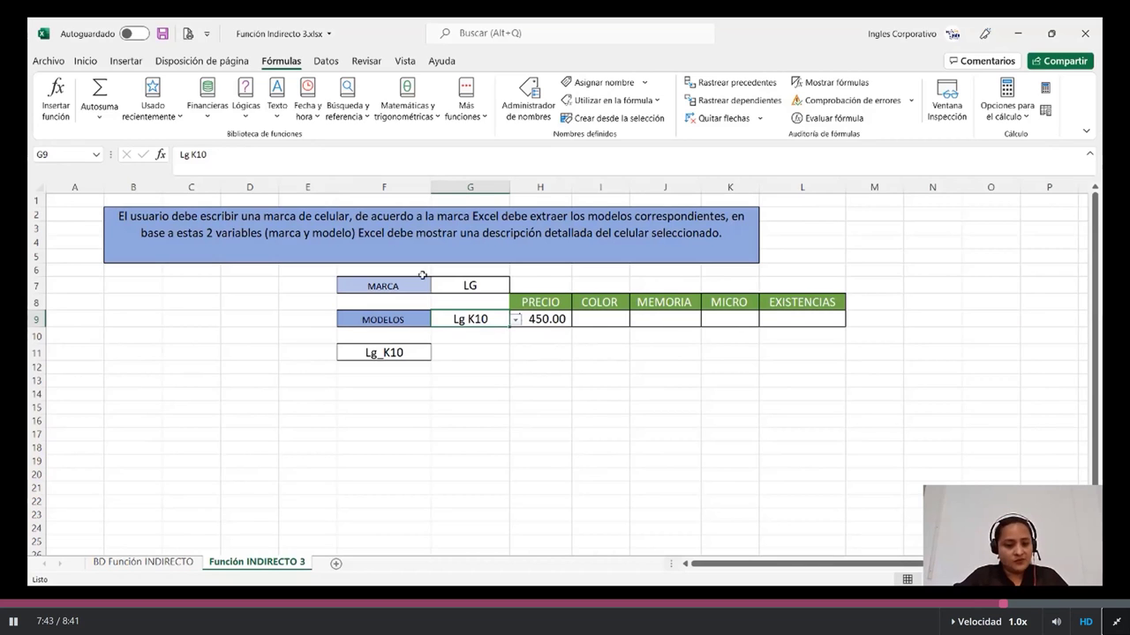
# - Enter =INDIRECTO(F11&"_COL") in the COLOR cell I9
pyautogui.click(597, 320)
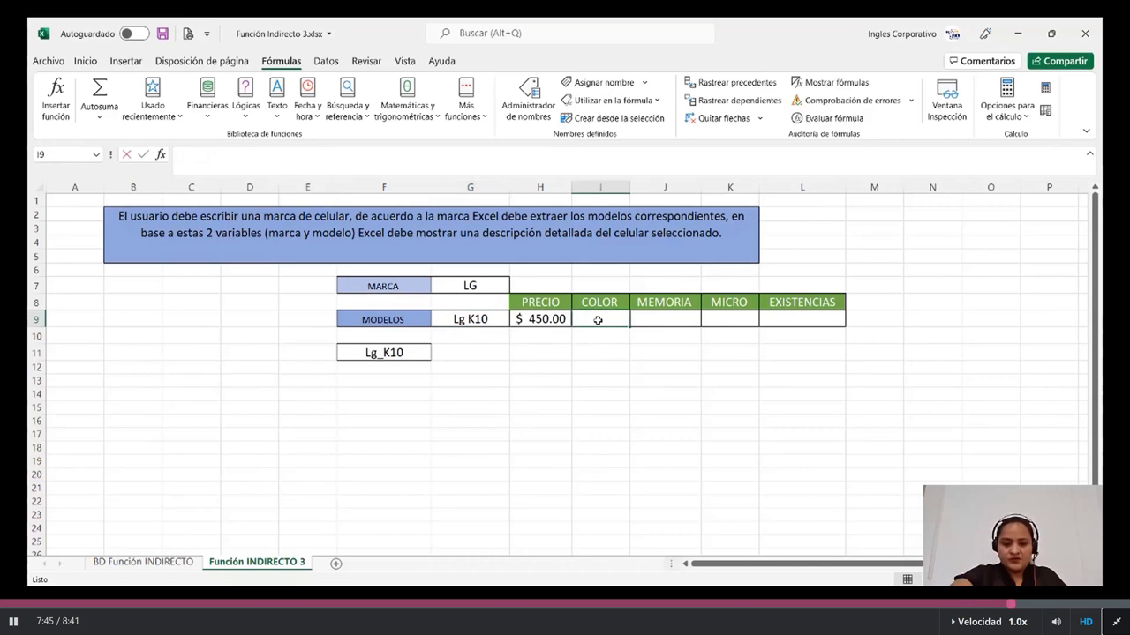
pyautogui.write('=I')
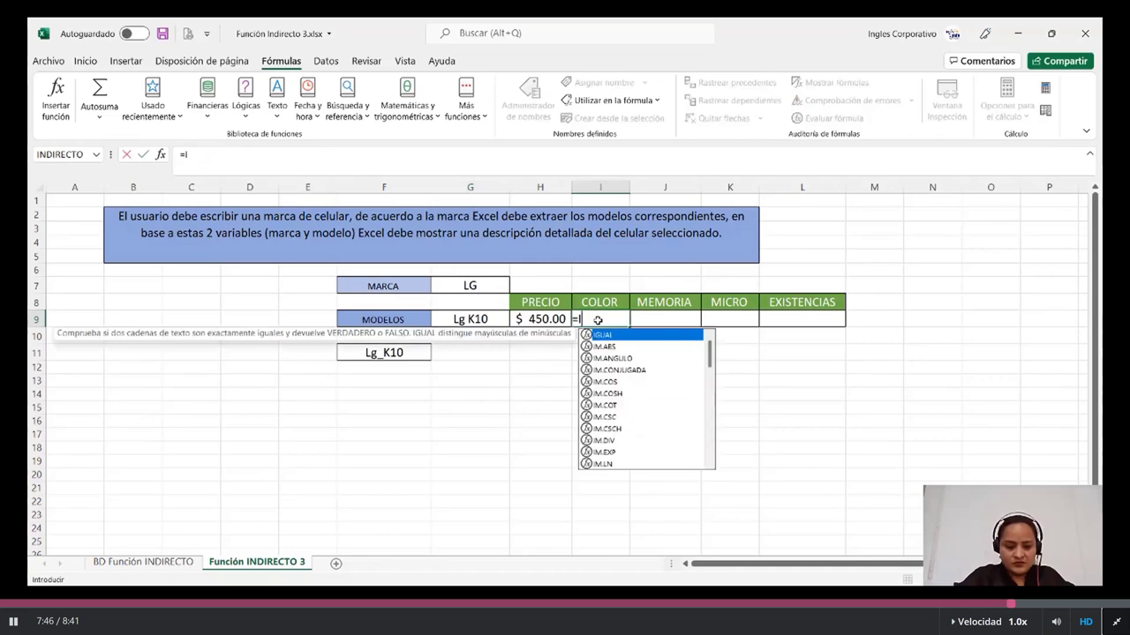
pyautogui.write('NDIRECTO(')
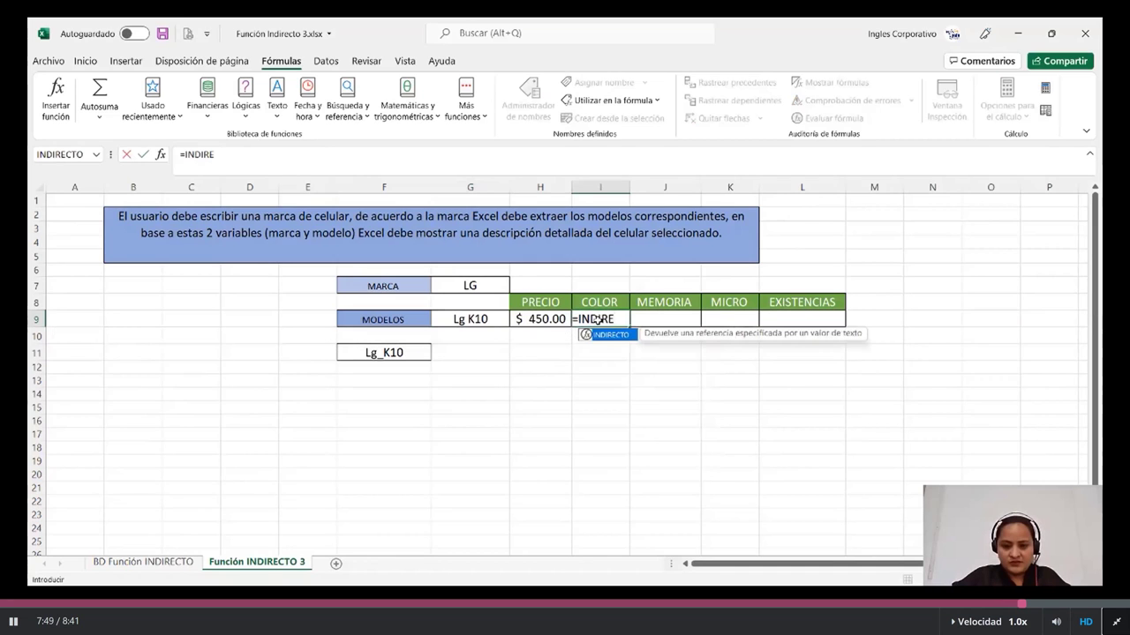
pyautogui.doubleClick(617, 335)
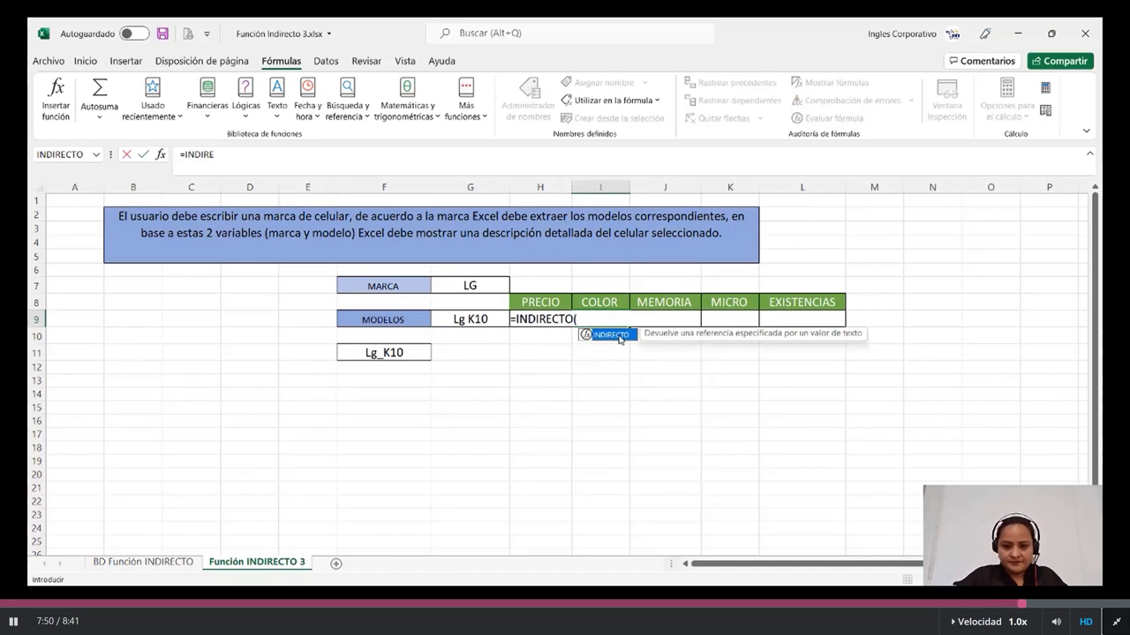
pyautogui.click(368, 353)
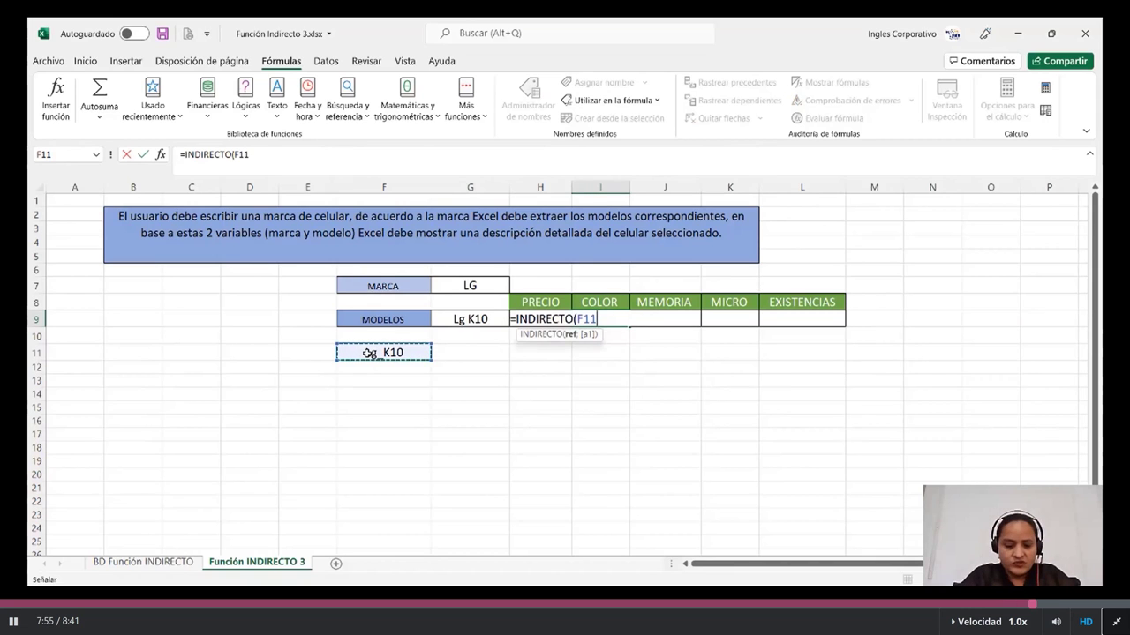
pyautogui.write('&')
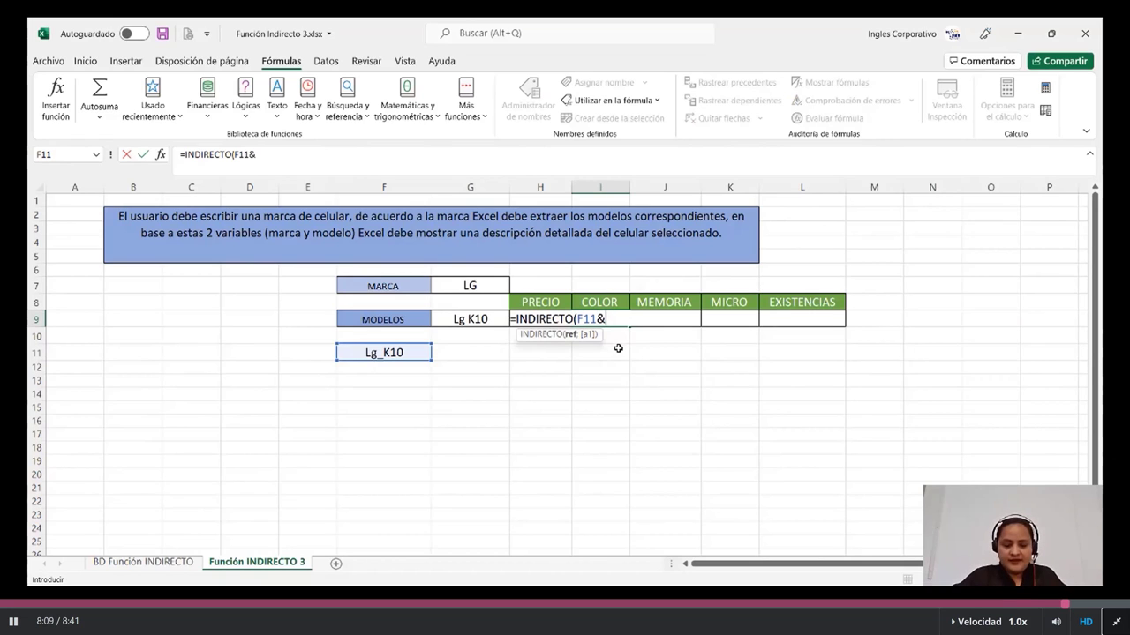
pyautogui.write('"')
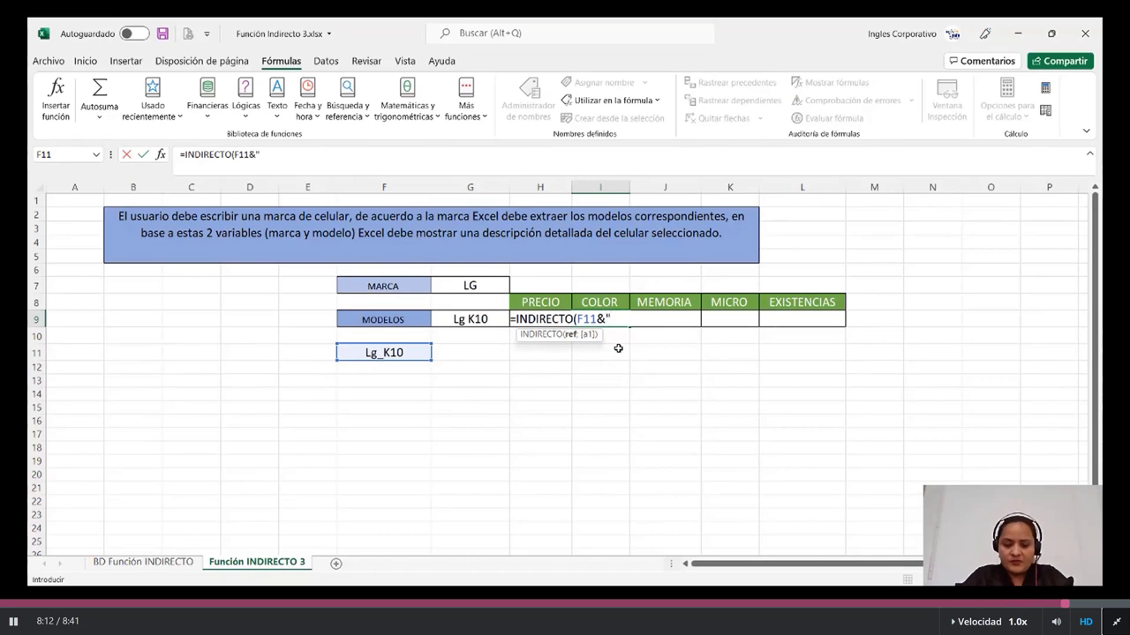
pyautogui.write('_cOL')
pyautogui.press('BackSpace')
pyautogui.press('BackSpace')
pyautogui.press('BackSpace')
pyautogui.write('CO')
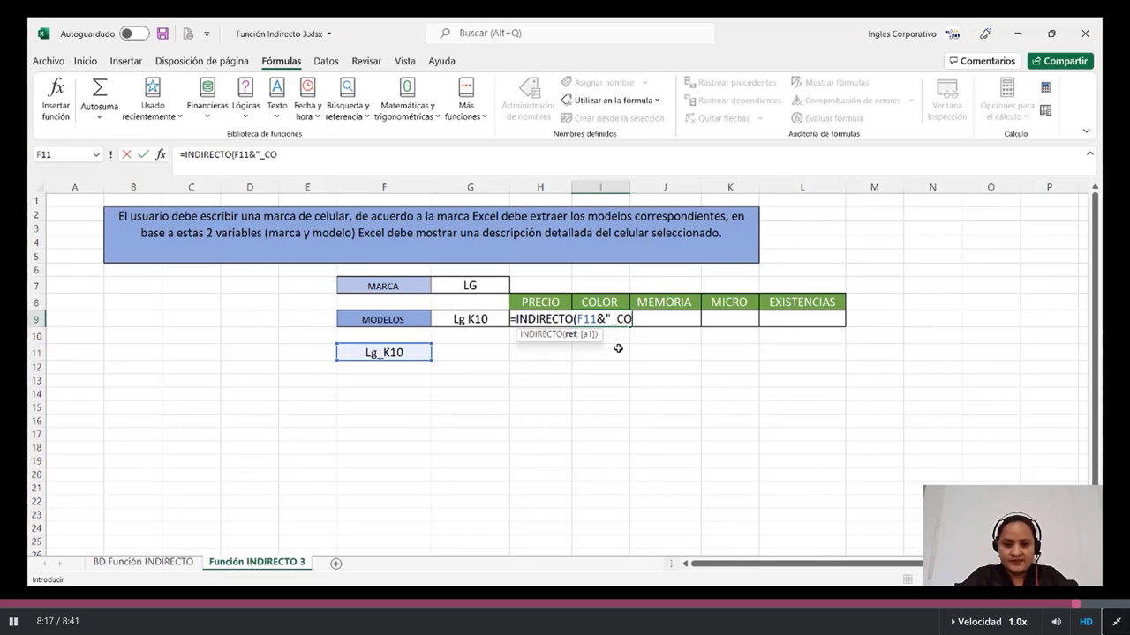
pyautogui.write('L")')
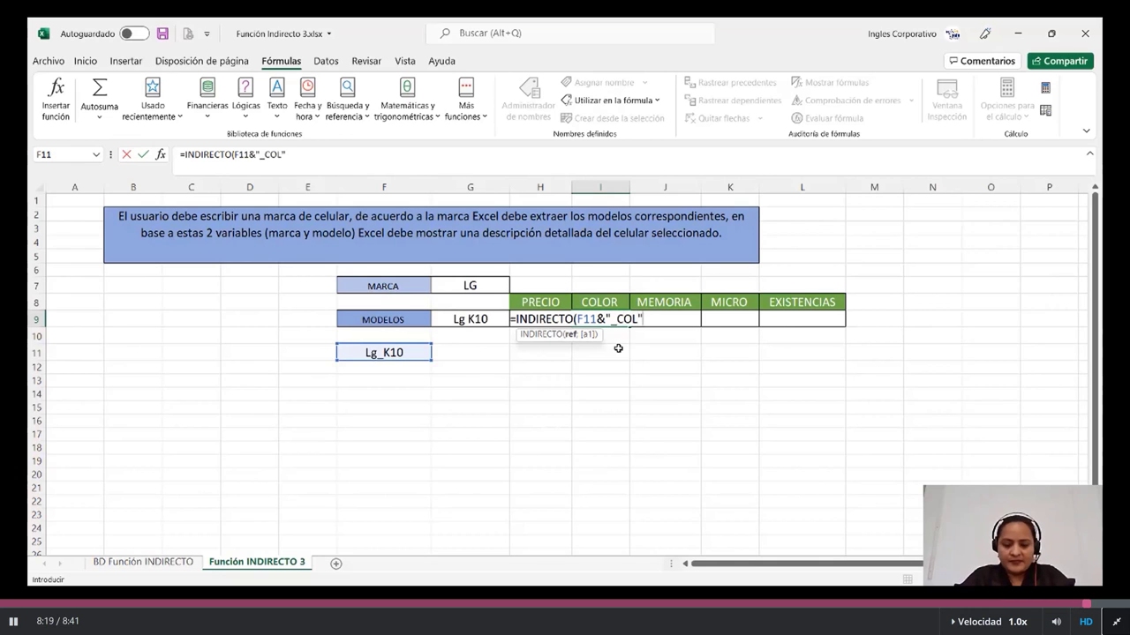
pyautogui.press('Return')
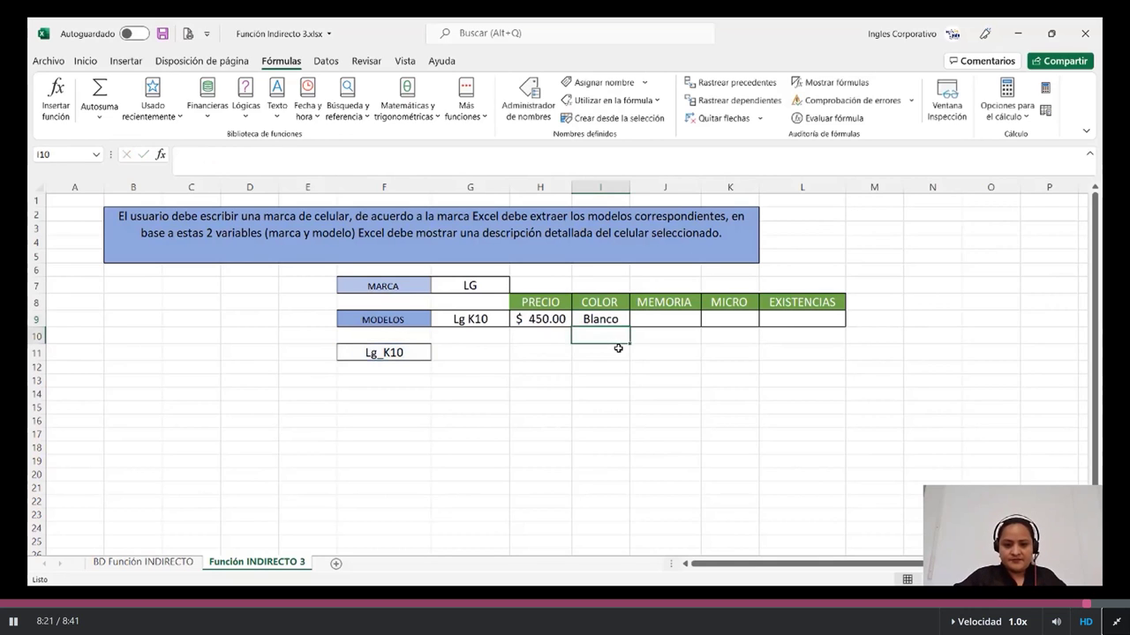
pyautogui.click(597, 315)
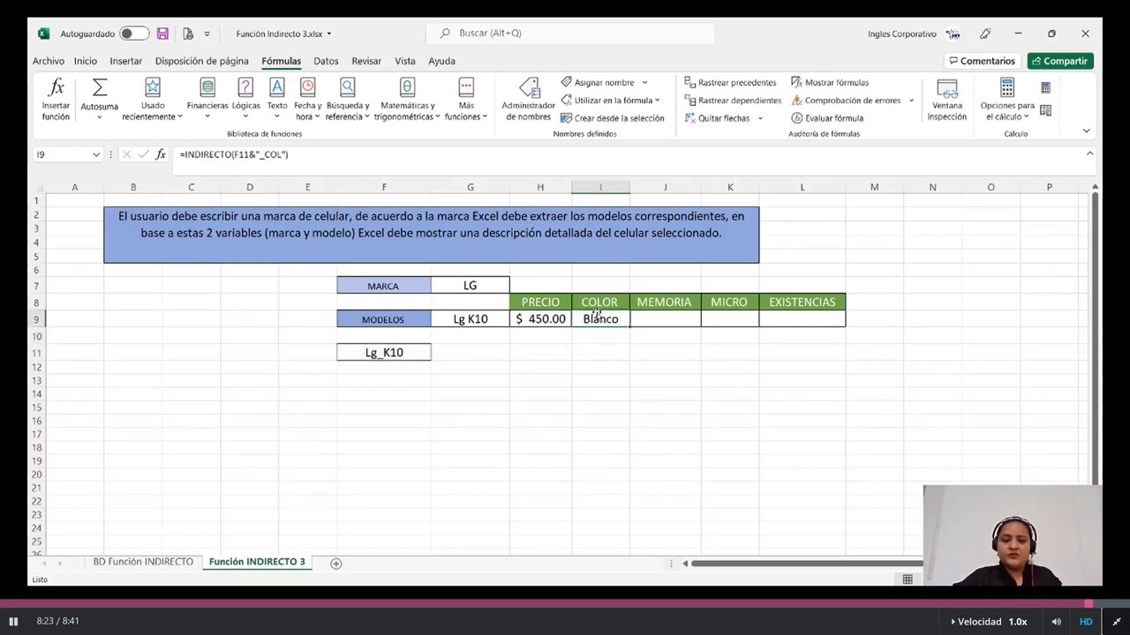
pyautogui.click(658, 319)
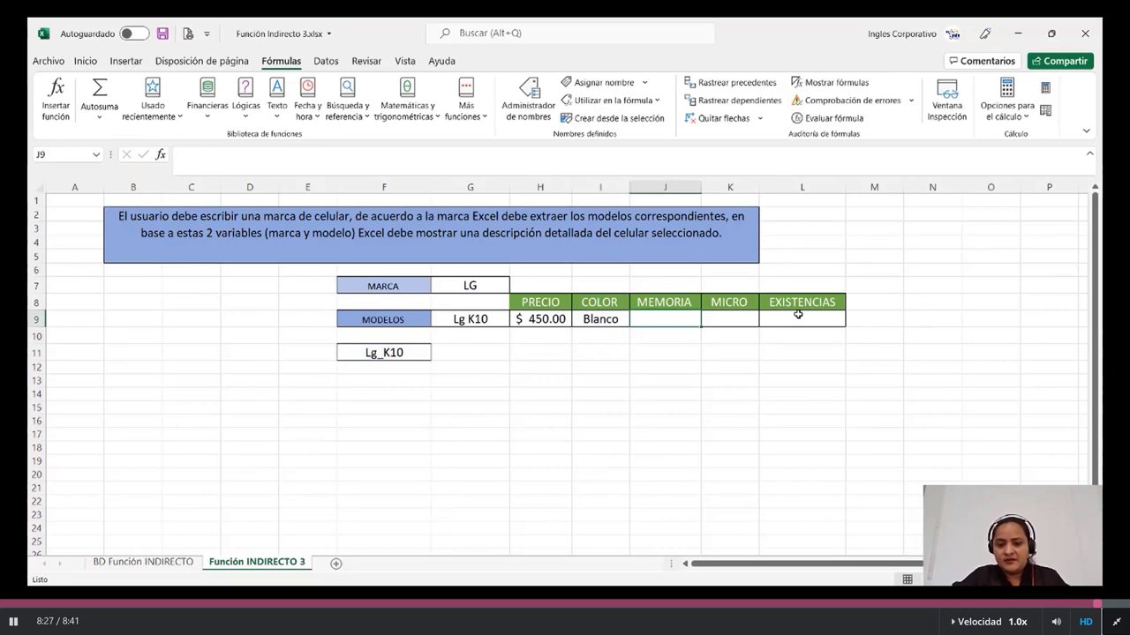
pyautogui.click(534, 318)
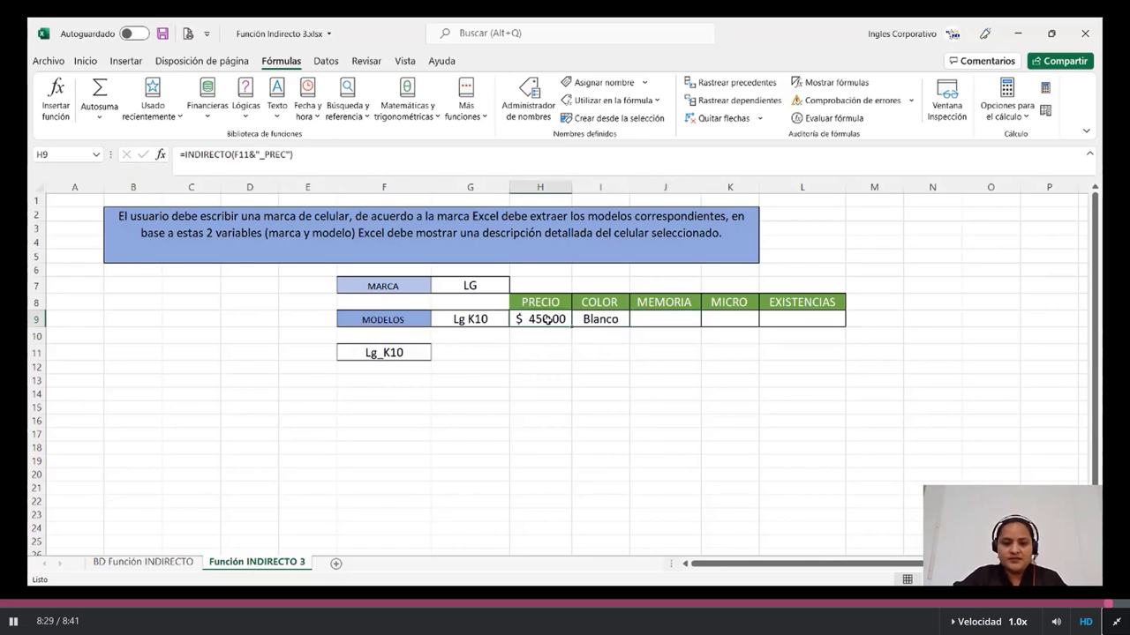
pyautogui.click(602, 320)
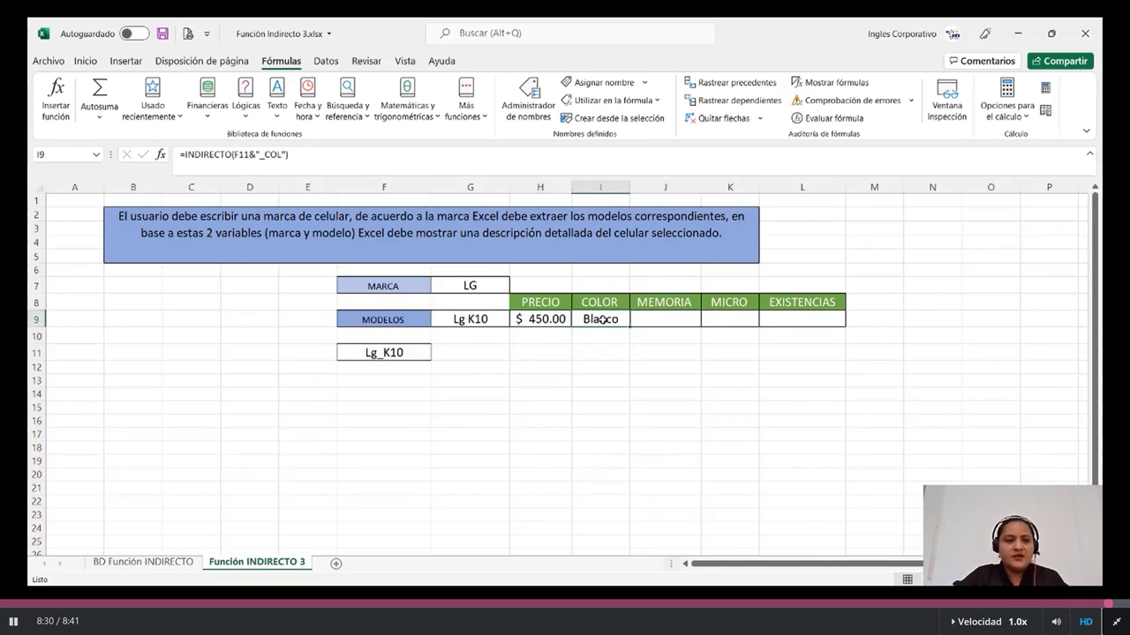
pyautogui.click(666, 317)
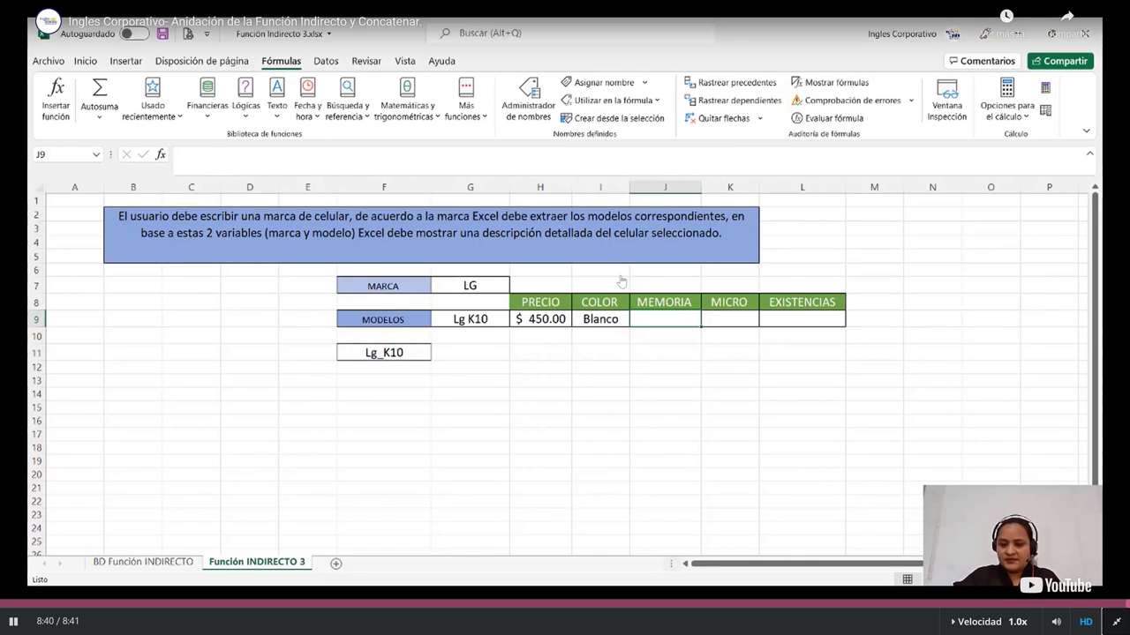
pyautogui.press('Escape')
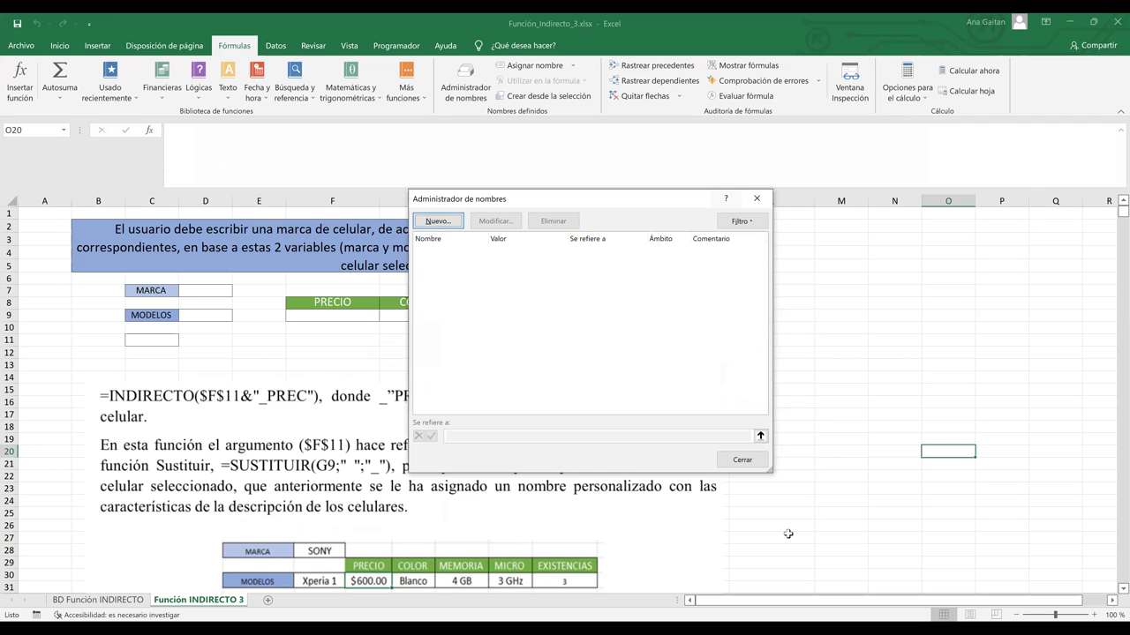
# - Close the name manager and look over the phone table on the BD Función INDIRECTO sheet
pyautogui.click(742, 460)
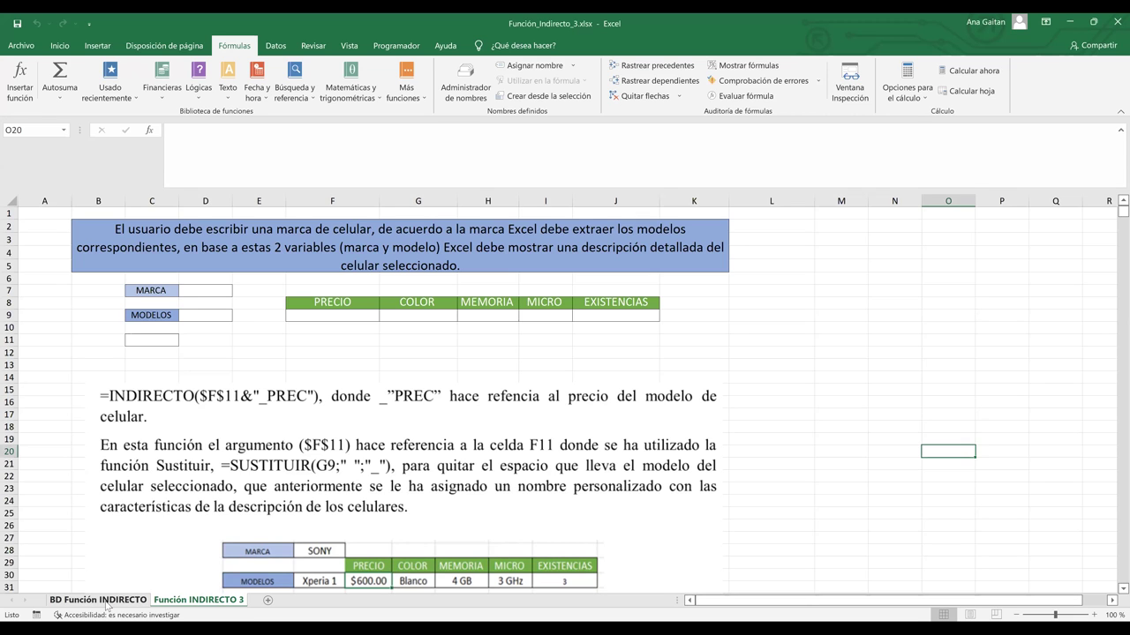
pyautogui.hotkey('ctrl', 'pageup')
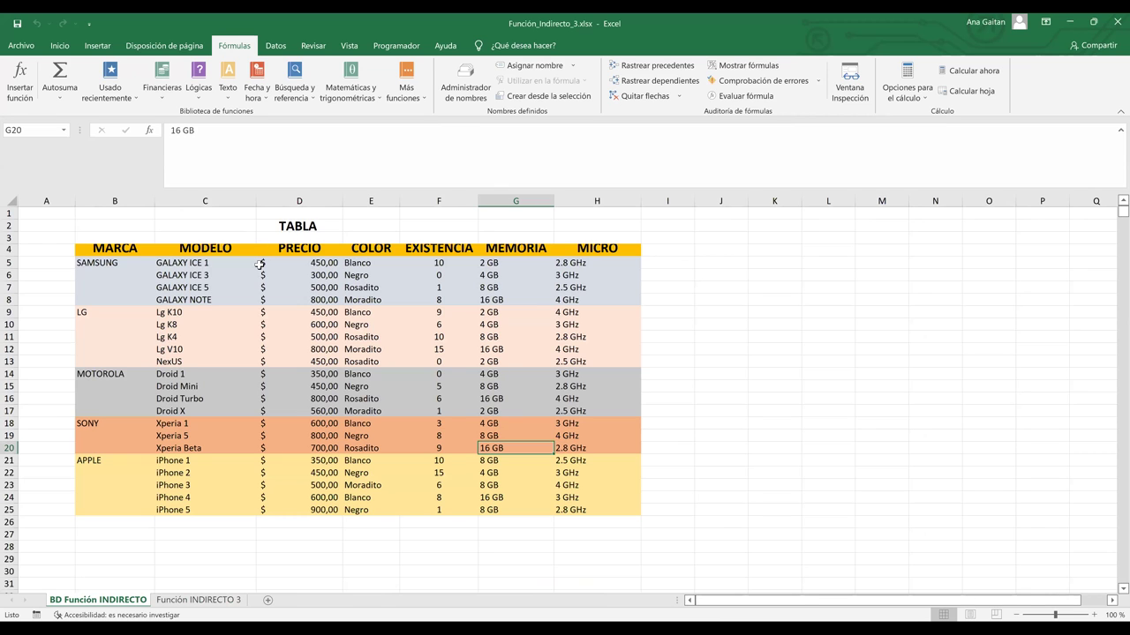
pyautogui.click(199, 601)
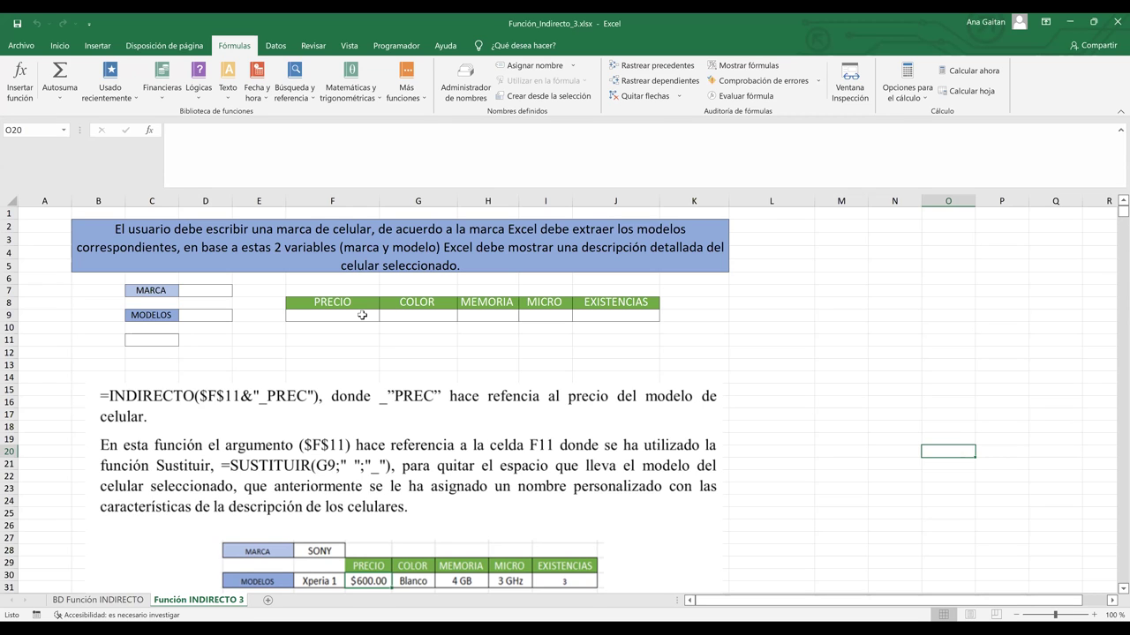
# - Add list validation to the MARCA cell D7 of Función INDIRECTO 3 with source ='BD Función INDIRECTO'!$B$5:$B$25
pyautogui.click(190, 291)
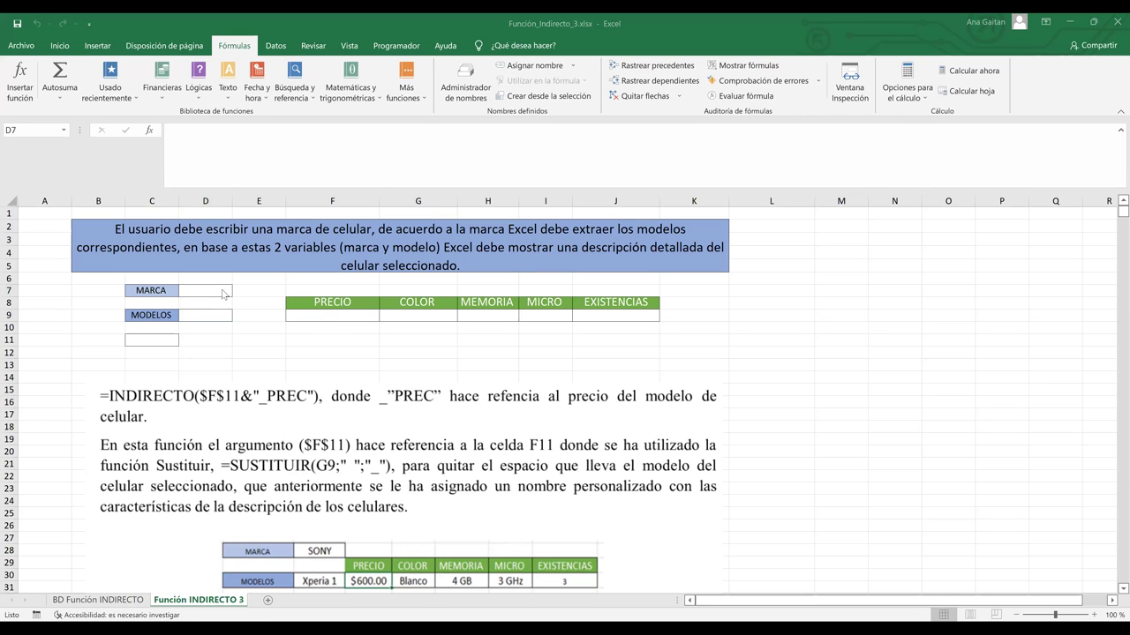
pyautogui.click(195, 291)
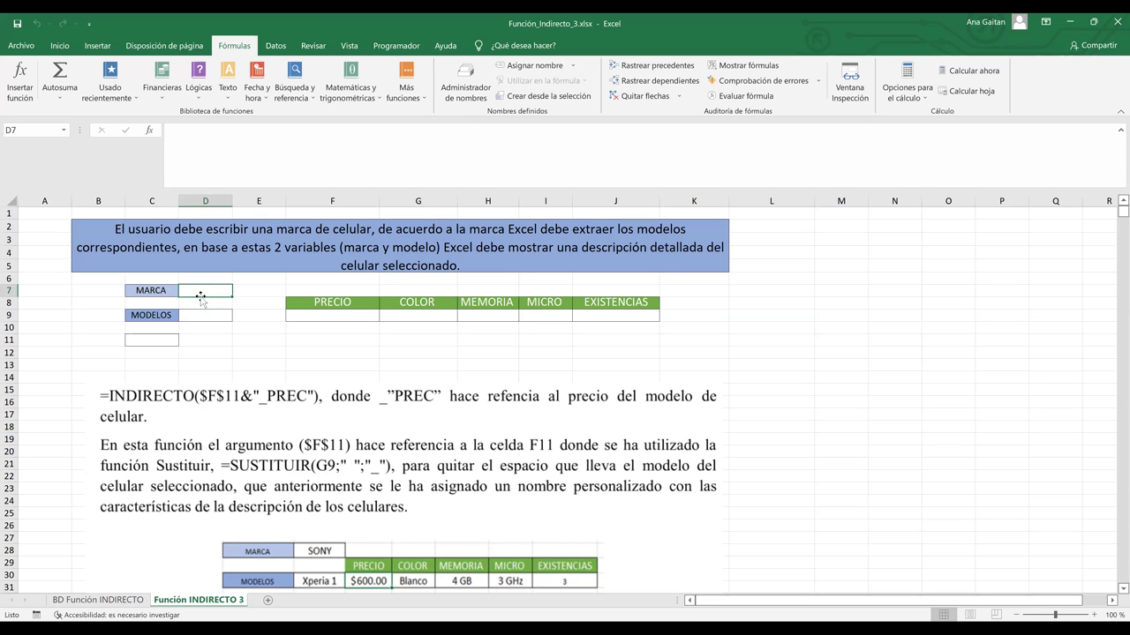
pyautogui.click(274, 47)
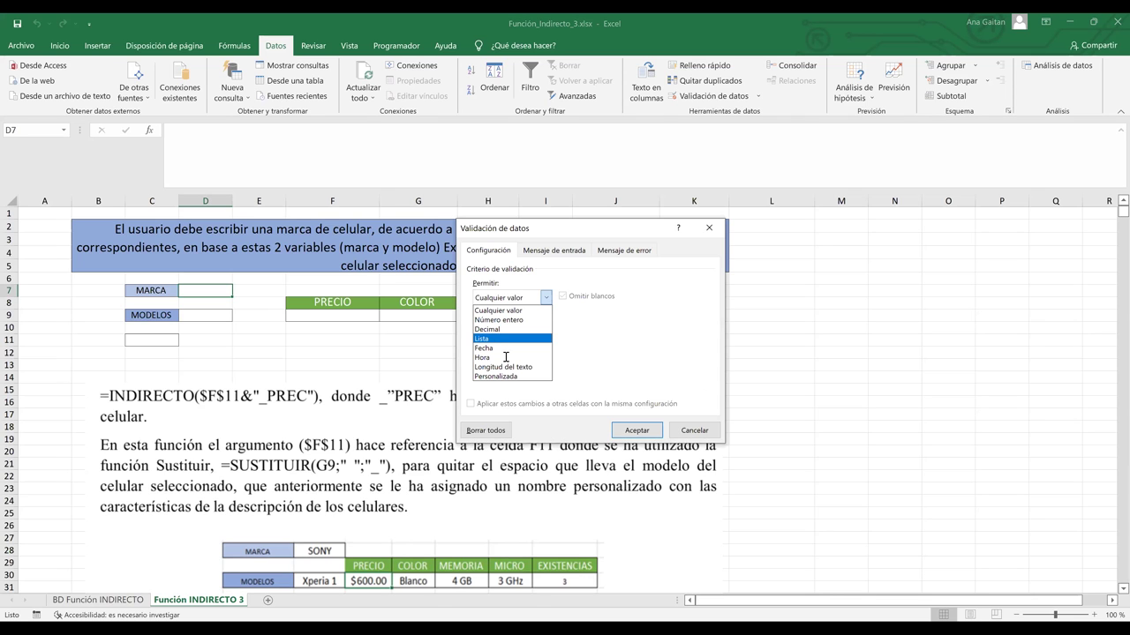
pyautogui.press('Return')
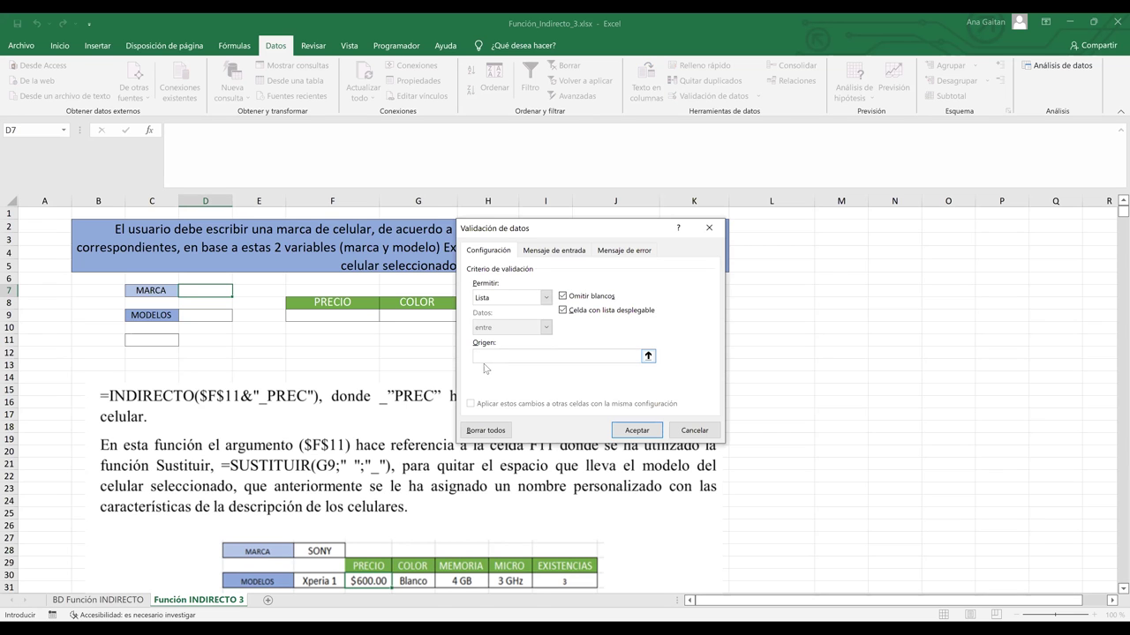
pyautogui.click(126, 602)
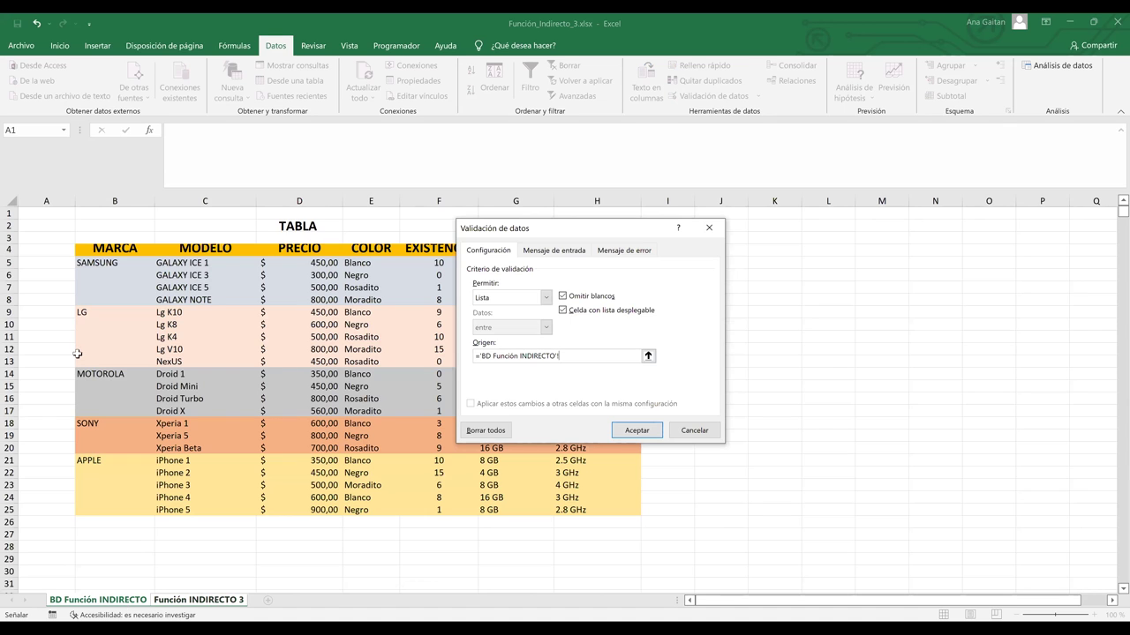
pyautogui.click(110, 261)
pyautogui.keyDown('shift'); pyautogui.click(104, 511); pyautogui.keyUp('shift')
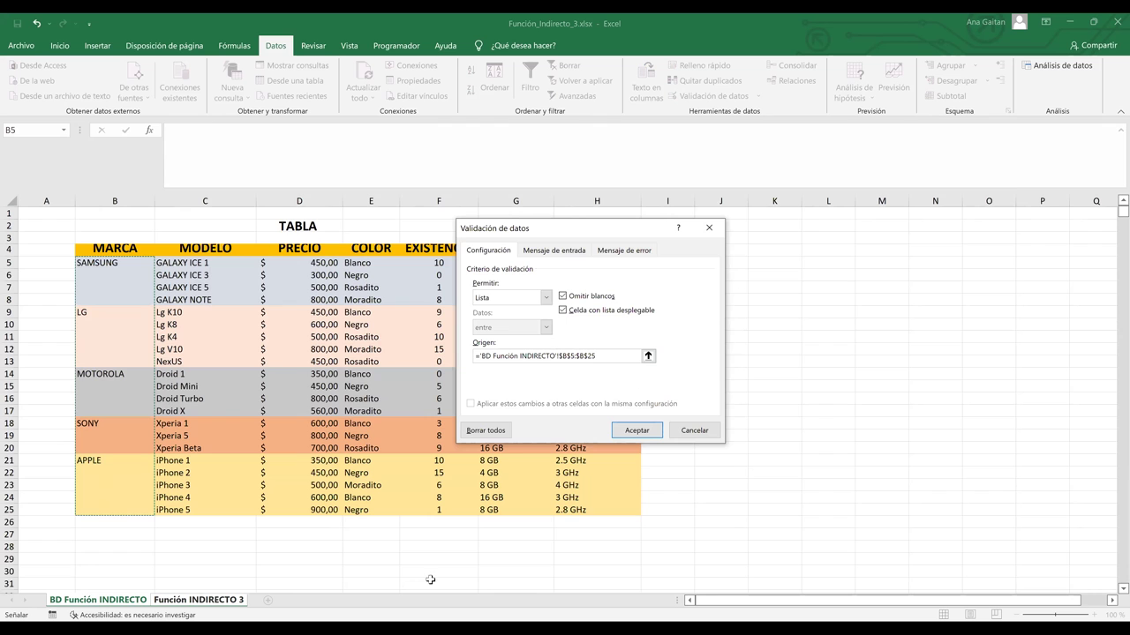
pyautogui.click(638, 430)
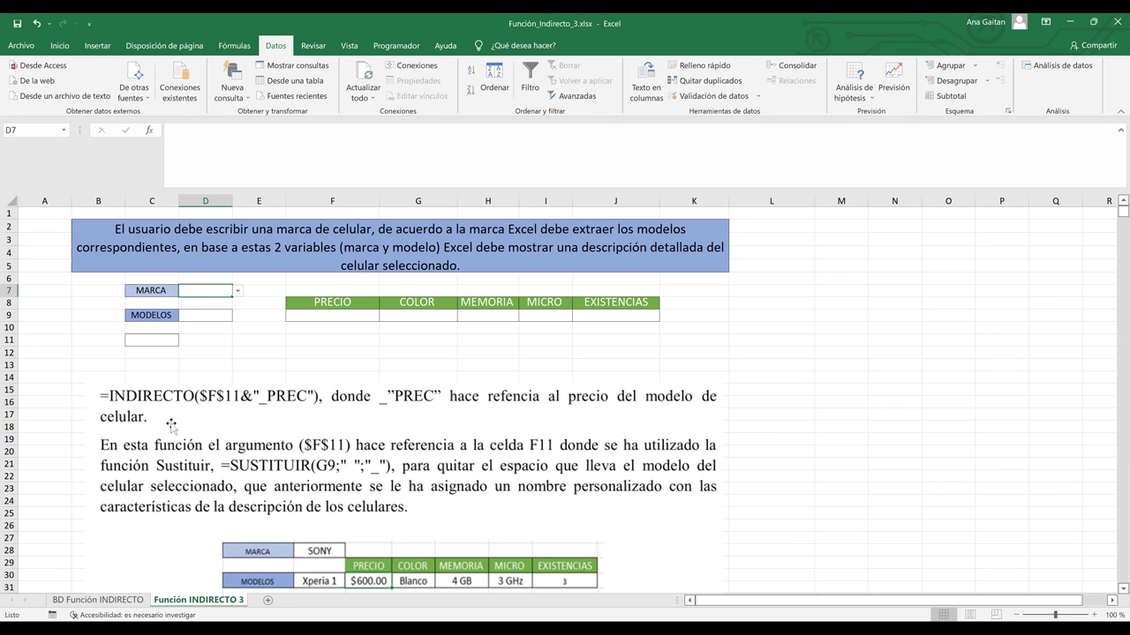
# - Examine the entries offered by the MARCA drop-down in cell D7
pyautogui.click(237, 291)
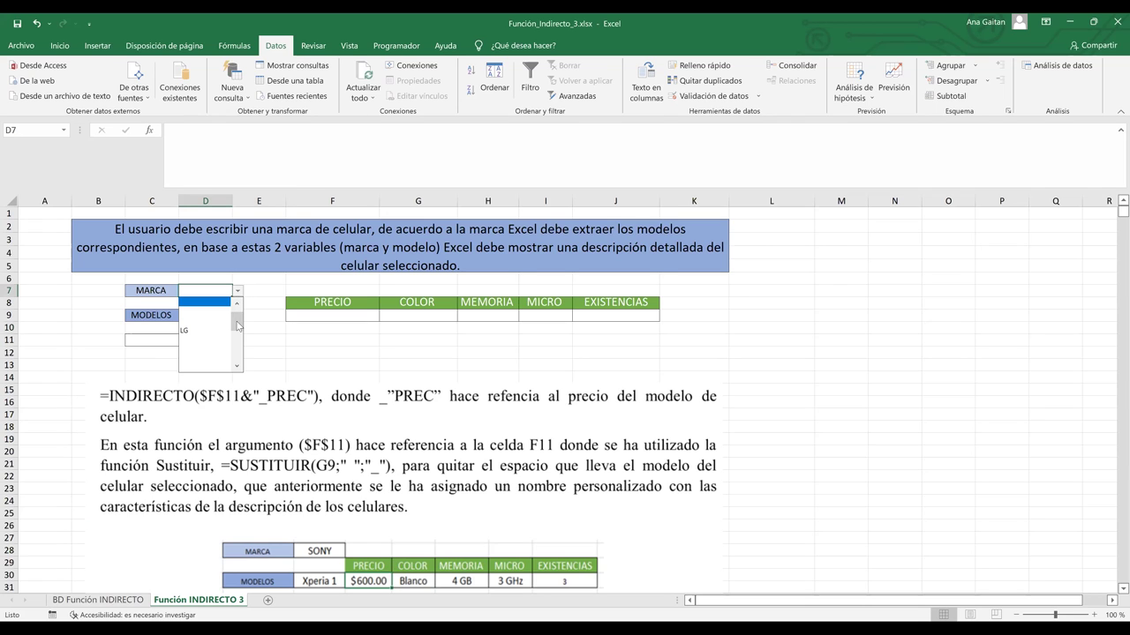
pyautogui.click(236, 303)
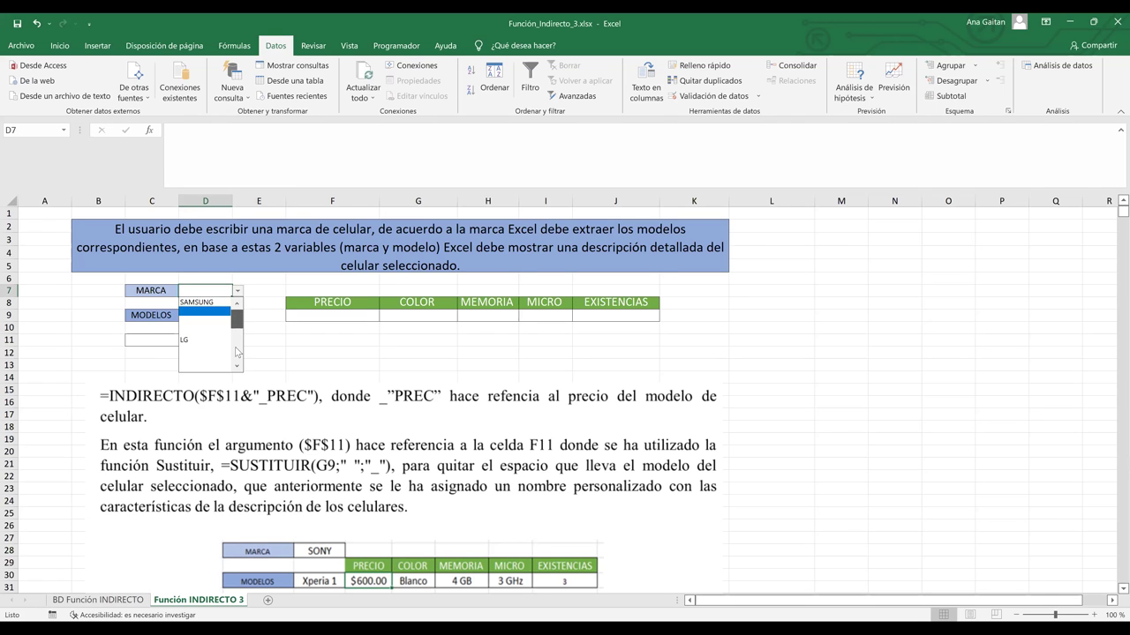
pyautogui.click(238, 293)
pyautogui.click(238, 294)
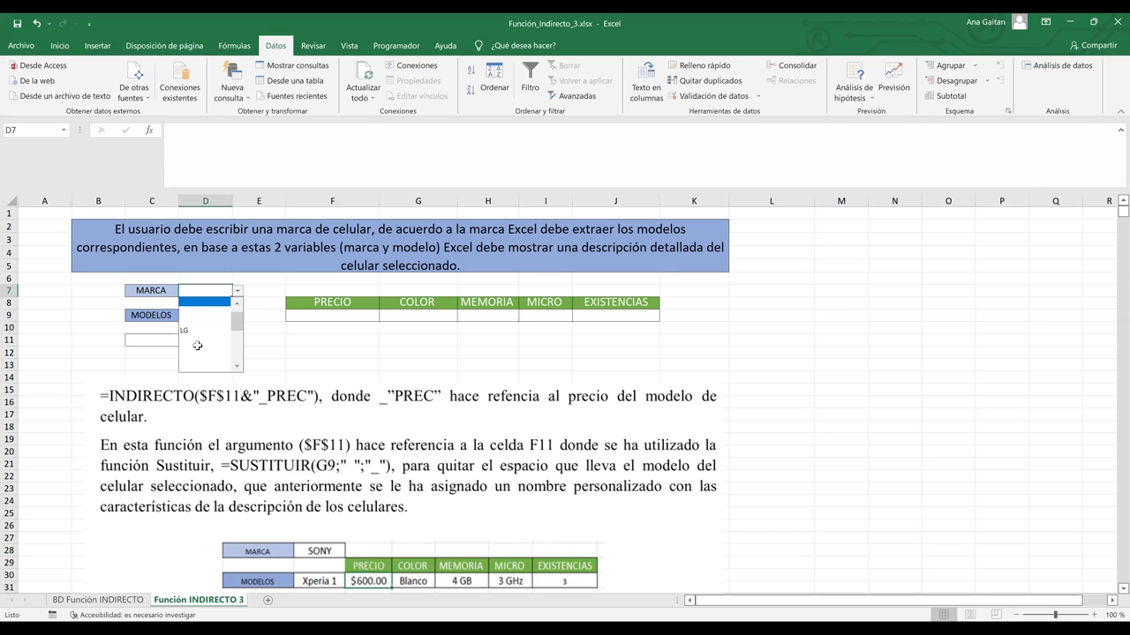
pyautogui.click(238, 294)
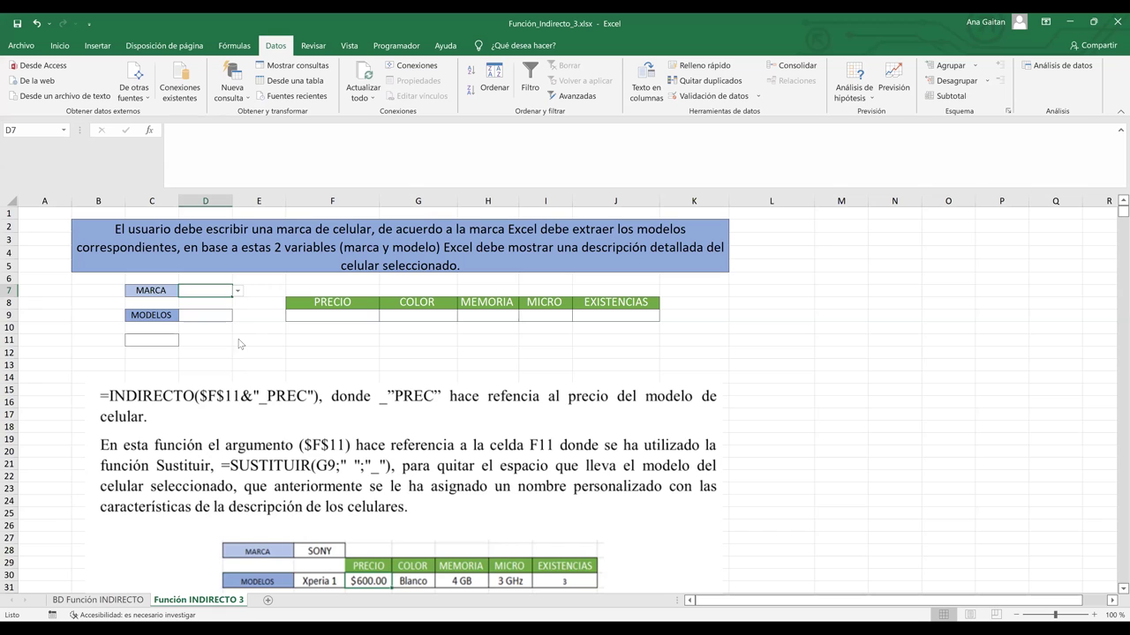
pyautogui.click(237, 291)
pyautogui.press('Escape')
# - Merge and center the SAMSUNG cells B5:B8 and the LG cells B9:B13 on the BD Función INDIRECTO sheet
pyautogui.click(121, 607)
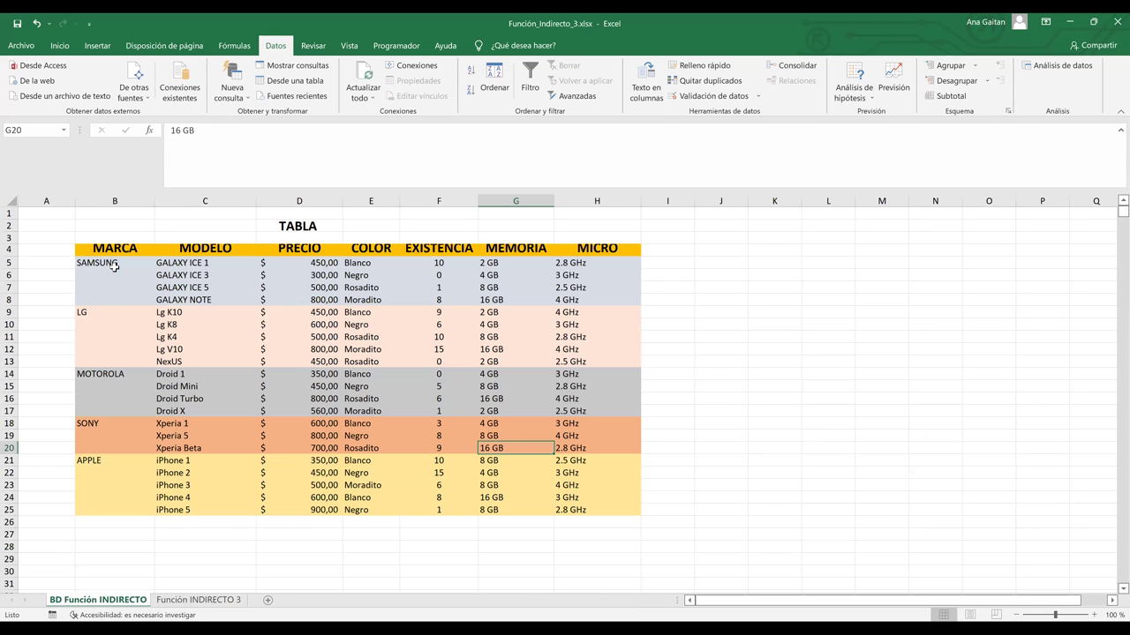
pyautogui.moveTo(111, 262); pyautogui.dragTo(111, 299)
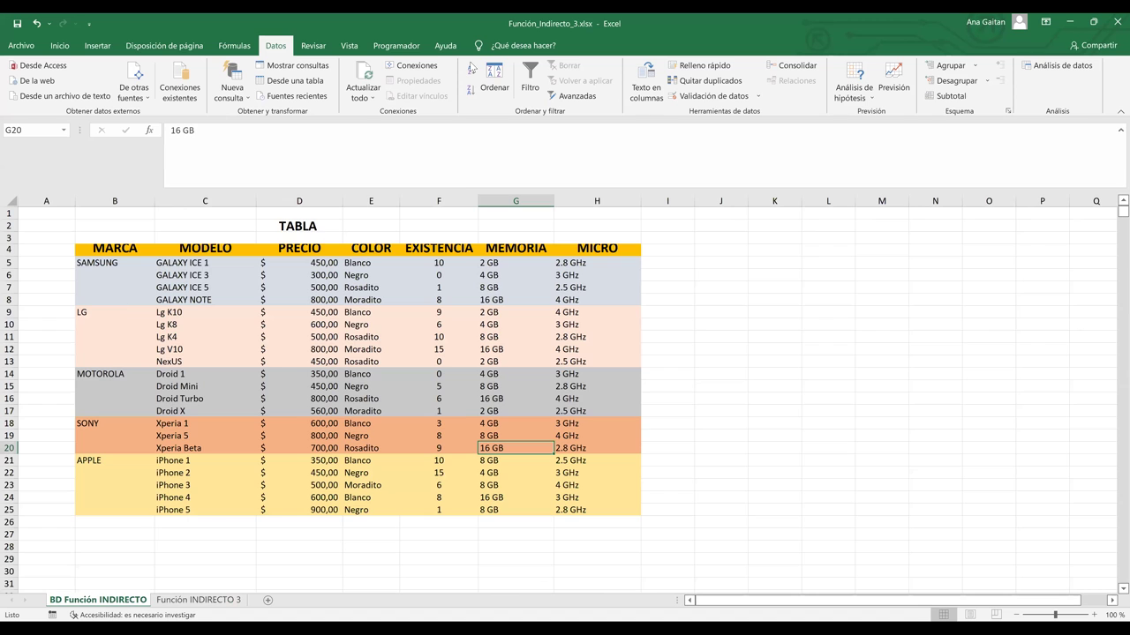
pyautogui.click(60, 47)
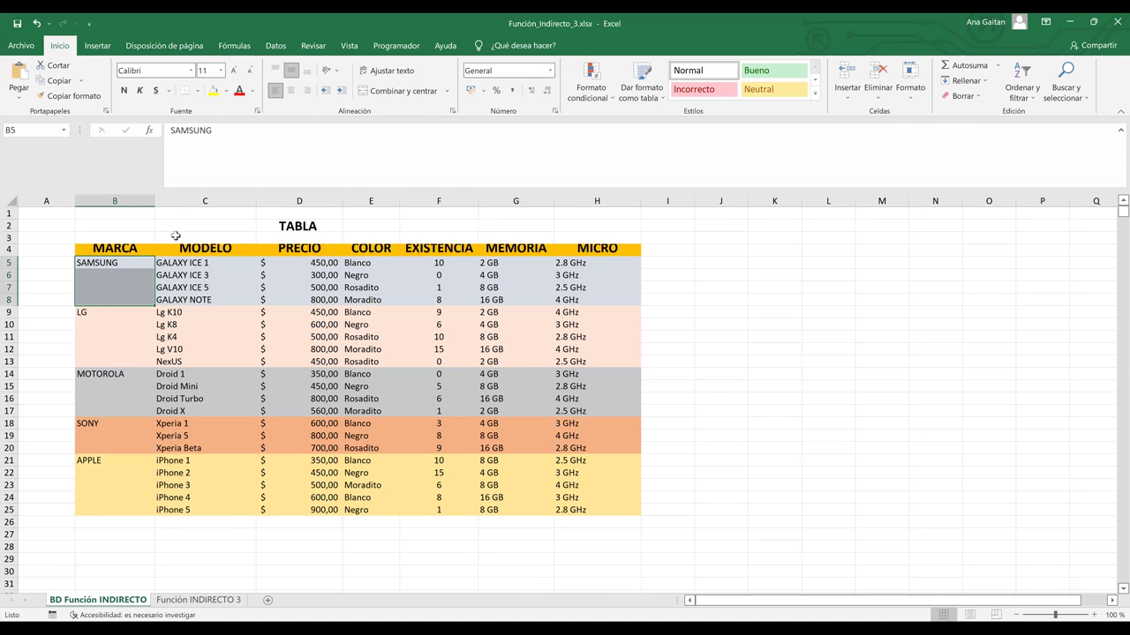
pyautogui.click(404, 90)
pyautogui.moveTo(111, 311); pyautogui.dragTo(112, 362)
pyautogui.click(397, 92)
pyautogui.click(362, 263)
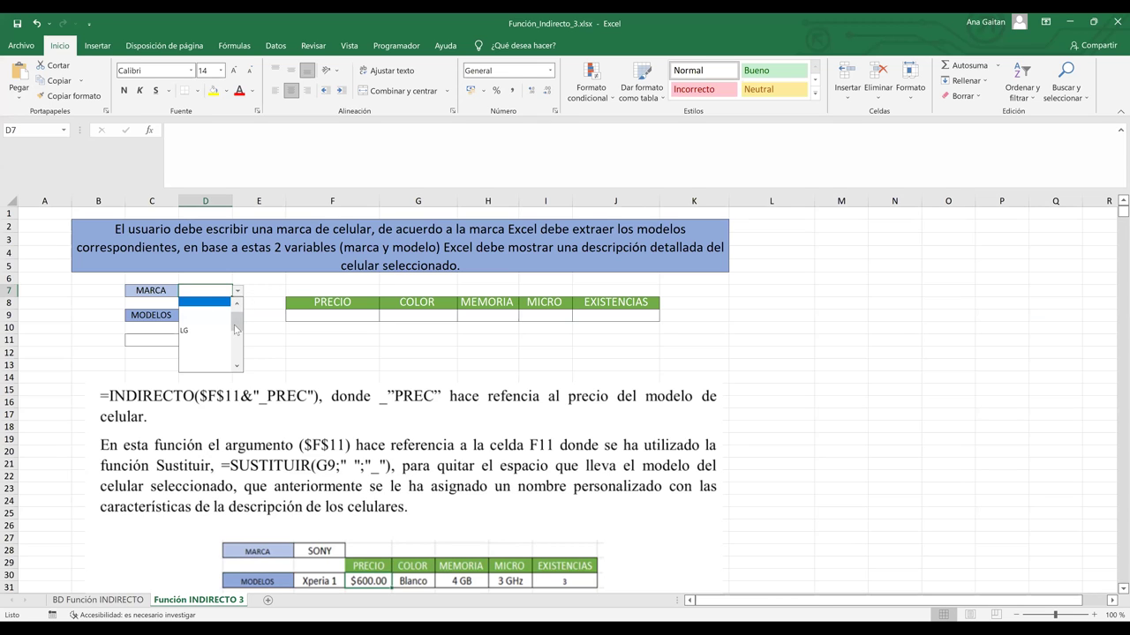
# - Choose SAMSUNG from the MARCA drop-down in cell D7 of Función INDIRECTO 3 and examine the rest of its list
pyautogui.click(221, 371)
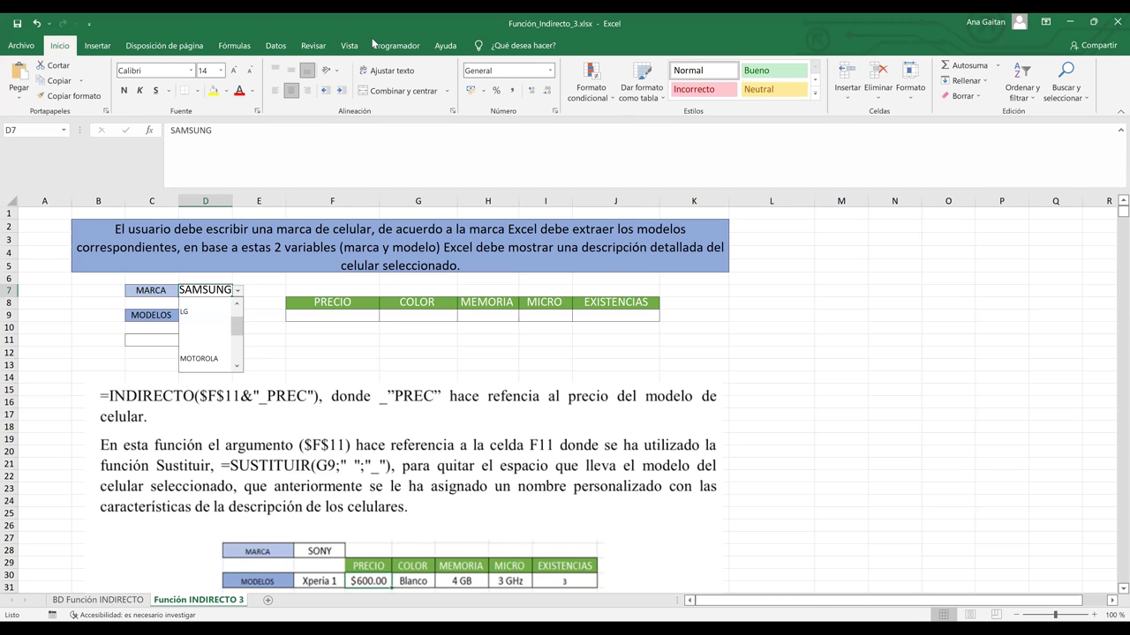
pyautogui.click(276, 47)
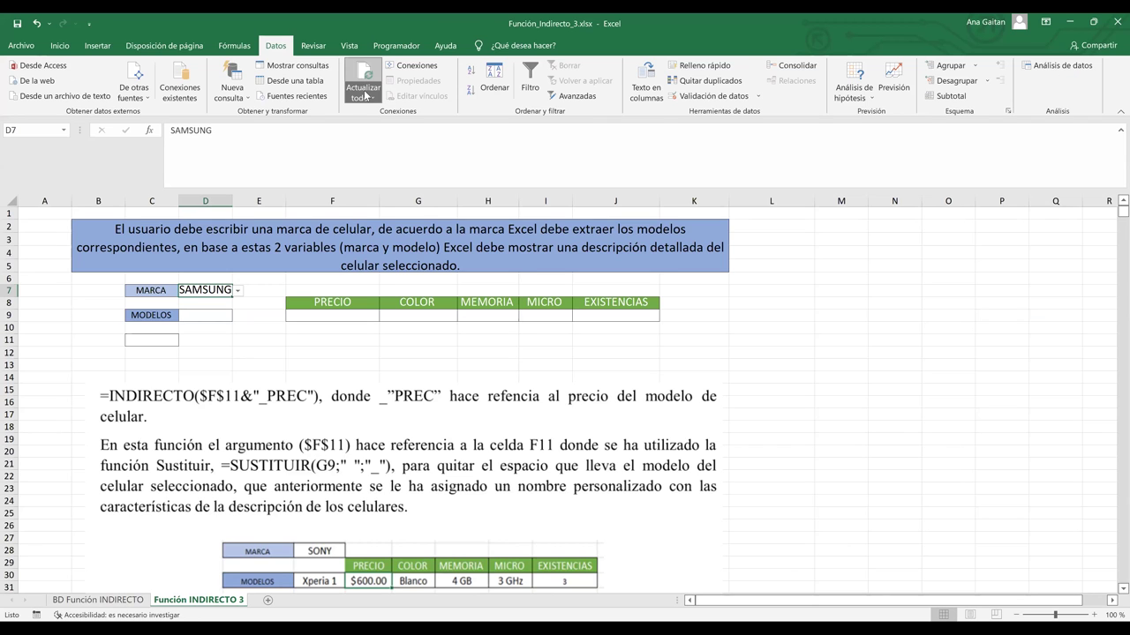
pyautogui.click(237, 290)
pyautogui.moveTo(236, 314)
pyautogui.mouseDown()
pyautogui.moveTo(243, 360)
pyautogui.moveTo(246, 315)
pyautogui.mouseUp()
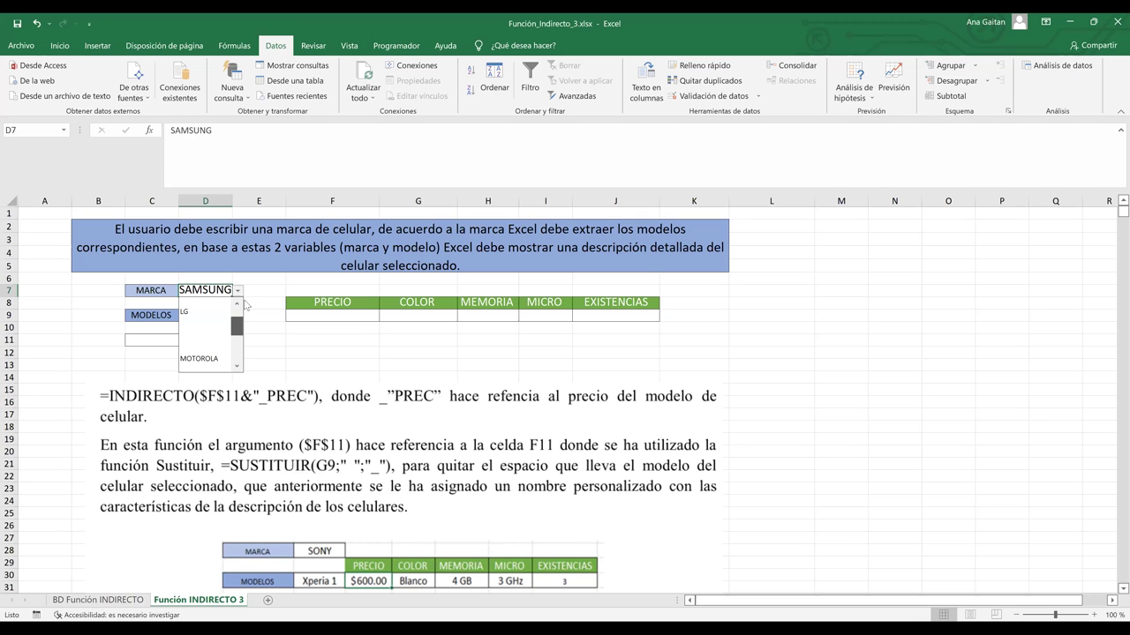
pyautogui.press('Escape')
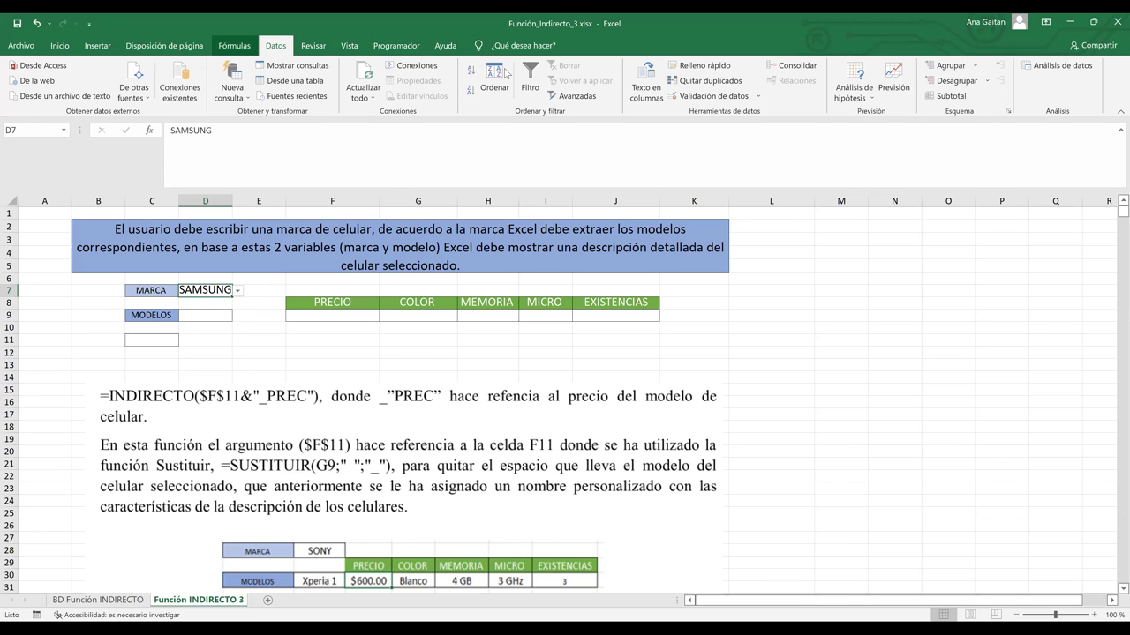
# - Replace the list validation source of cell D7 with SAMSUNG;LG;MOTOROLA;SONY;APPLE
pyautogui.click(702, 97)
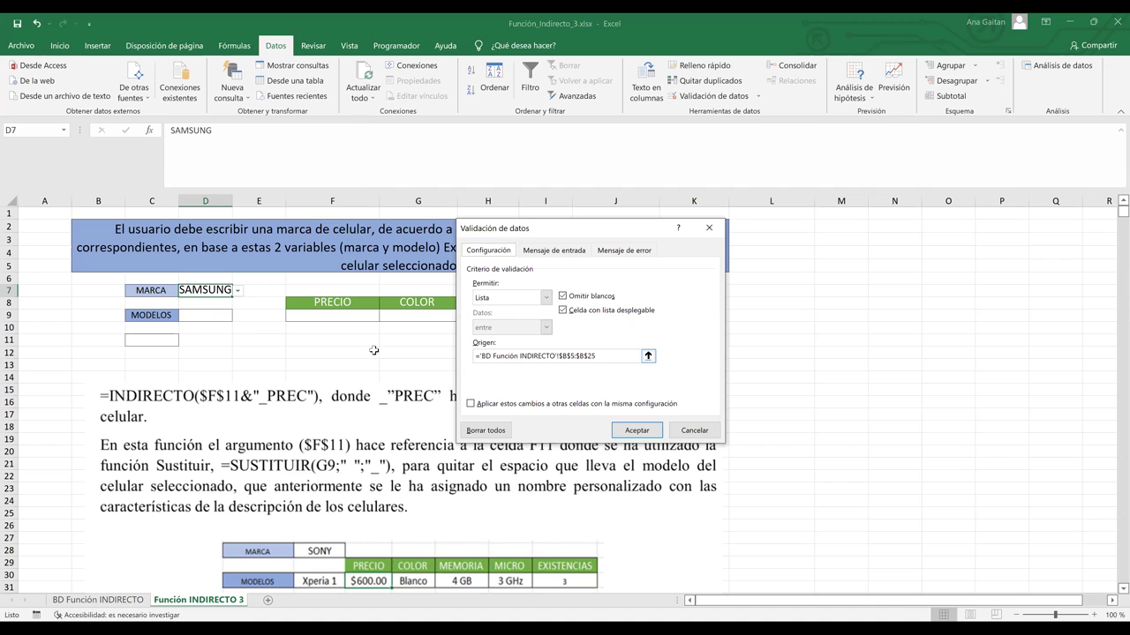
pyautogui.press('BackSpace')
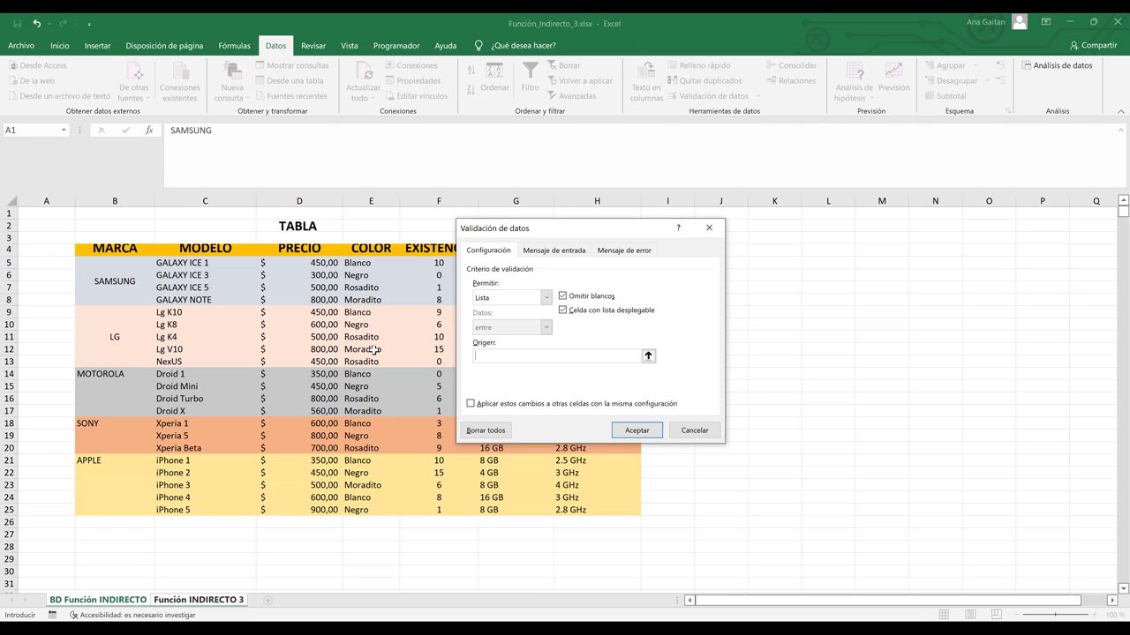
pyautogui.write('SAMSUNG')
pyautogui.write(';')
pyautogui.write('G')
pyautogui.write('MOTOROLA;SONY;APPL')
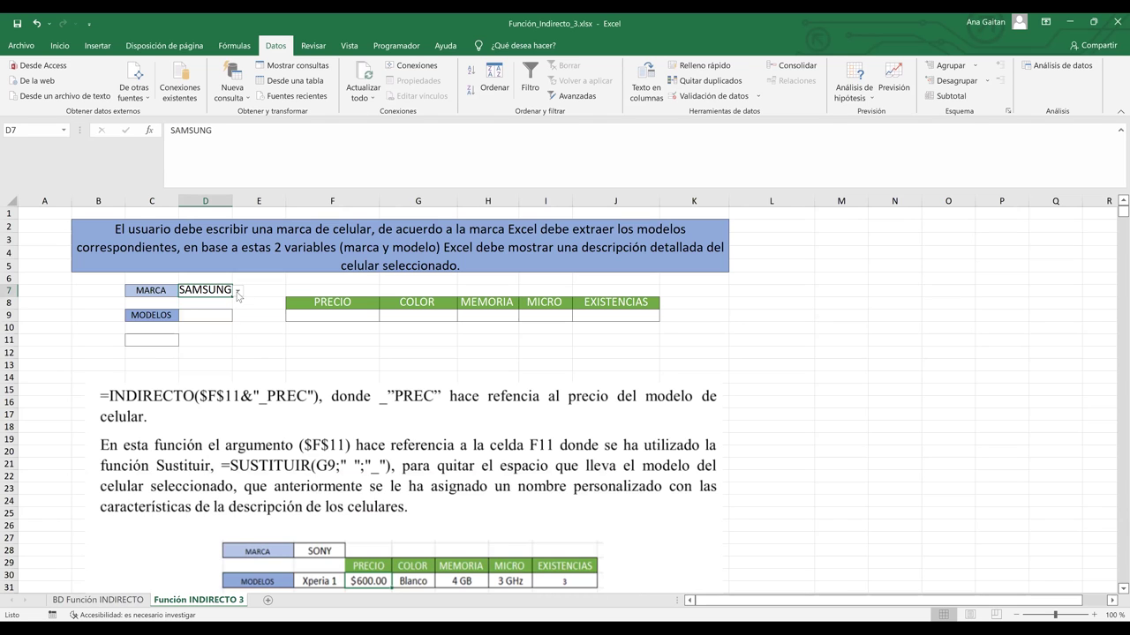
# - Choose SONY as the MARCA in cell D7 and widen column D
pyautogui.hotkey('alt', 'Down')
pyautogui.click(226, 322)
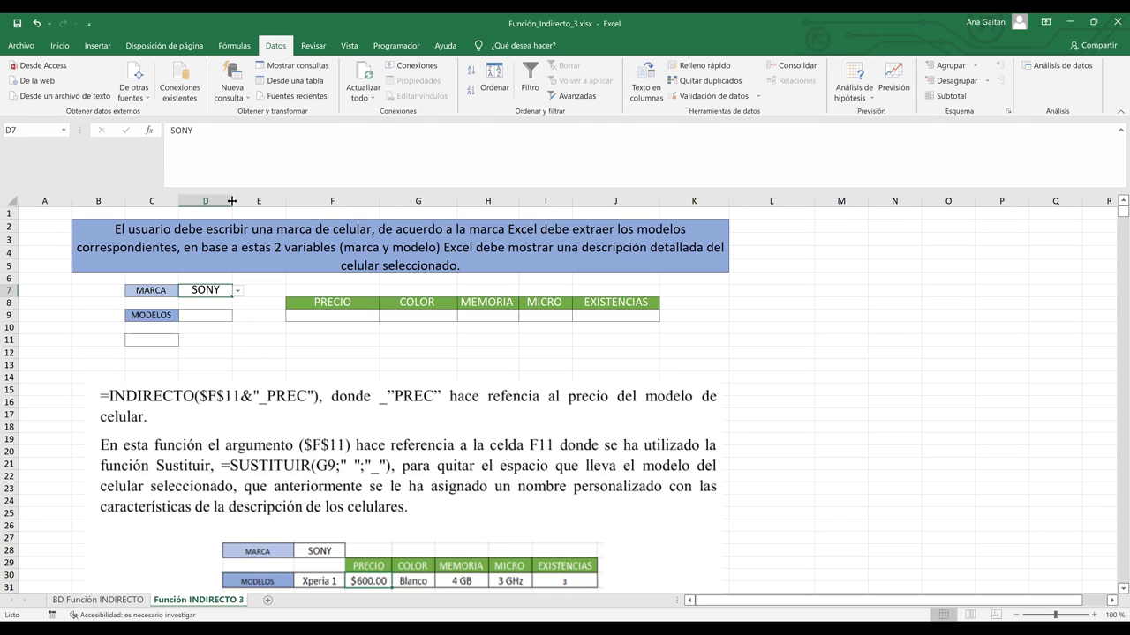
pyautogui.moveTo(231, 201); pyautogui.dragTo(250, 209)
# - Set the MARCA in cell D7 to MOTOROLA and widen column D slightly more
pyautogui.click(255, 291)
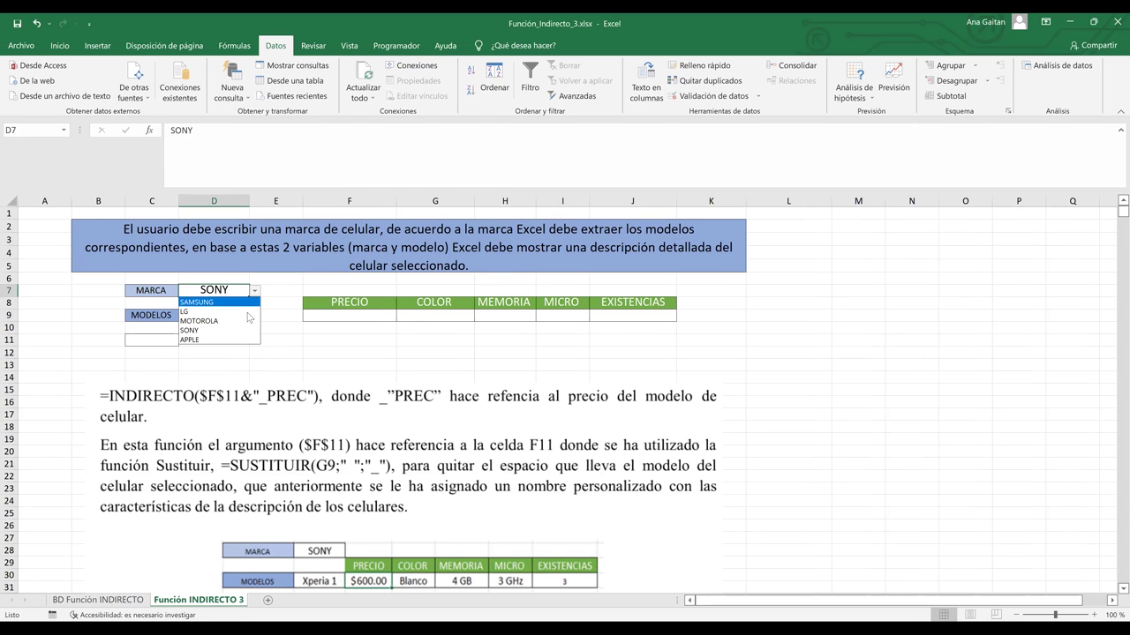
pyautogui.click(245, 322)
pyautogui.click(273, 315)
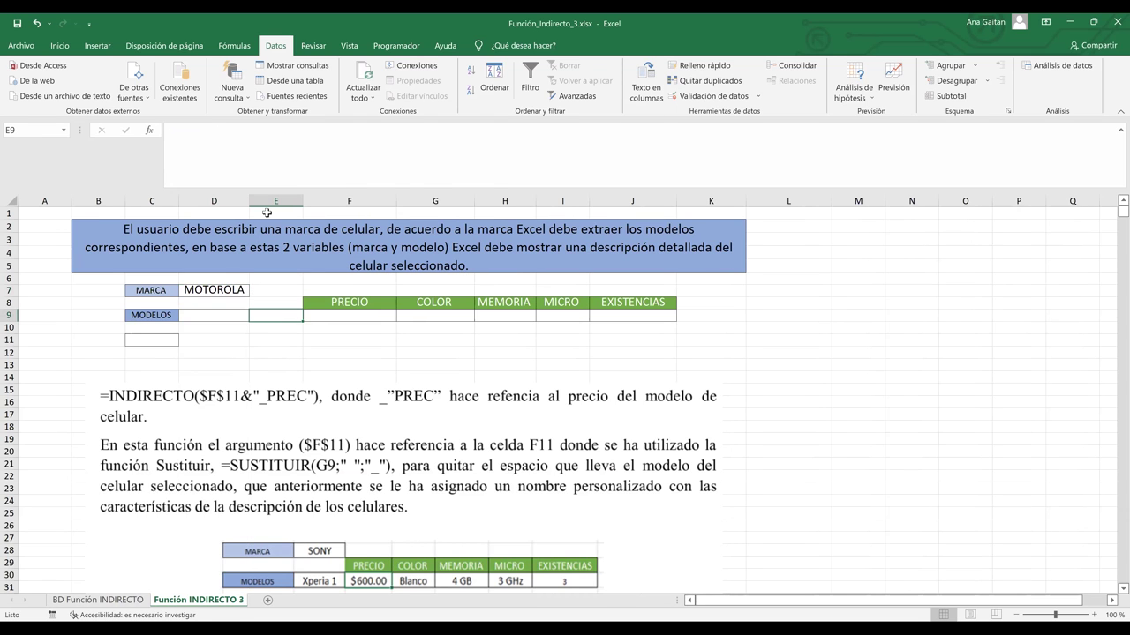
pyautogui.moveTo(250, 201); pyautogui.dragTo(258, 201)
pyautogui.click(282, 331)
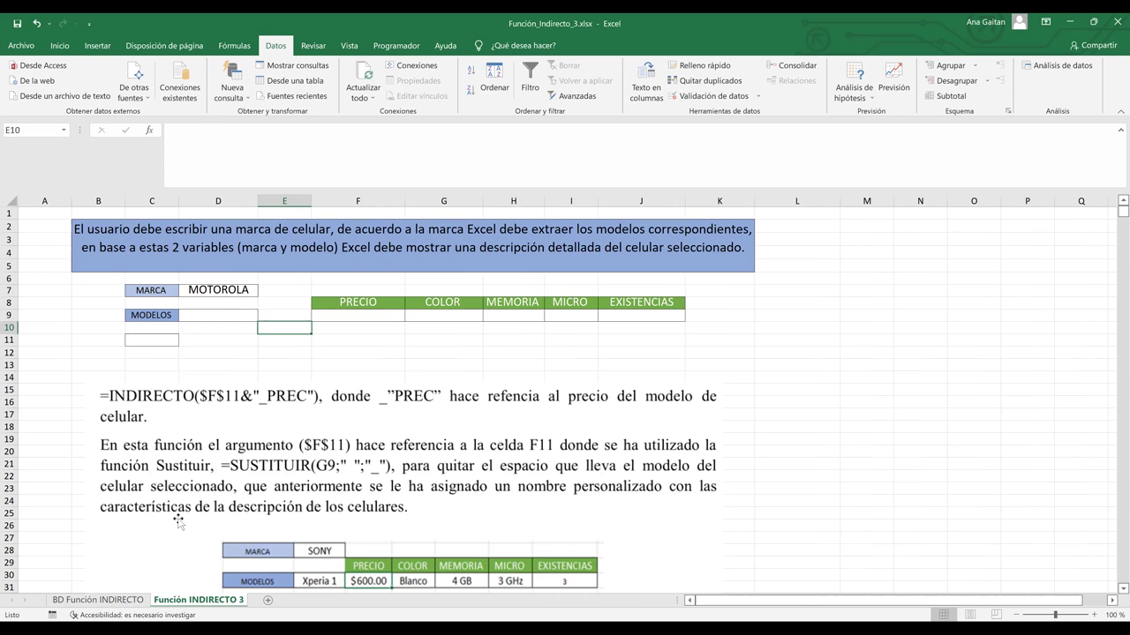
# - Review the models and features table on the BD Función INDIRECTO sheet and return to the Función INDIRECTO 3 sheet
pyautogui.click(120, 601)
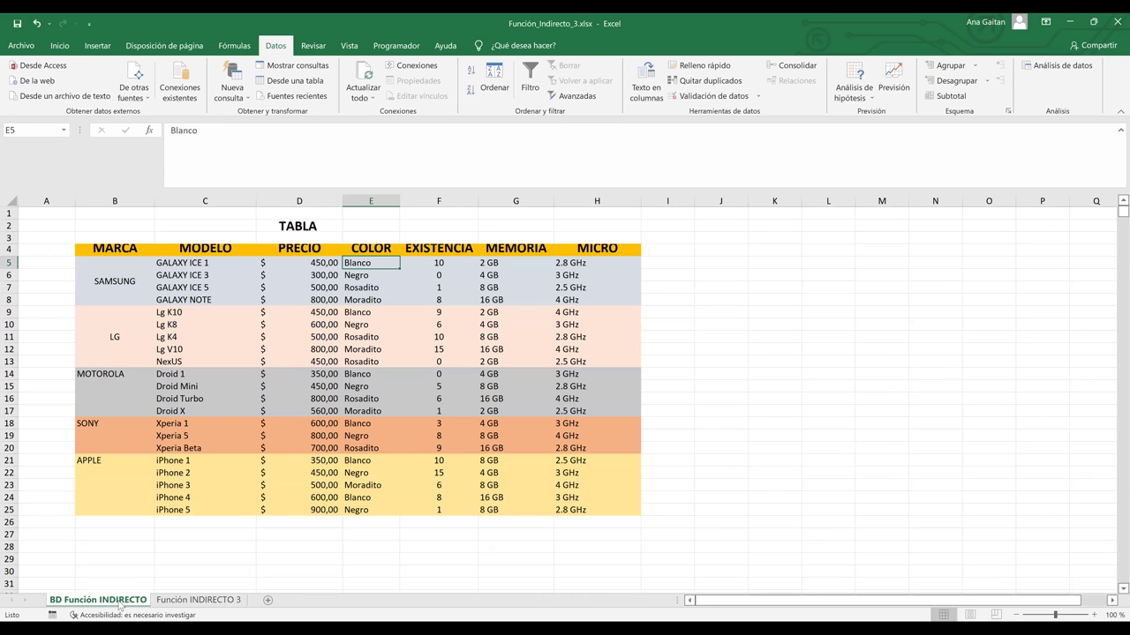
pyautogui.click(387, 452)
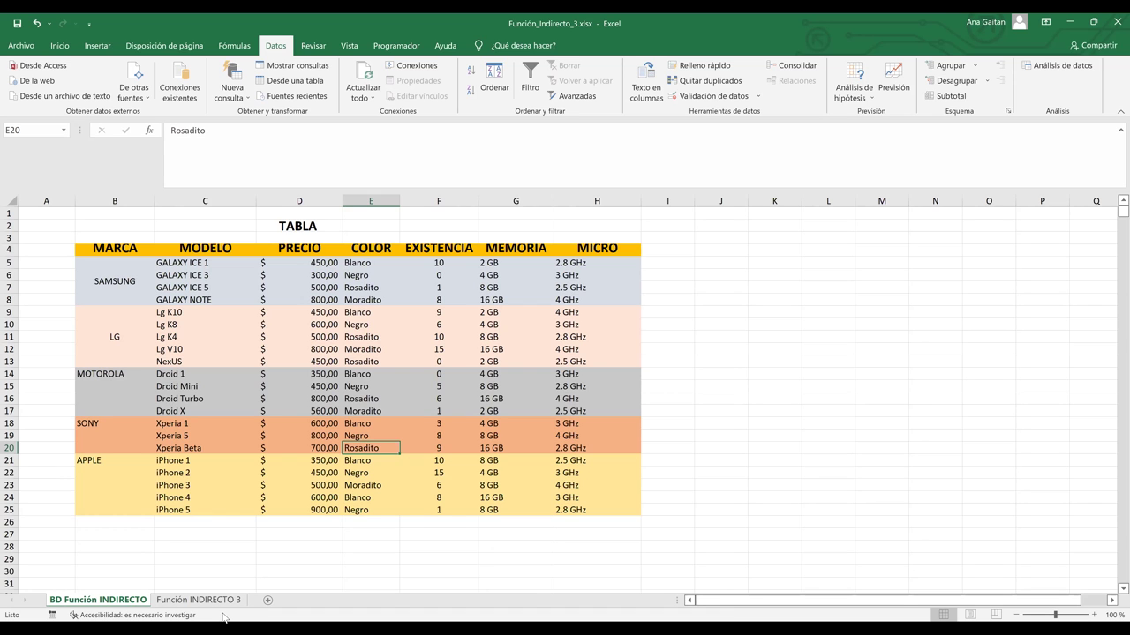
pyautogui.click(200, 600)
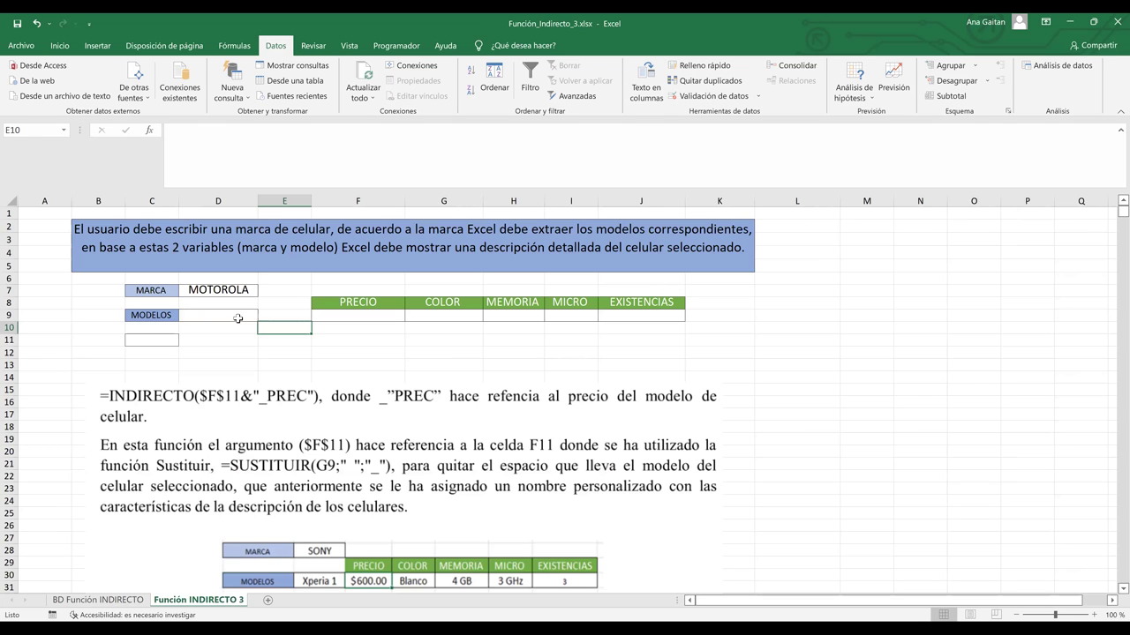
# - On the BD Función INDIRECTO sheet, define the workbook name SAMSUNG for the Samsung models in C5:C8
pyautogui.click(237, 318)
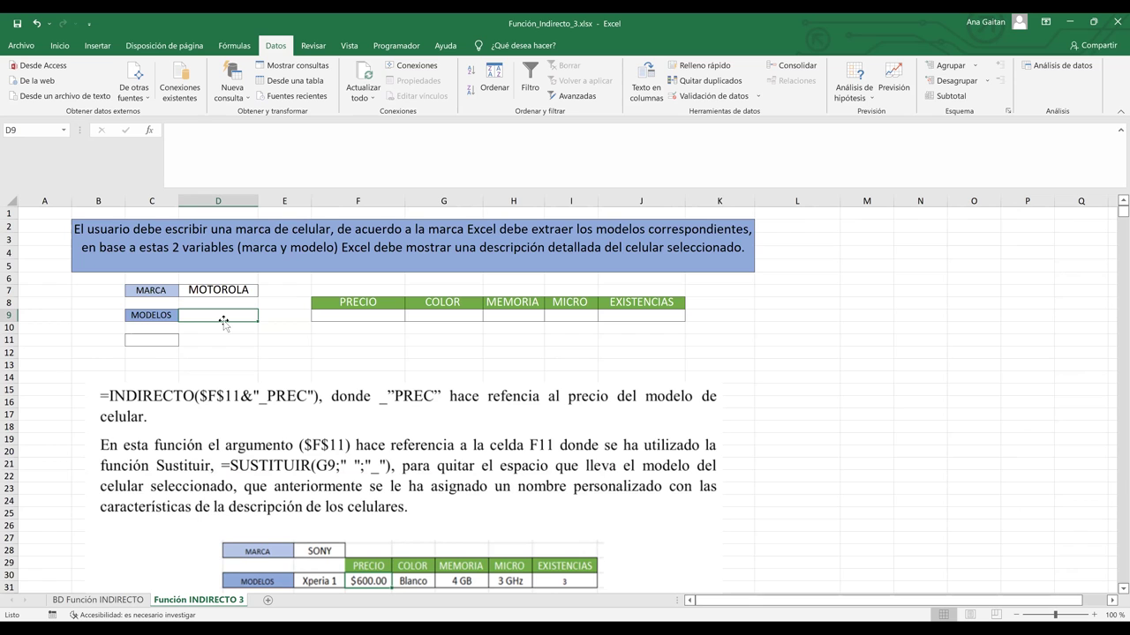
pyautogui.click(98, 600)
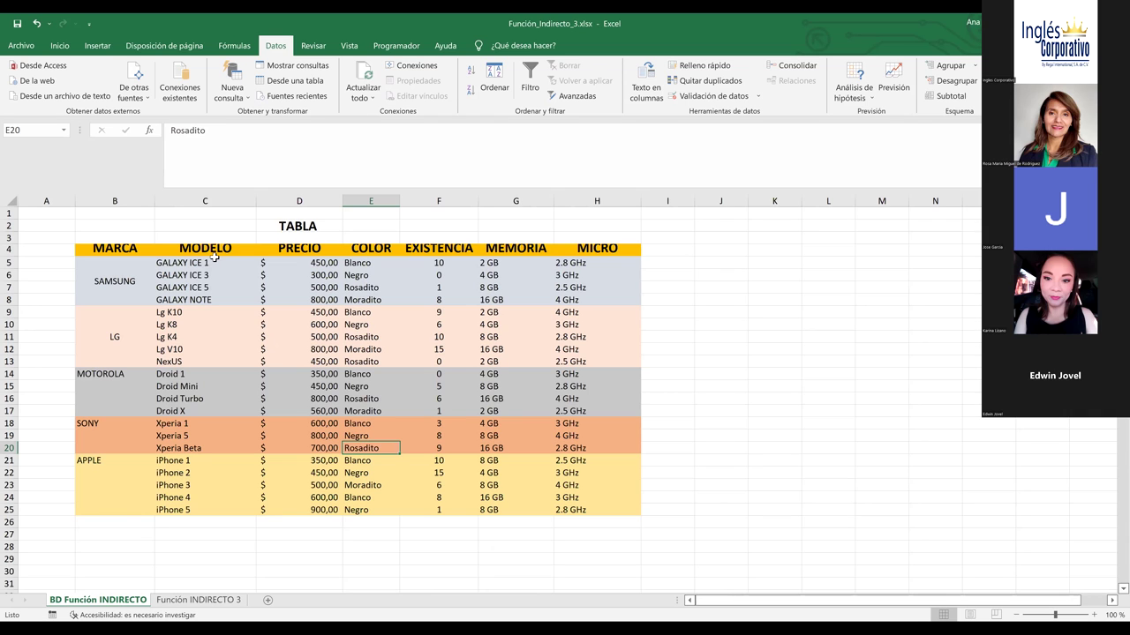
pyautogui.click(335, 325)
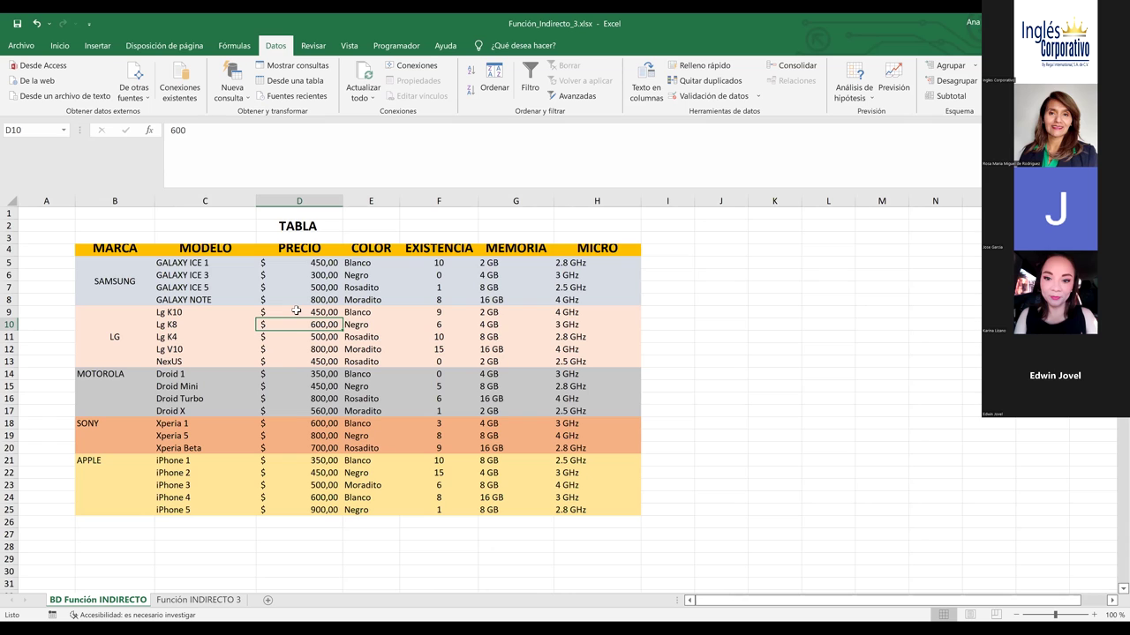
pyautogui.click(297, 311)
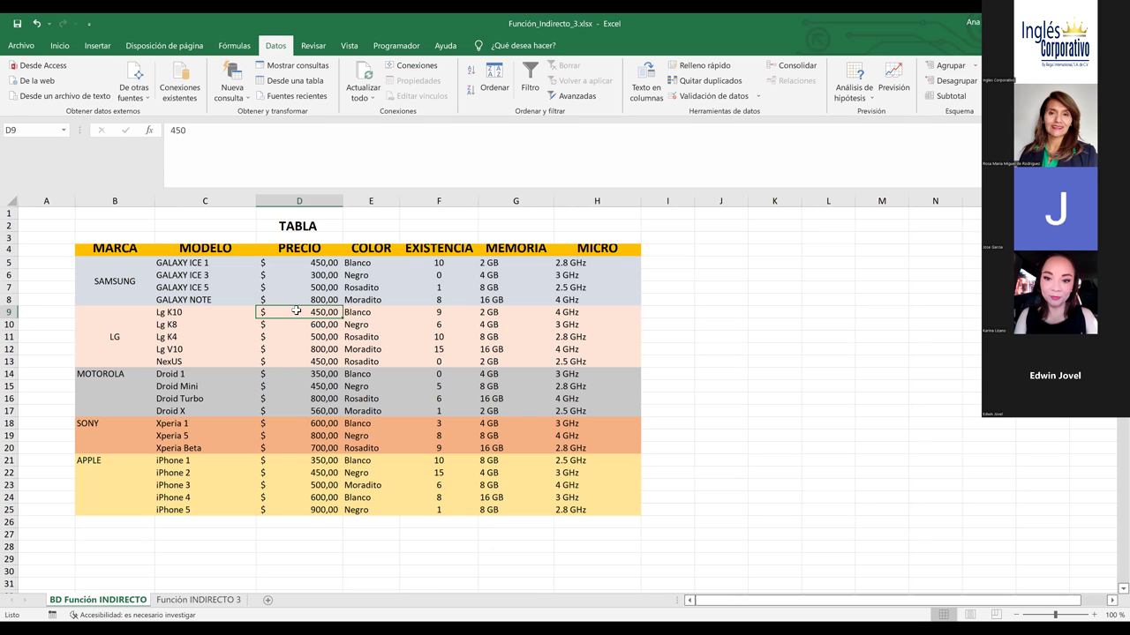
pyautogui.click(166, 286)
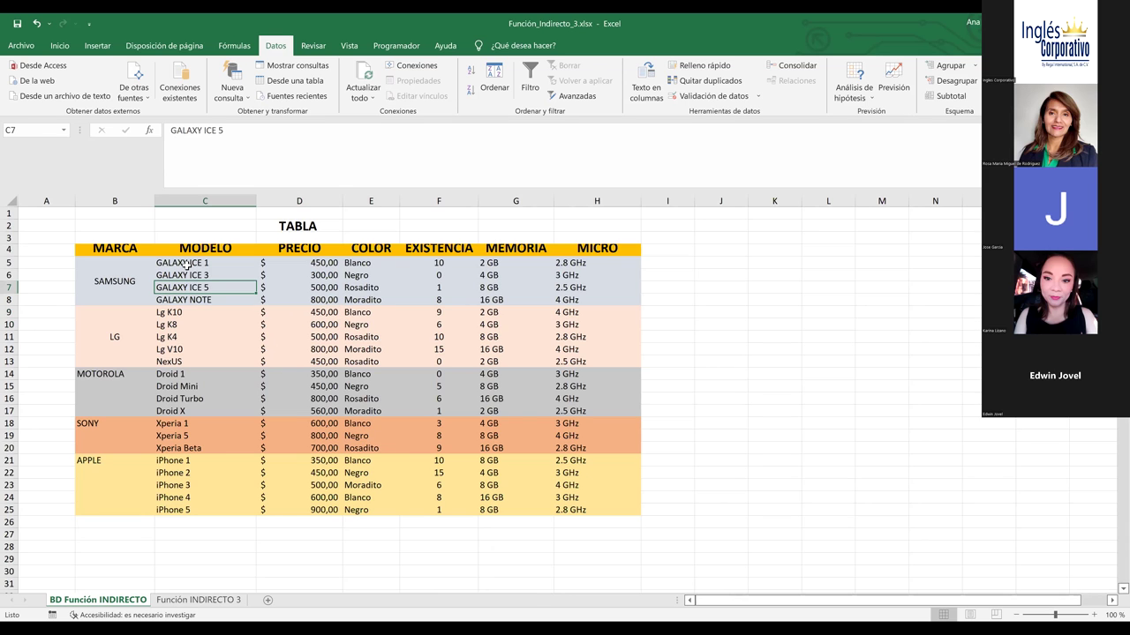
pyautogui.moveTo(187, 262); pyautogui.dragTo(187, 300)
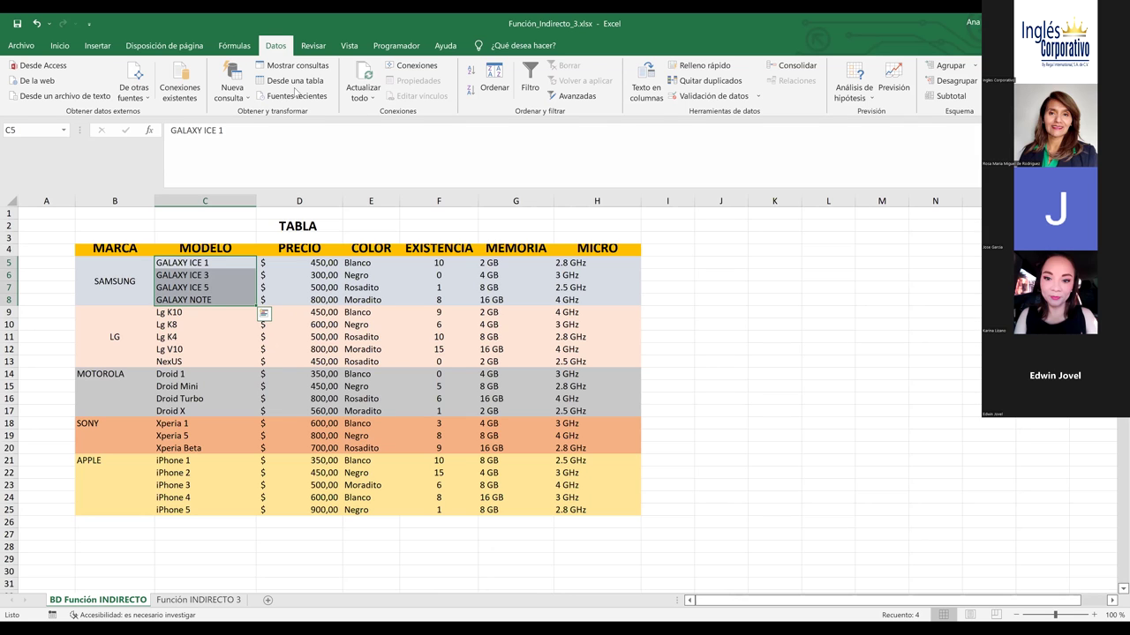
pyautogui.click(234, 45)
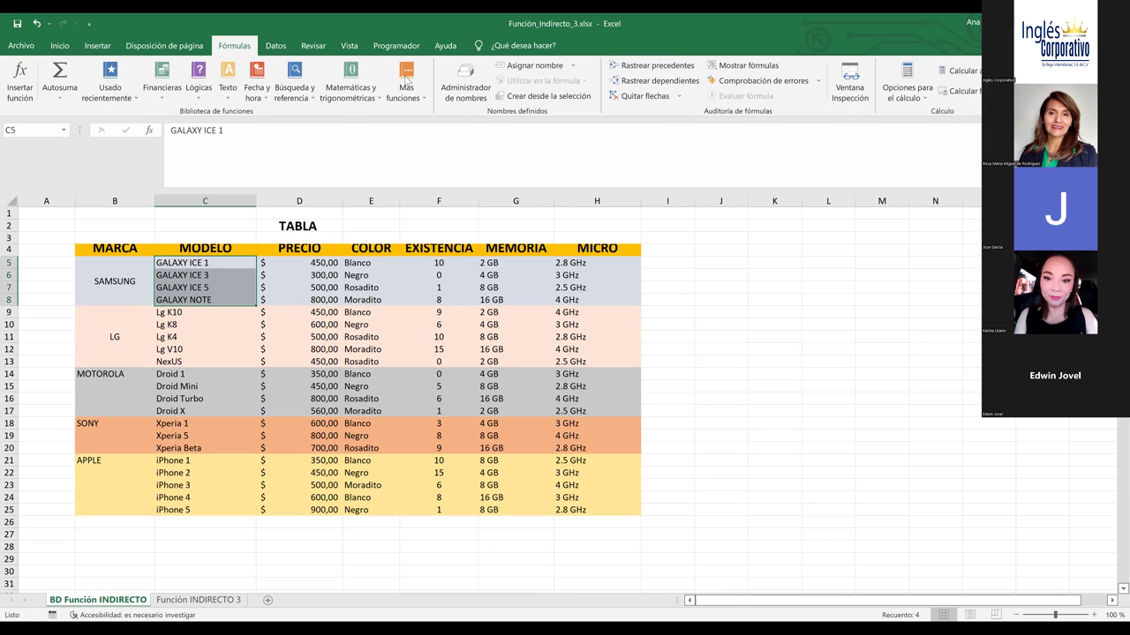
pyautogui.click(534, 65)
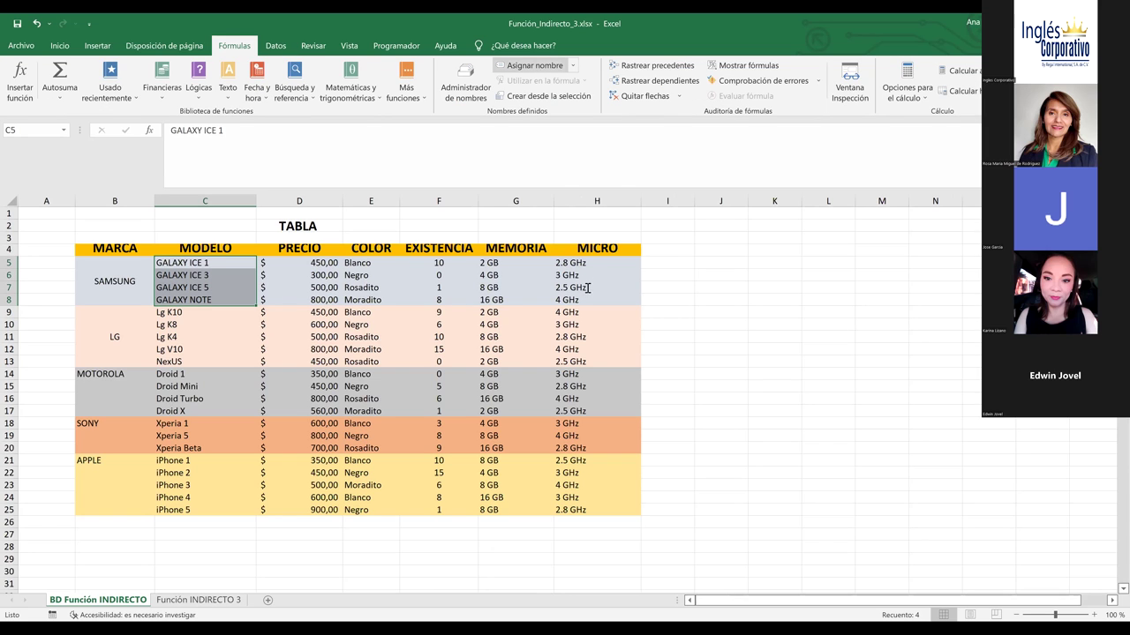
pyautogui.click(596, 287)
pyautogui.press('BackSpace')
pyautogui.press('BackSpace')
pyautogui.press('BackSpace')
pyautogui.press('BackSpace')
pyautogui.press('BackSpace')
pyautogui.press('BackSpace')
pyautogui.press('BackSpace')
pyautogui.press('BackSpace')
pyautogui.press('BackSpace')
pyautogui.press('BackSpace')
pyautogui.press('BackSpace')
pyautogui.press('BackSpace')
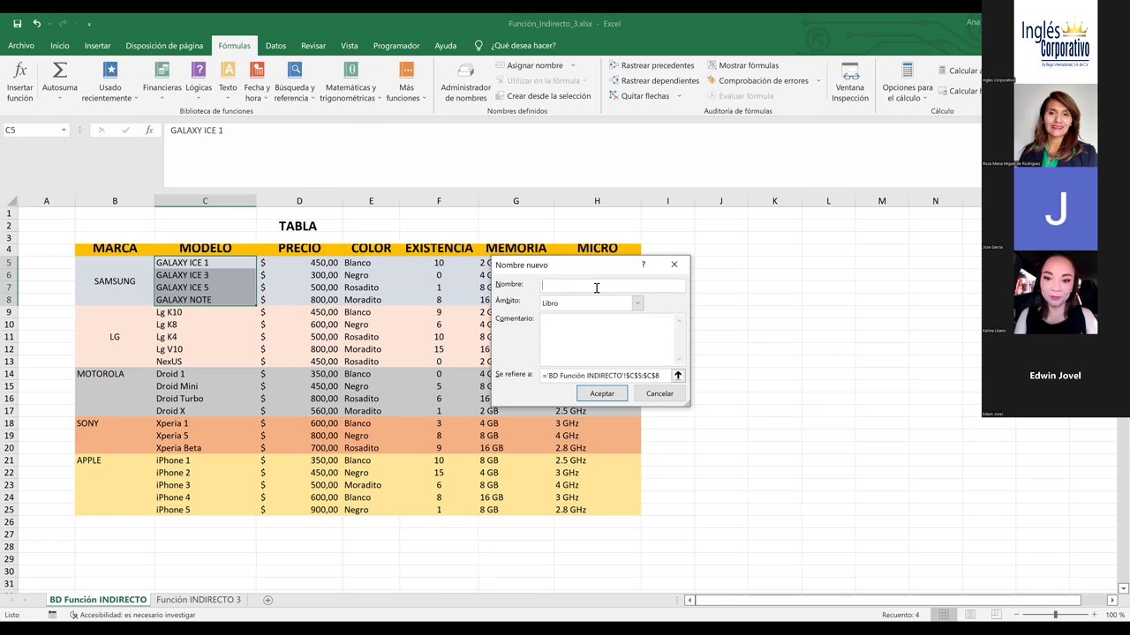
pyautogui.write('SAMSUNG')
pyautogui.click(614, 395)
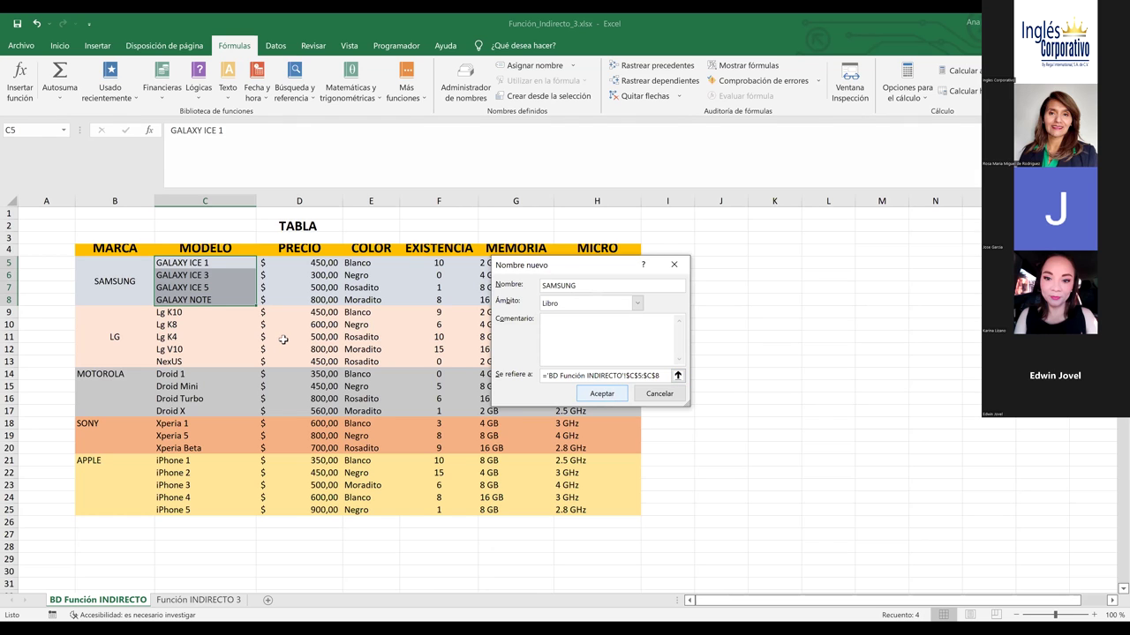
# - Define the name LG for the LG models in cells C9:C13
pyautogui.click(232, 347)
pyautogui.moveTo(198, 300); pyautogui.dragTo(197, 362)
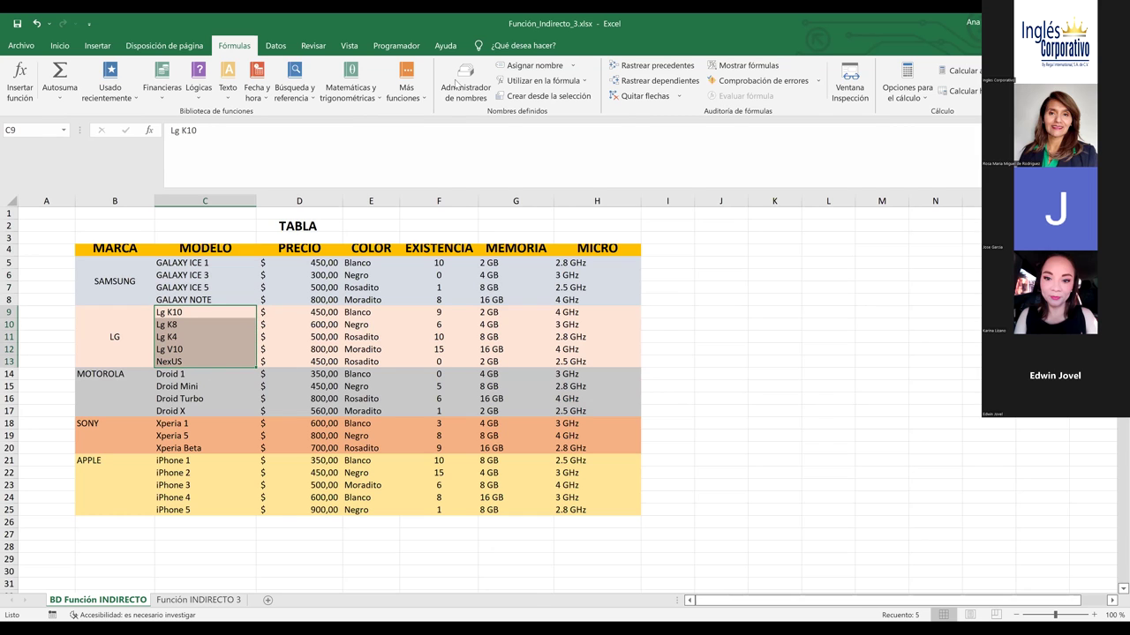
pyautogui.click(527, 67)
pyautogui.write('LG')
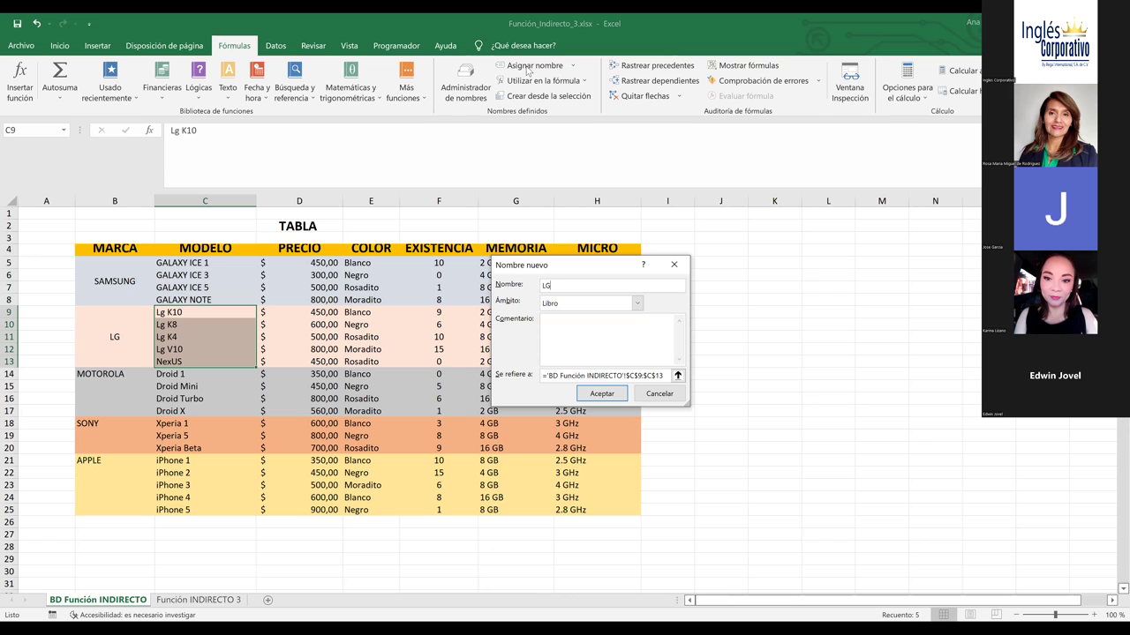
pyautogui.press('Return')
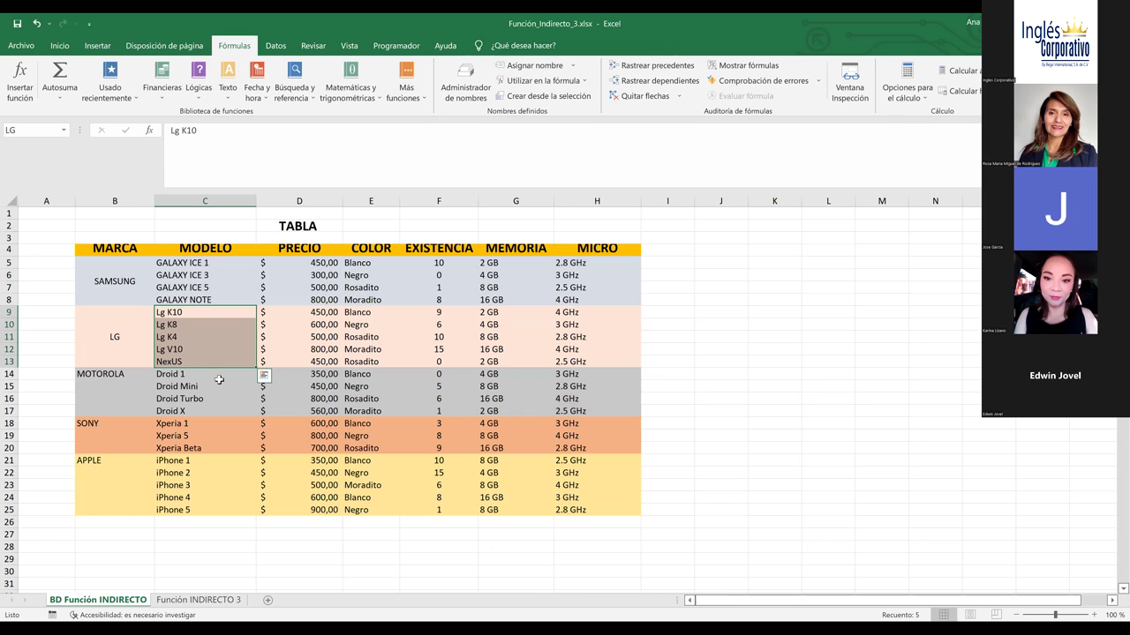
# - Define the name MOTOROLA for the Droid models in cells C14:C17
pyautogui.moveTo(202, 375); pyautogui.dragTo(203, 412)
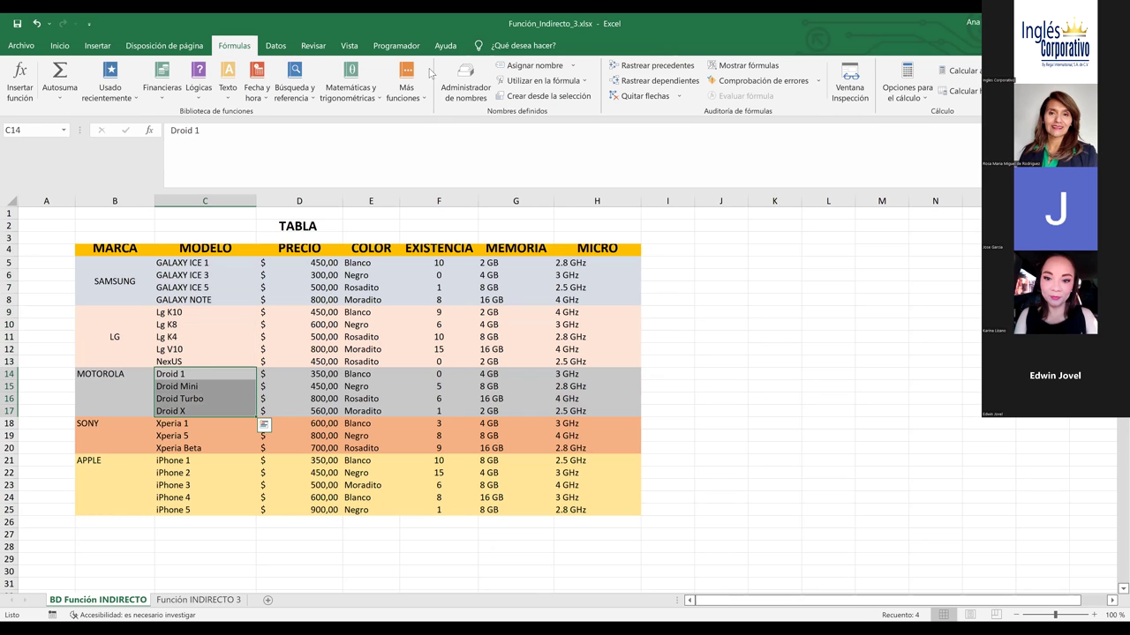
pyautogui.click(534, 65)
pyautogui.write('MOTO')
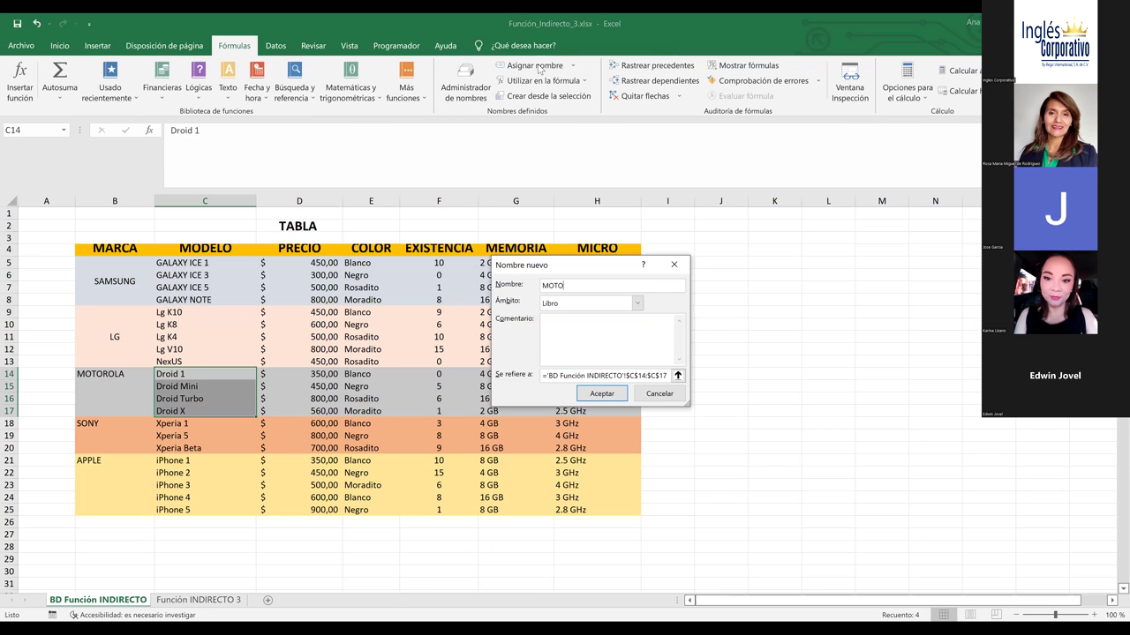
pyautogui.write('ROLA')
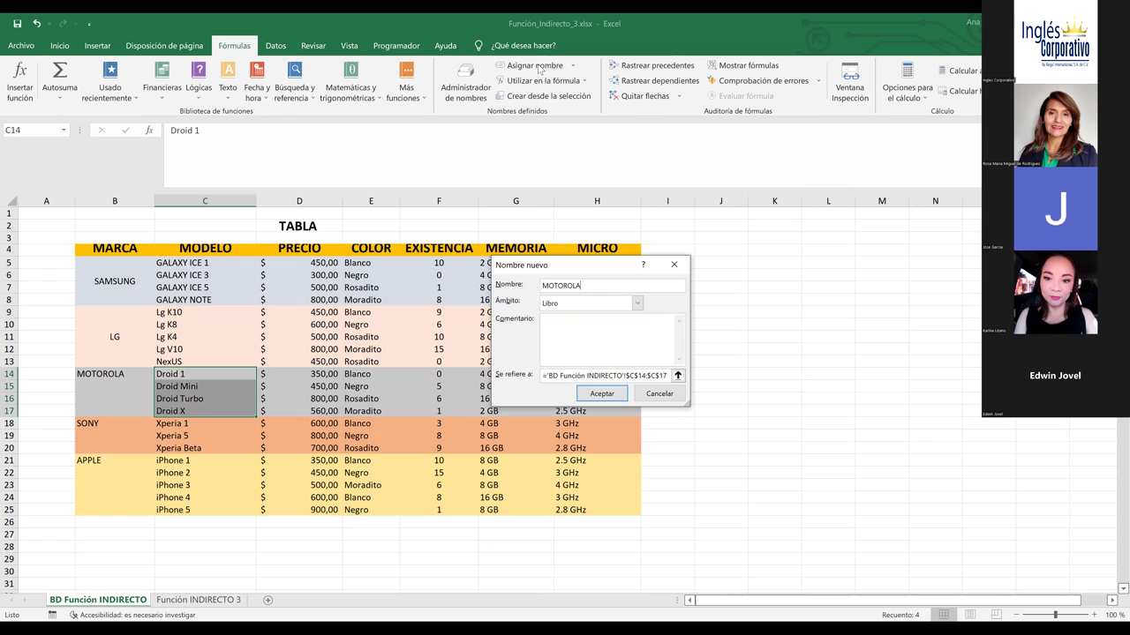
pyautogui.click(604, 393)
# - Define the name SONY for the Xperia models in cells C18:C20
pyautogui.moveTo(194, 424); pyautogui.dragTo(193, 462)
pyautogui.click(189, 435)
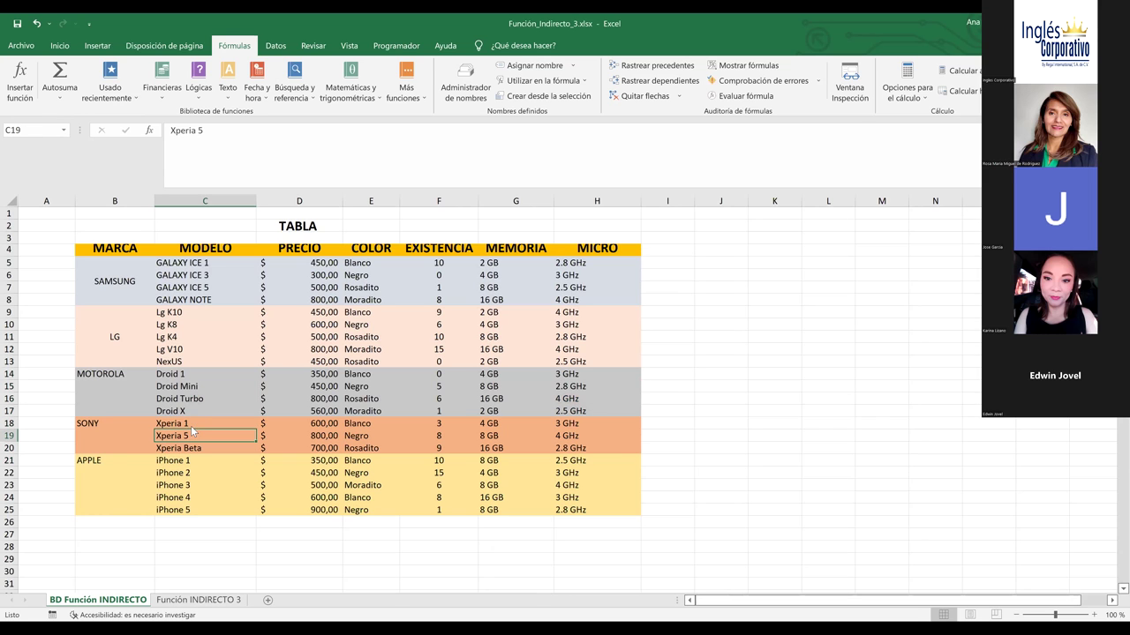
pyautogui.moveTo(190, 423); pyautogui.dragTo(192, 447)
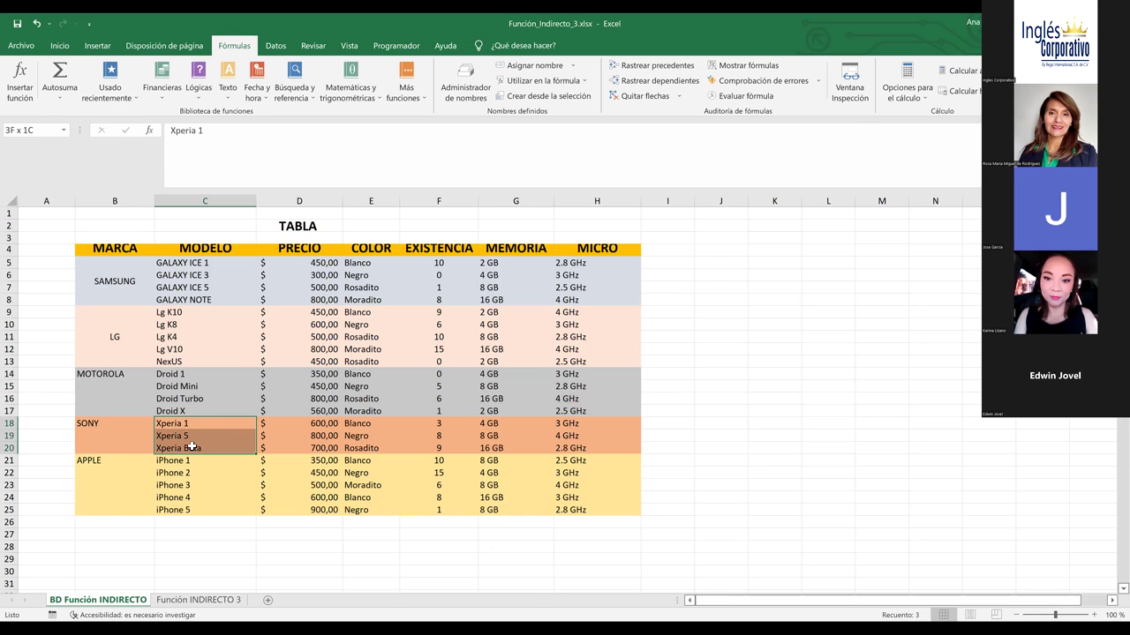
pyautogui.click(531, 66)
pyautogui.write('SONY')
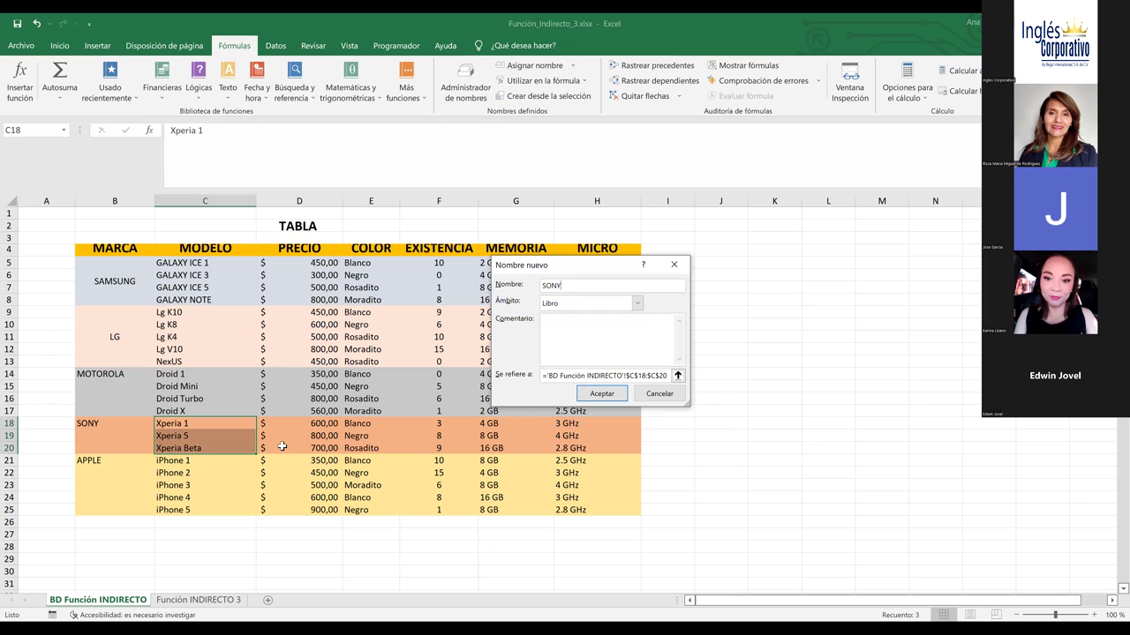
pyautogui.press('Return')
# - Define the name APPLE for the iPhone models in cells C21:C25
pyautogui.click(218, 463)
pyautogui.moveTo(218, 462); pyautogui.dragTo(215, 507)
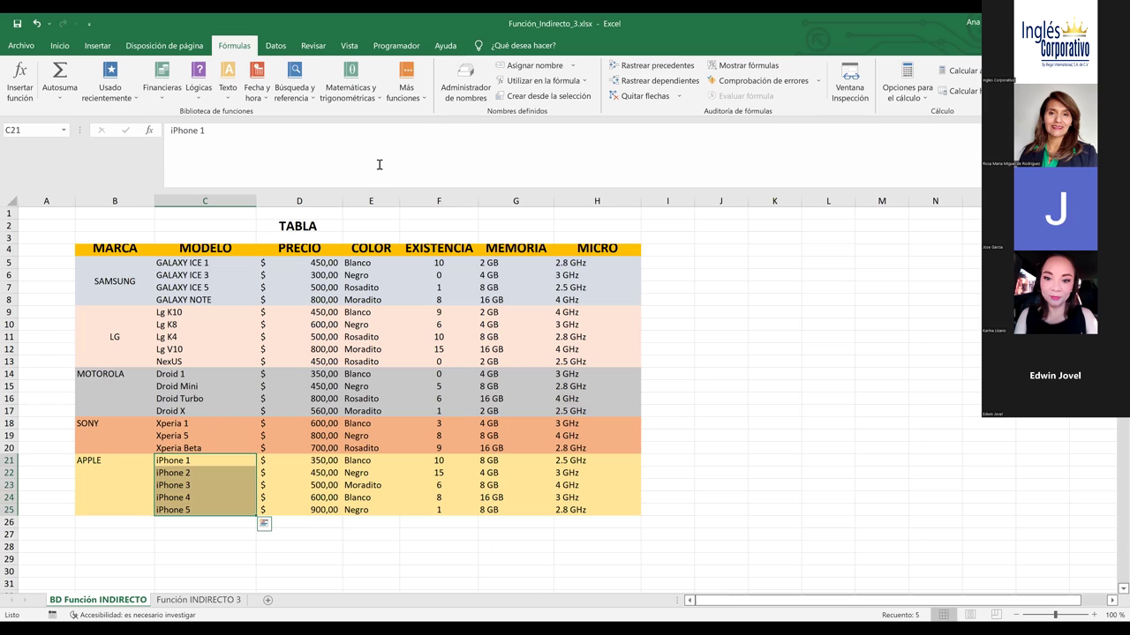
pyautogui.click(534, 66)
pyautogui.write('APP')
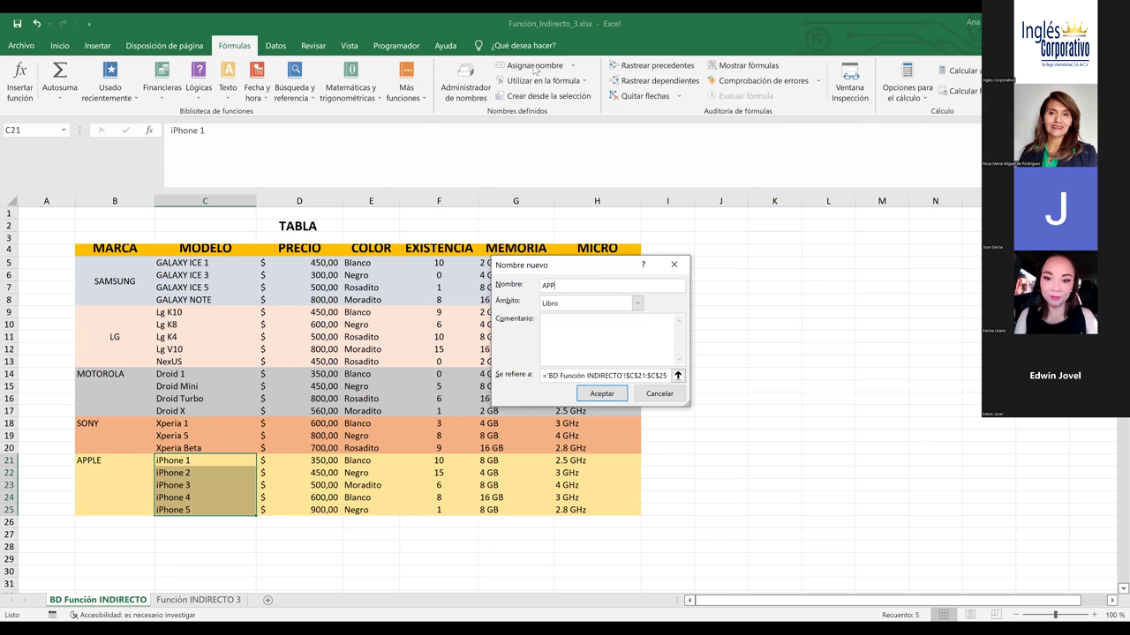
pyautogui.write('LO')
pyautogui.press('BackSpace')
pyautogui.write('E')
pyautogui.click(609, 399)
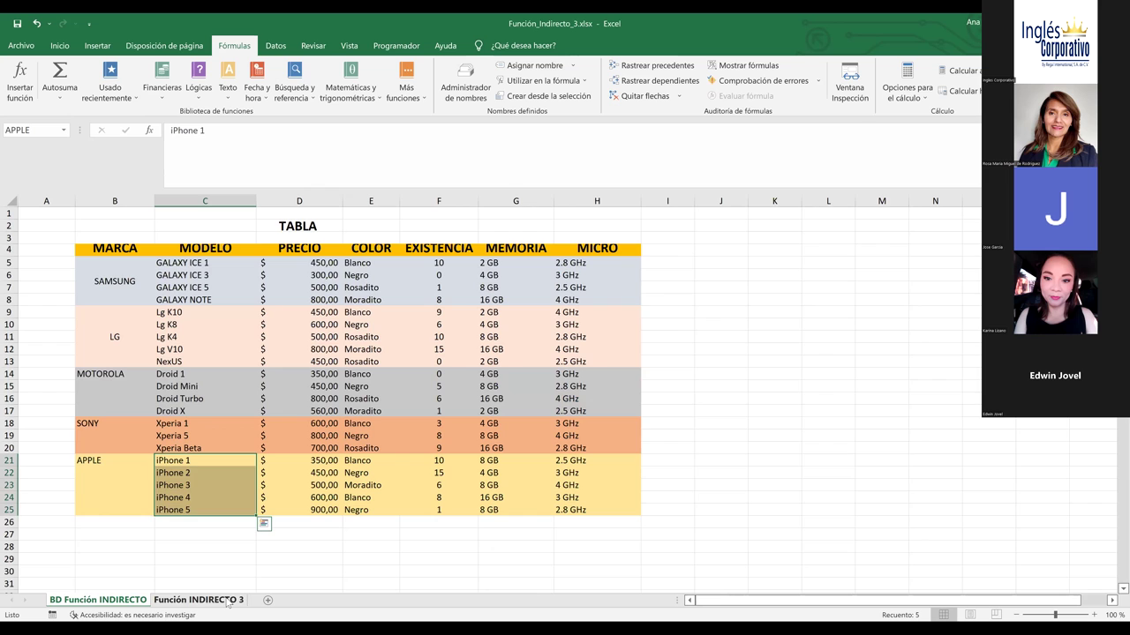
# - On the Función INDIRECTO 3 sheet, set the MARCA in cell D7 to SONY
pyautogui.click(228, 601)
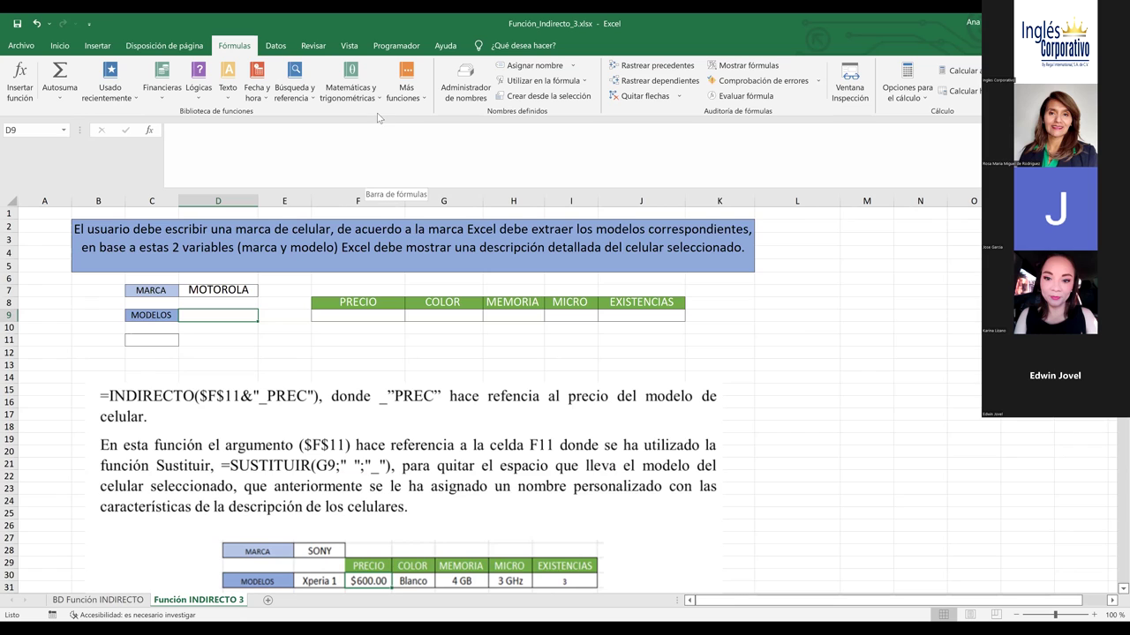
pyautogui.click(217, 290)
pyautogui.click(263, 291)
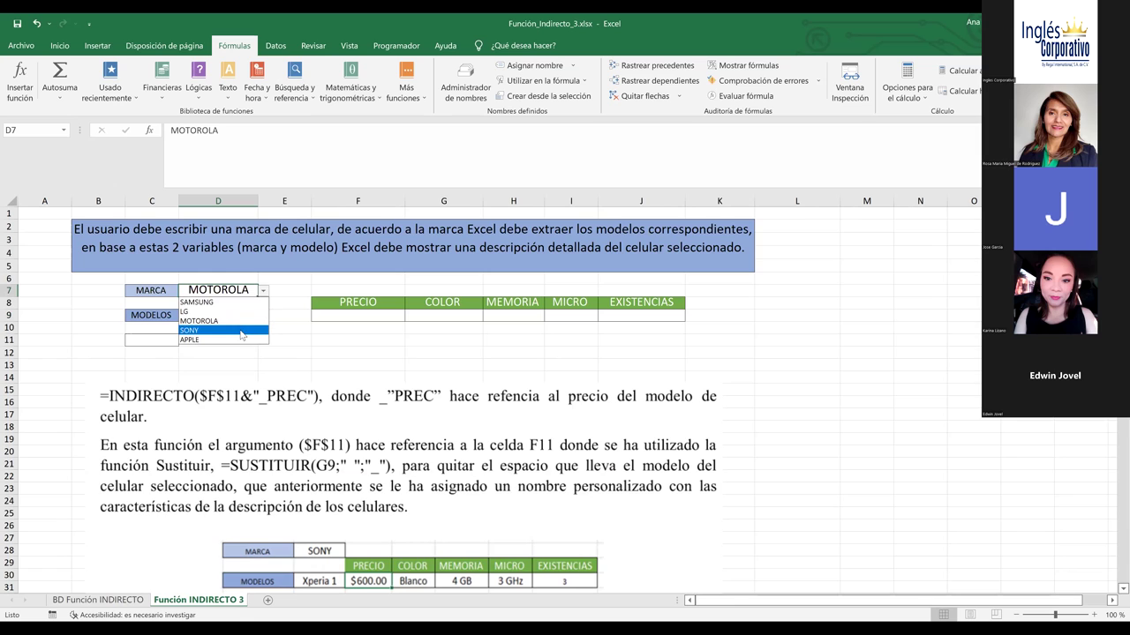
pyautogui.click(241, 331)
# - Add list validation (Lista) to the MODELOS cell D9, using INDIRECTO of cell D7 as the source
pyautogui.click(235, 316)
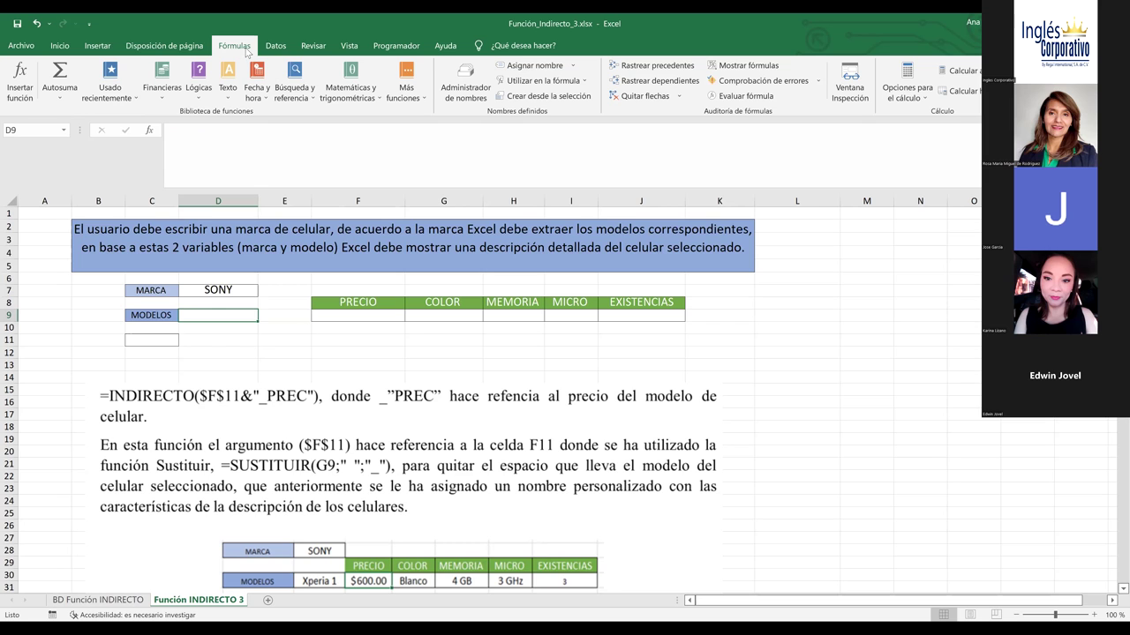
pyautogui.click(274, 46)
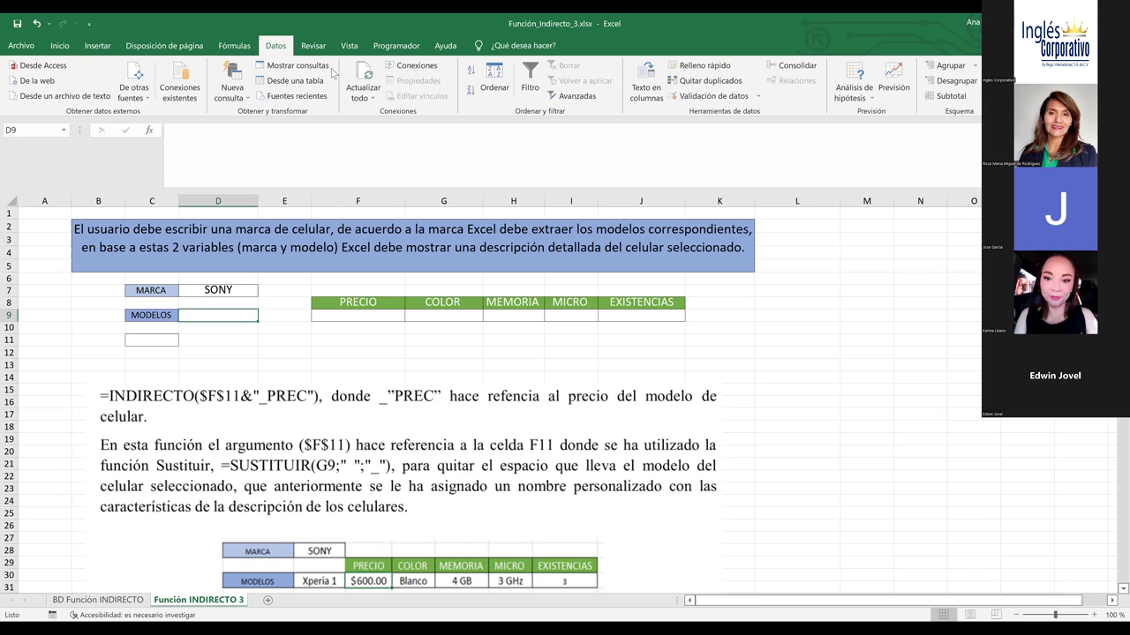
pyautogui.click(728, 97)
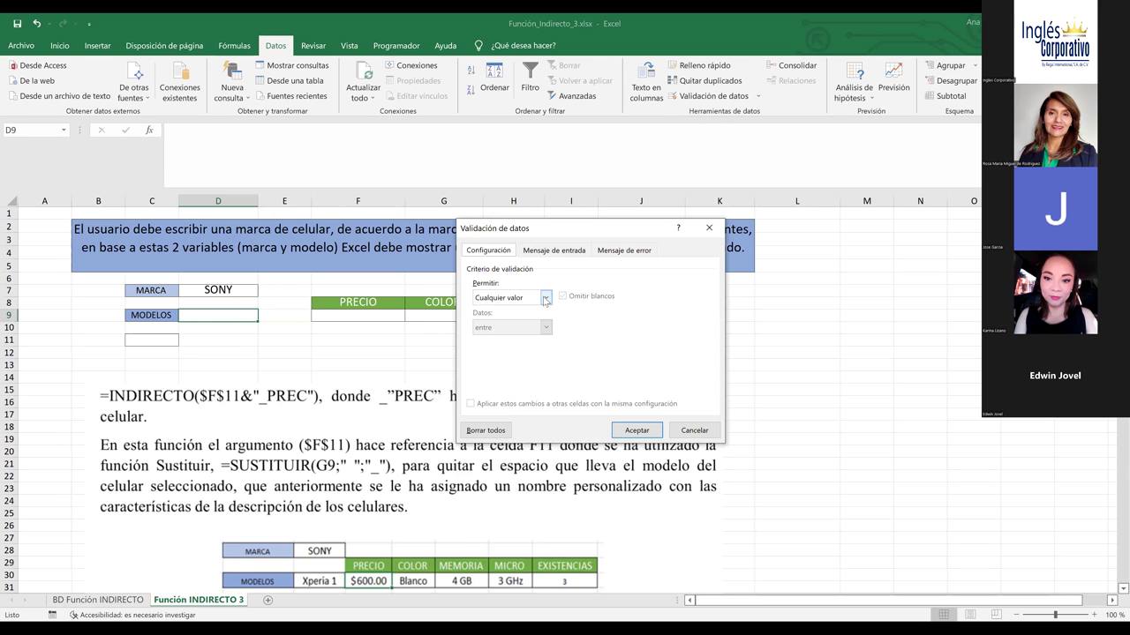
pyautogui.click(516, 298)
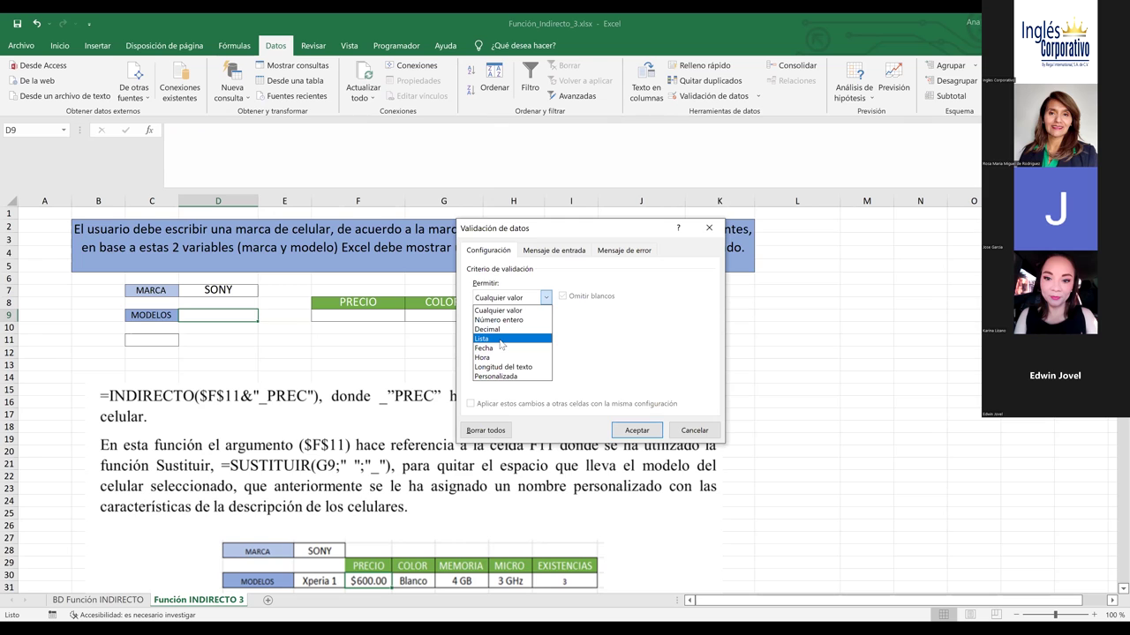
pyautogui.click(500, 342)
pyautogui.click(496, 363)
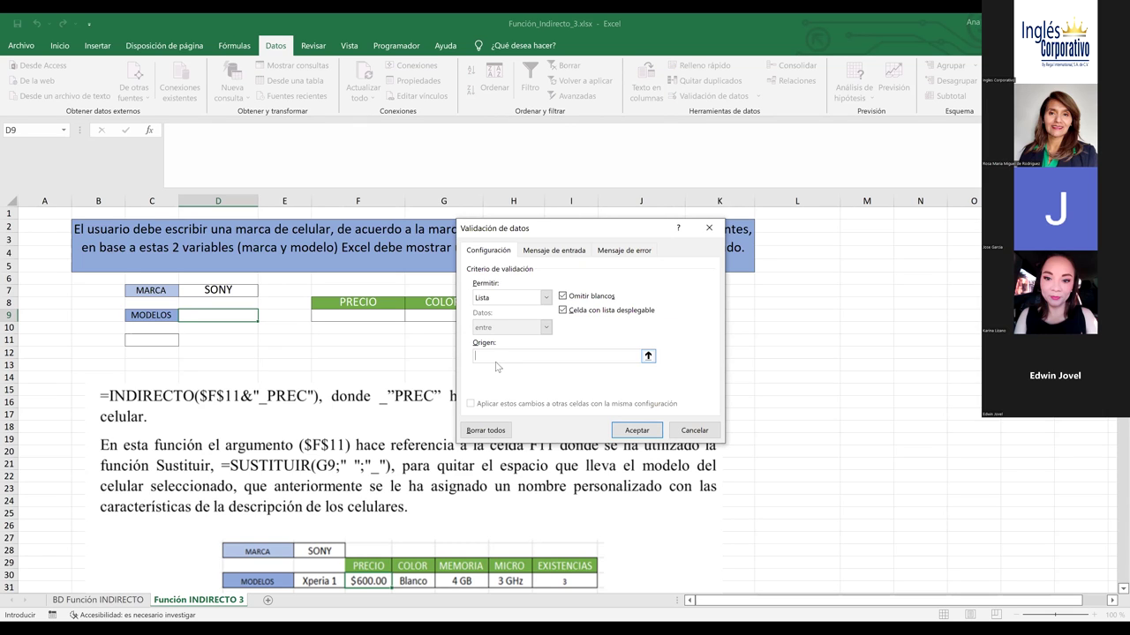
pyautogui.write('==')
pyautogui.press('BackSpace')
pyautogui.write('=INDIRECTO(')
pyautogui.press('BackSpace')
pyautogui.write('(')
pyautogui.click(217, 291)
pyautogui.write(')')
pyautogui.click(637, 432)
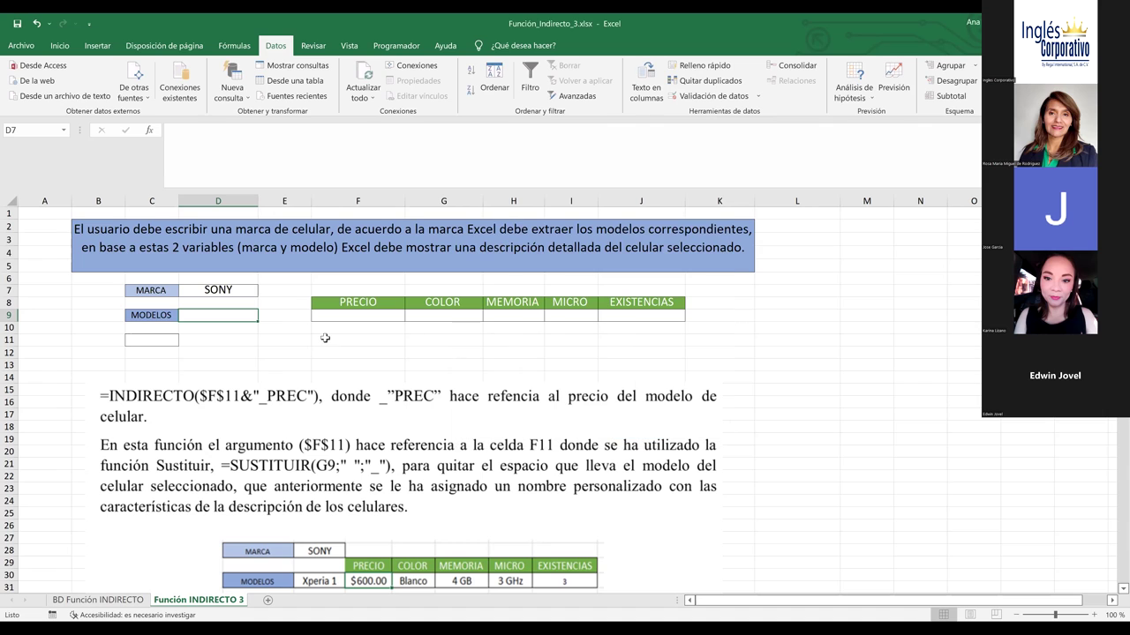
# - Choose Xperia 5 as the model in the MODELOS cell D9
pyautogui.click(260, 325)
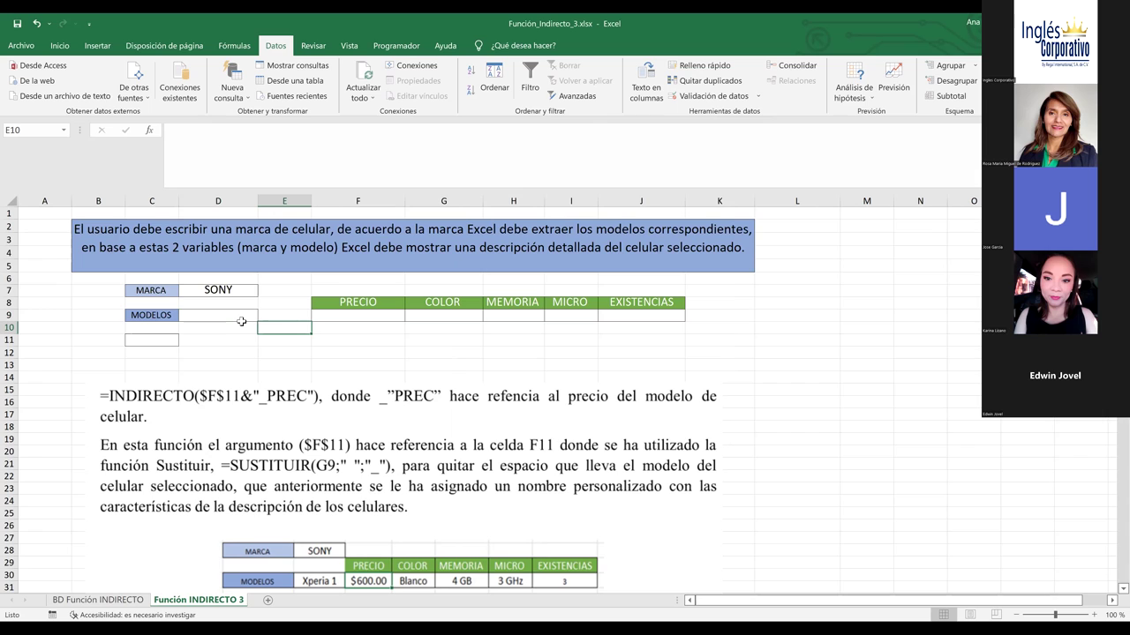
pyautogui.click(243, 317)
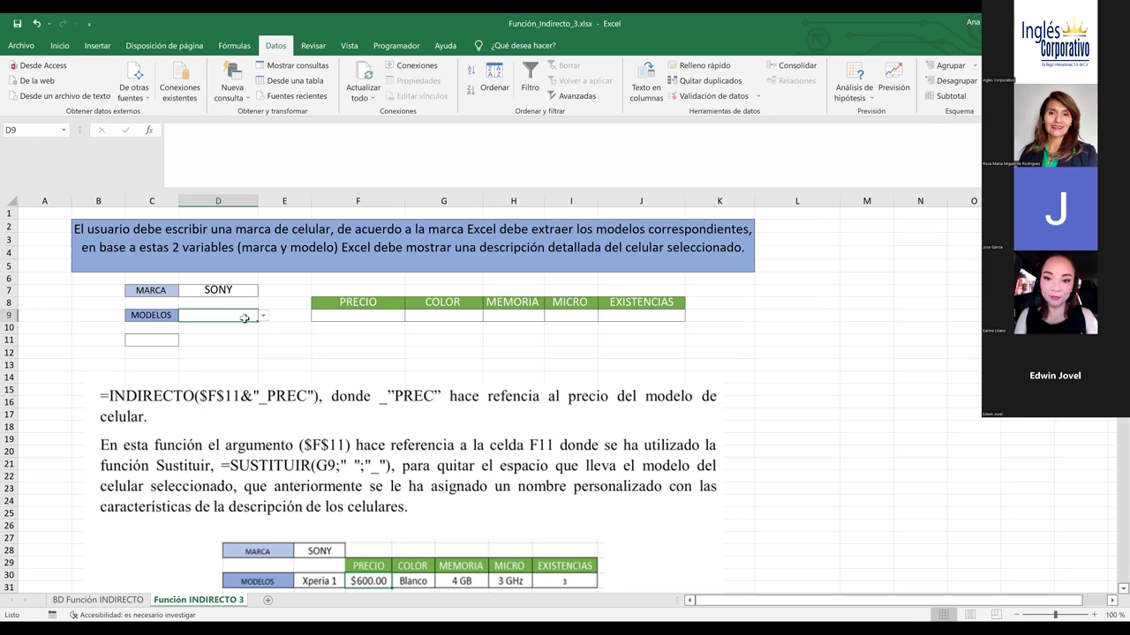
pyautogui.click(262, 316)
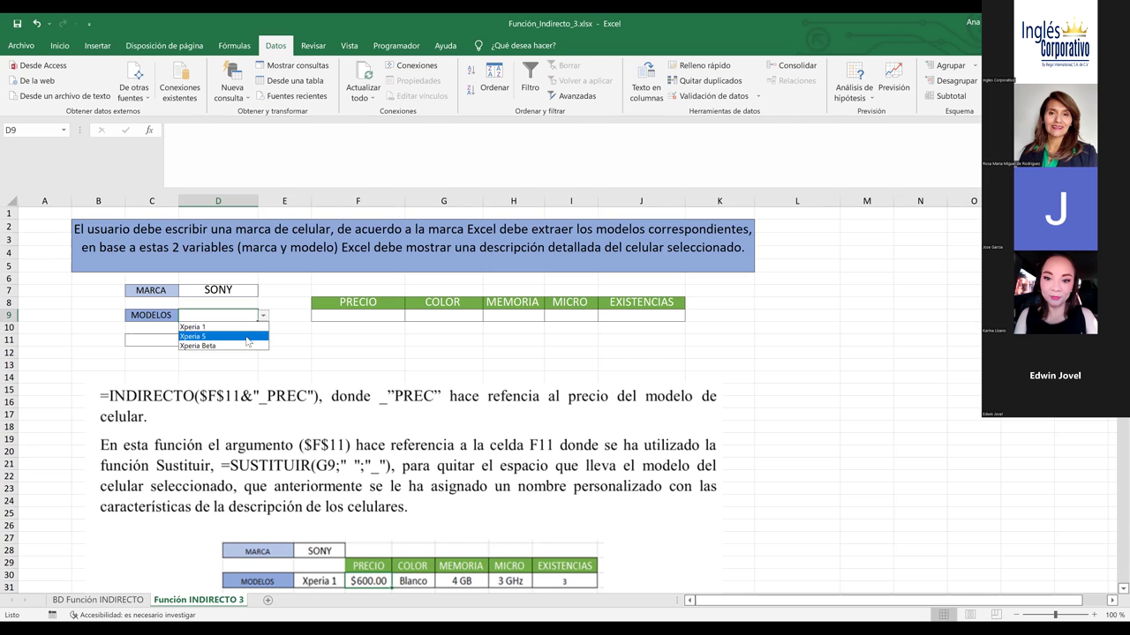
pyautogui.click(247, 339)
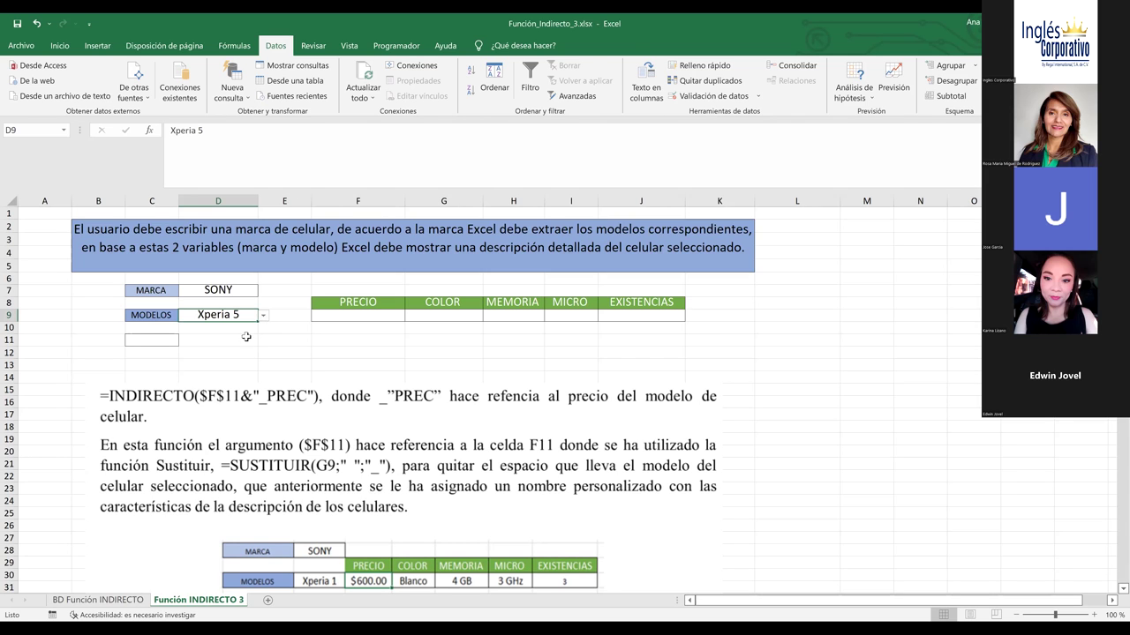
# - Test the dependent list by setting the MARCA cell D7 to LG and the MODELOS cell D9 to Lg V10
pyautogui.click(240, 291)
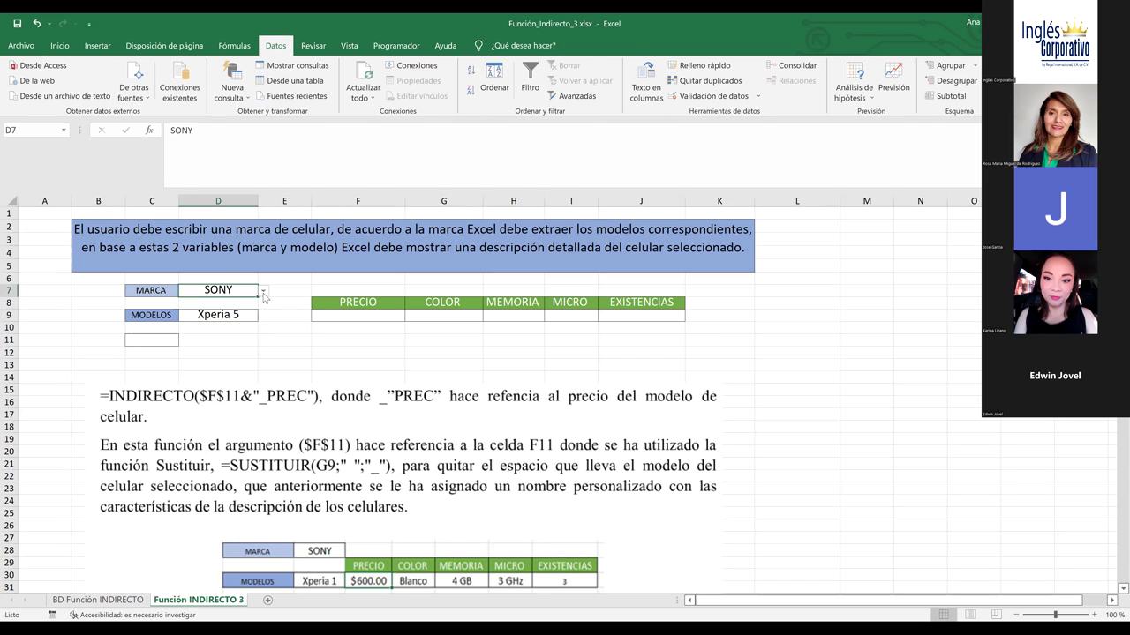
pyautogui.click(263, 290)
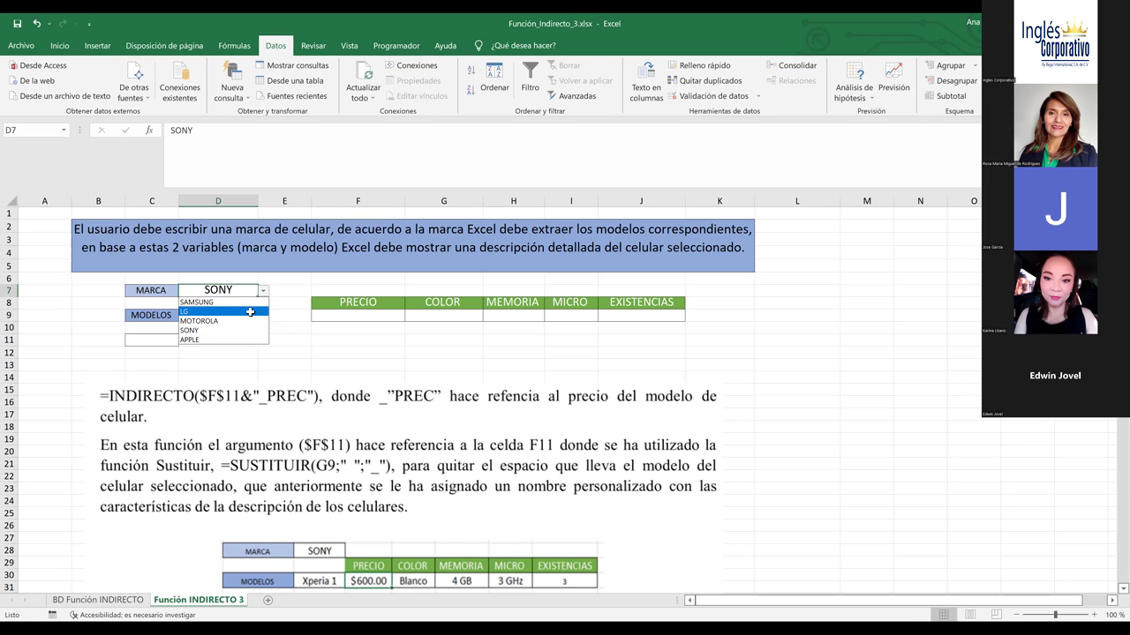
pyautogui.click(246, 312)
pyautogui.click(243, 315)
pyautogui.click(263, 315)
pyautogui.click(203, 355)
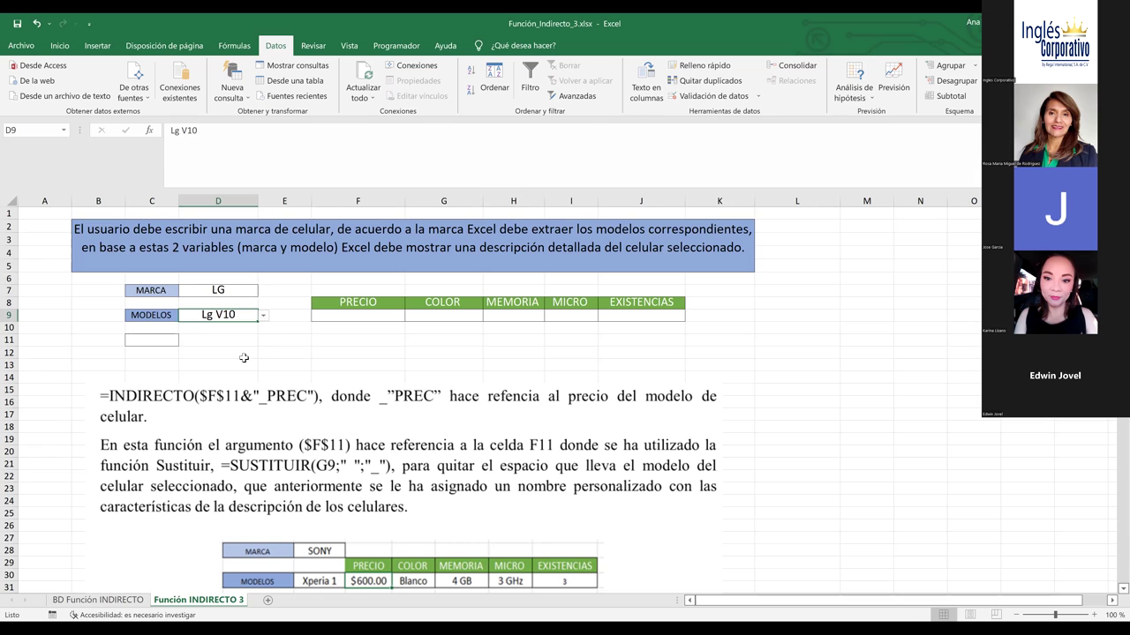
pyautogui.click(298, 355)
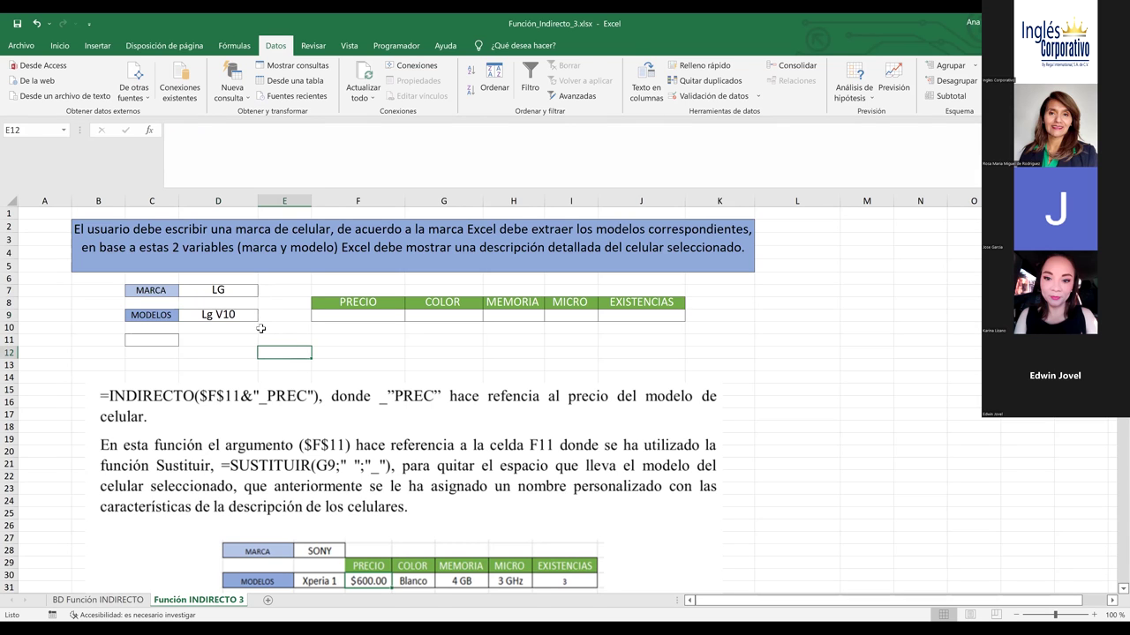
# - Change the MARCA in cell D7 to MOTOROLA
pyautogui.click(237, 293)
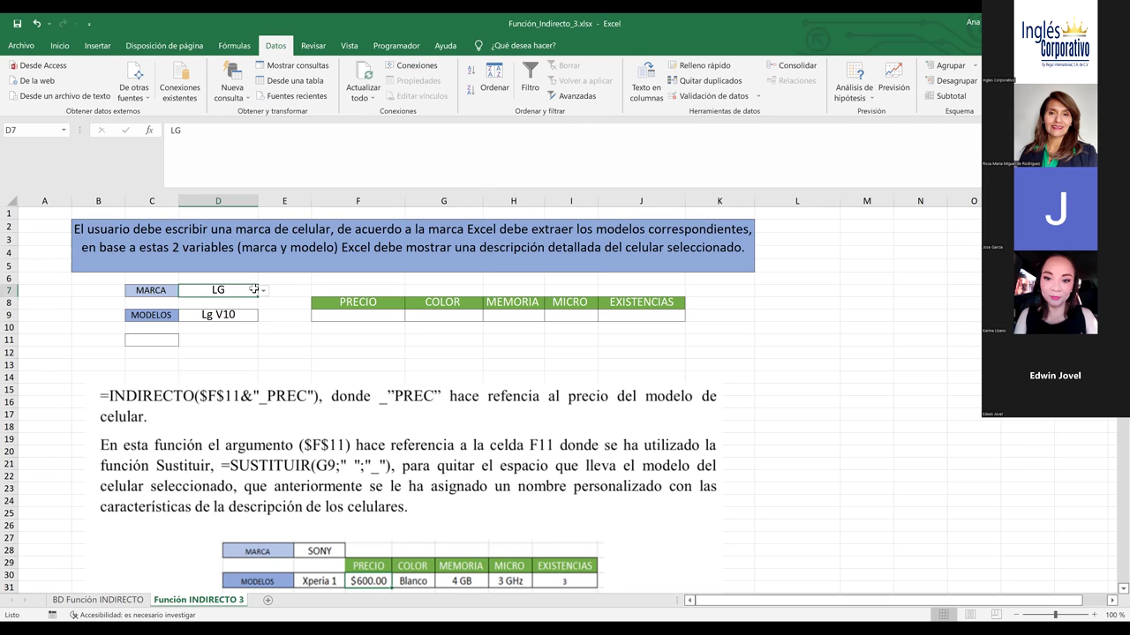
pyautogui.click(263, 293)
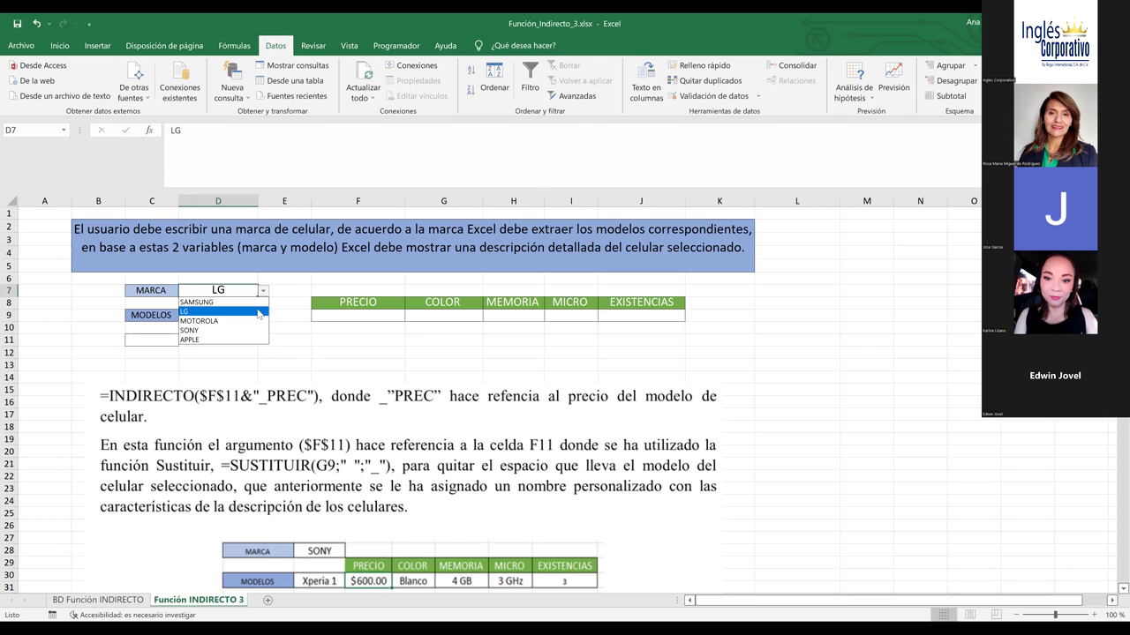
pyautogui.click(250, 323)
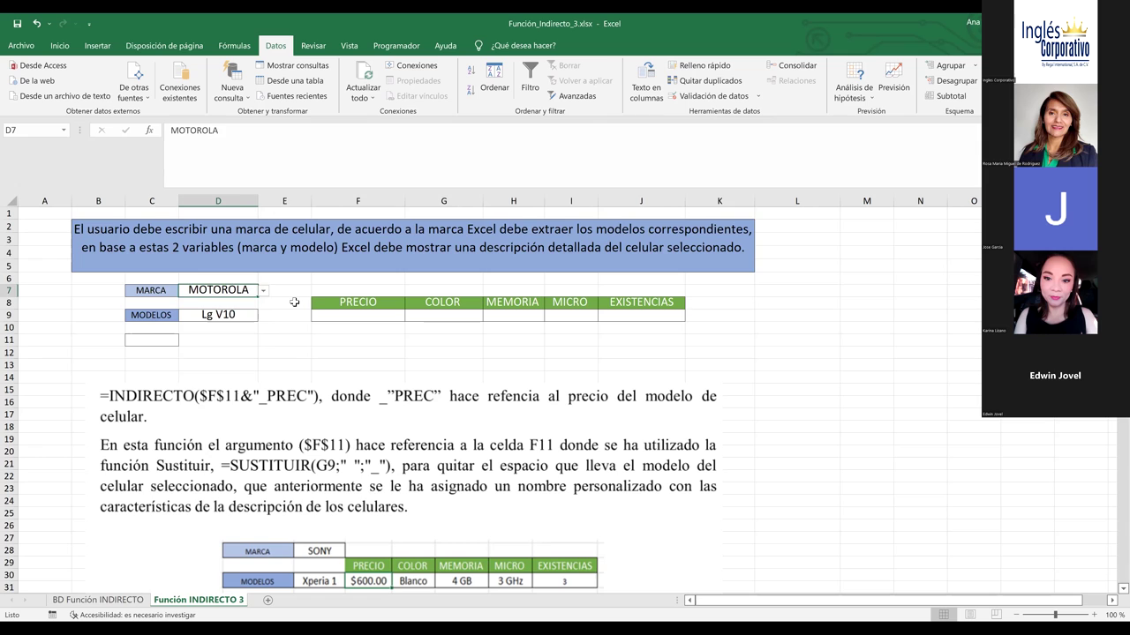
pyautogui.click(295, 302)
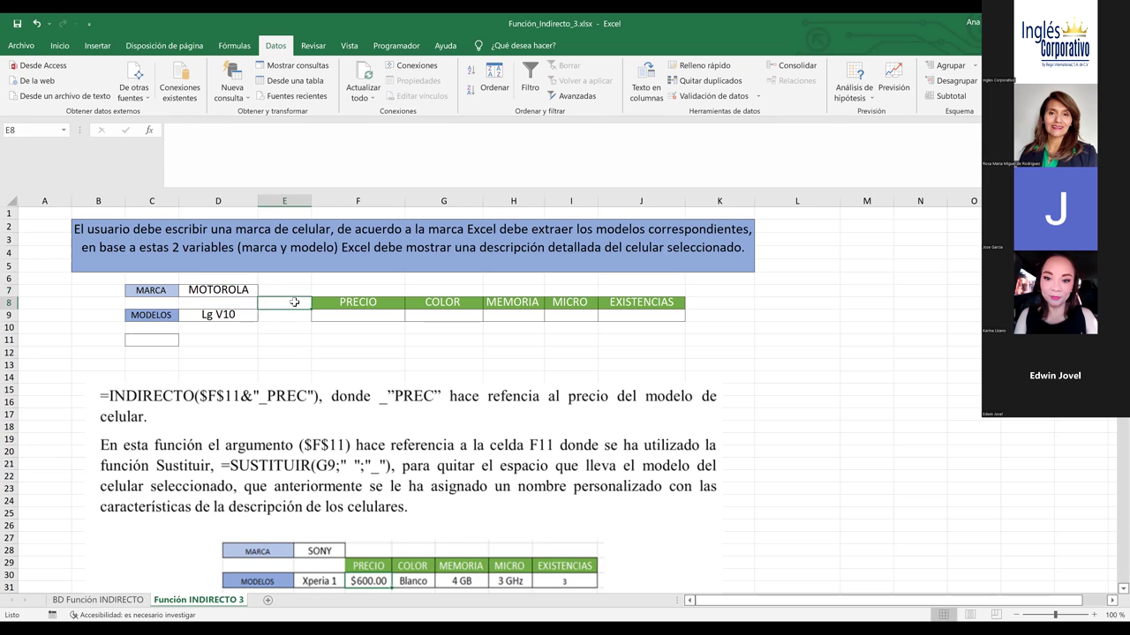
# - Try the other brands in the MARCA cell D7, choosing LG and then SAMSUNG
pyautogui.click(236, 289)
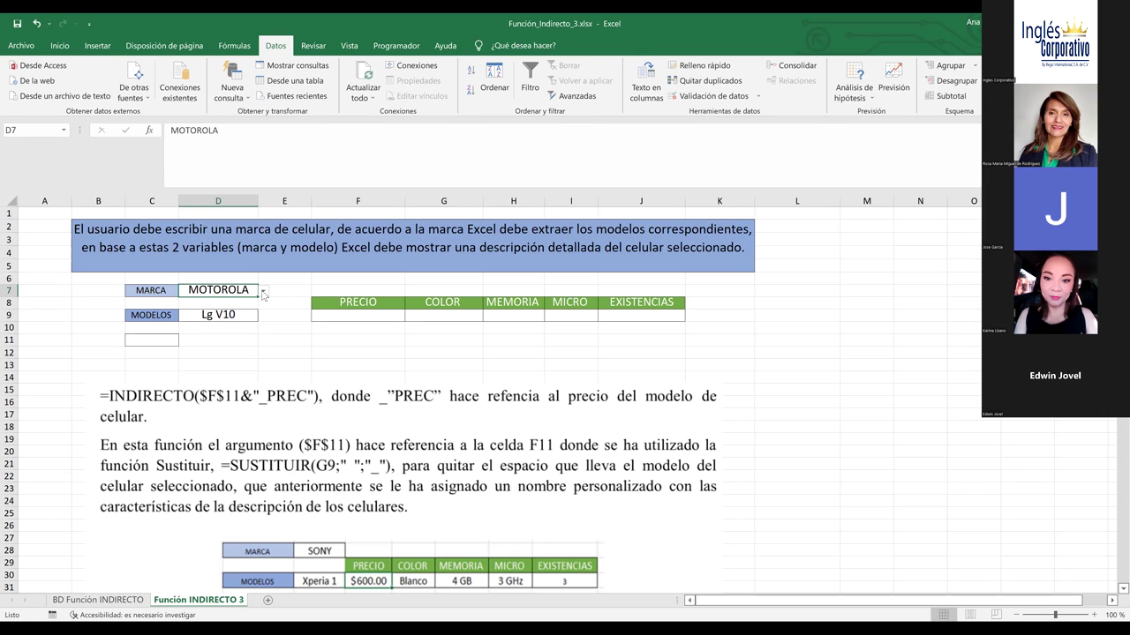
pyautogui.click(263, 293)
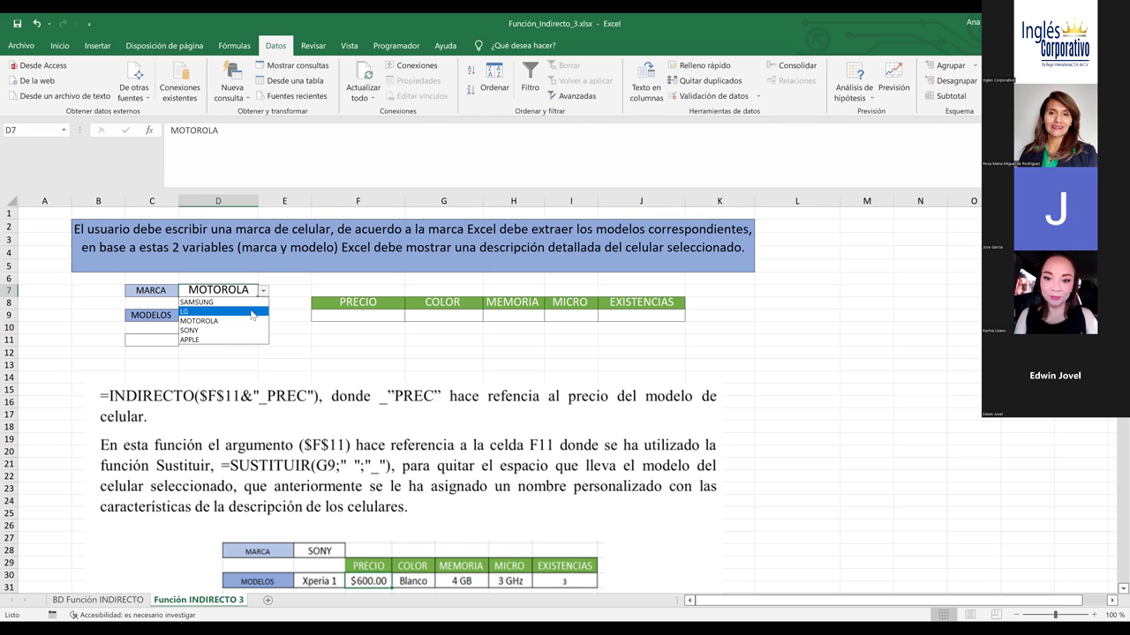
pyautogui.click(252, 312)
pyautogui.click(263, 291)
pyautogui.click(242, 302)
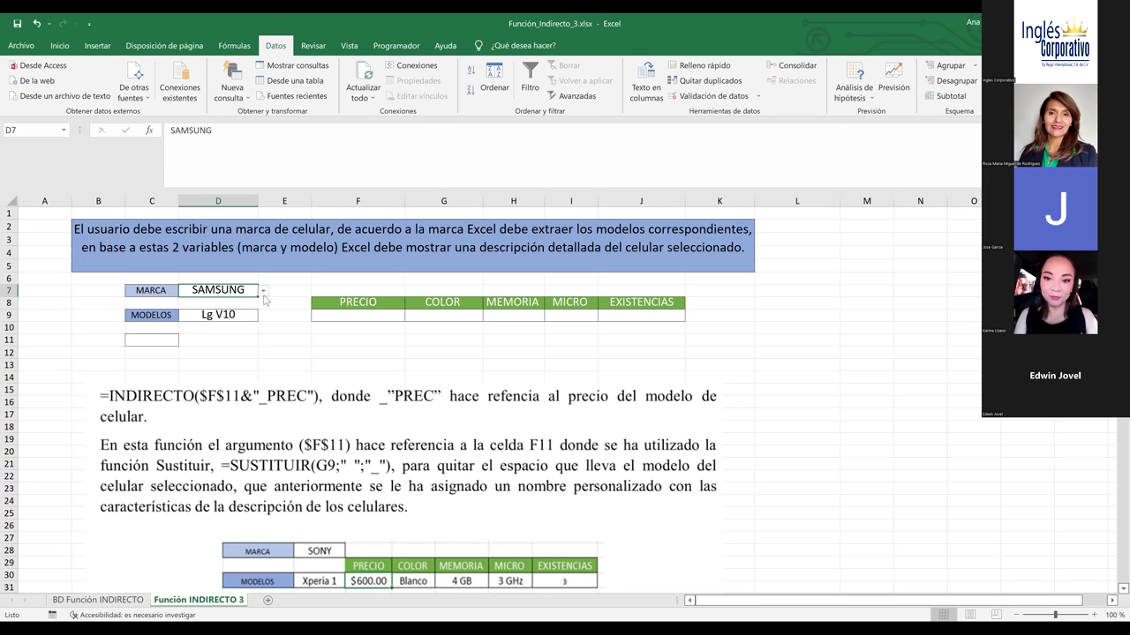
# - Set the MARCA cell D7 to MOTOROLA and choose Droid Turbo in the MODELOS cell D9
pyautogui.click(263, 290)
pyautogui.click(251, 321)
pyautogui.click(250, 318)
pyautogui.click(263, 315)
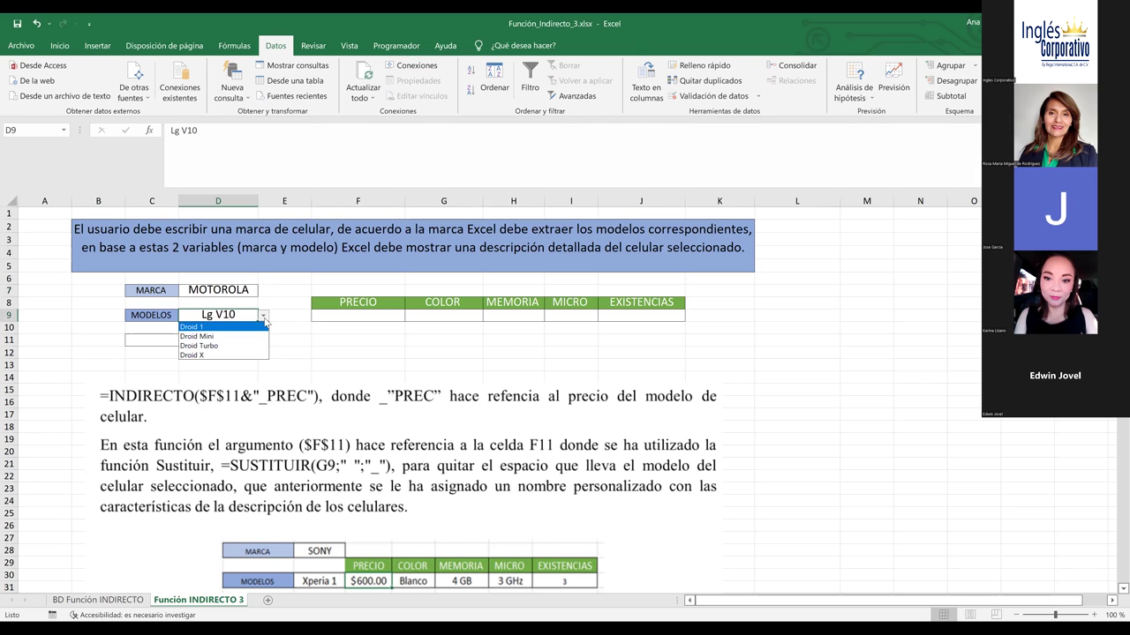
pyautogui.click(228, 345)
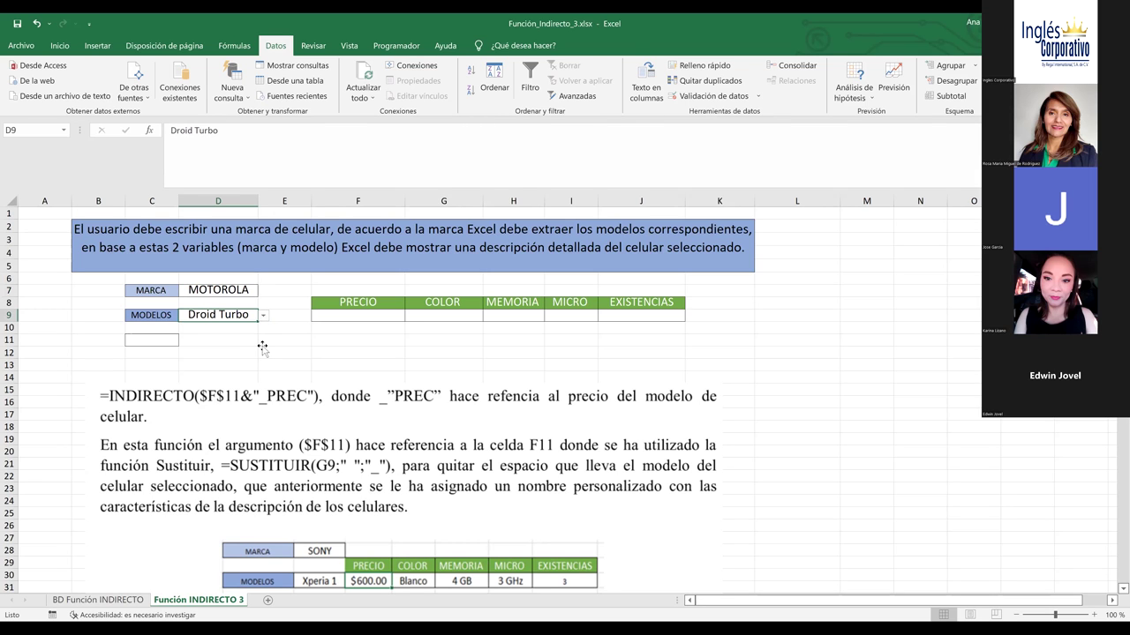
pyautogui.click(284, 340)
# - Try SONY and then MOTOROLA as the brand in the MARCA cell D7
pyautogui.click(221, 291)
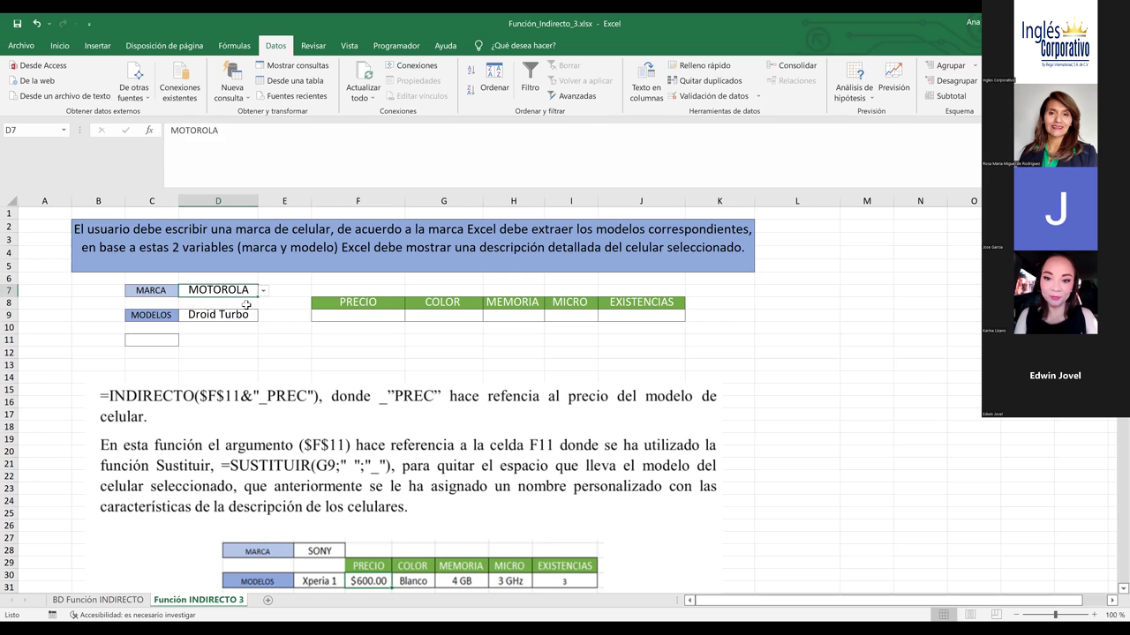
pyautogui.click(251, 313)
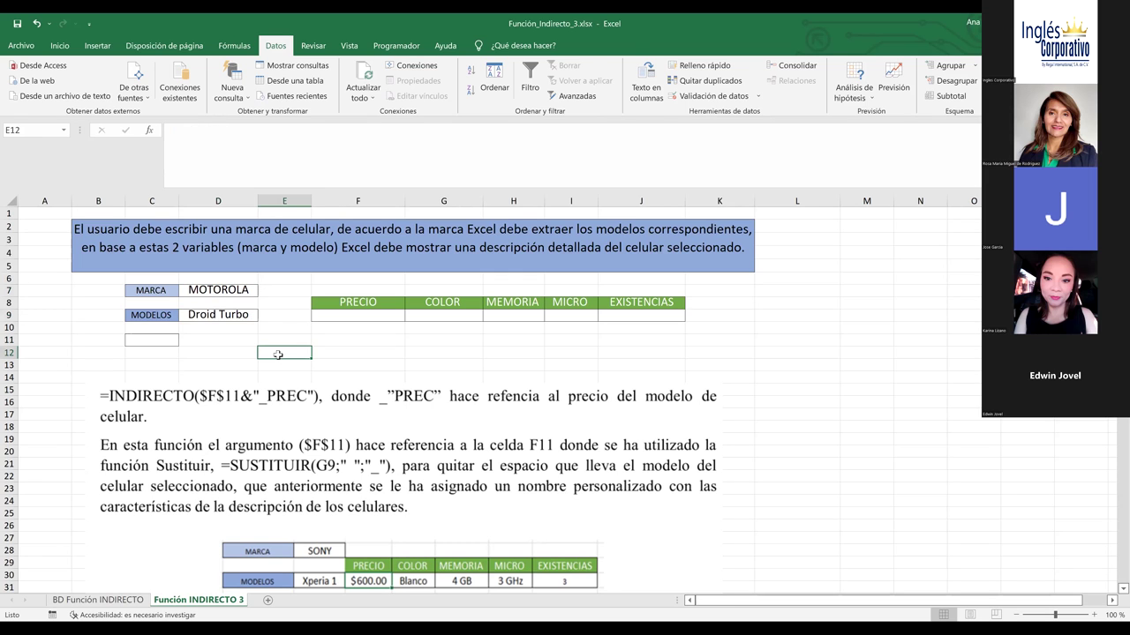
pyautogui.click(237, 293)
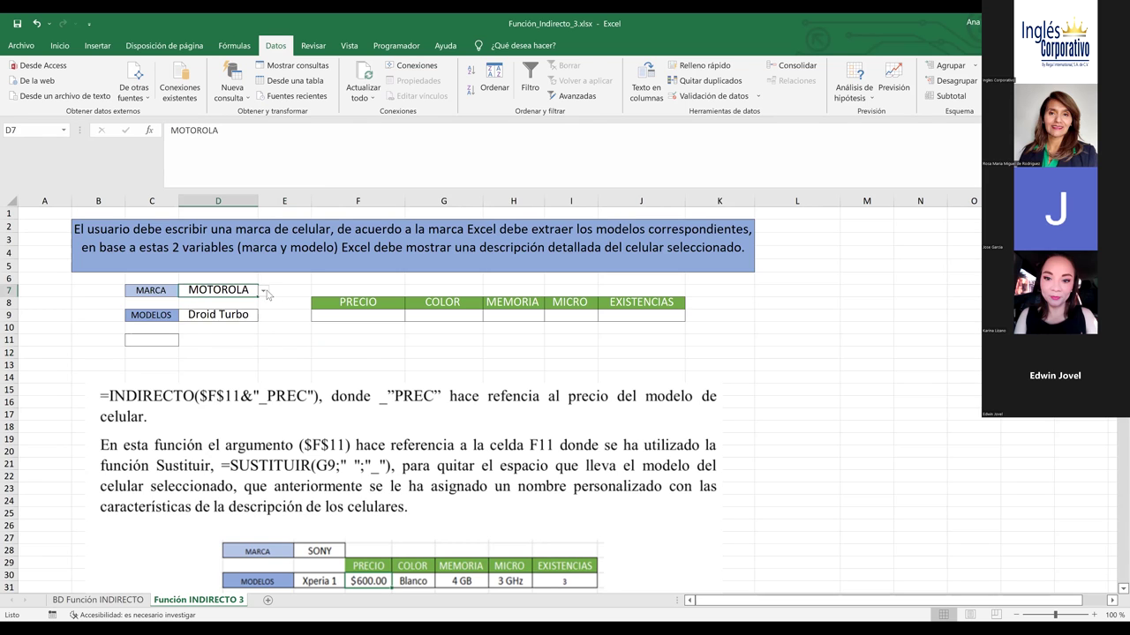
pyautogui.click(264, 292)
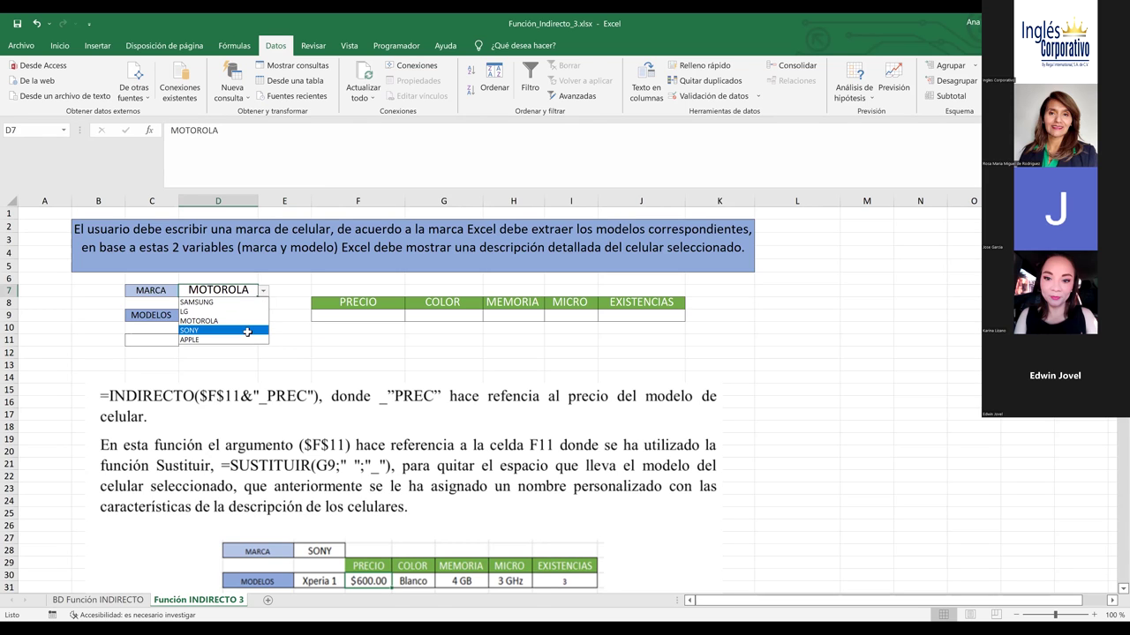
pyautogui.click(225, 330)
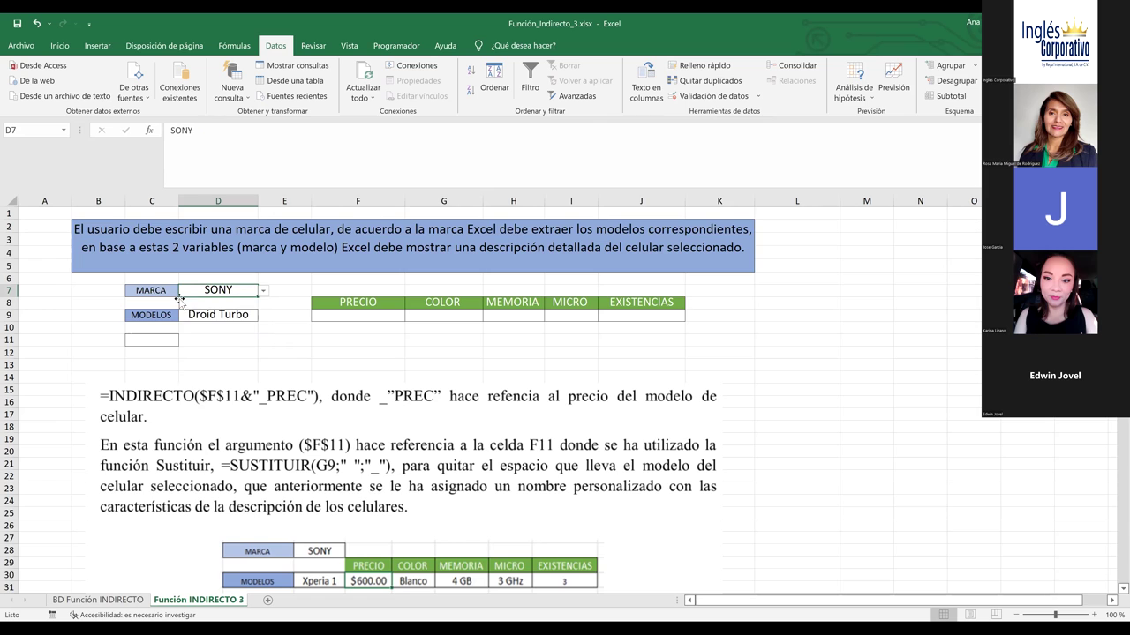
pyautogui.click(263, 290)
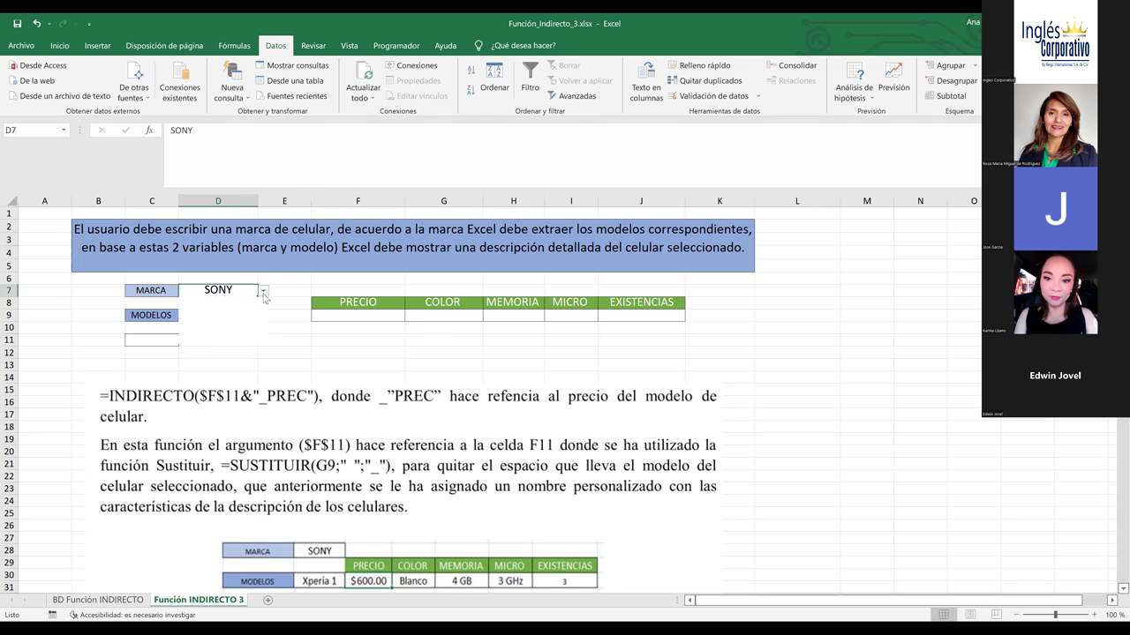
pyautogui.click(260, 321)
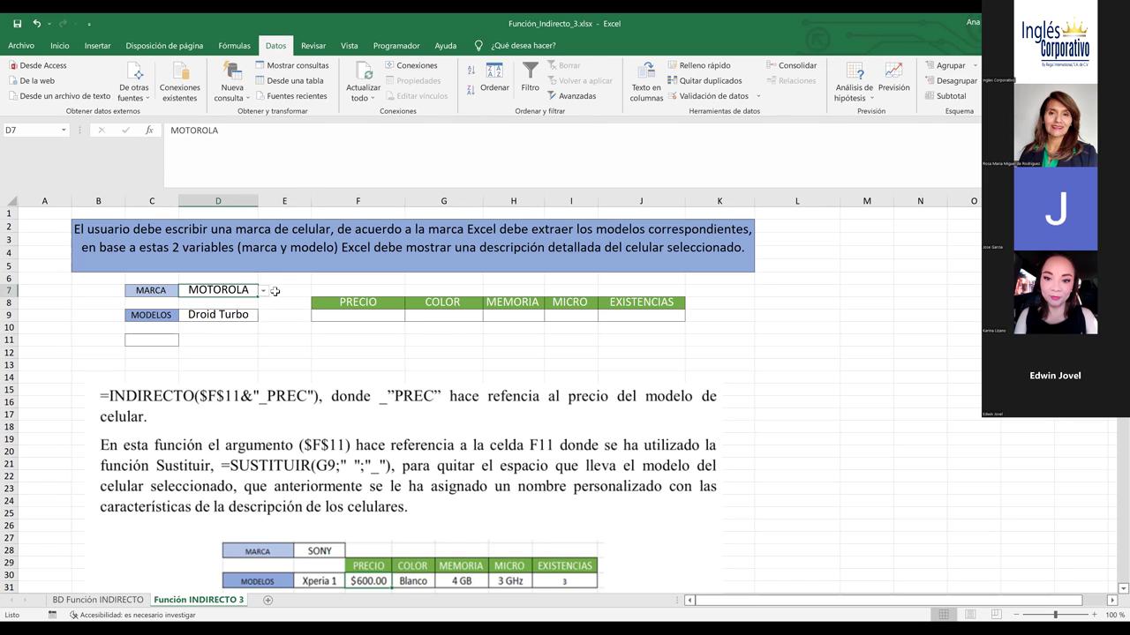
pyautogui.press('Right')
# - Set the MARCA in cell D7 to APPLE
pyautogui.click(241, 288)
pyautogui.click(263, 291)
pyautogui.click(234, 339)
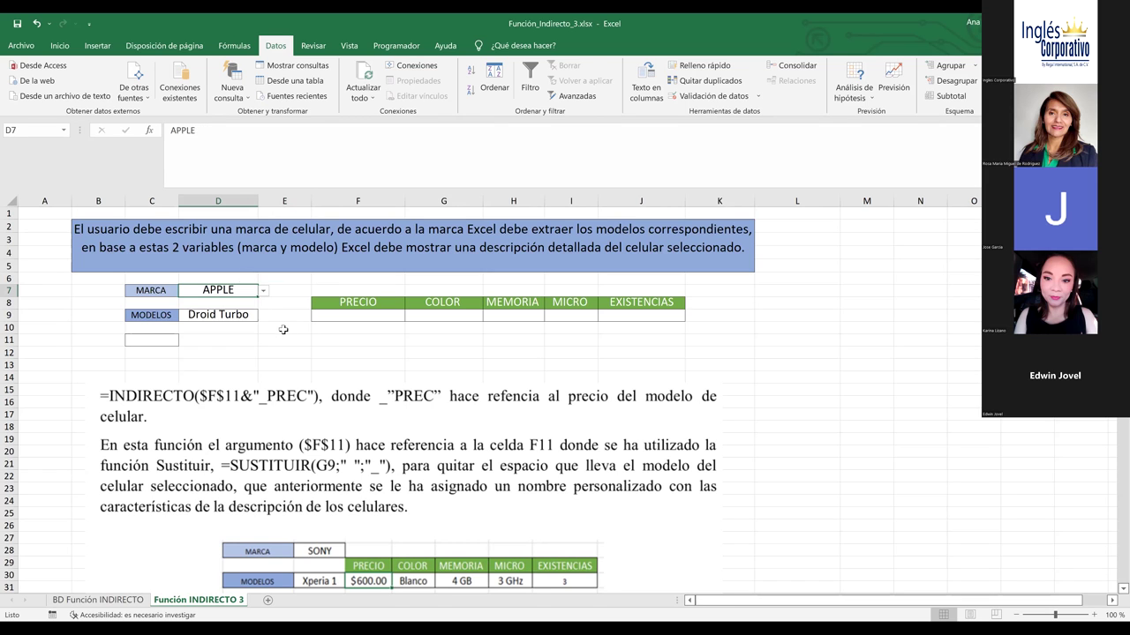
pyautogui.click(283, 329)
pyautogui.click(242, 290)
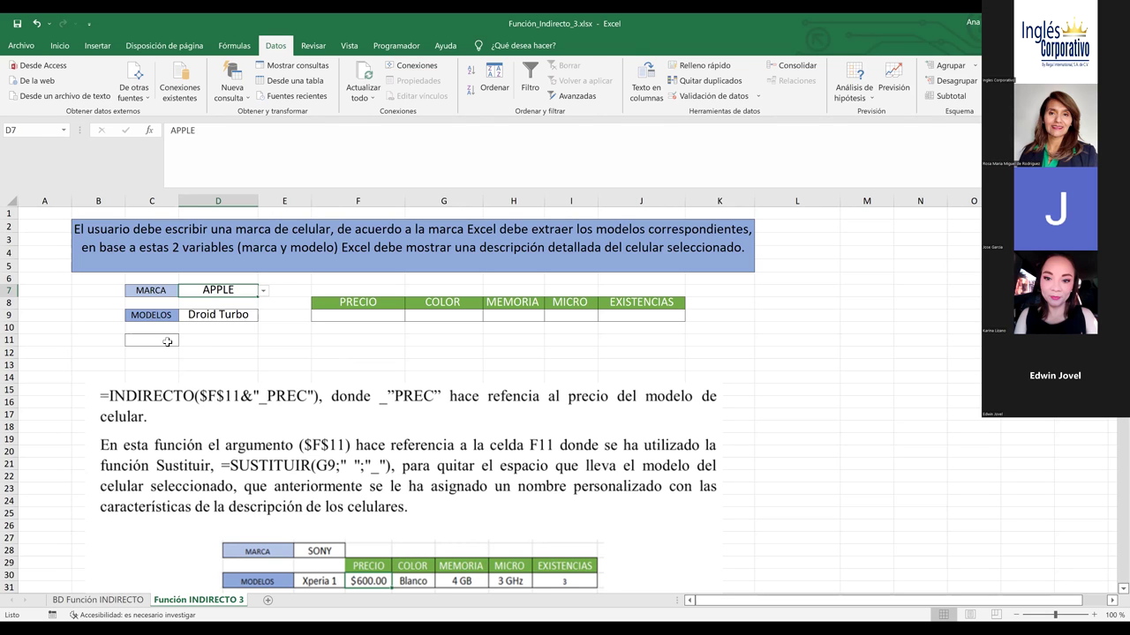
pyautogui.click(166, 341)
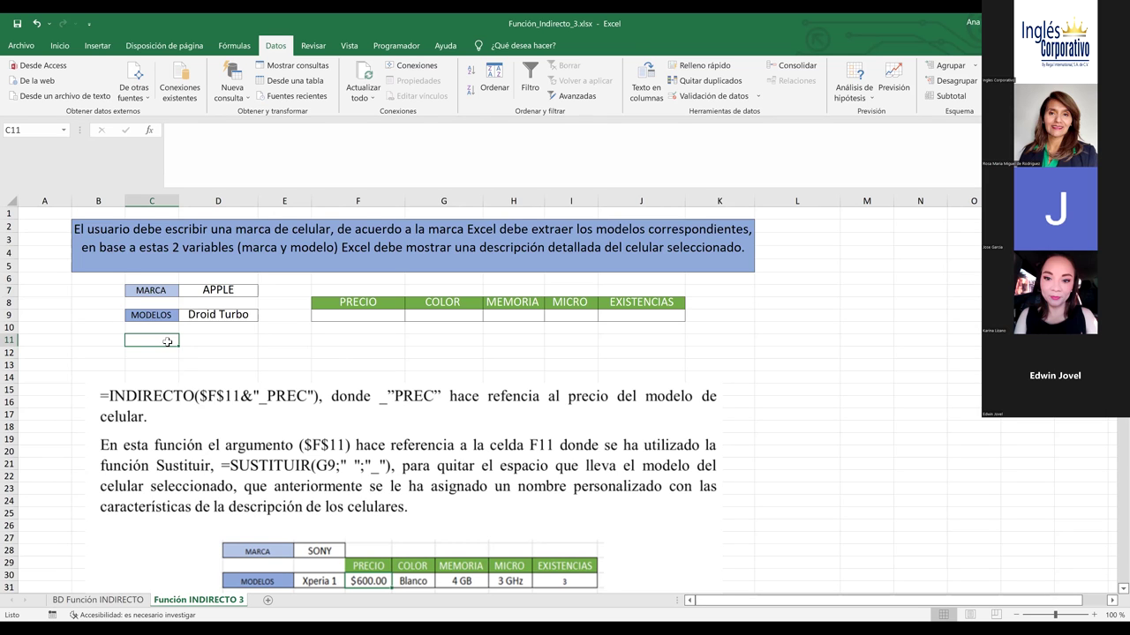
pyautogui.write('=')
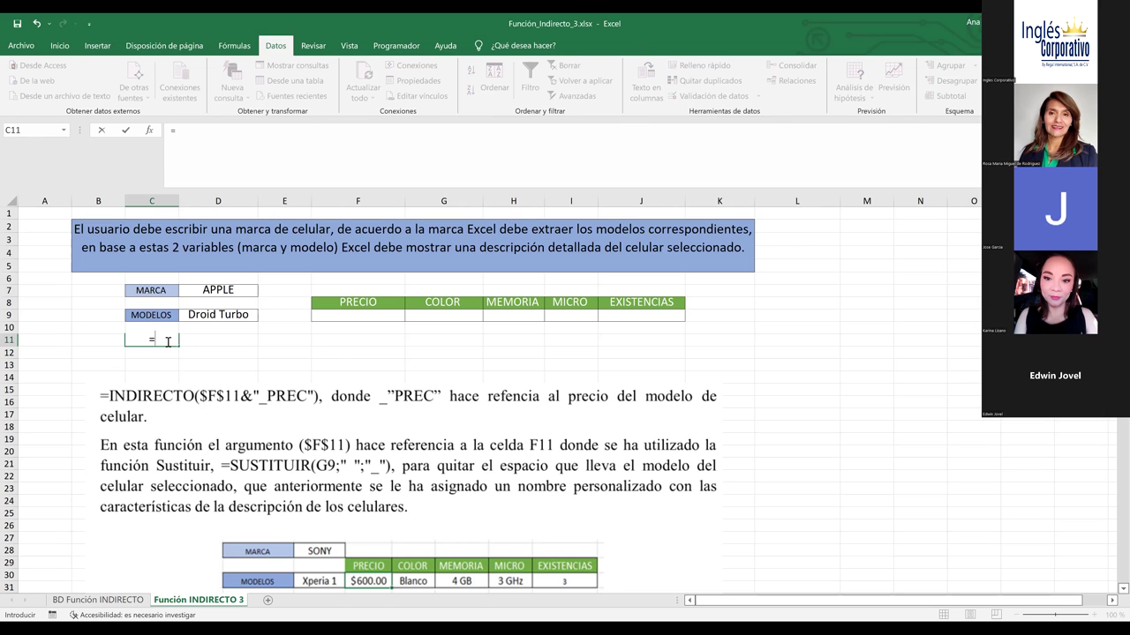
pyautogui.write('SUS')
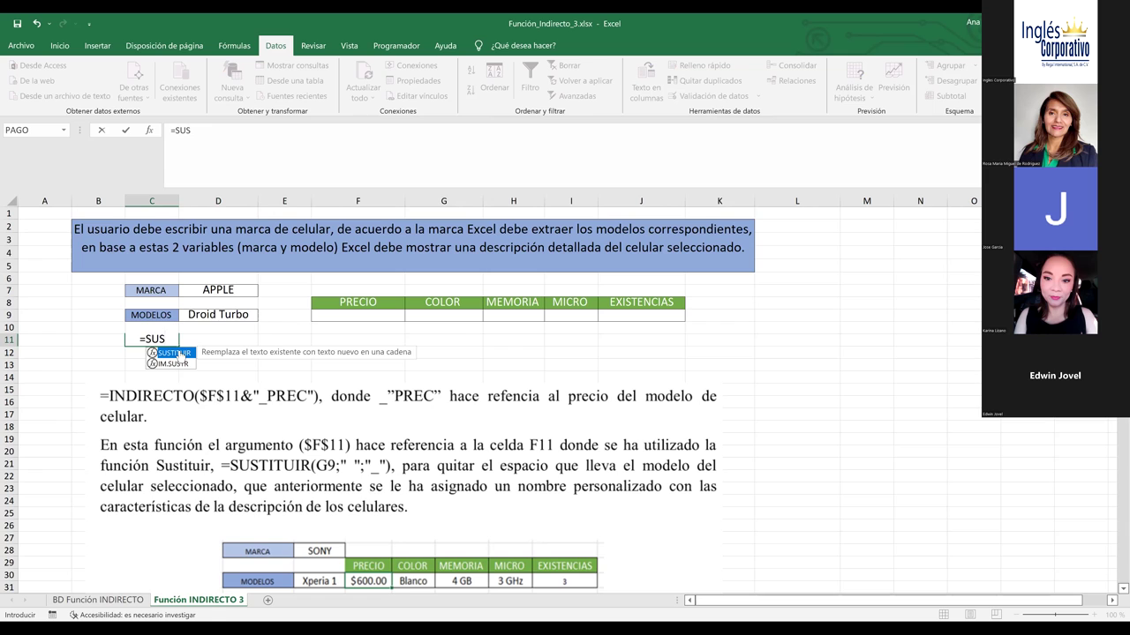
pyautogui.doubleClick(174, 353)
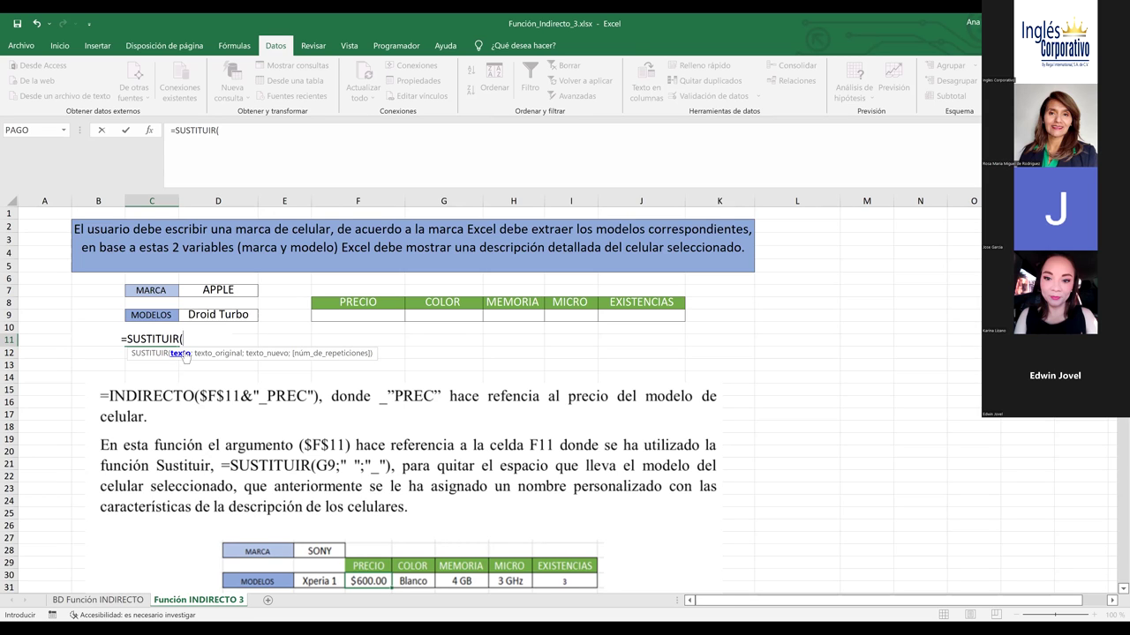
pyautogui.click(207, 315)
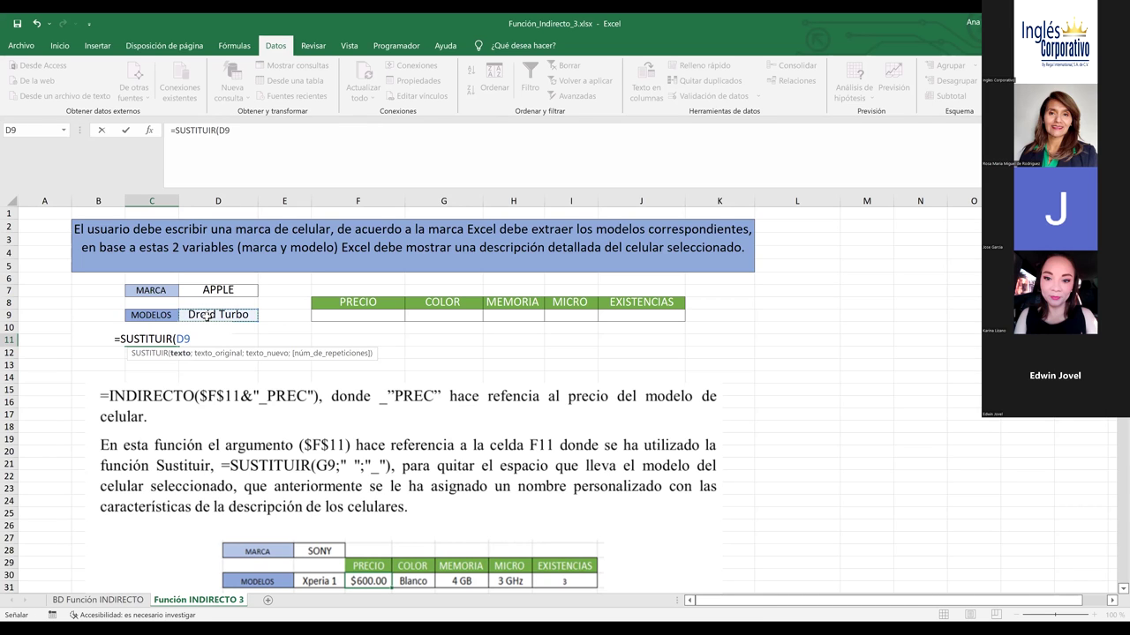
pyautogui.write(';')
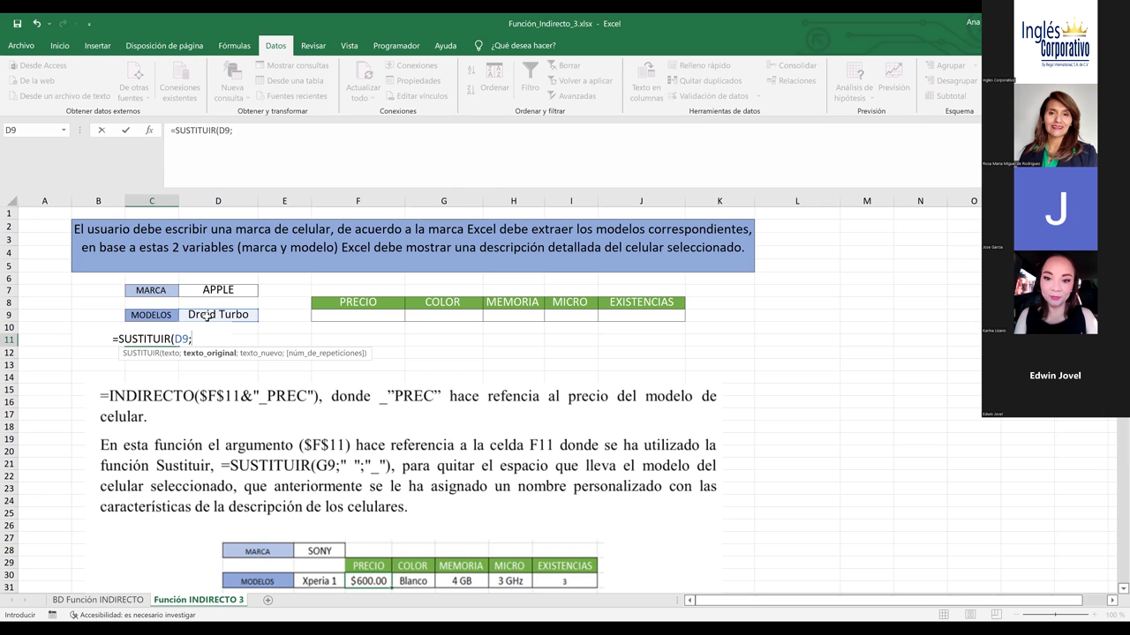
pyautogui.press('Escape')
pyautogui.click(55, 376)
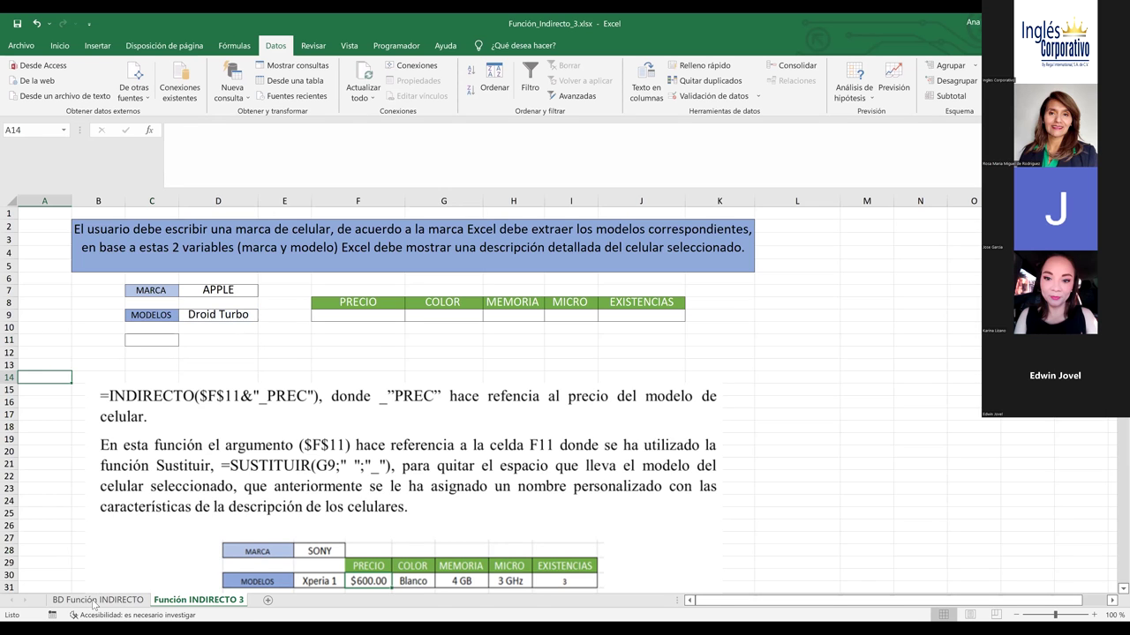
# - On the BD Función INDIRECTO sheet, examine the SAMSUNG model rows and their price, color, stock, memory and micro details
pyautogui.click(94, 601)
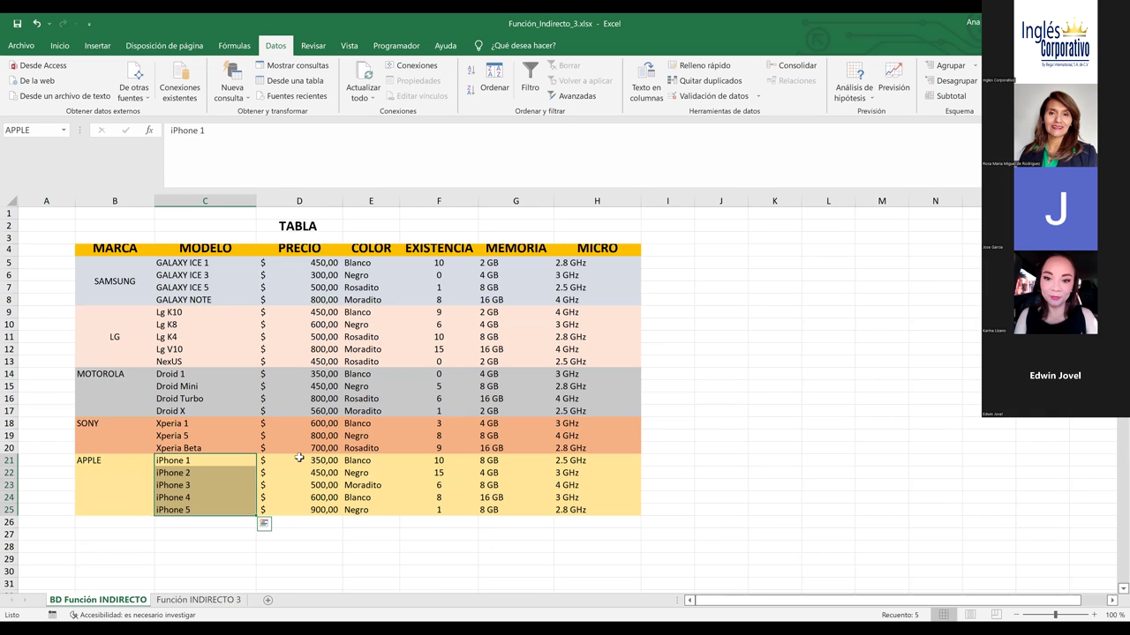
pyautogui.press('Right')
pyautogui.click(198, 263)
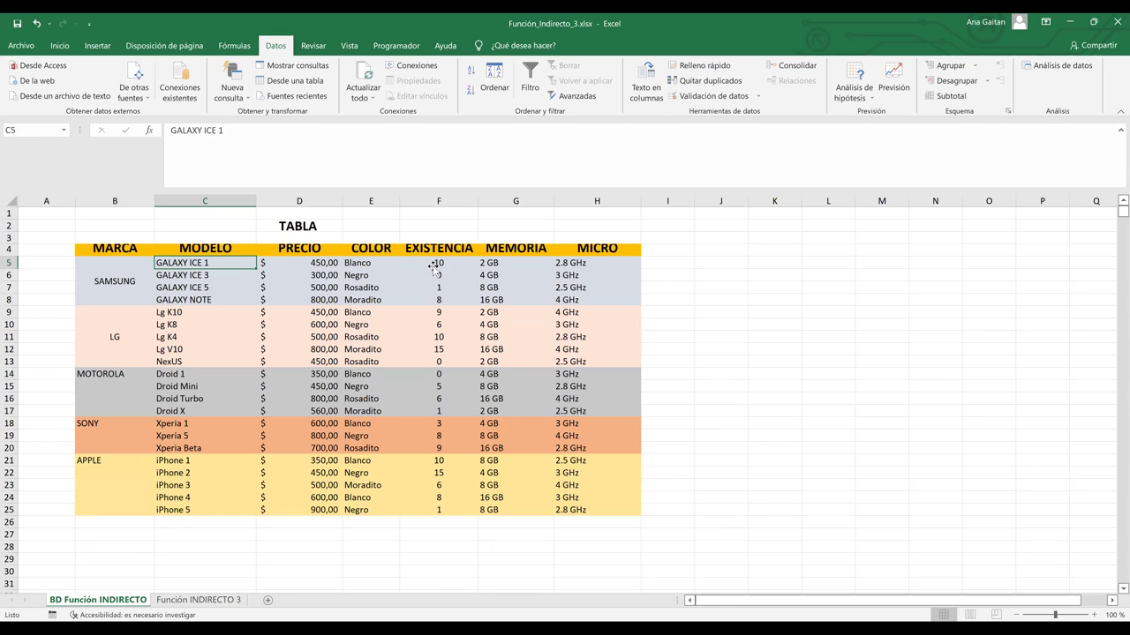
pyautogui.click(551, 273)
pyautogui.click(573, 275)
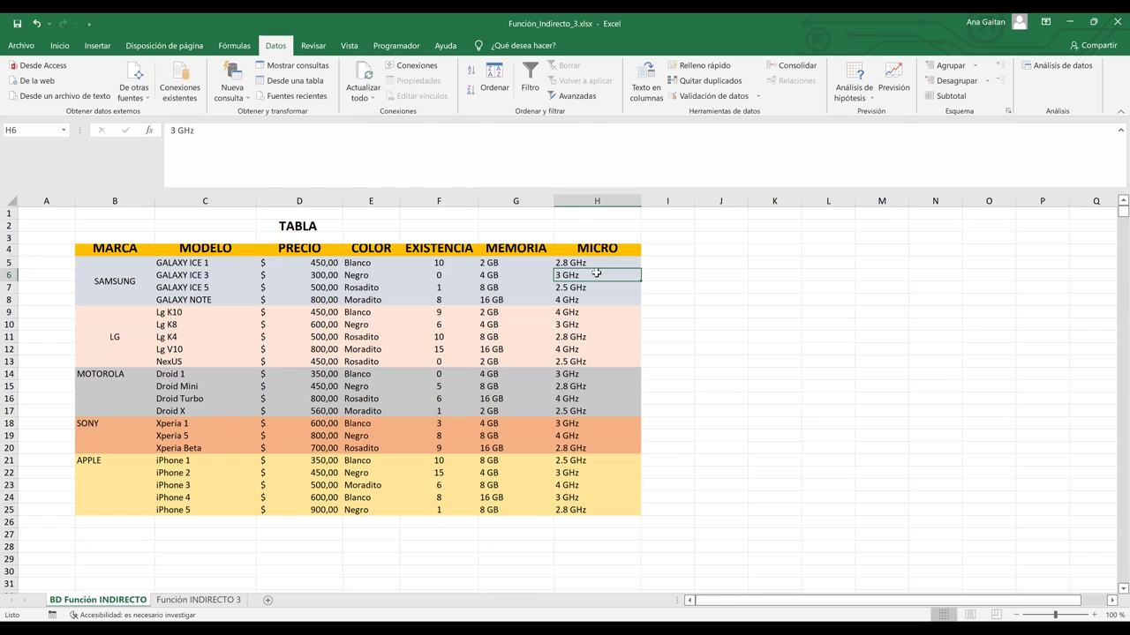
pyautogui.click(589, 293)
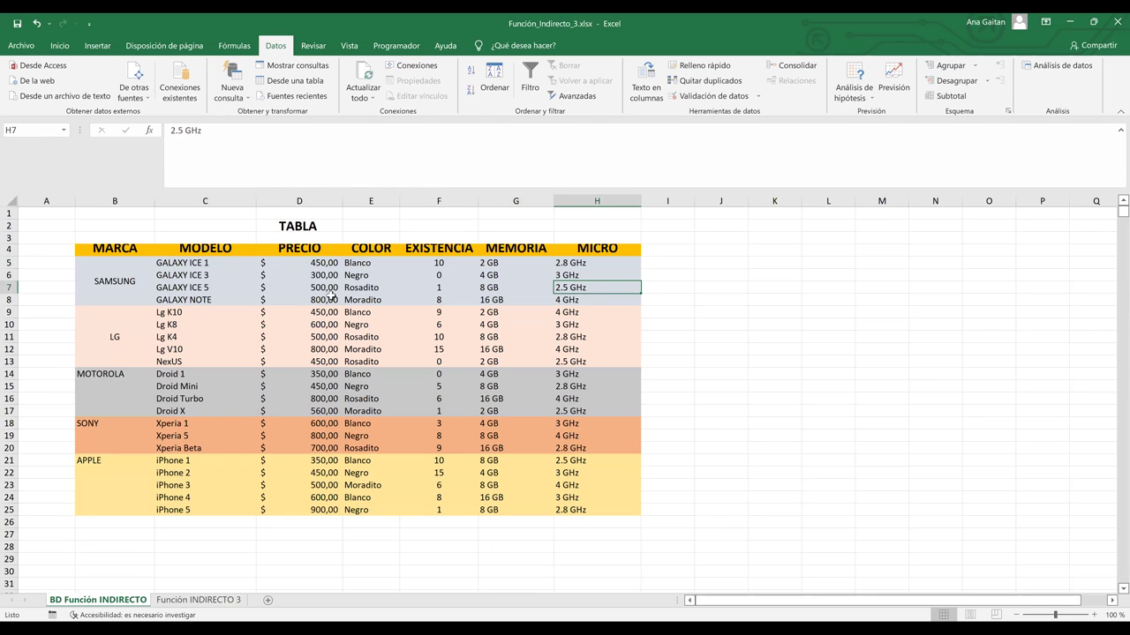
pyautogui.click(332, 297)
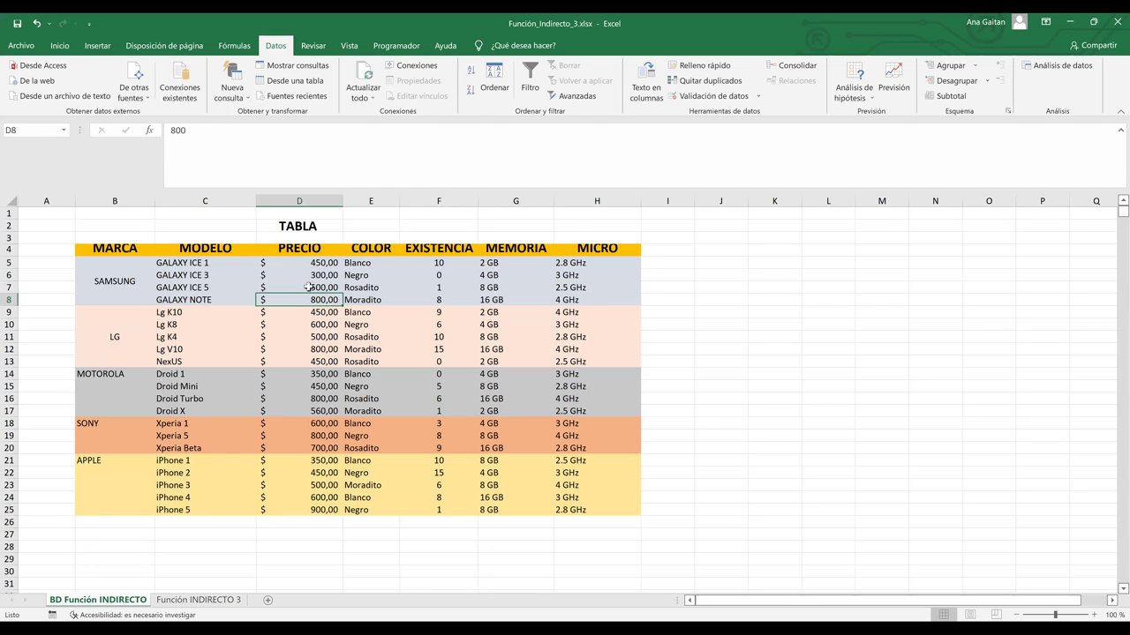
pyautogui.click(221, 266)
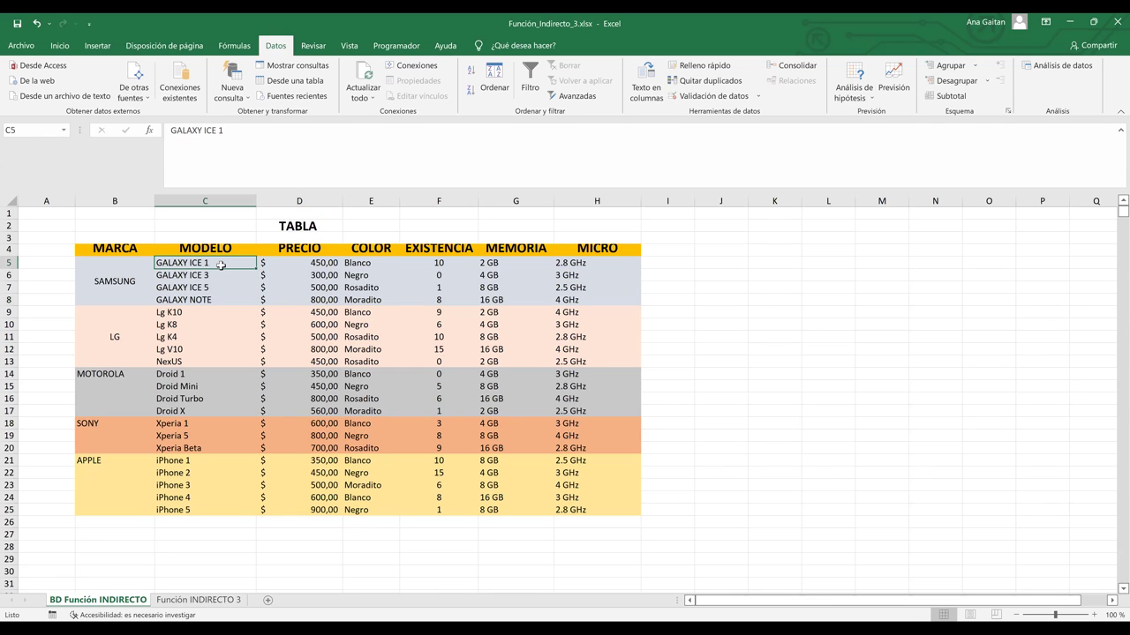
# - Define the workbook-scope name GALAXY_ICE_1_PRE for the GALAXY ICE 1 price in cell D5
pyautogui.click(297, 266)
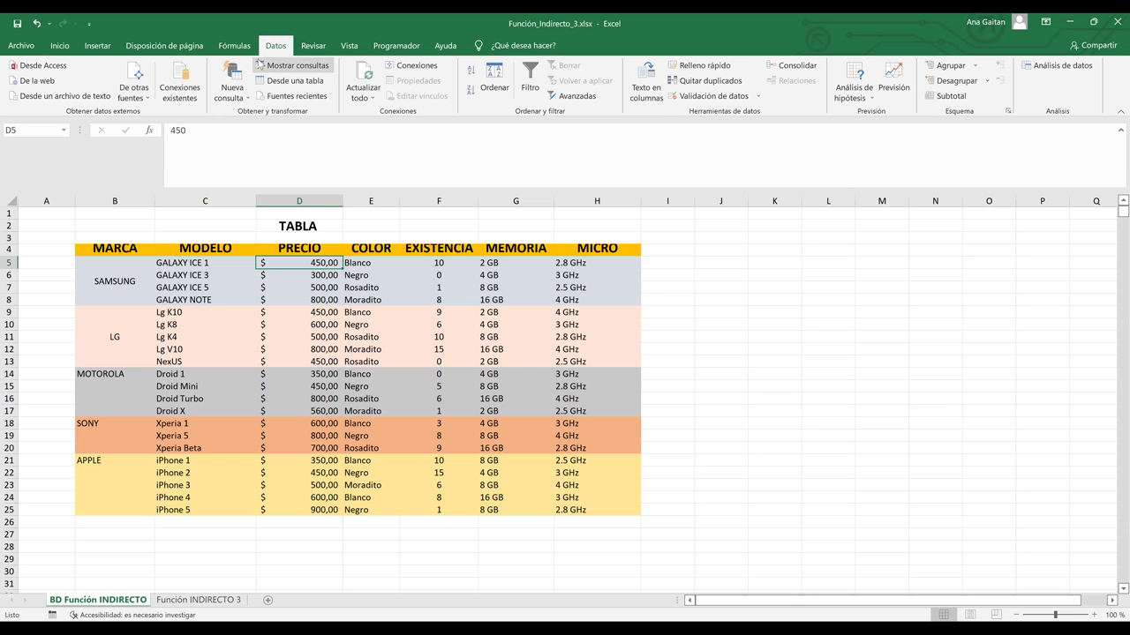
pyautogui.click(234, 45)
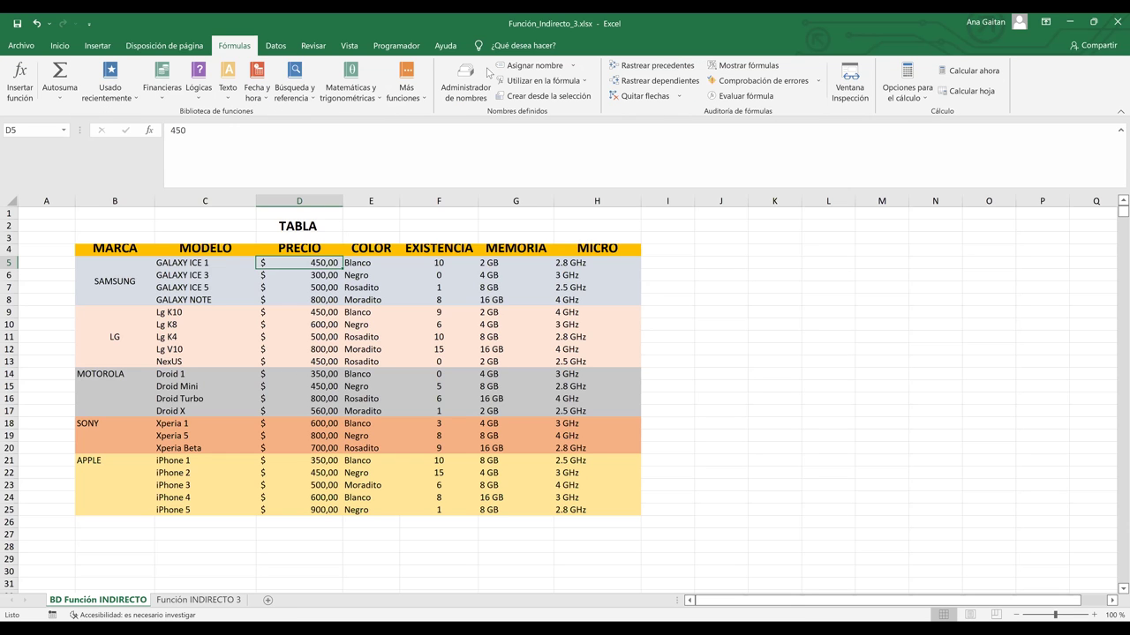
pyautogui.click(487, 77)
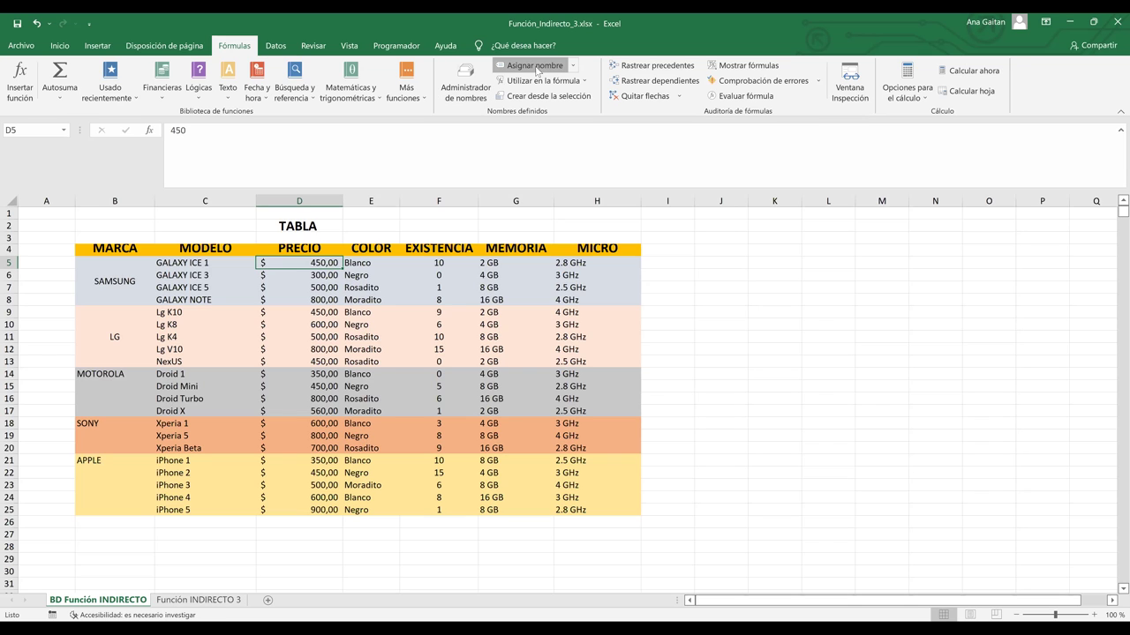
pyautogui.click(533, 65)
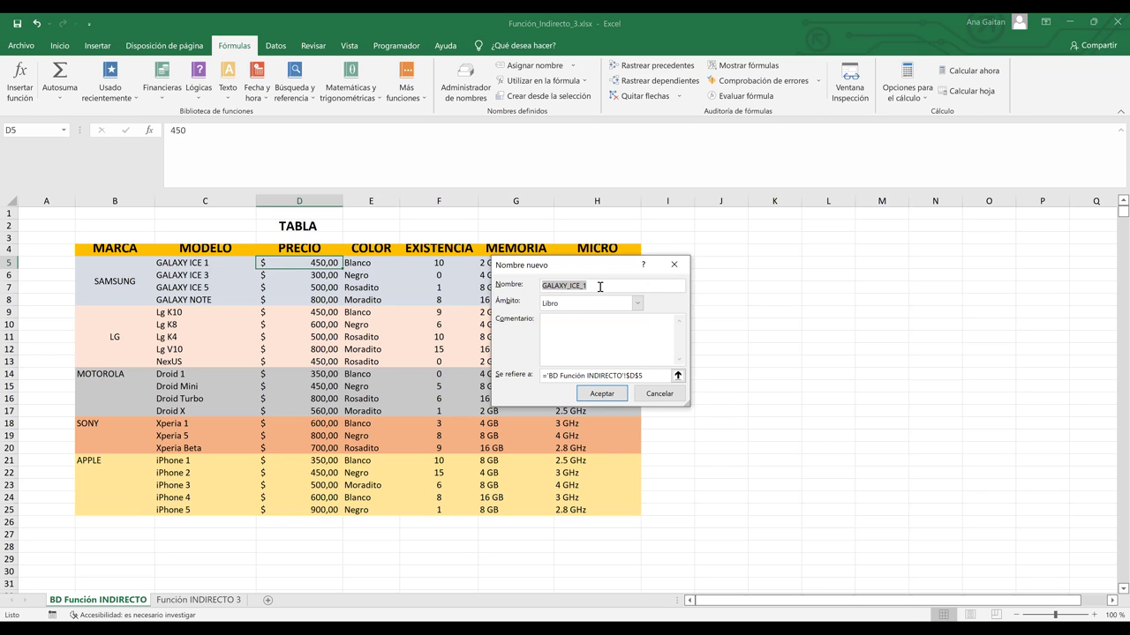
pyautogui.click(600, 287)
pyautogui.write('PRE')
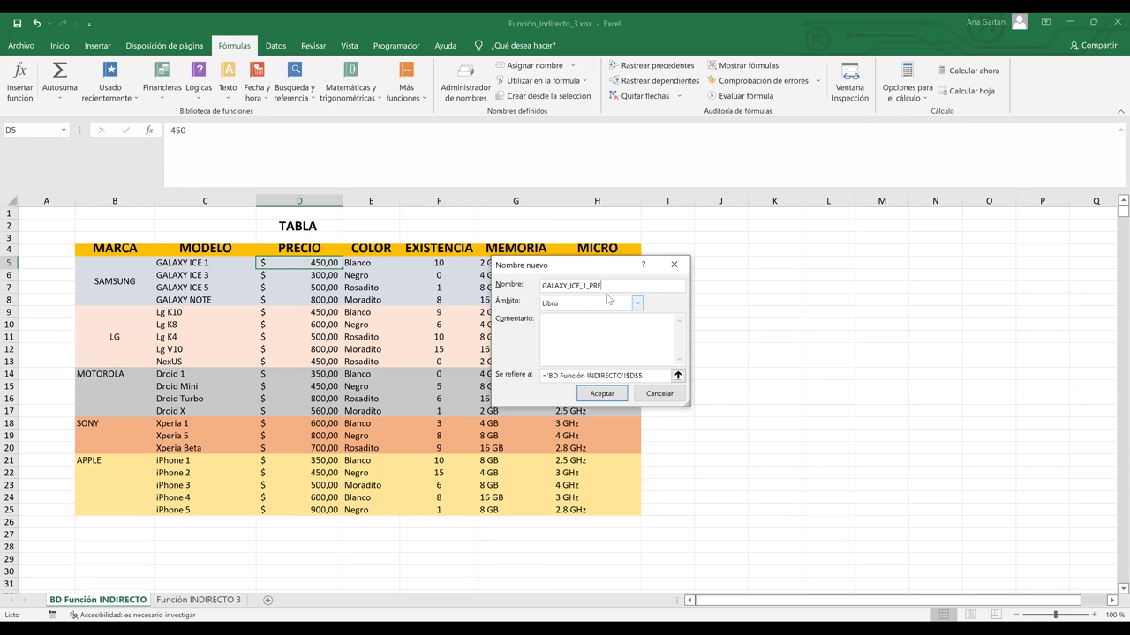
pyautogui.click(645, 377)
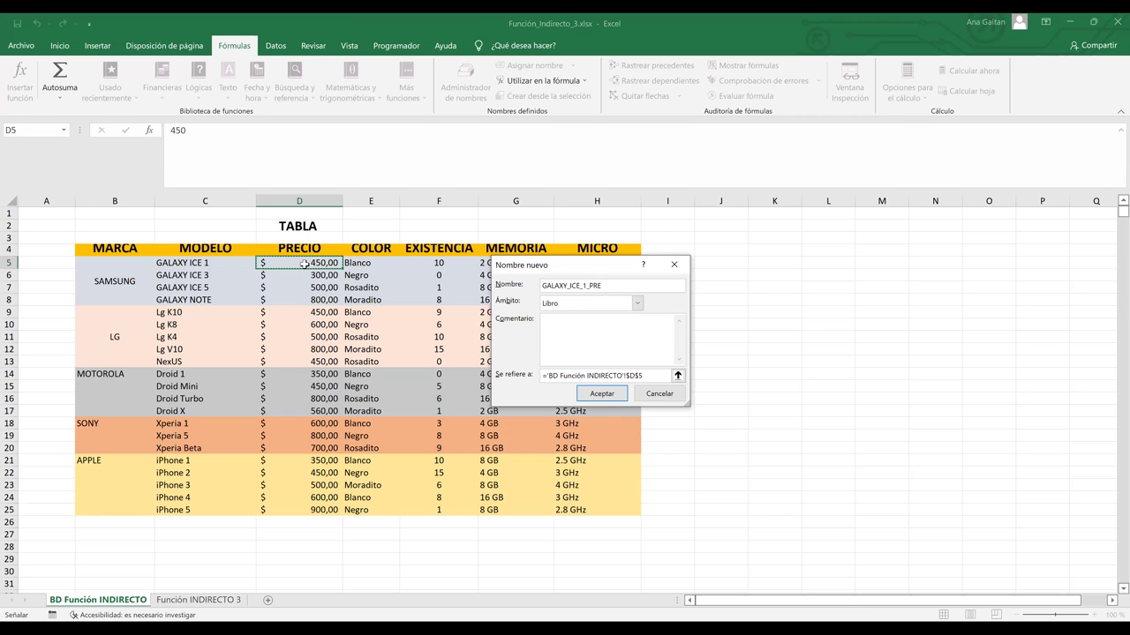
pyautogui.click(611, 394)
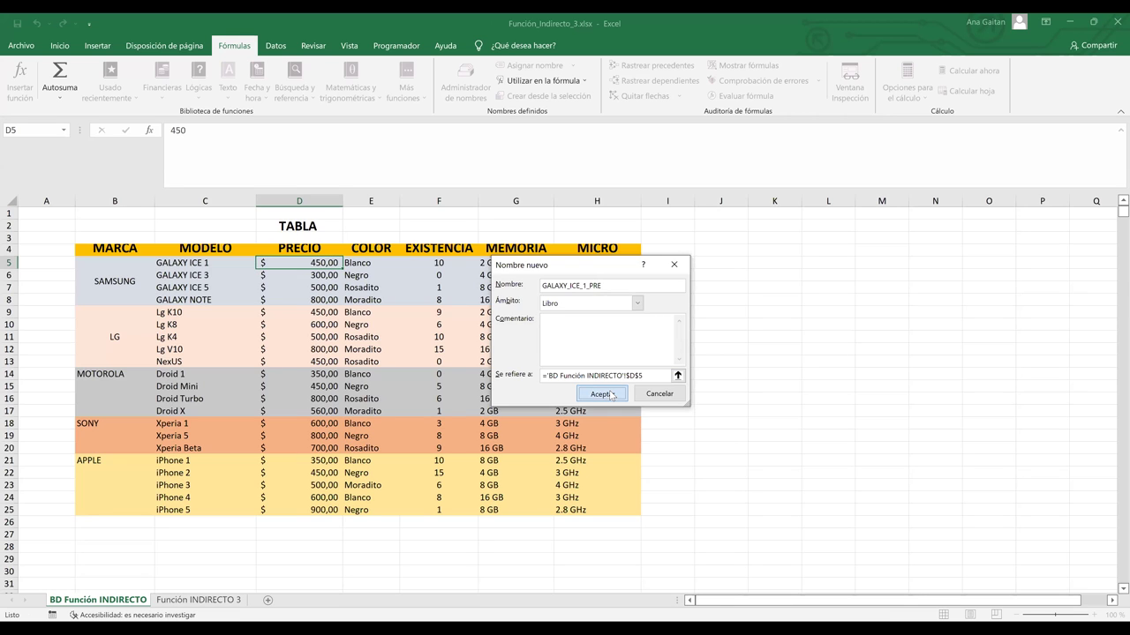
# - Define the name GALAXY_ICE_3_PRE for the GALAXY ICE 3 price in cell D6
pyautogui.click(332, 275)
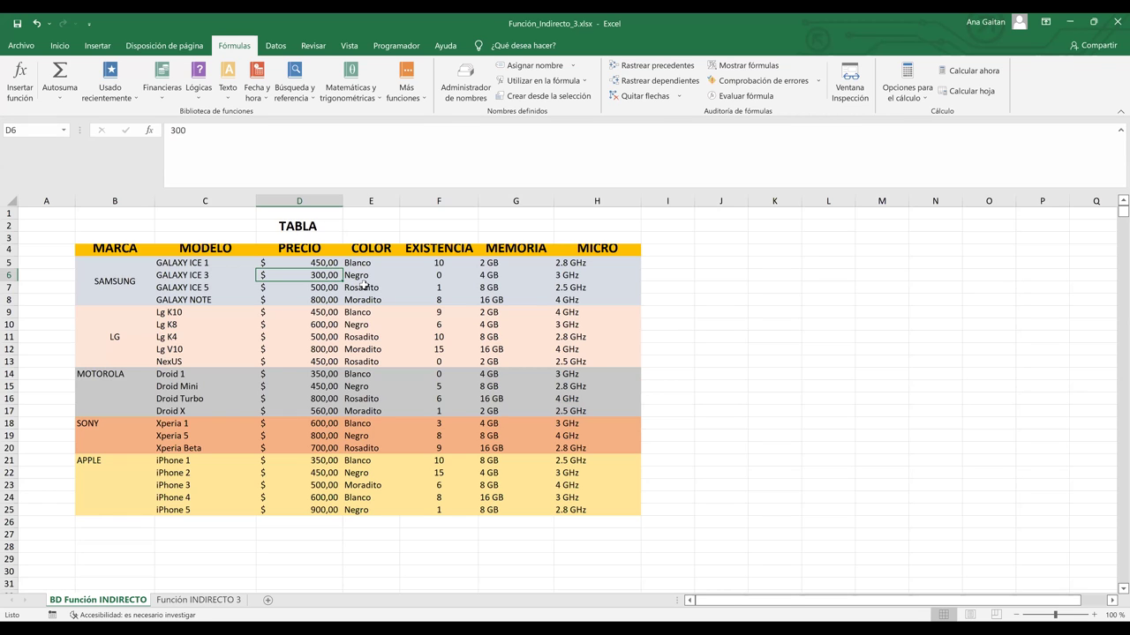
pyautogui.click(512, 70)
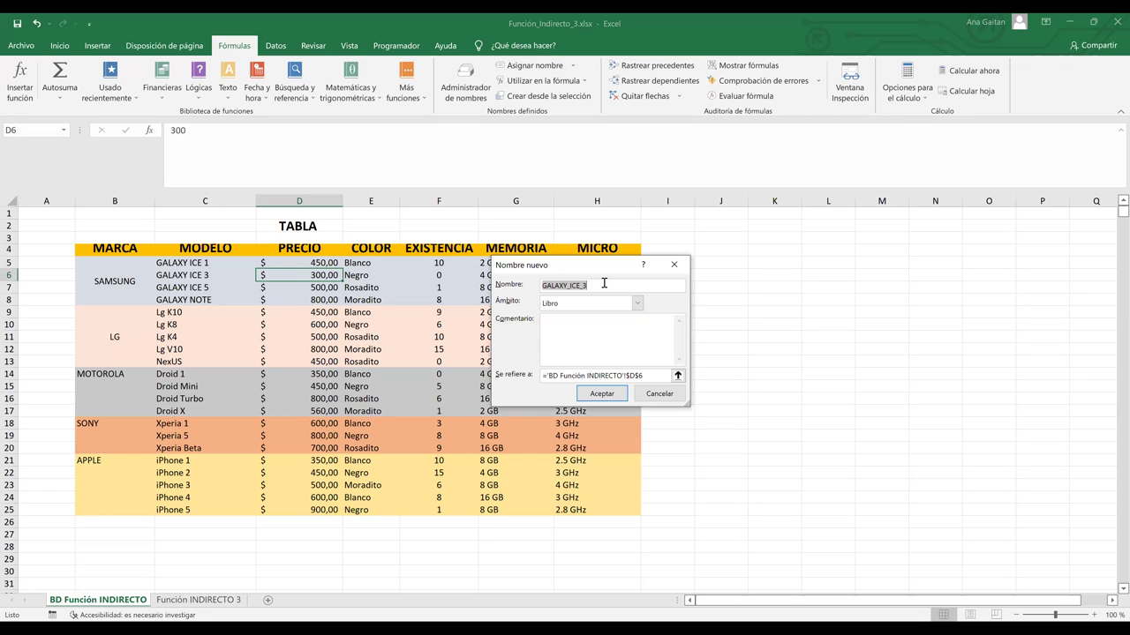
pyautogui.click(603, 283)
pyautogui.write('_PRE')
pyautogui.click(646, 377)
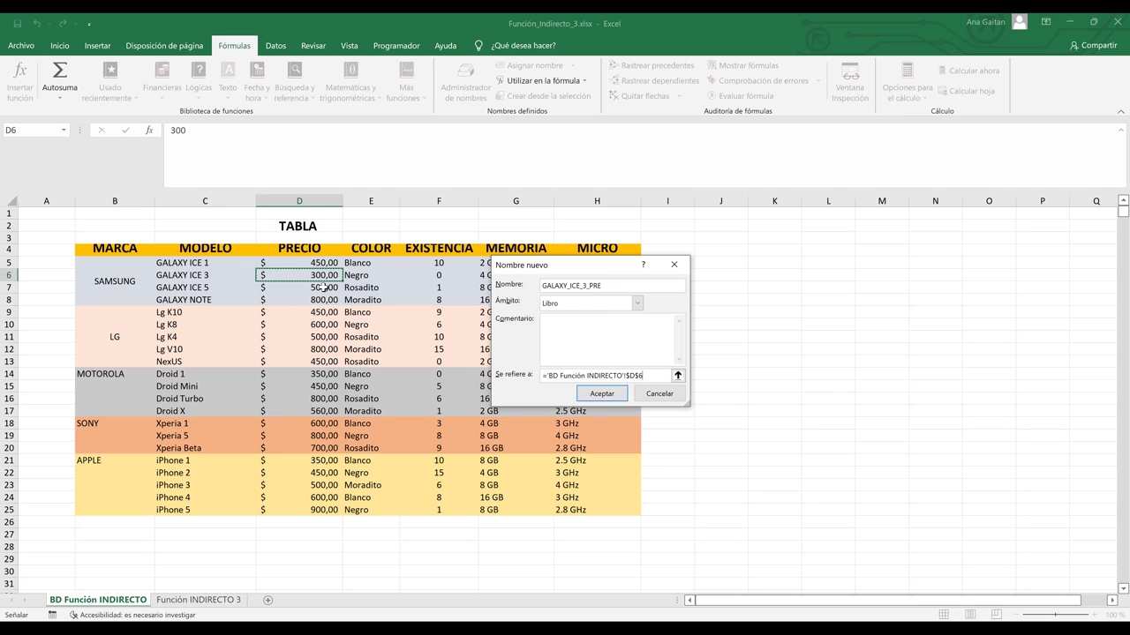
pyautogui.click(615, 399)
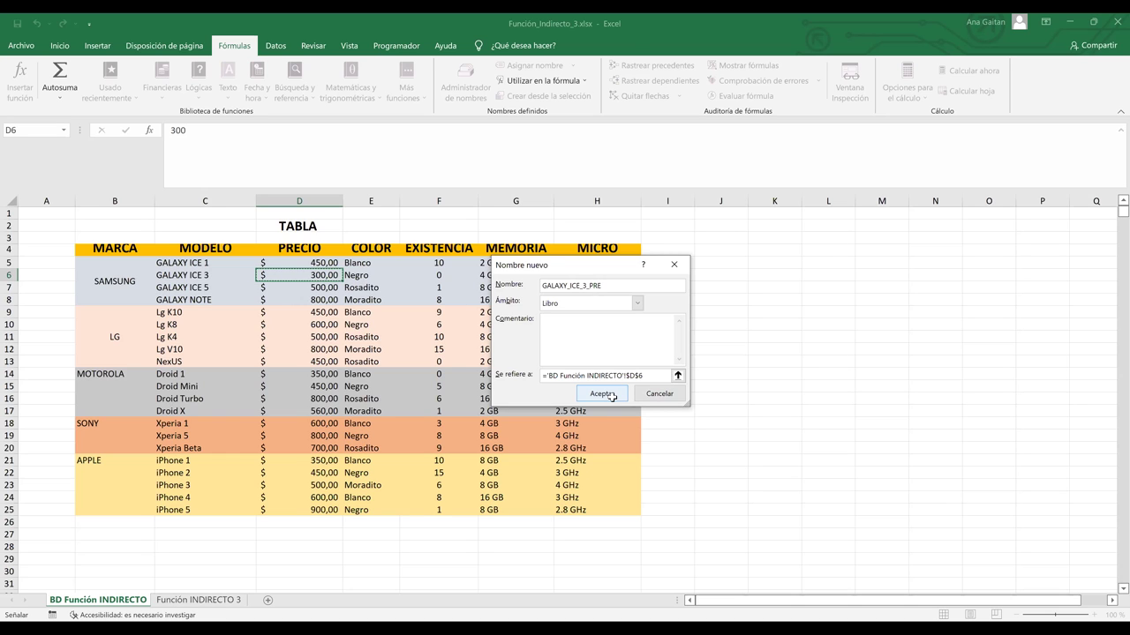
# - Define the name GALAXY_ICE_5_PRE for the GALAXY ICE 5 price in cell D7
pyautogui.click(331, 289)
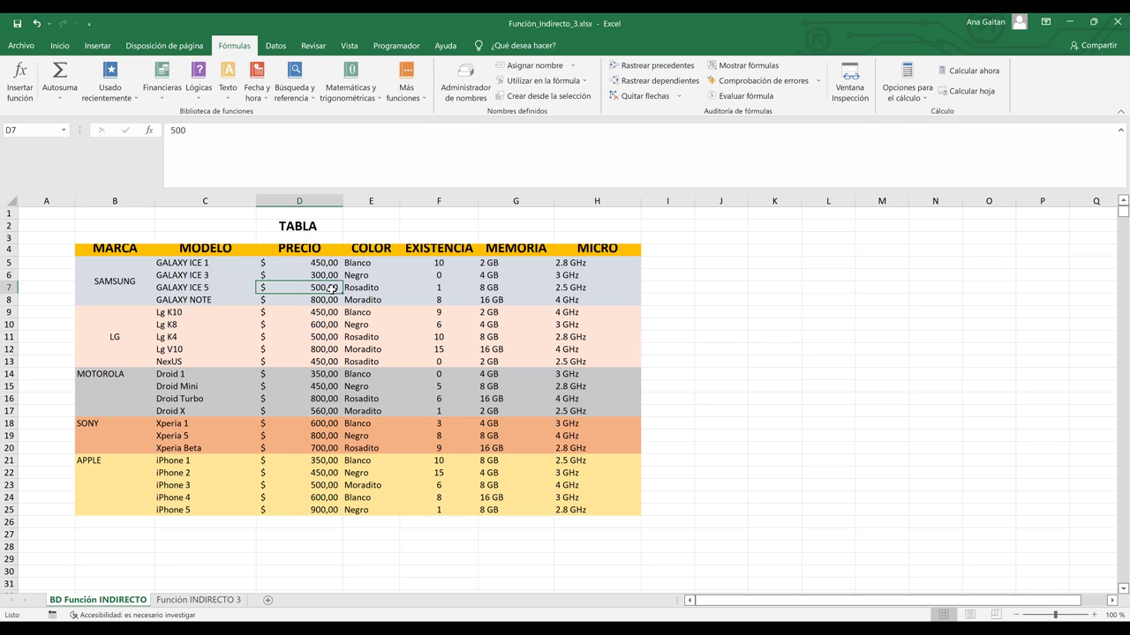
pyautogui.click(533, 67)
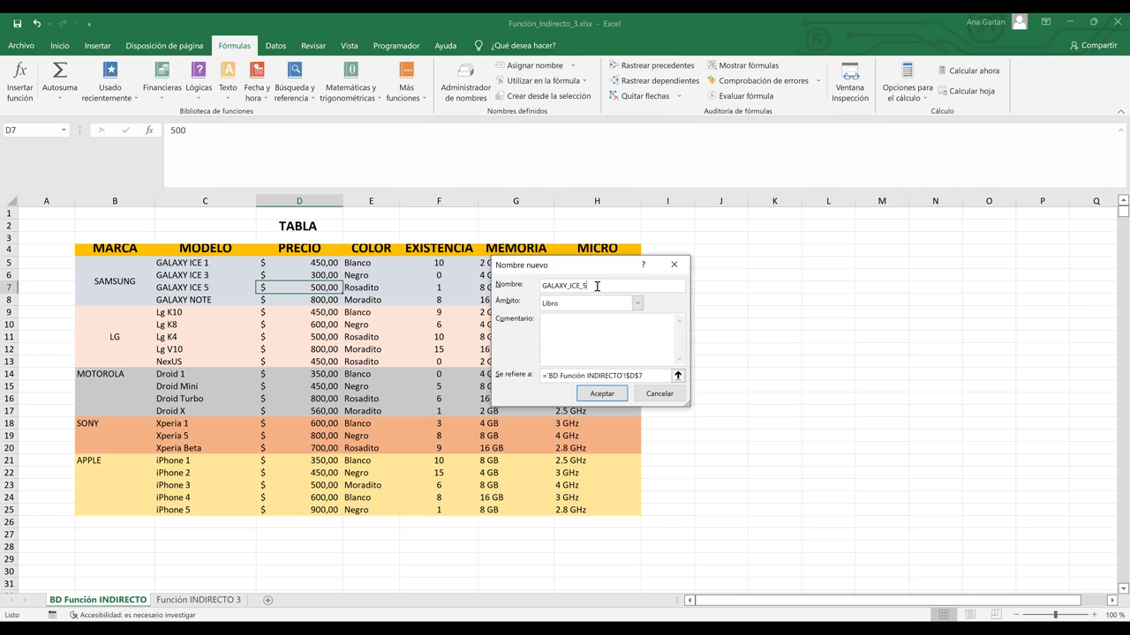
pyautogui.write('_PRE')
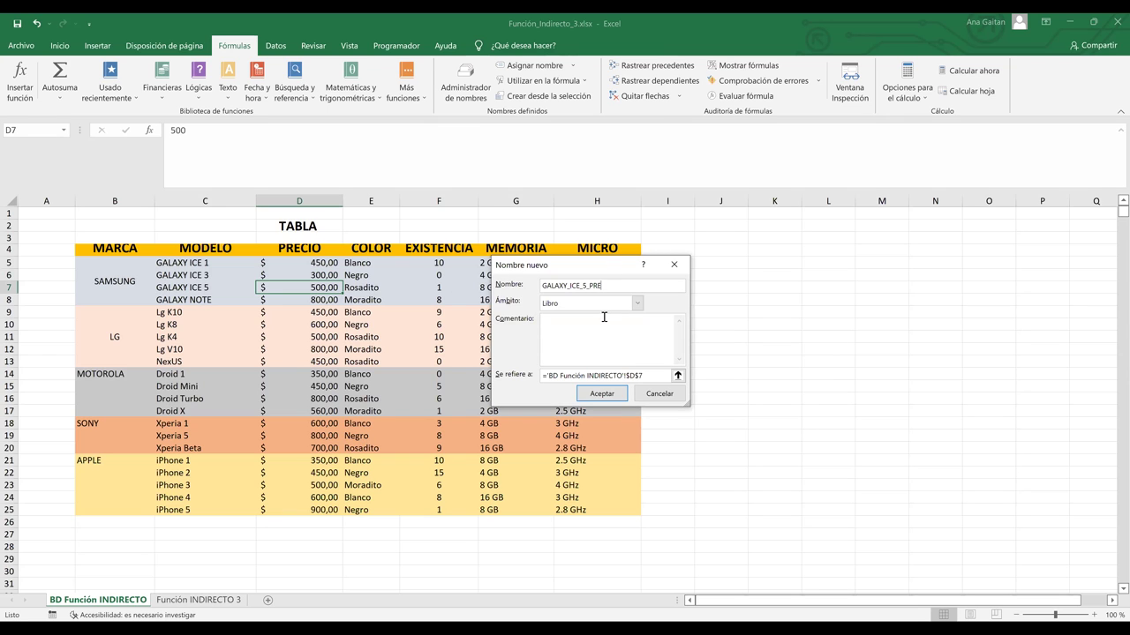
pyautogui.click(601, 393)
# - Define the name GALAXY_NOTE_PRE for the GALAXY NOTE price in cell D8
pyautogui.press('Return')
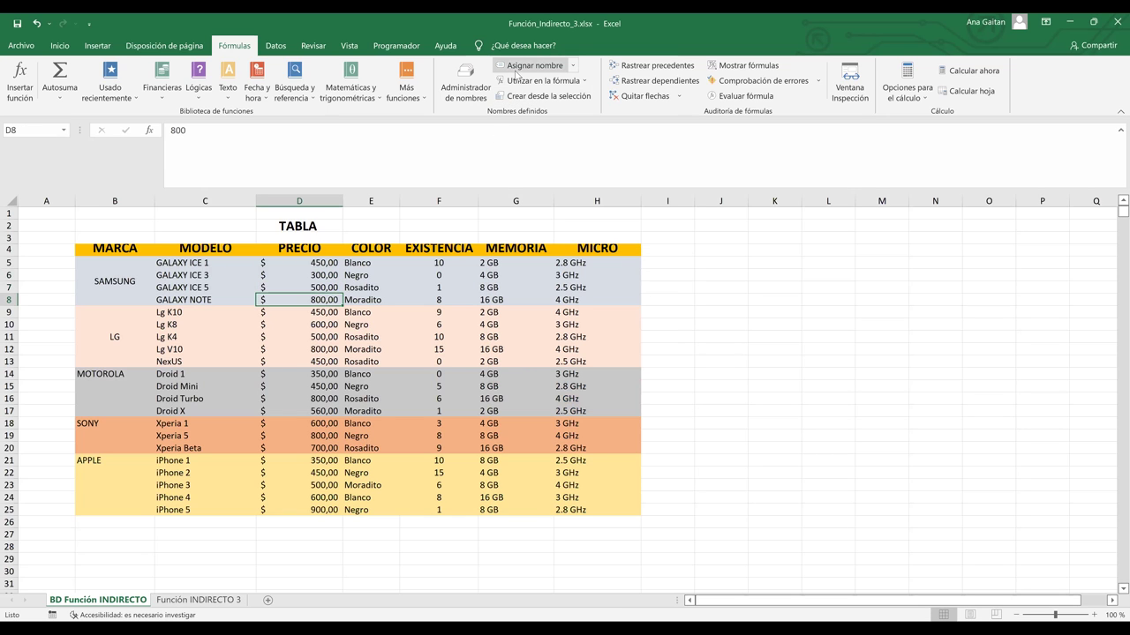
pyautogui.click(516, 70)
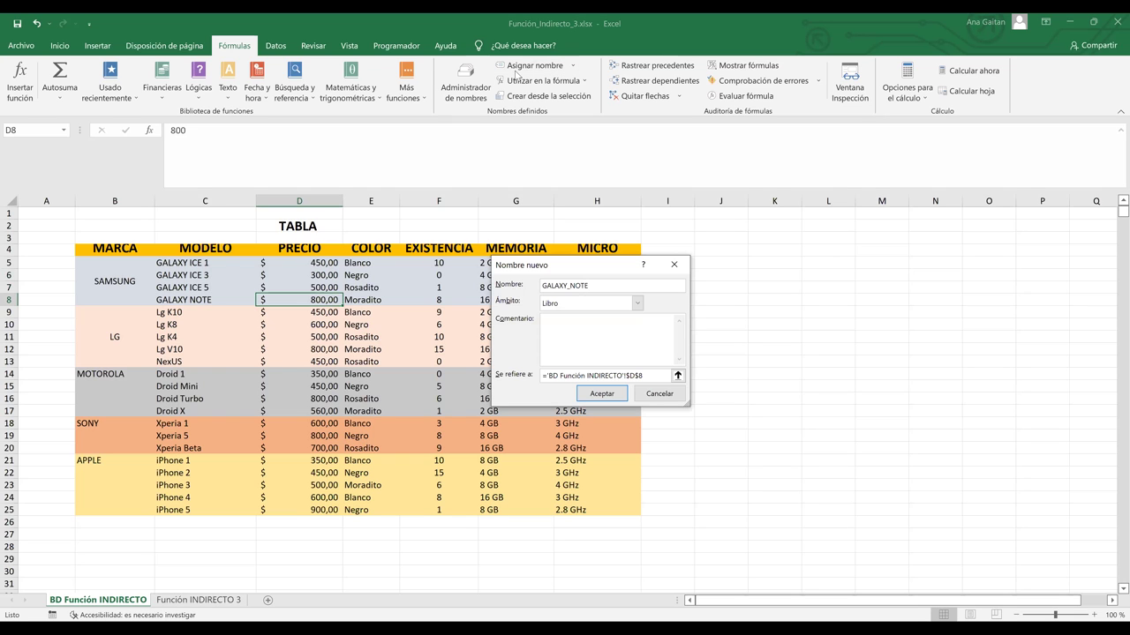
pyautogui.write('_PRE')
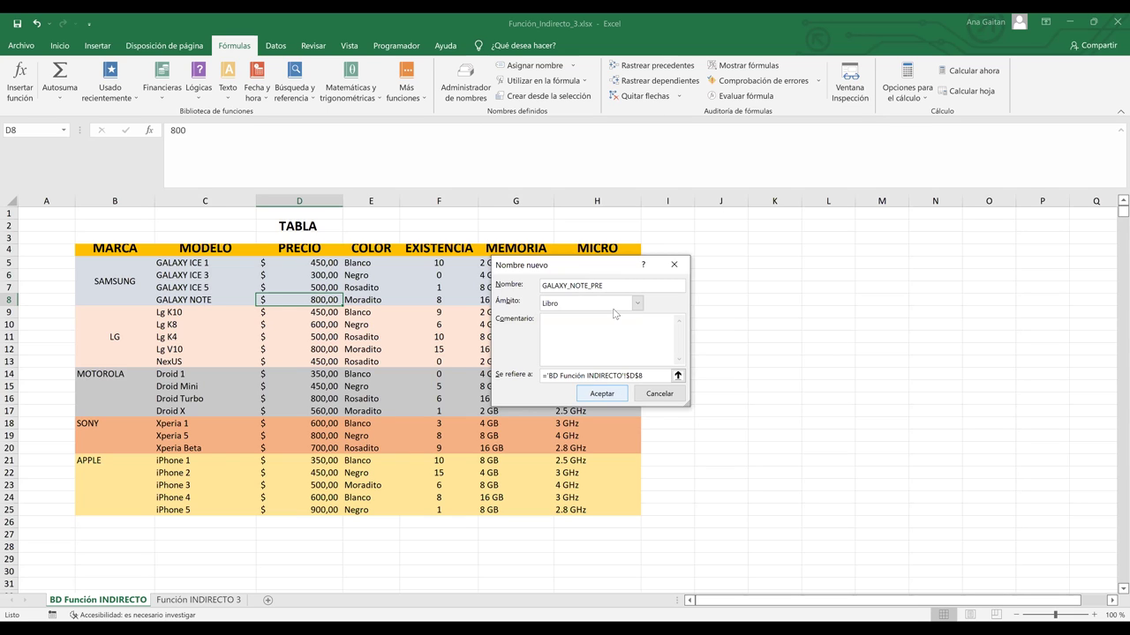
pyautogui.click(603, 393)
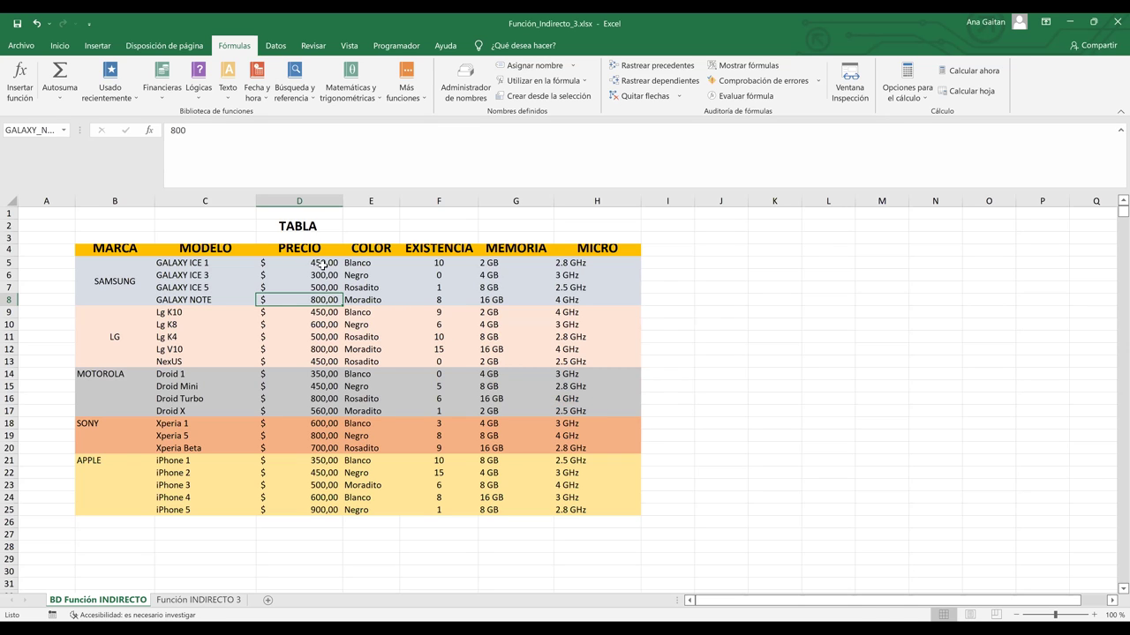
pyautogui.moveTo(325, 265); pyautogui.dragTo(324, 300)
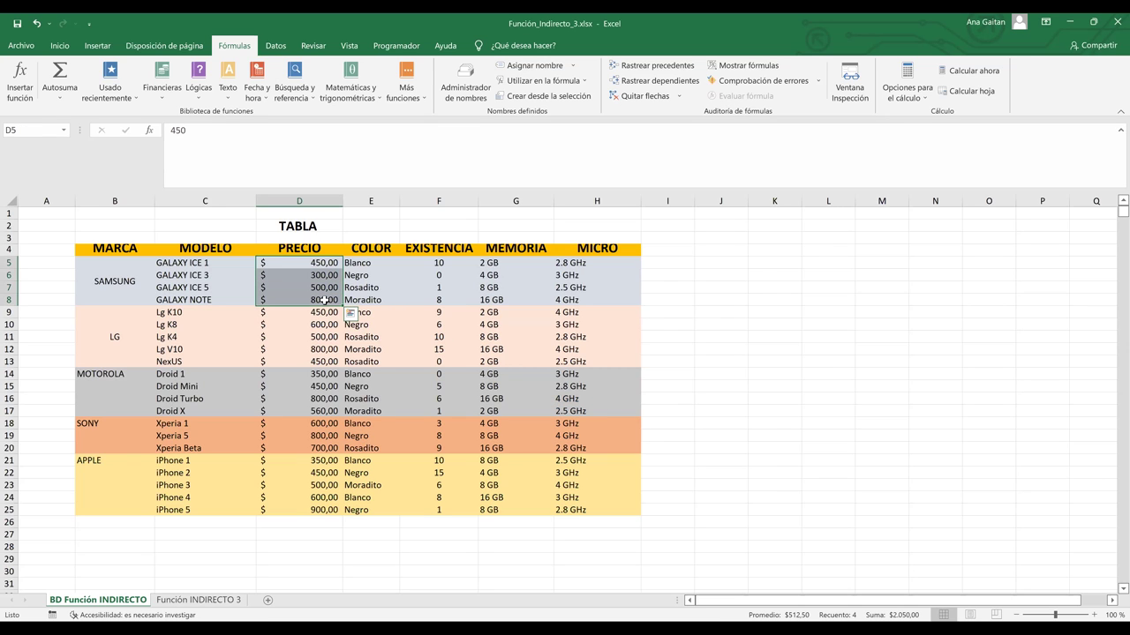
pyautogui.click(369, 276)
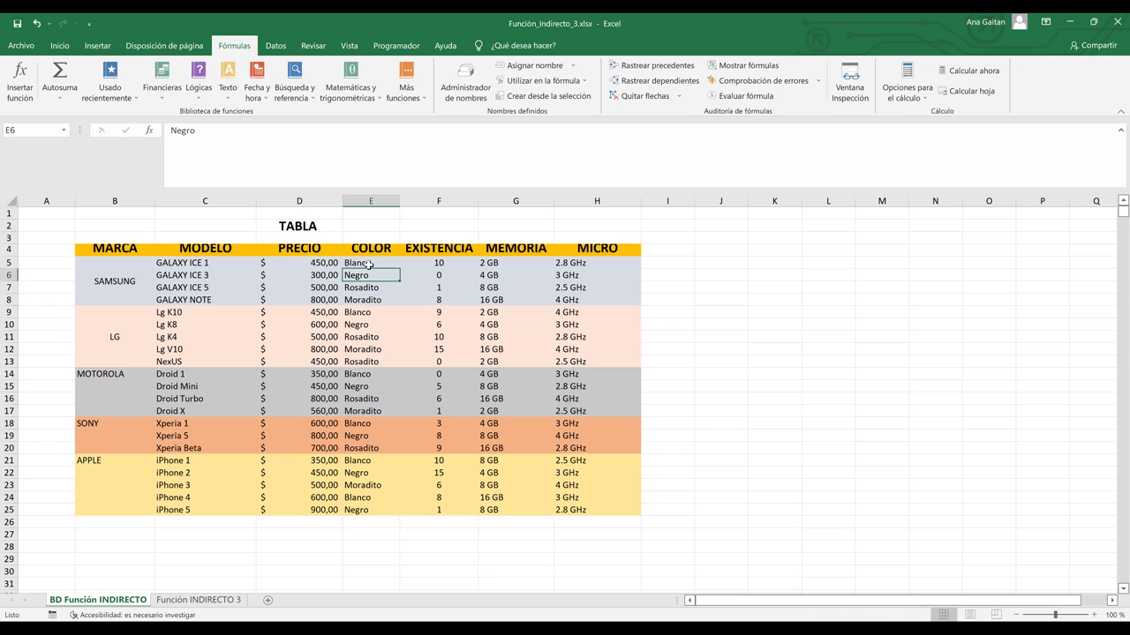
pyautogui.click(369, 265)
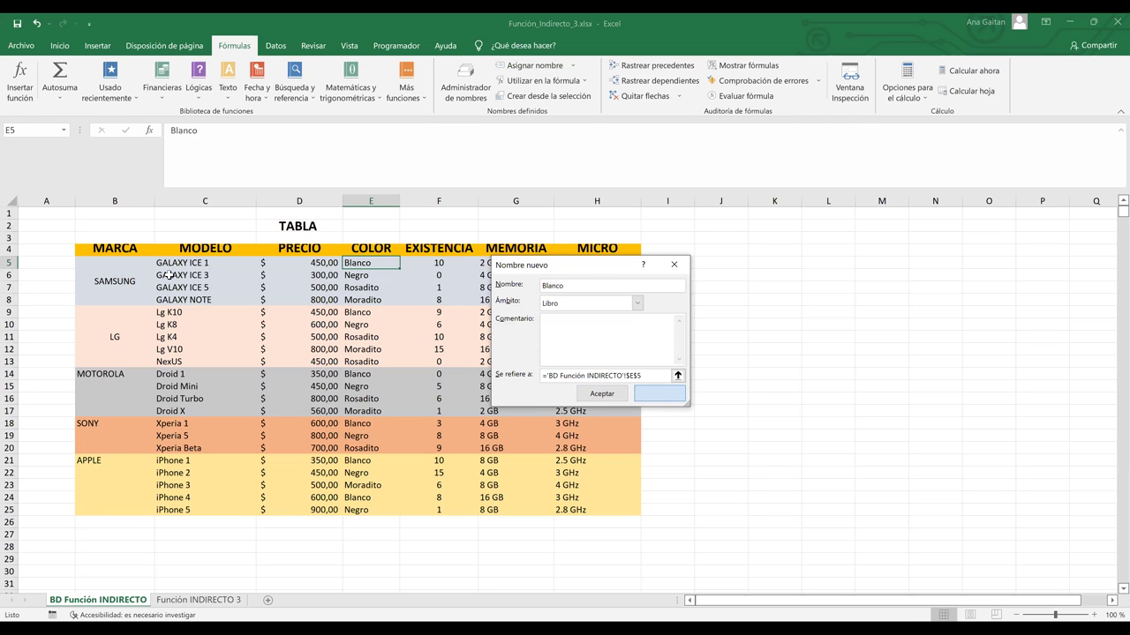
pyautogui.press('Escape')
# - Starting from the model cell C5, define the name GALAXY_ICE_1_COL referring to the color in cell E5
pyautogui.click(190, 262)
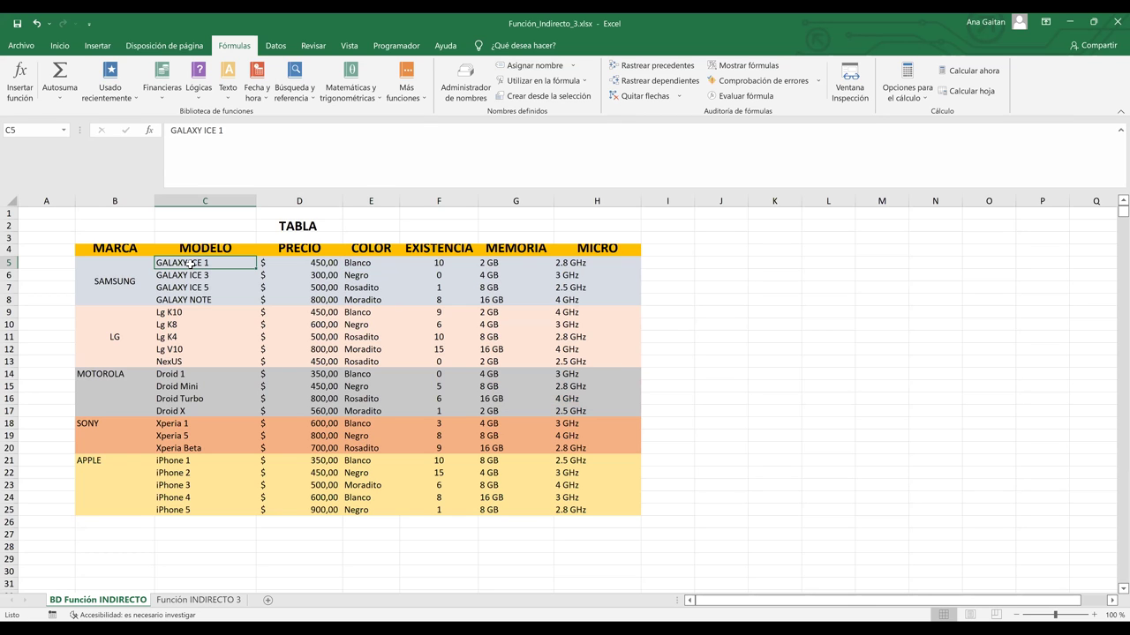
pyautogui.click(533, 66)
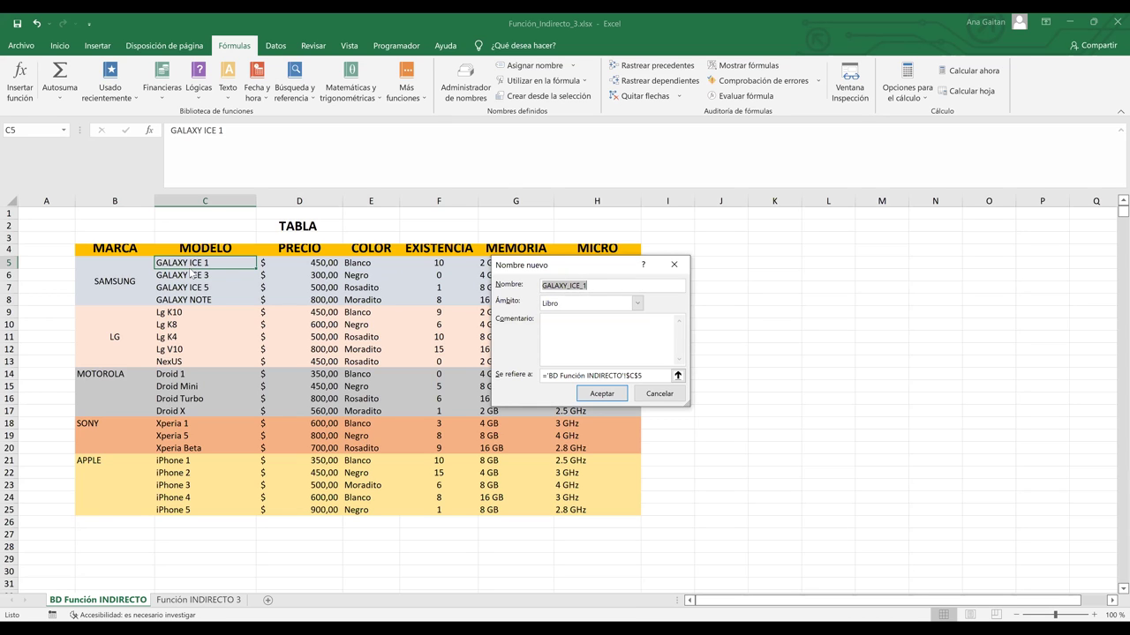
pyautogui.click(560, 283)
pyautogui.write('_')
pyautogui.write('COL')
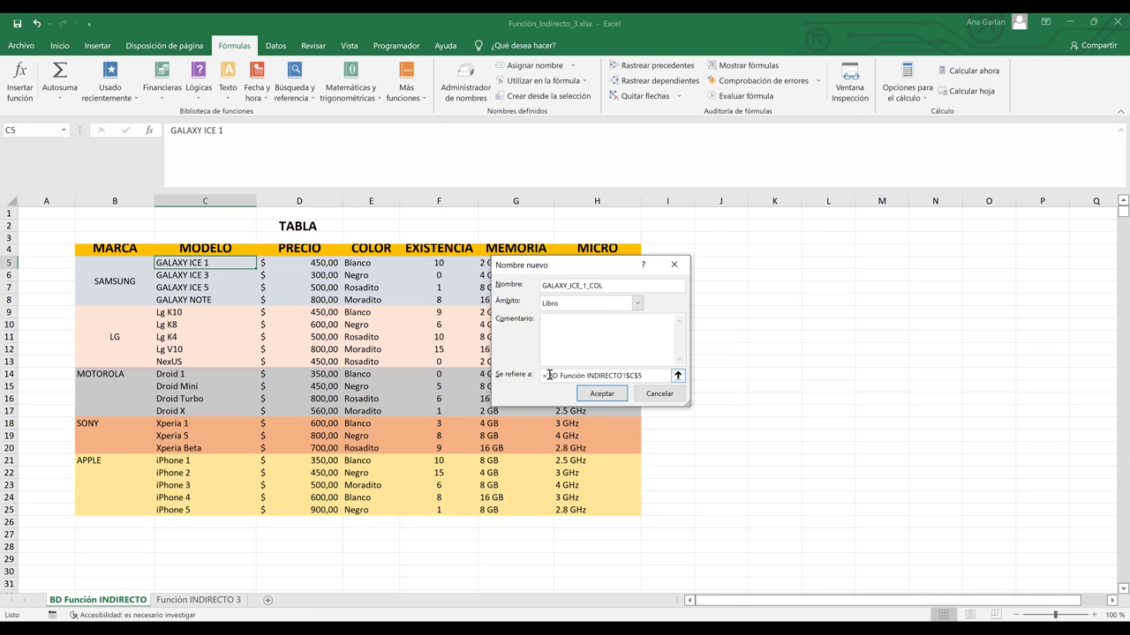
pyautogui.click(652, 376)
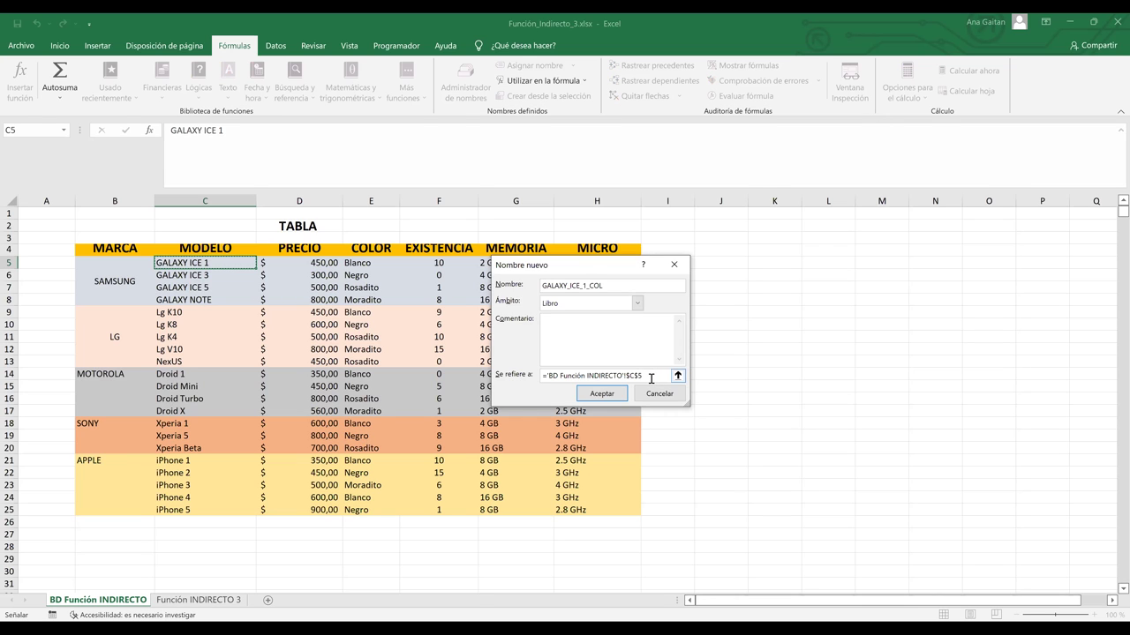
pyautogui.click(358, 265)
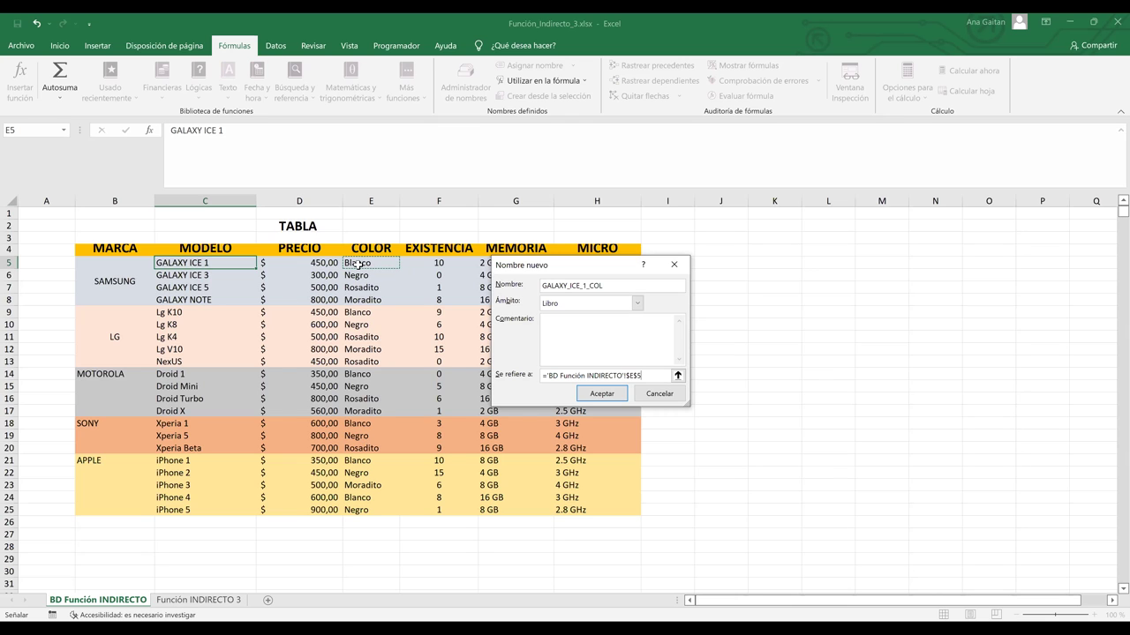
pyautogui.click(601, 393)
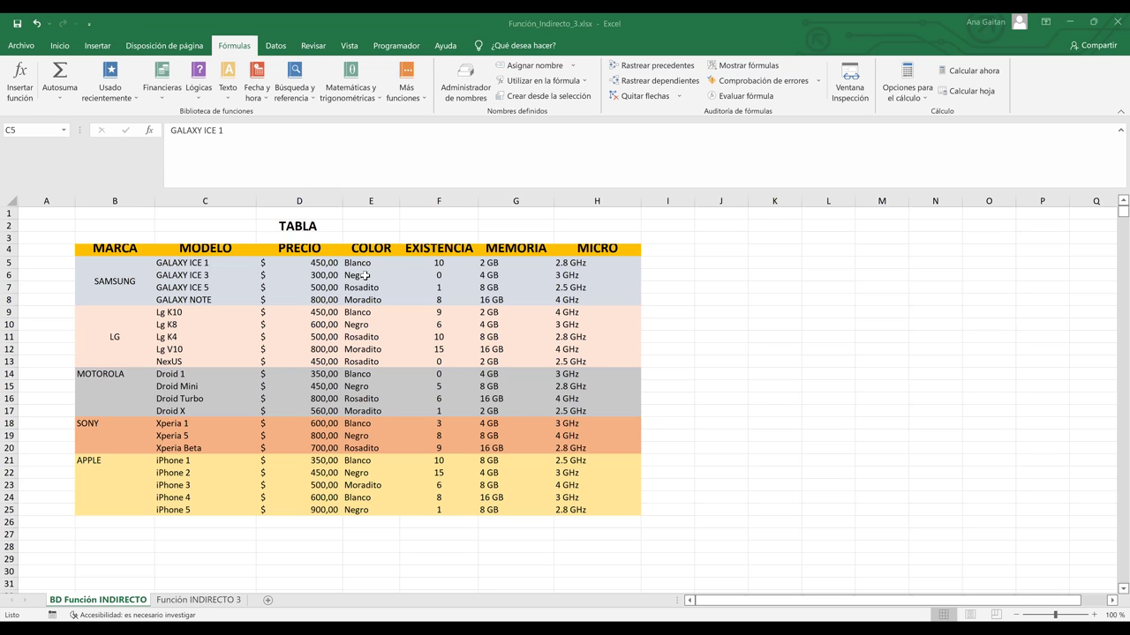
# - Starting from the model cell C6, define the name GALAXY_ICE_3_COL referring to the color in cell E6
pyautogui.click(205, 276)
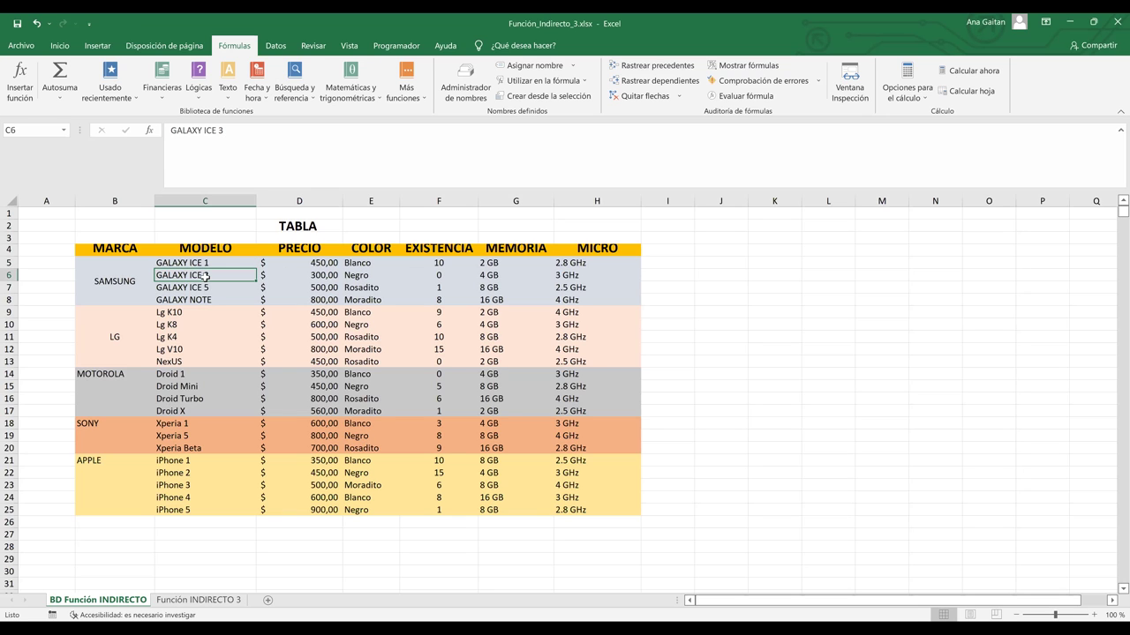
pyautogui.click(542, 66)
pyautogui.click(609, 282)
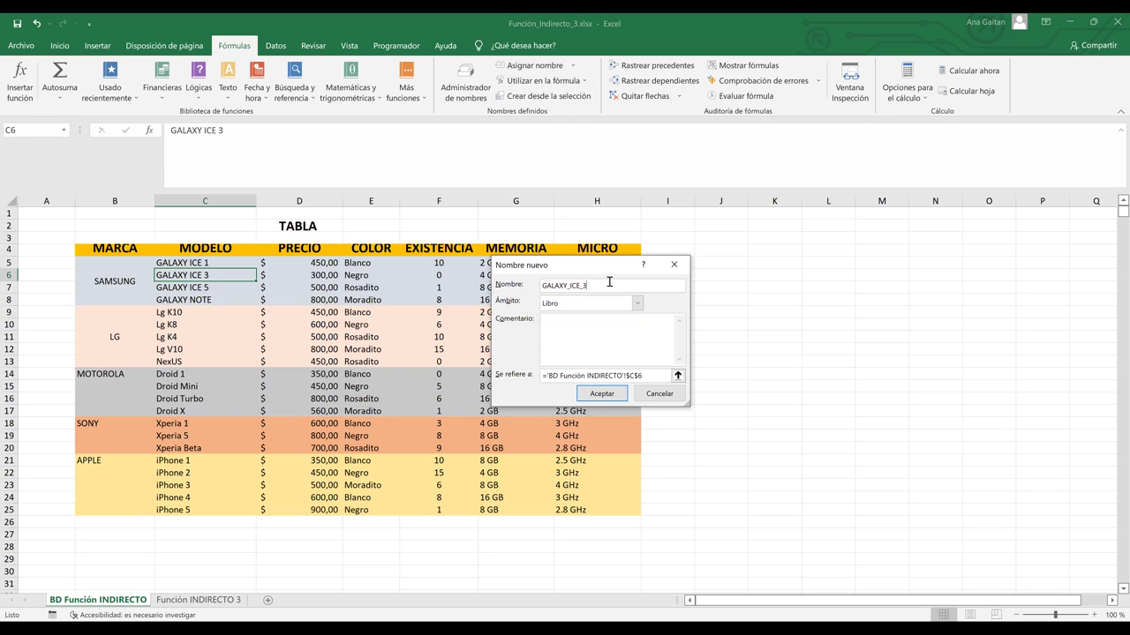
pyautogui.write('_CO')
pyautogui.click(651, 374)
pyautogui.click(357, 276)
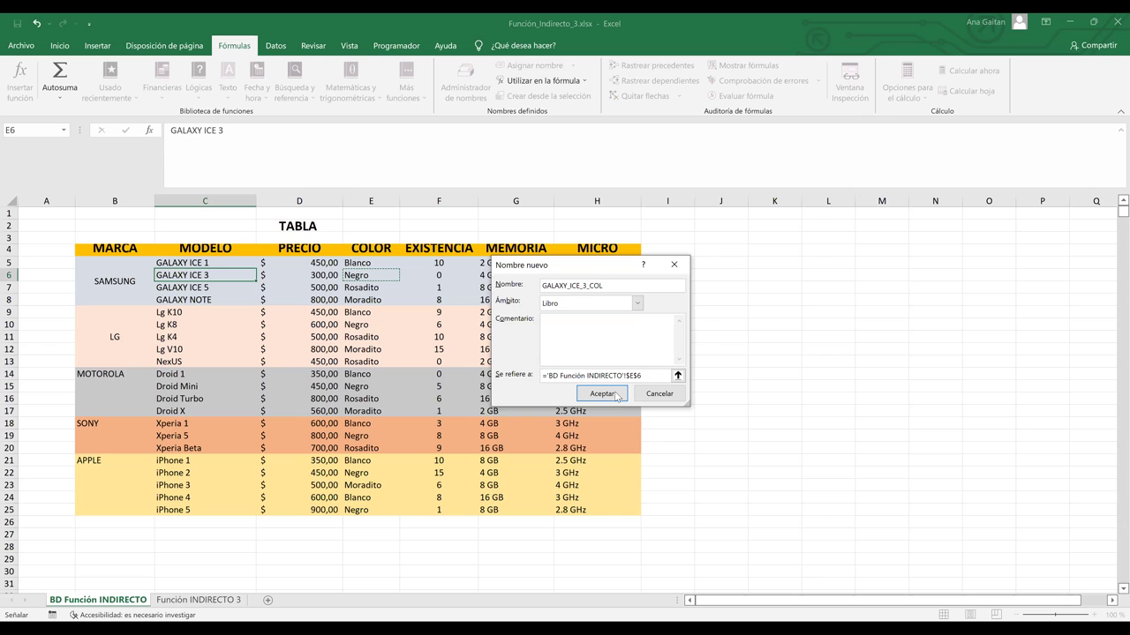
pyautogui.press('Return')
# - Starting from the model cell C7, define the name GALAXY_ICE_5_COL referring to the color in cell E7
pyautogui.click(180, 288)
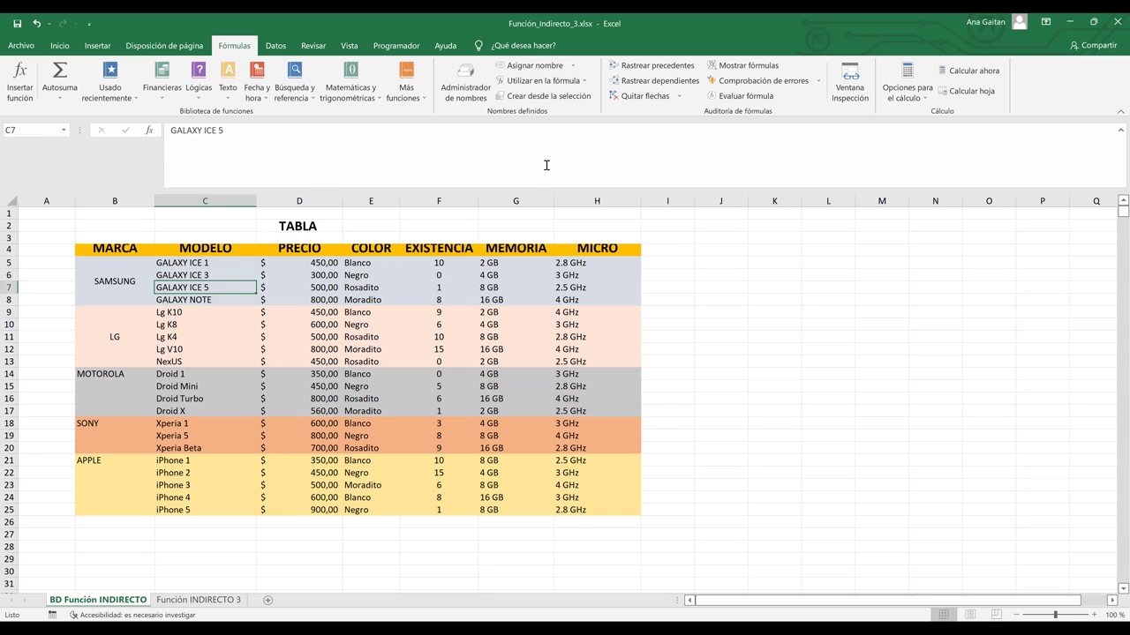
pyautogui.click(537, 65)
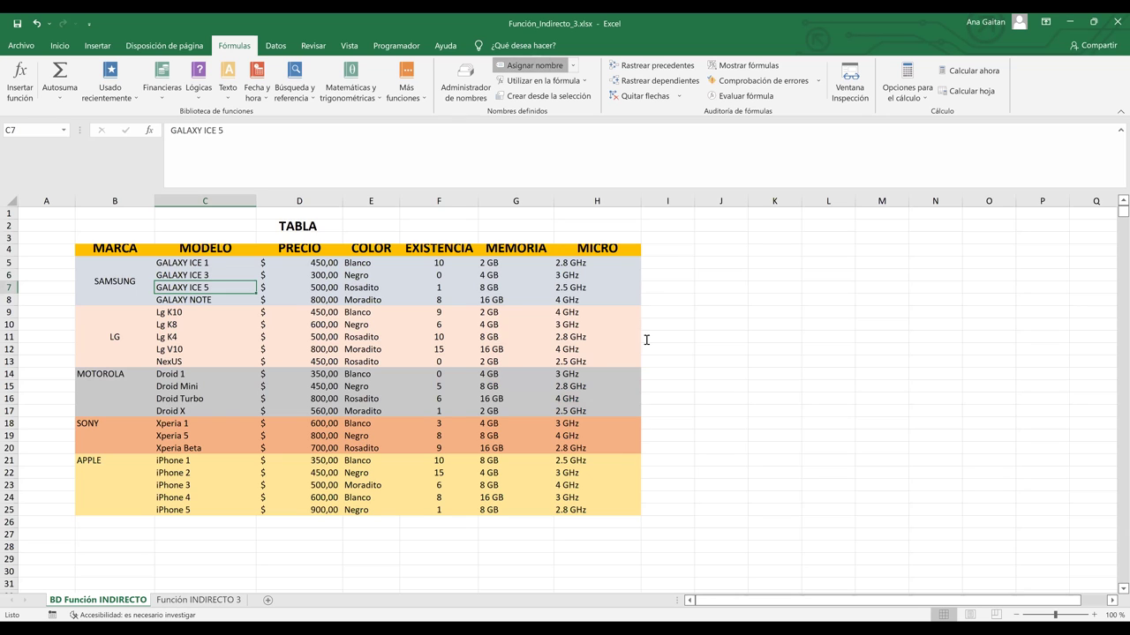
pyautogui.click(597, 286)
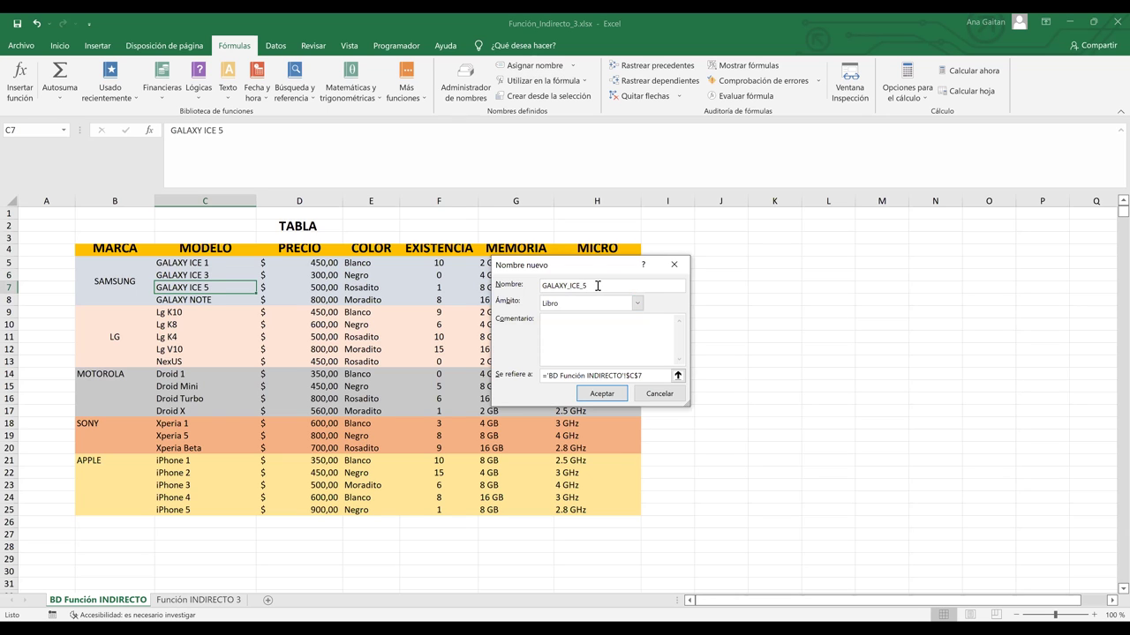
pyautogui.write('_COL')
pyautogui.click(646, 376)
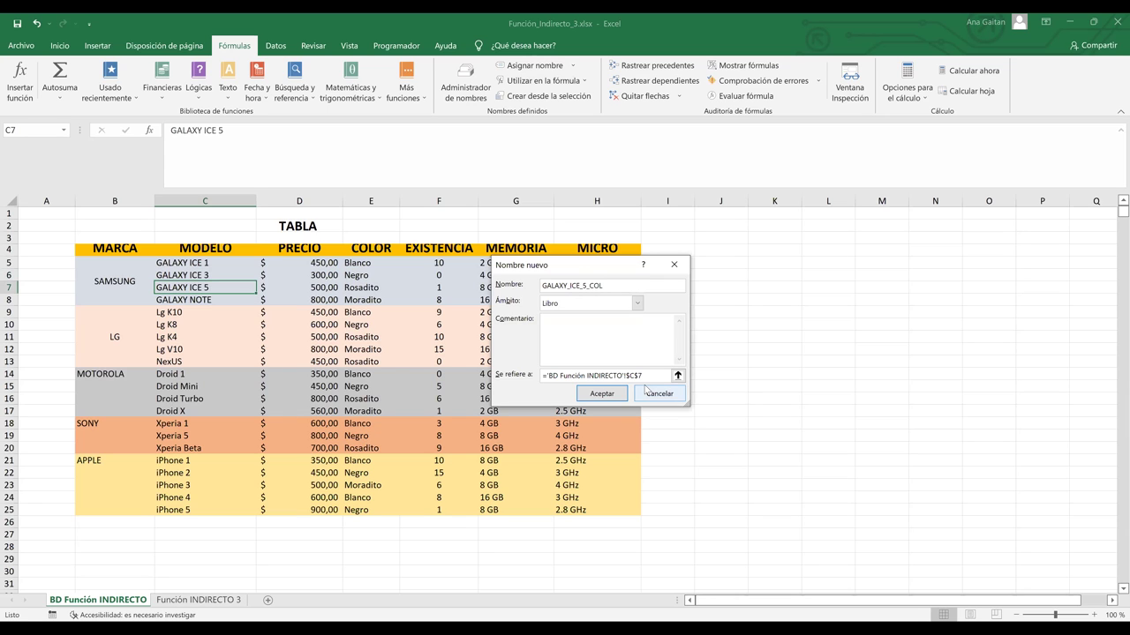
pyautogui.click(361, 292)
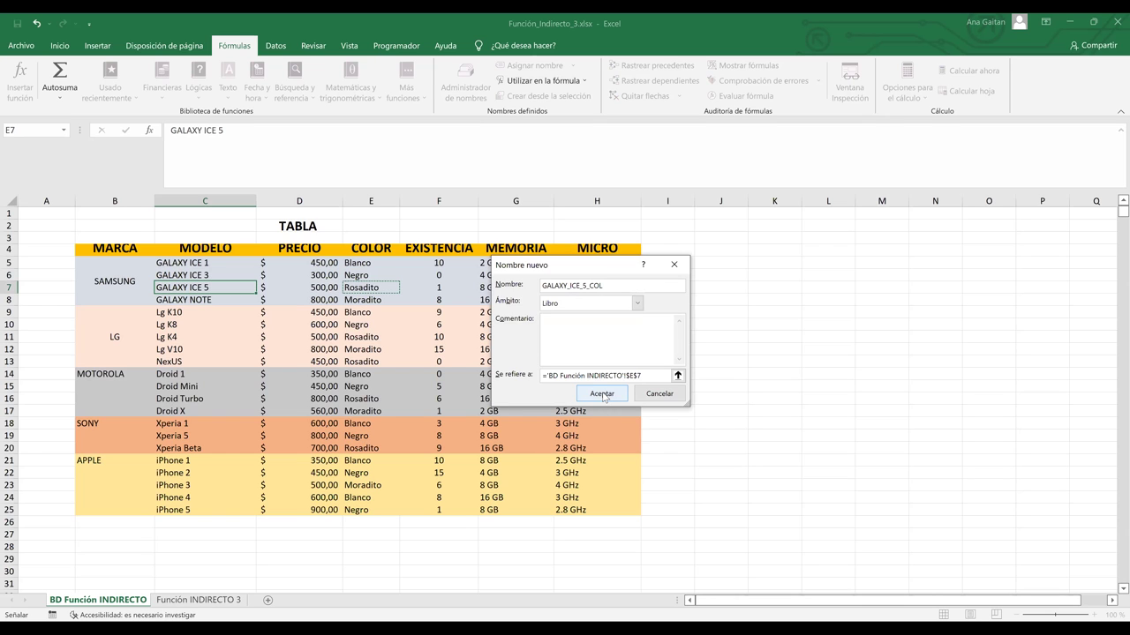
pyautogui.press('Return')
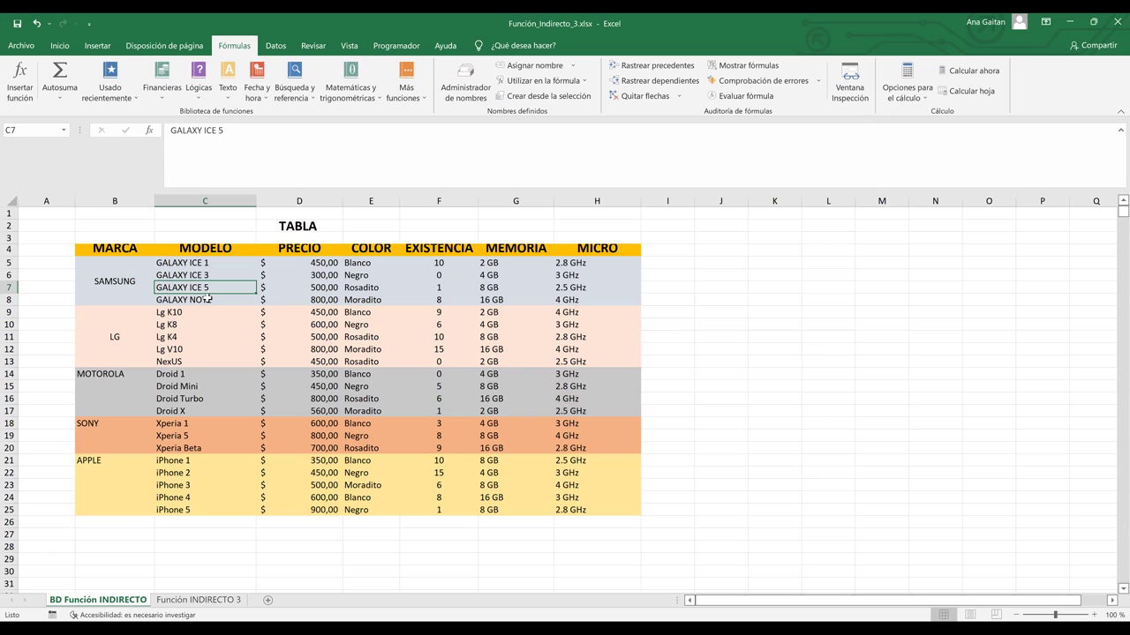
# - Starting from the model cell C8, define the name GALAXY_NOTE_COL referring to the color in cell E8
pyautogui.press('Down')
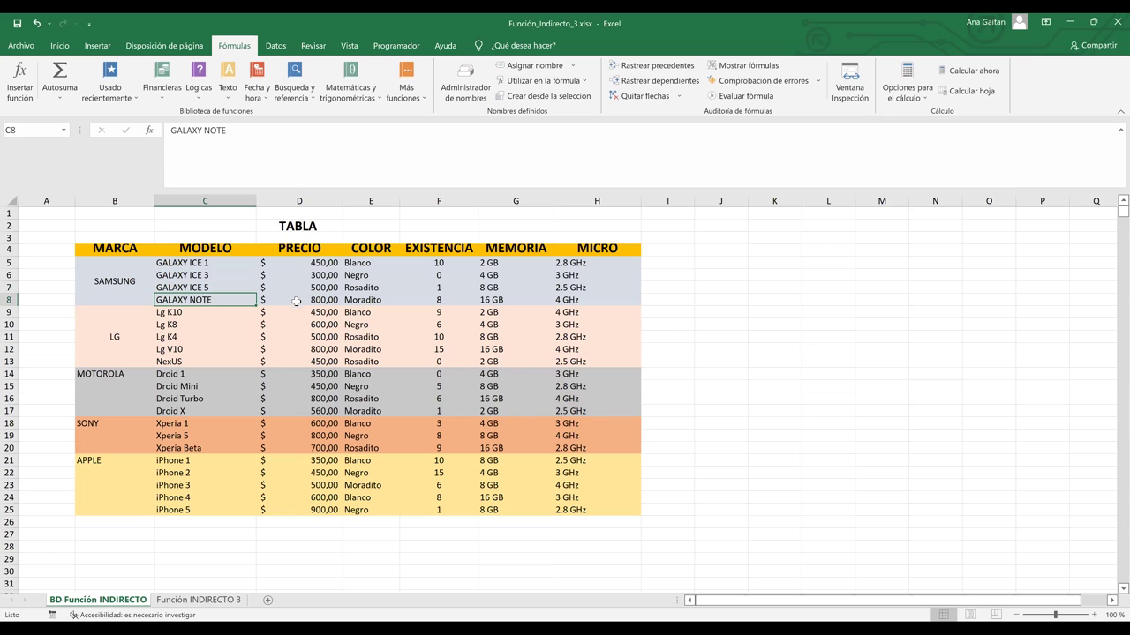
pyautogui.click(540, 69)
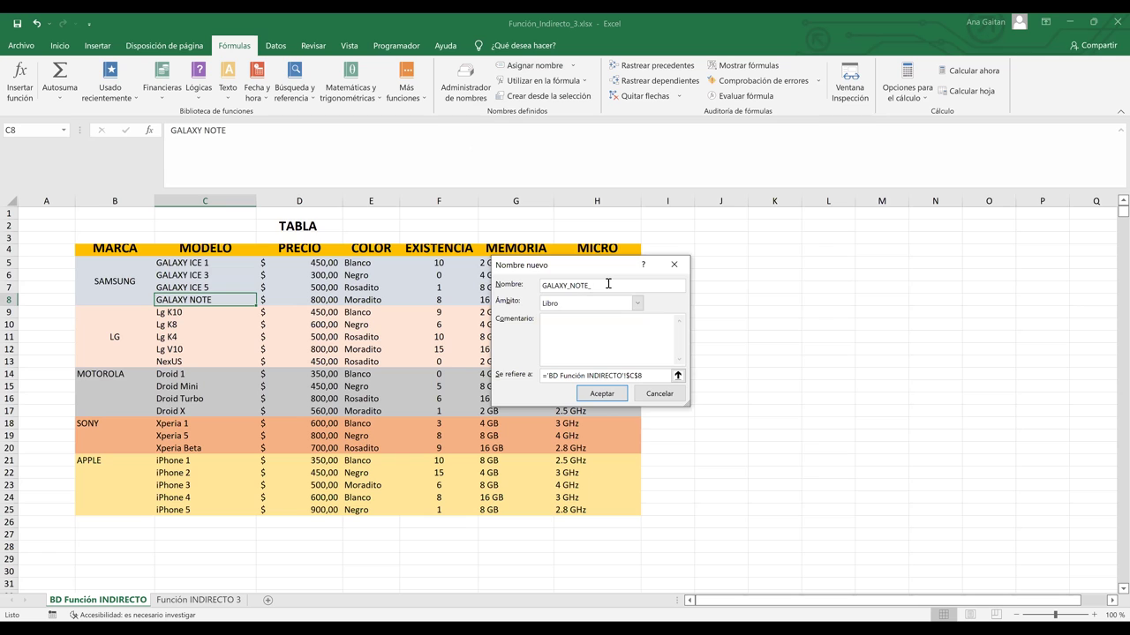
pyautogui.write('_COL')
pyautogui.click(650, 375)
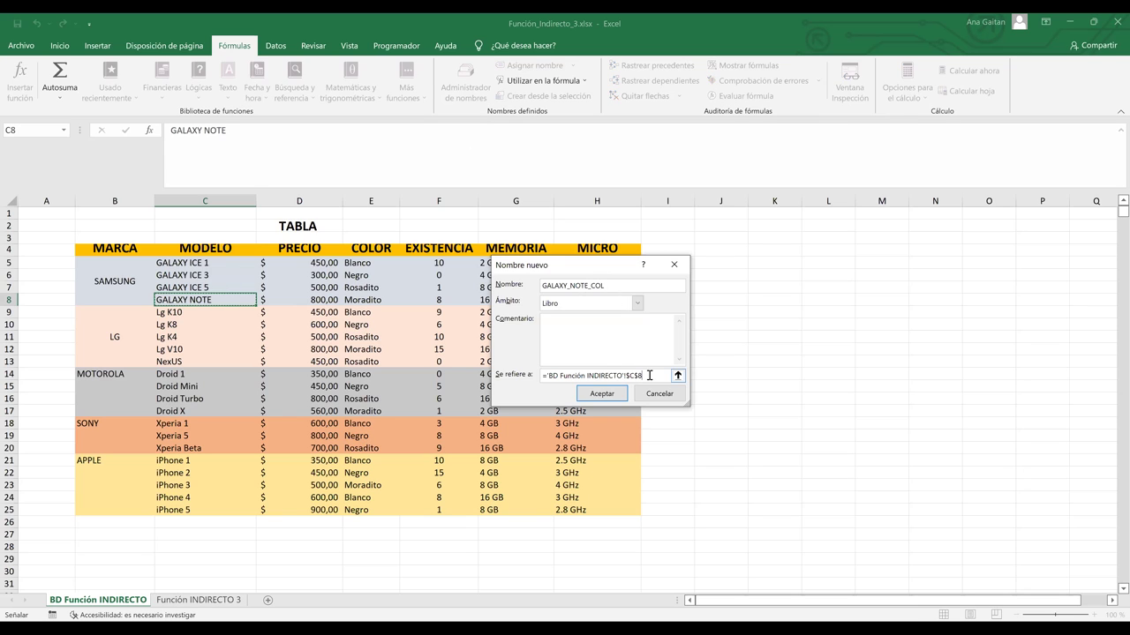
pyautogui.click(376, 301)
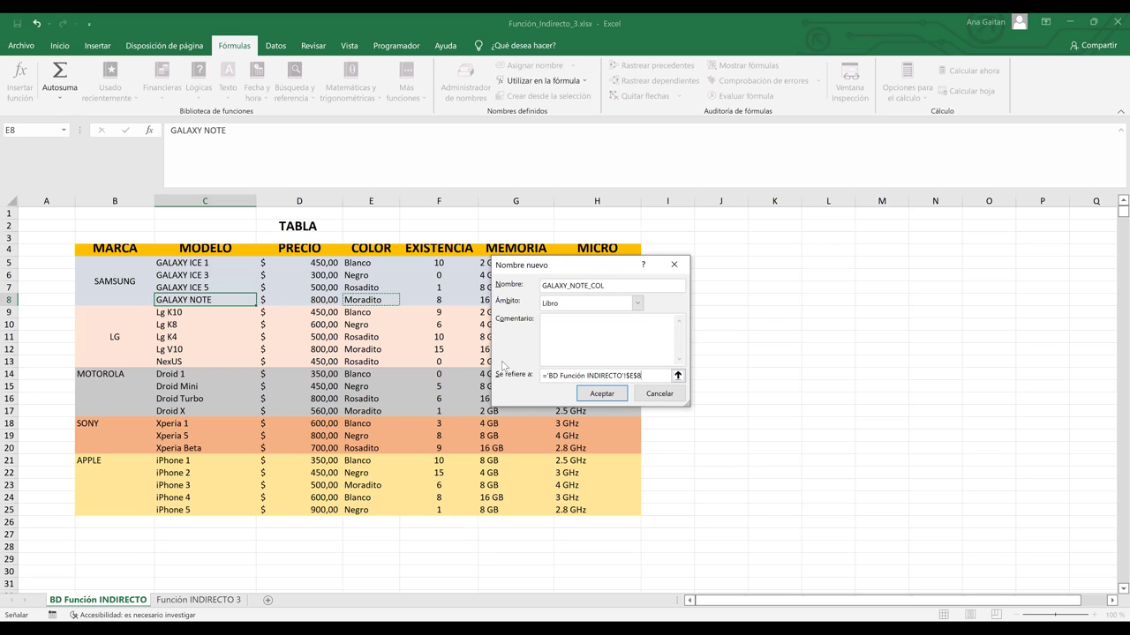
pyautogui.click(604, 397)
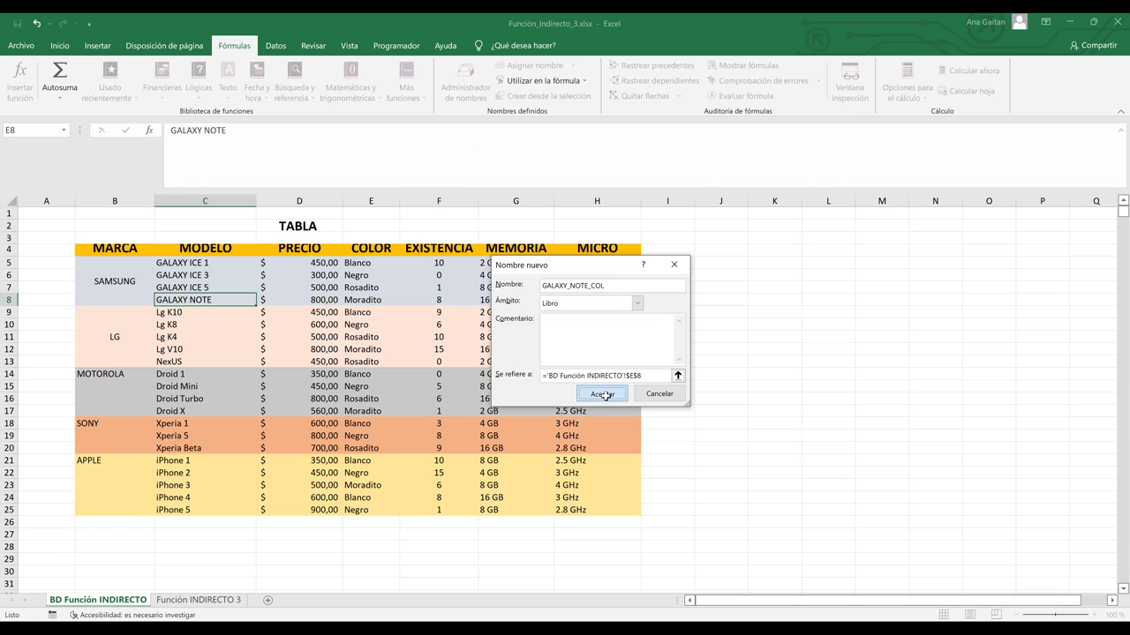
# - Starting from the model cell C5, define the name GALAXY_ICE_1_EXIS referring to the stock quantity in cell F5
pyautogui.click(437, 263)
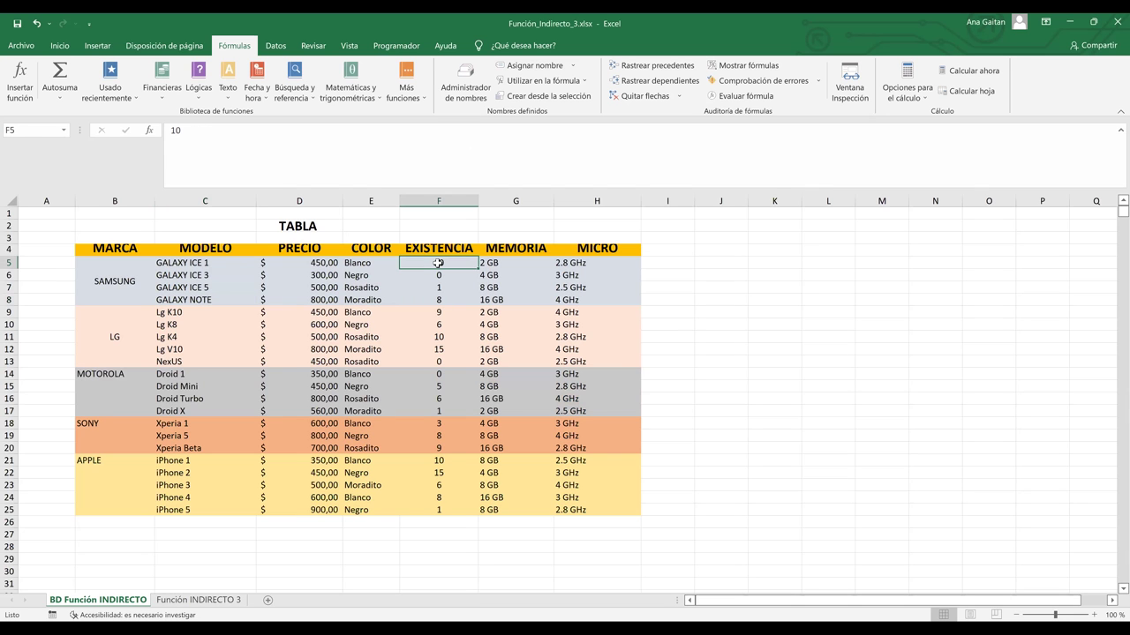
pyautogui.click(202, 266)
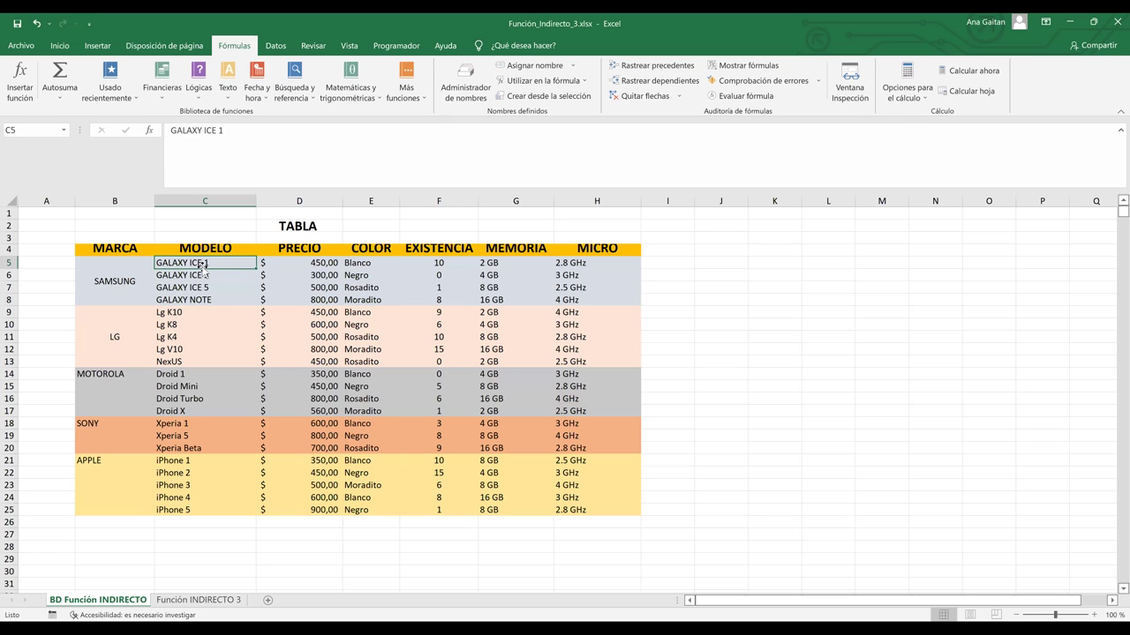
pyautogui.click(535, 67)
pyautogui.click(602, 285)
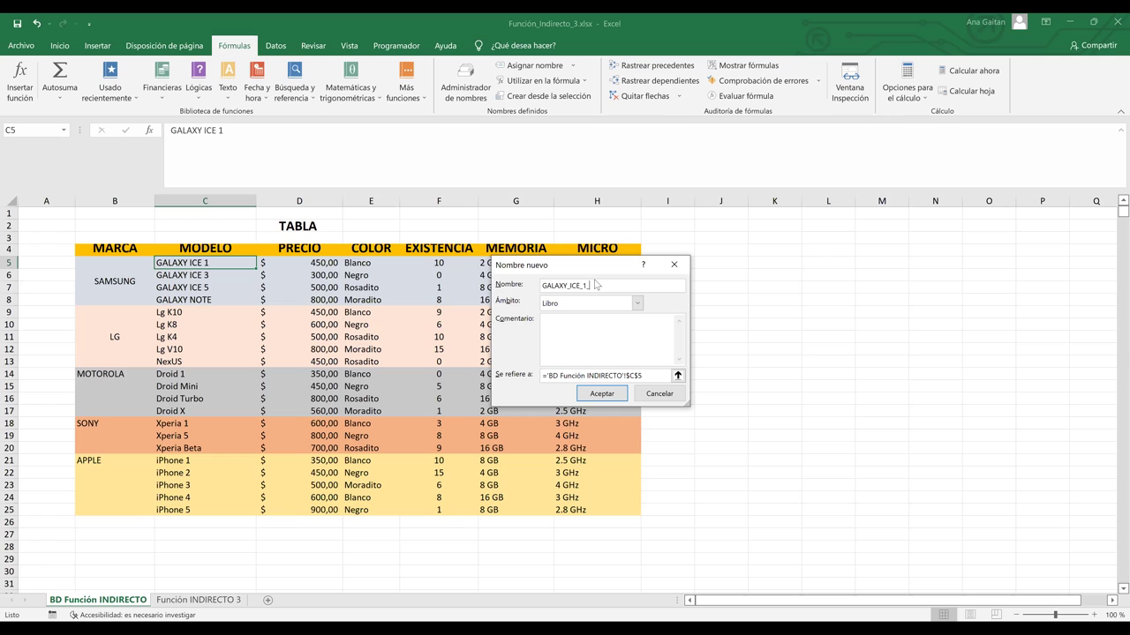
pyautogui.write('EXIS')
pyautogui.click(652, 375)
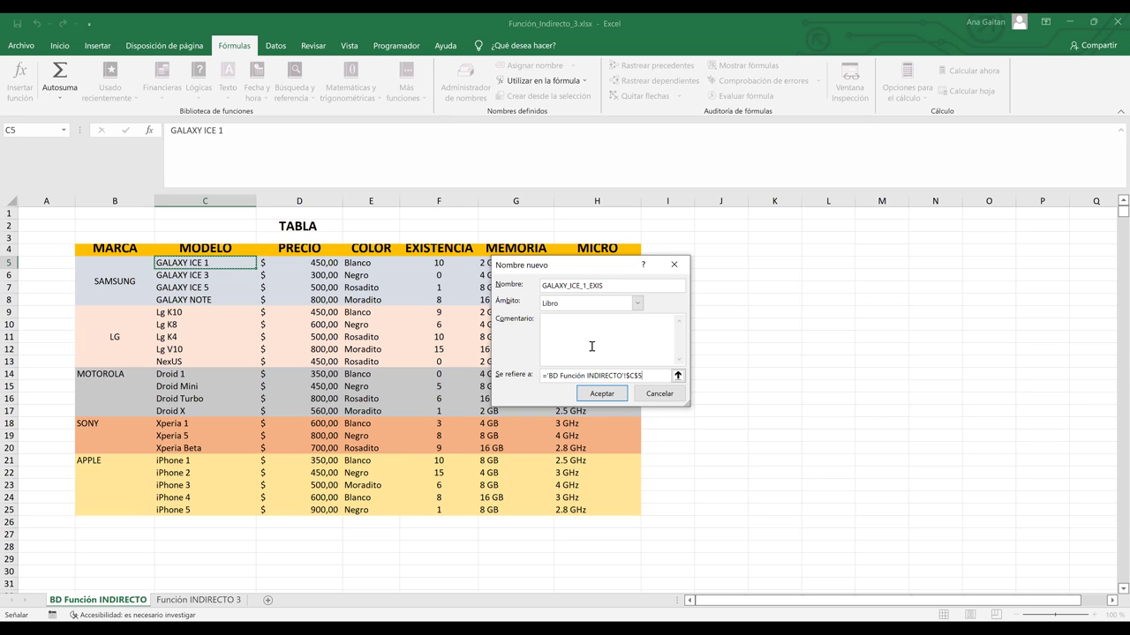
pyautogui.click(649, 373)
pyautogui.click(450, 265)
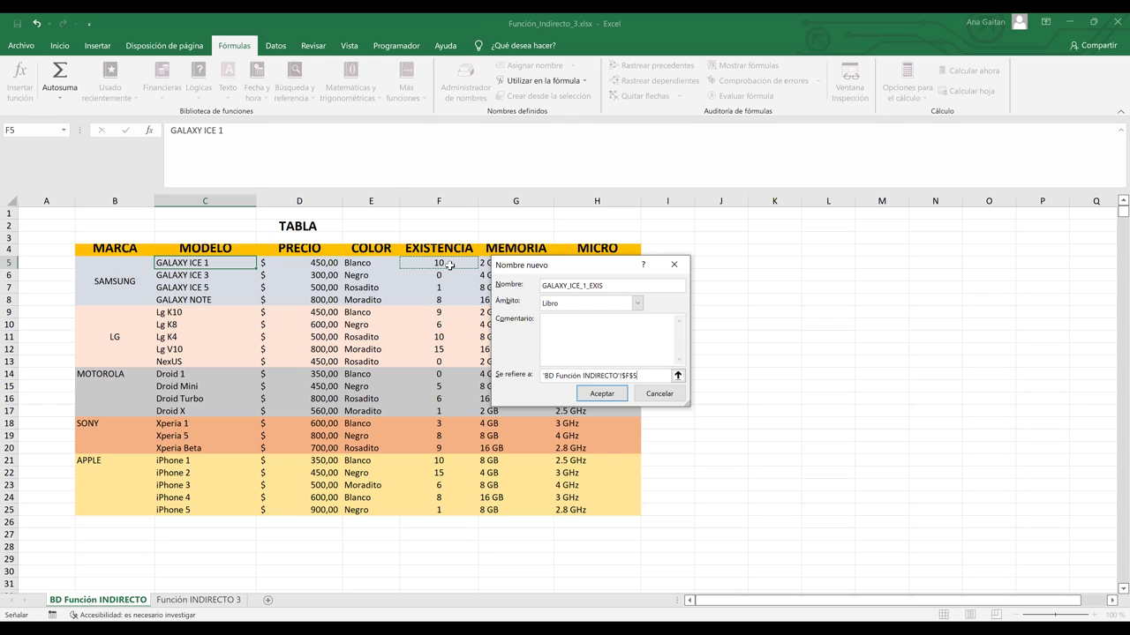
pyautogui.click(612, 395)
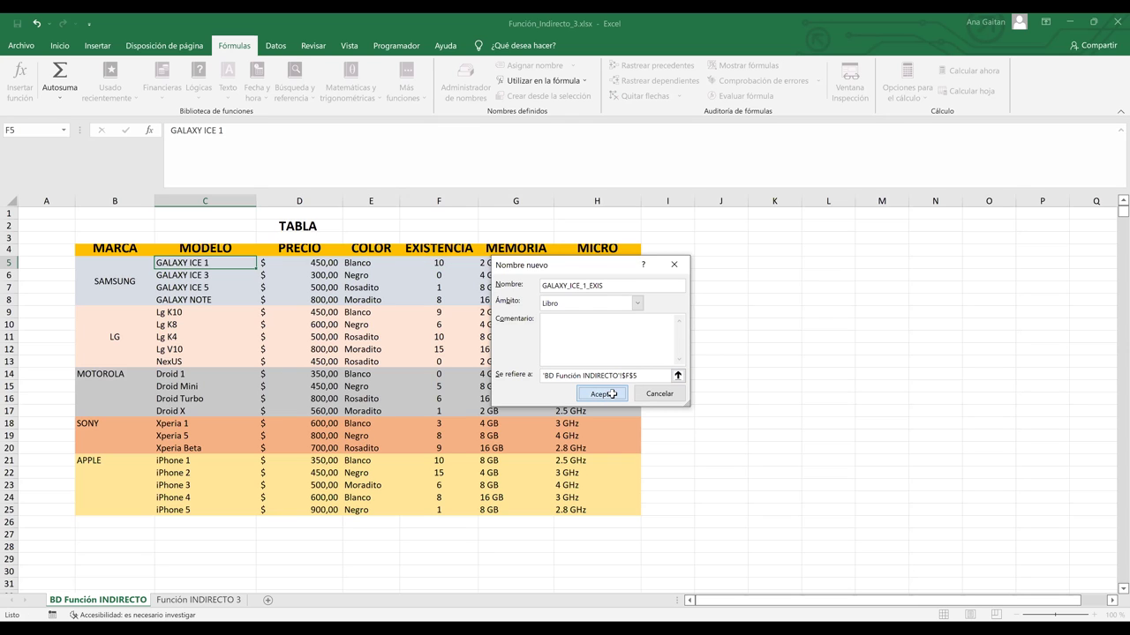
# - Starting from the model cell C6, define the name GALAXY_ICE_3_EXIS referring to the stock quantity in cell F6
pyautogui.click(194, 275)
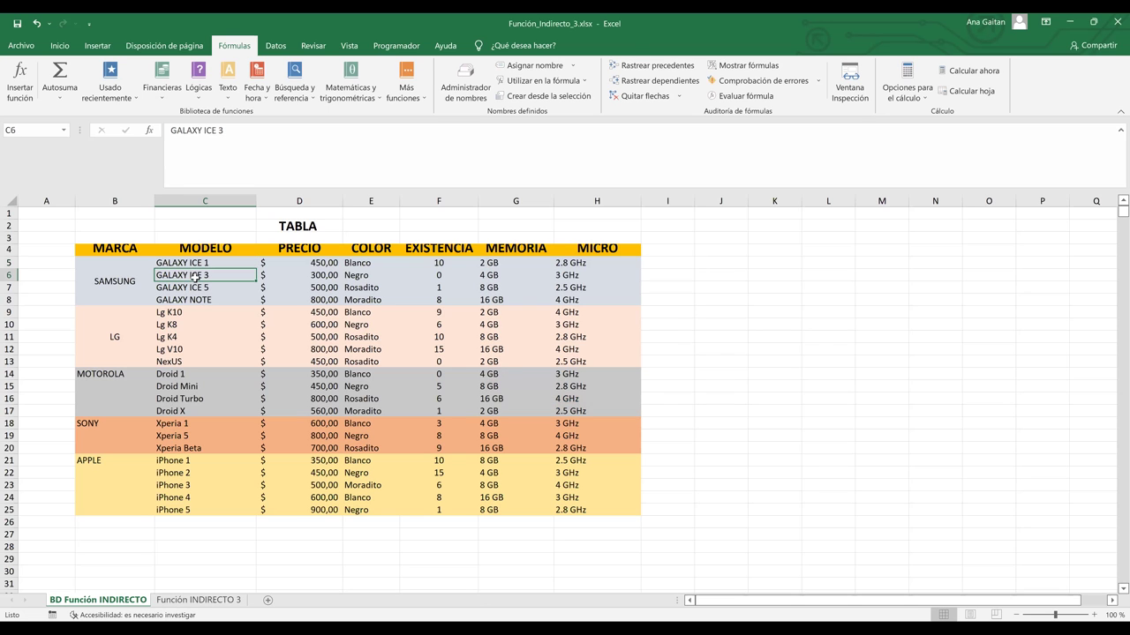
pyautogui.click(533, 68)
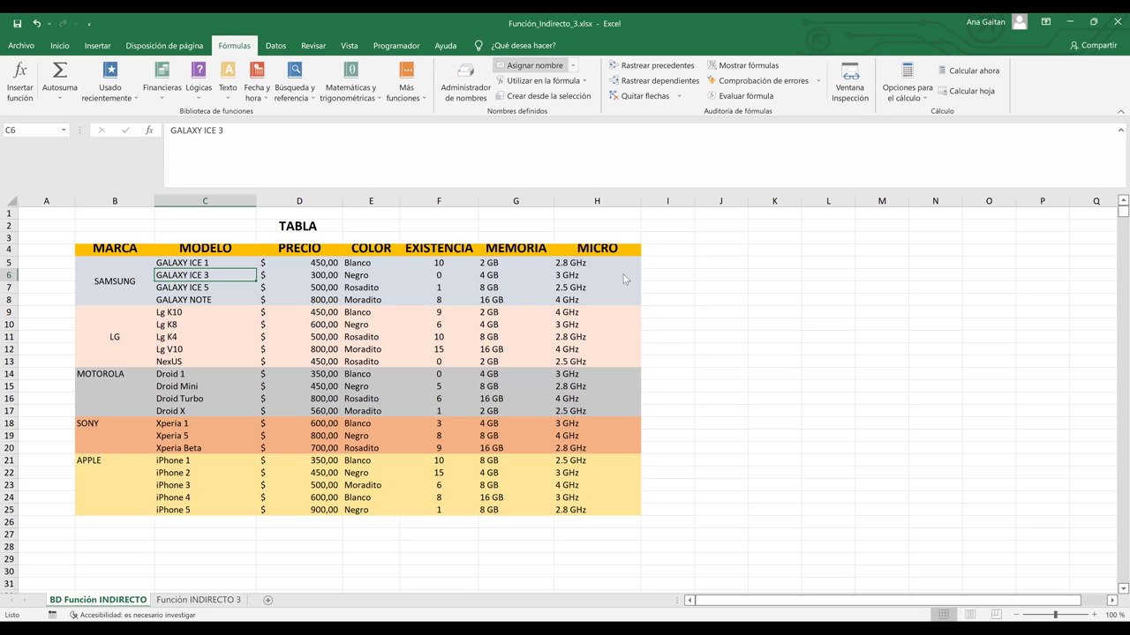
pyautogui.click(610, 287)
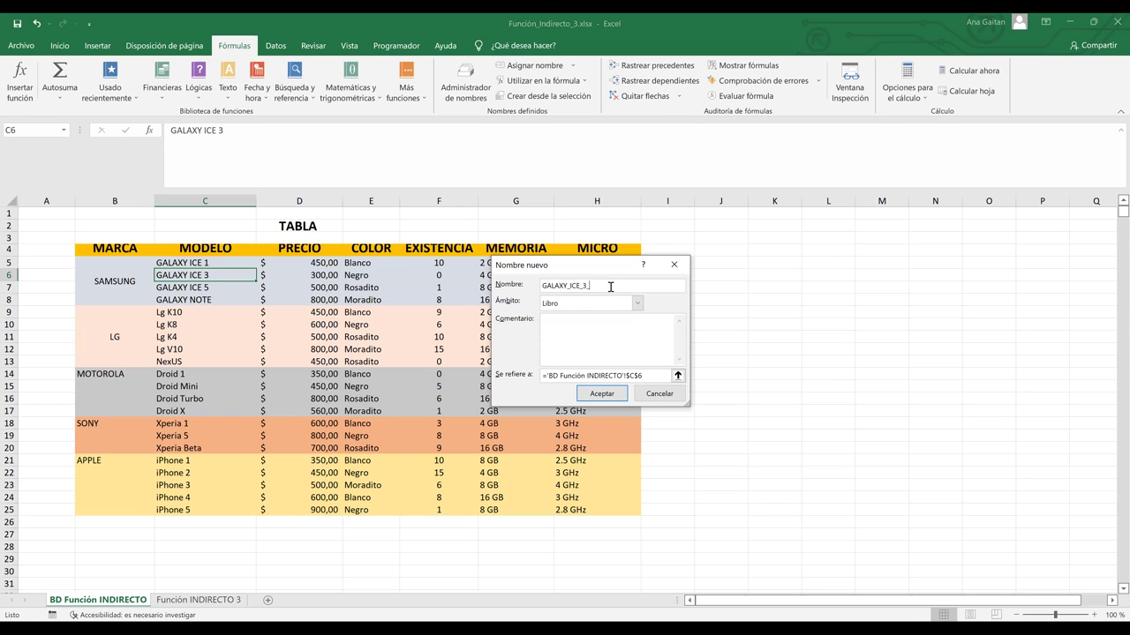
pyautogui.write('_EXIS')
pyautogui.click(645, 378)
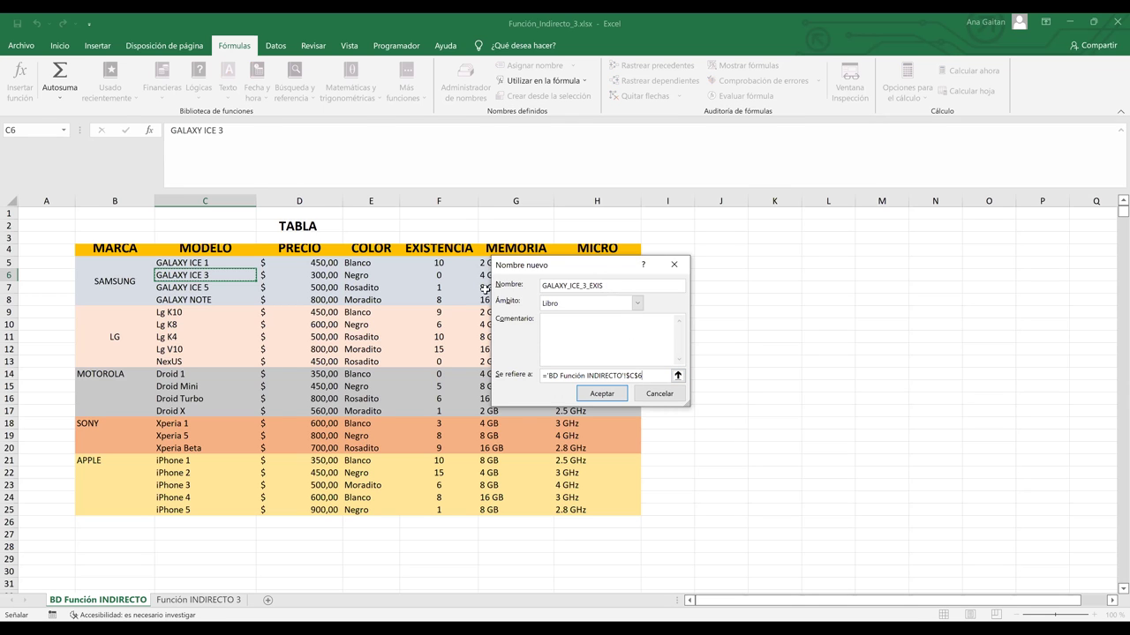
pyautogui.click(438, 275)
pyautogui.click(597, 394)
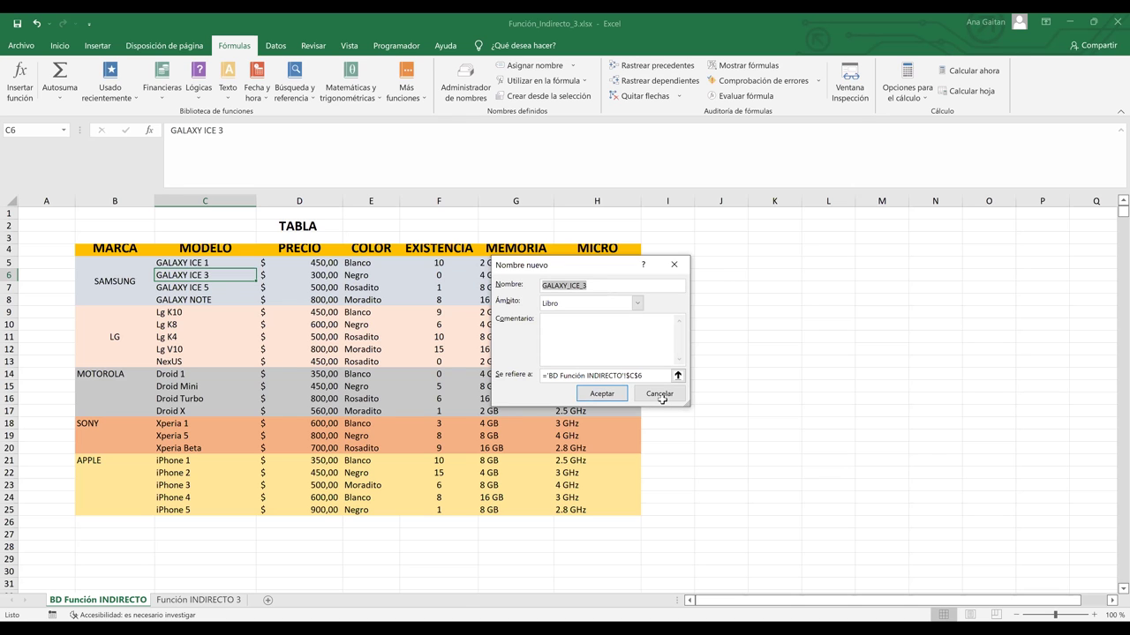
pyautogui.click(659, 393)
# - Starting from the model cell C7, define the name GALAXY_ICE_5_EXIS referring to the stock quantity in cell F7
pyautogui.click(206, 288)
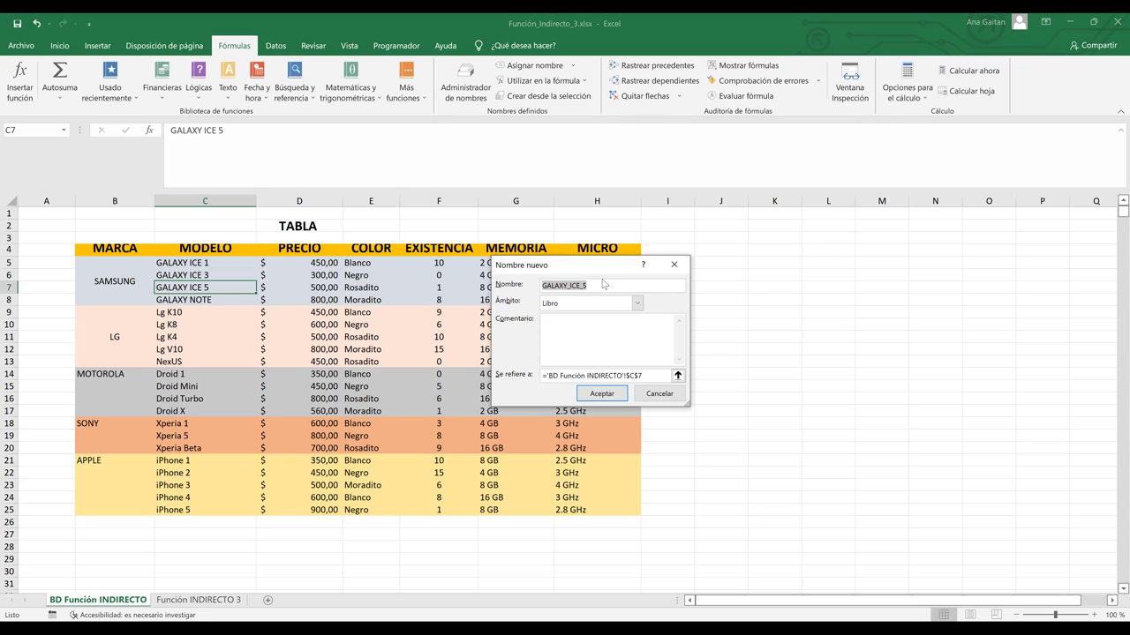
pyautogui.click(603, 287)
pyautogui.write('EXIS')
pyautogui.click(647, 375)
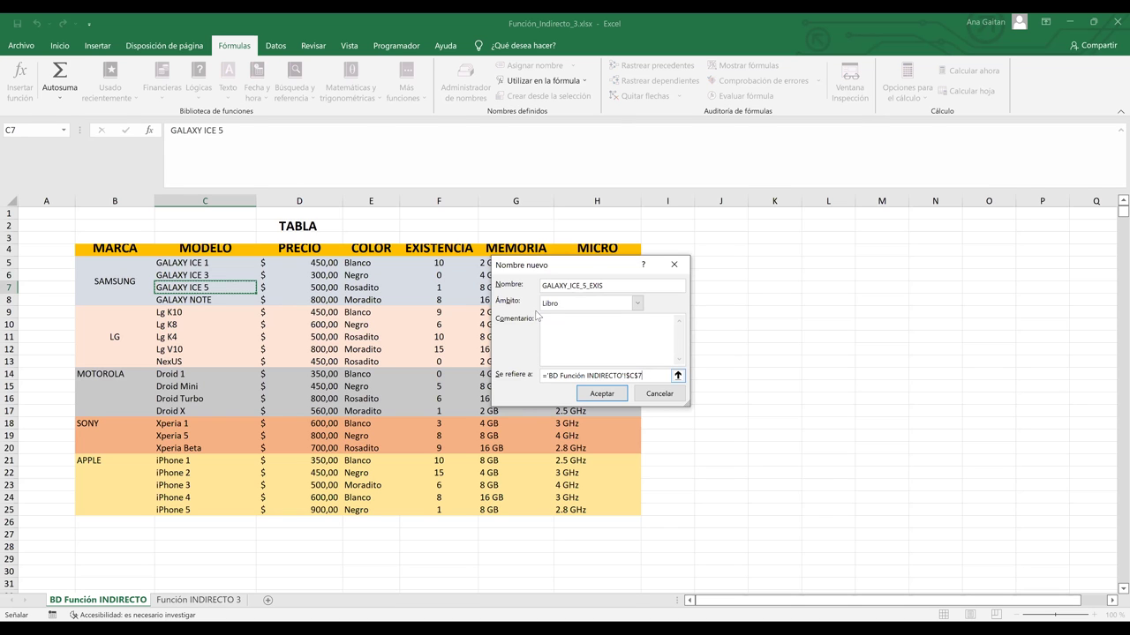
pyautogui.click(441, 289)
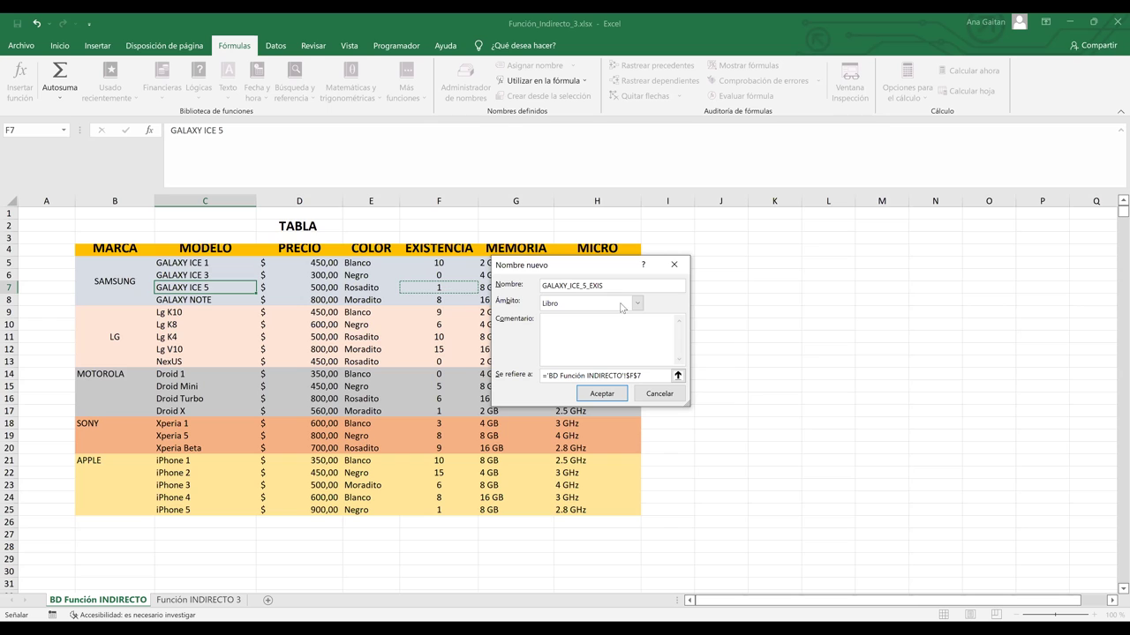
pyautogui.click(619, 396)
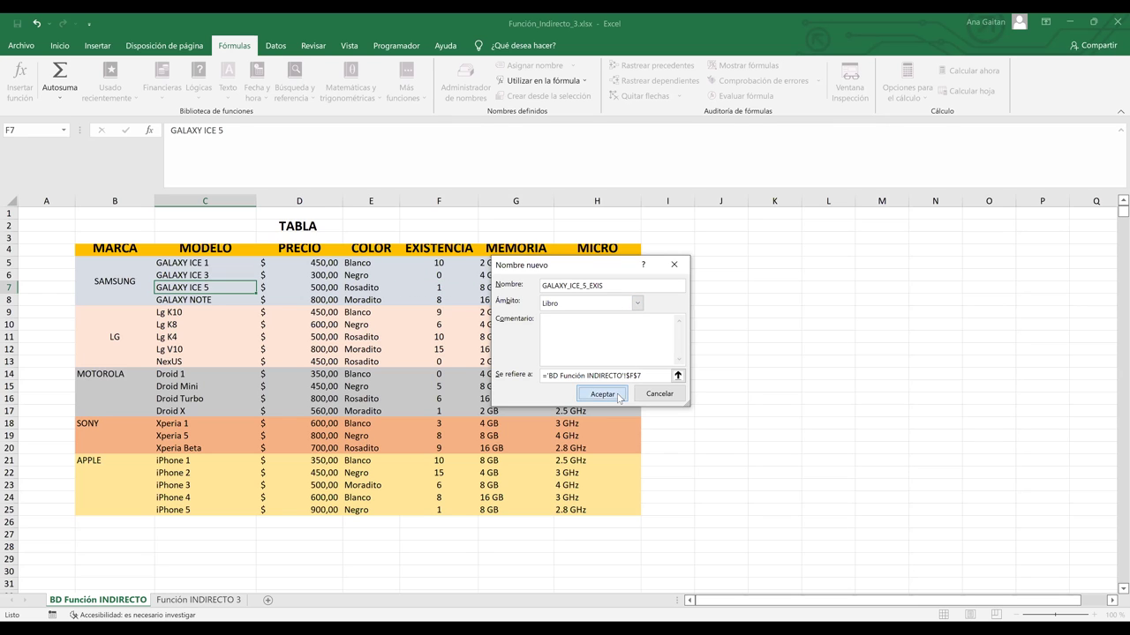
# - Starting from the model cell C8, define the name GALAXY_NOTE_EXIS referring to the stock quantity in cell F8
pyautogui.click(236, 299)
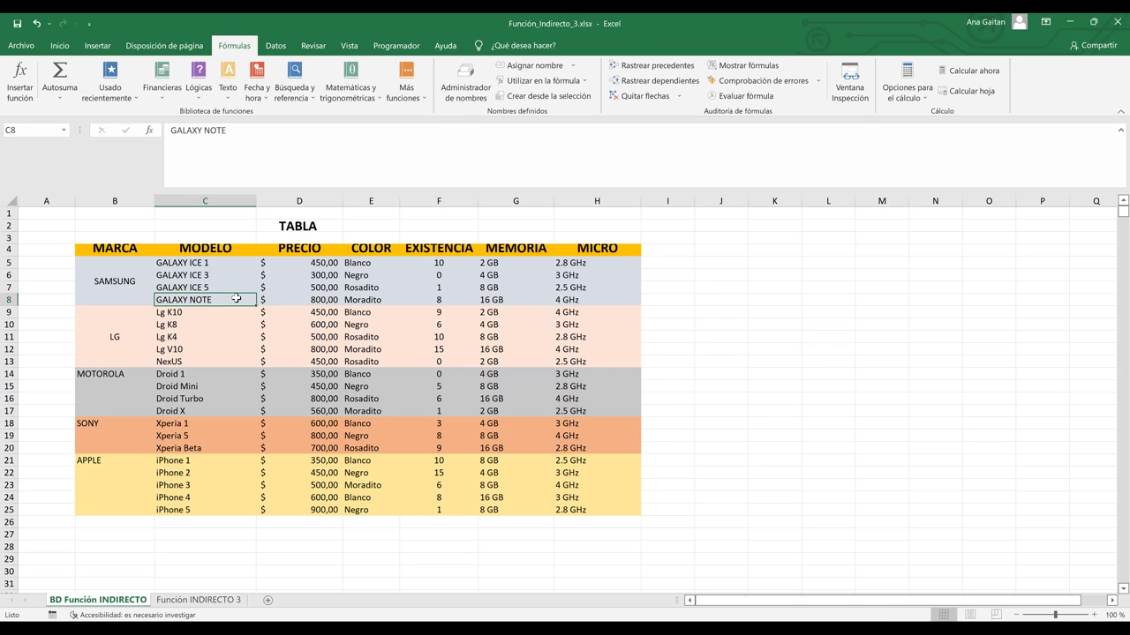
pyautogui.click(548, 70)
pyautogui.click(596, 284)
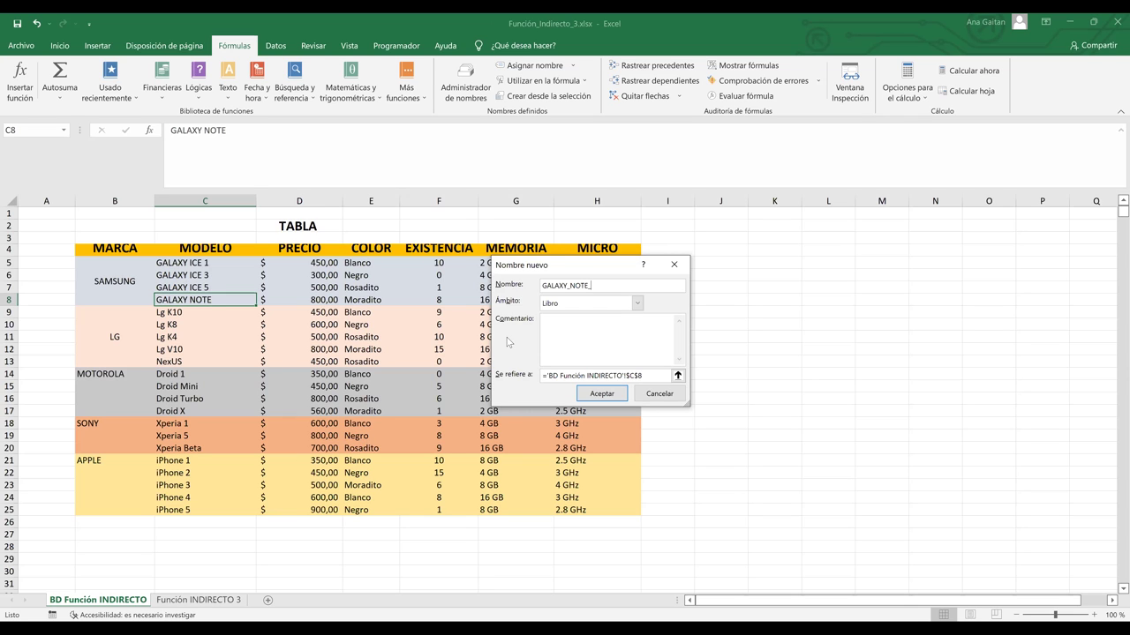
pyautogui.write('EXIS')
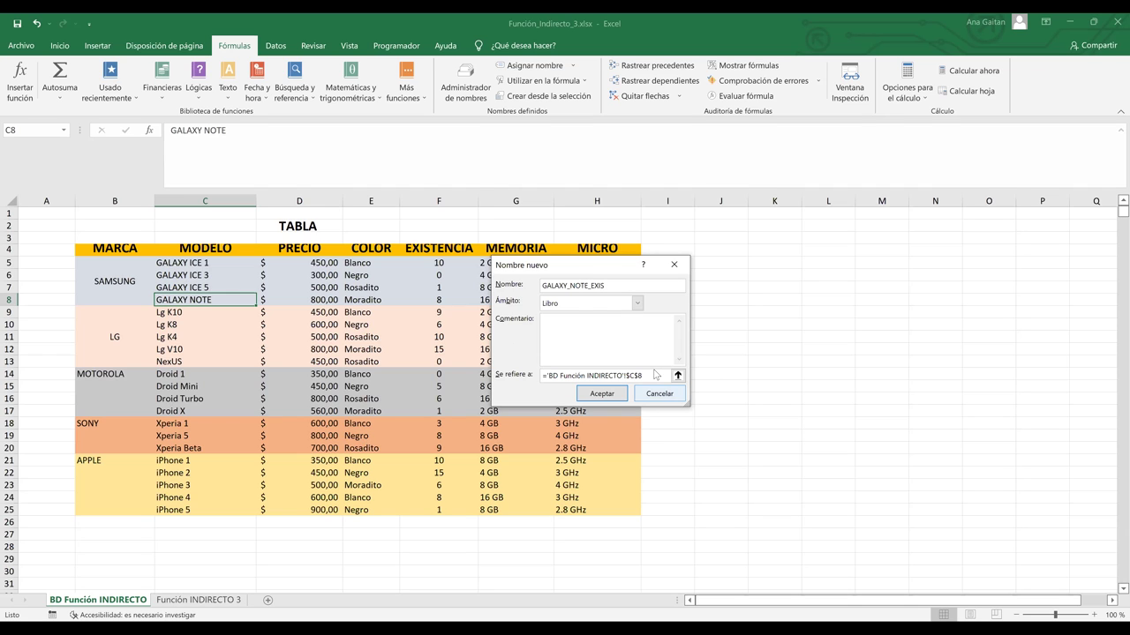
pyautogui.click(648, 375)
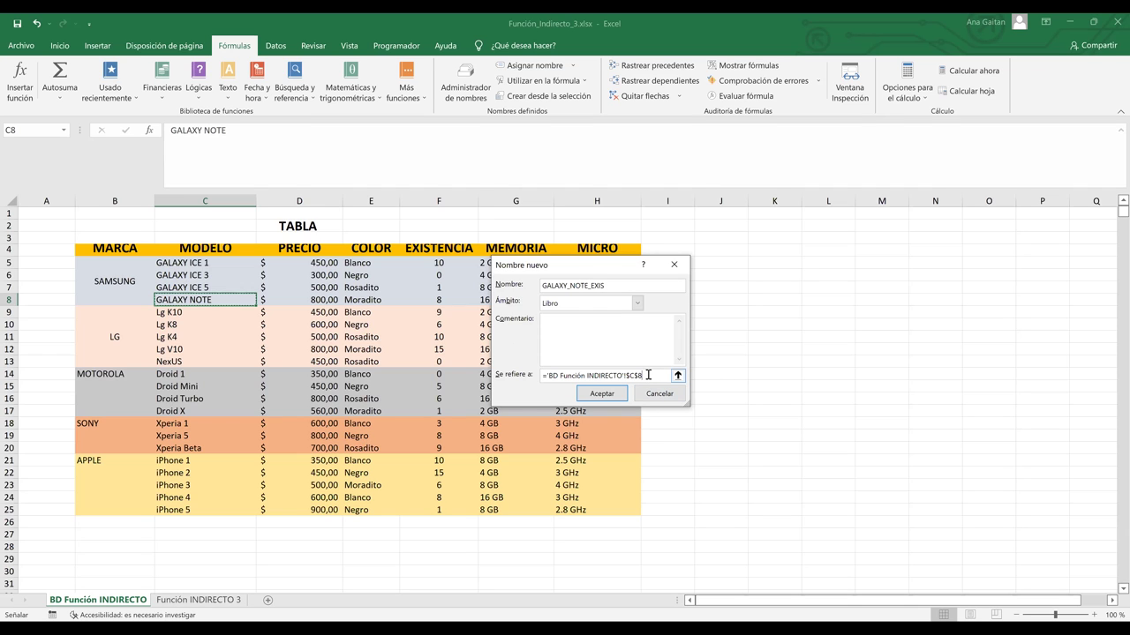
pyautogui.click(442, 301)
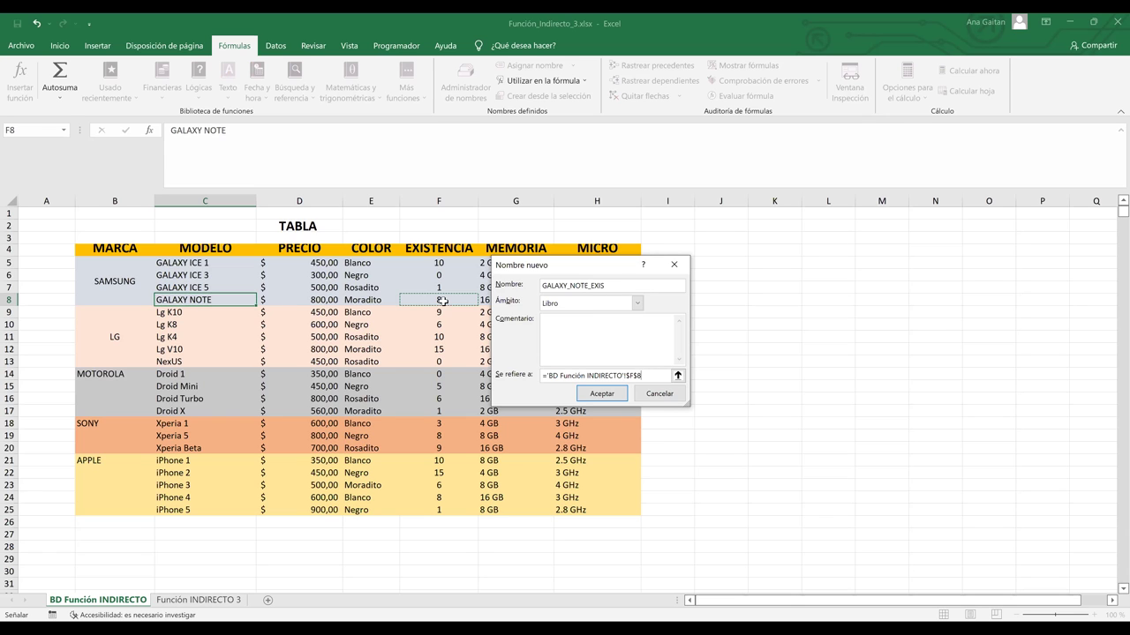
pyautogui.click(612, 397)
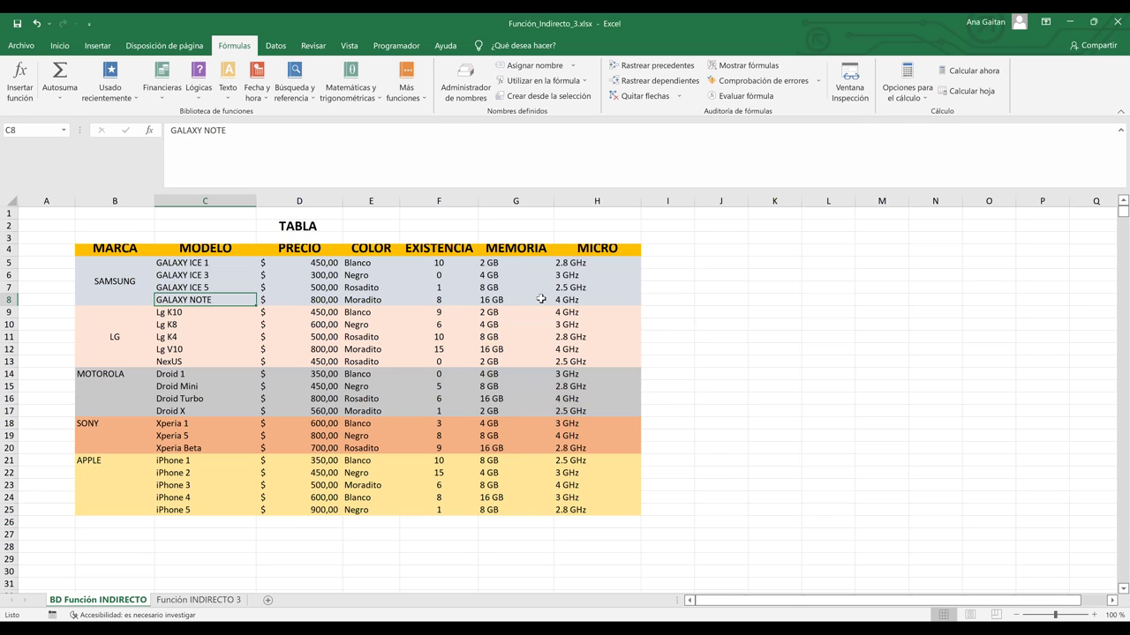
pyautogui.click(512, 265)
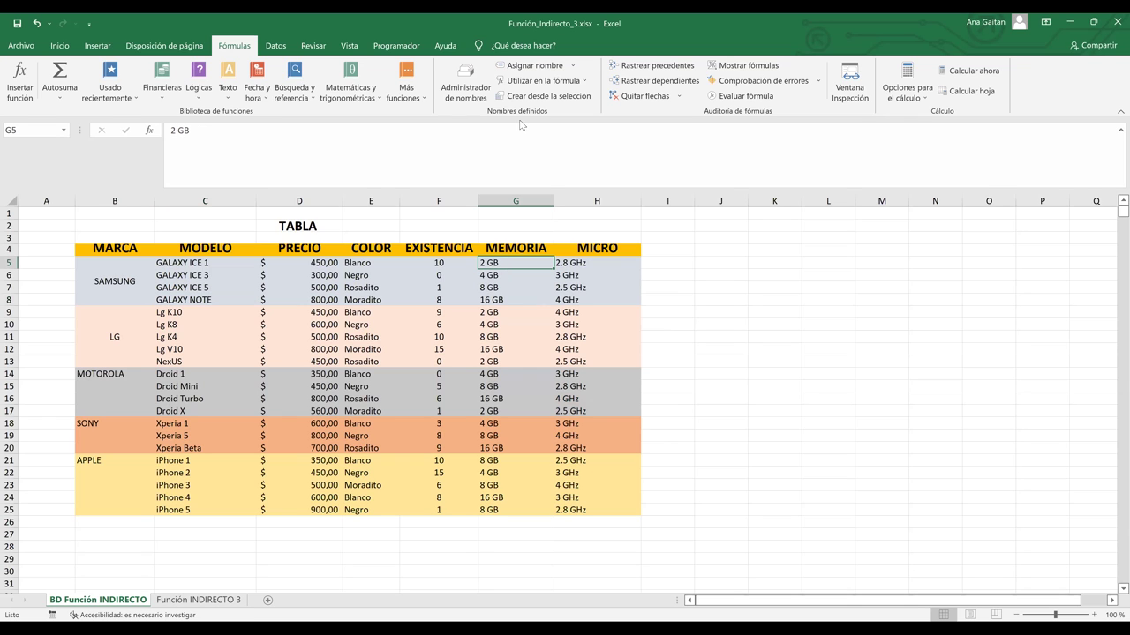
pyautogui.click(523, 67)
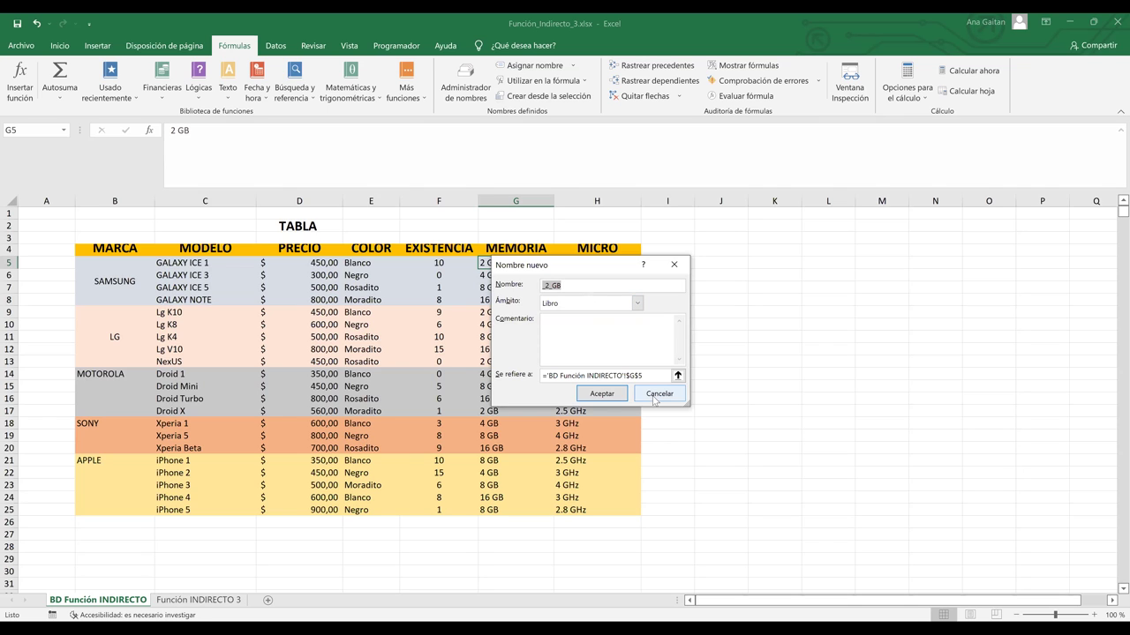
pyautogui.press('Escape')
# - Starting from the model cell C5, define the name GALAXY_ICE_1_MEM referring to the memory value in cell G5
pyautogui.click(203, 263)
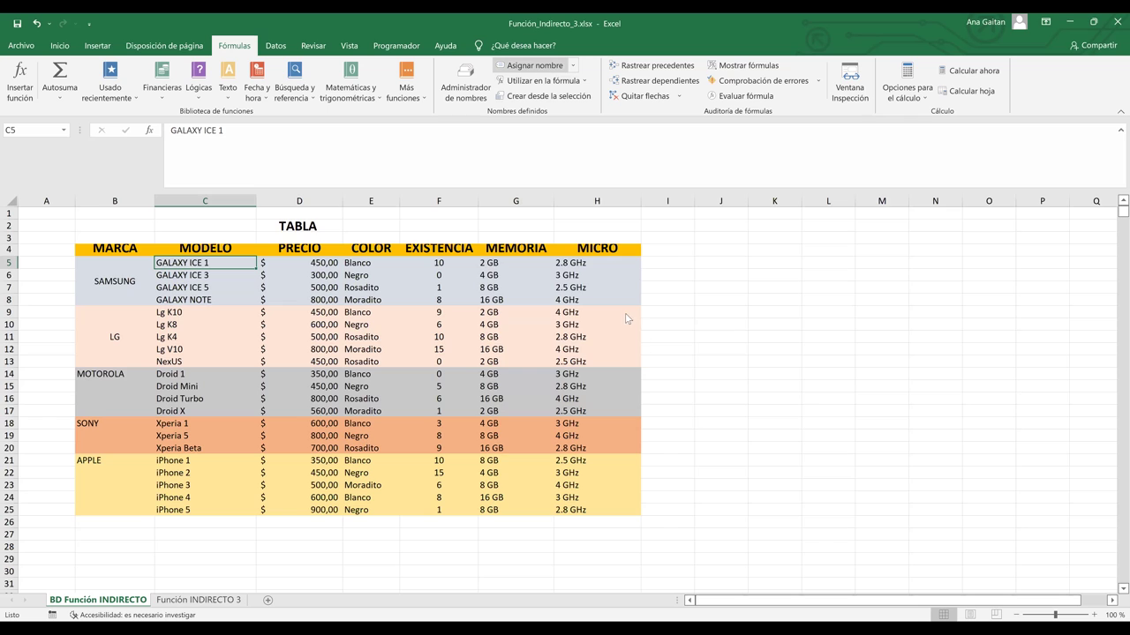
pyautogui.click(537, 66)
pyautogui.click(615, 285)
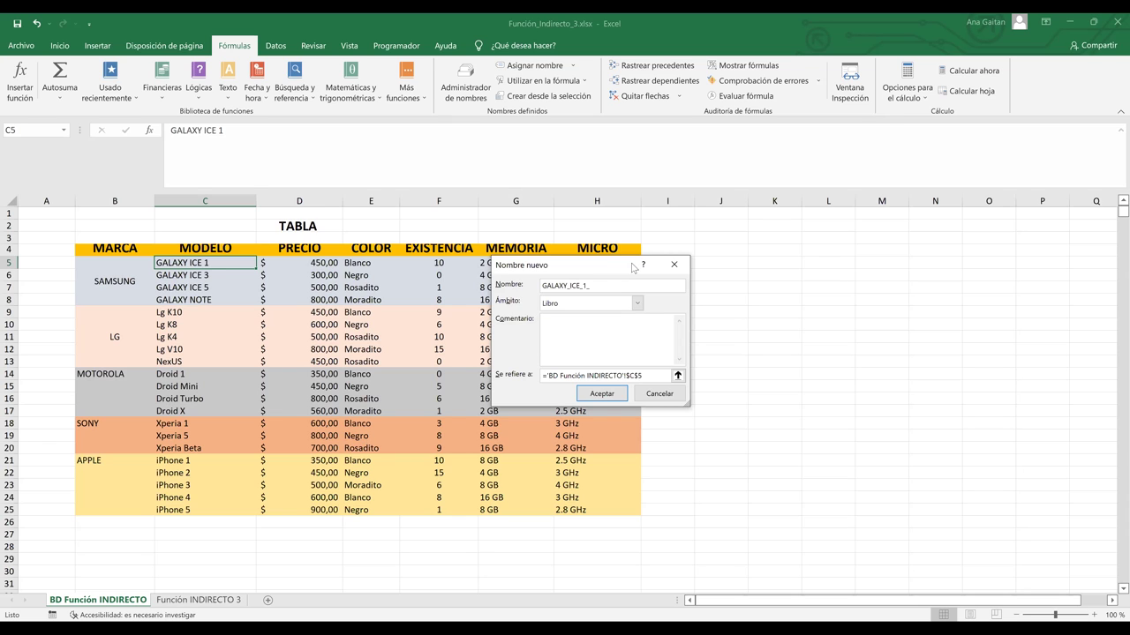
pyautogui.moveTo(632, 268); pyautogui.dragTo(812, 309)
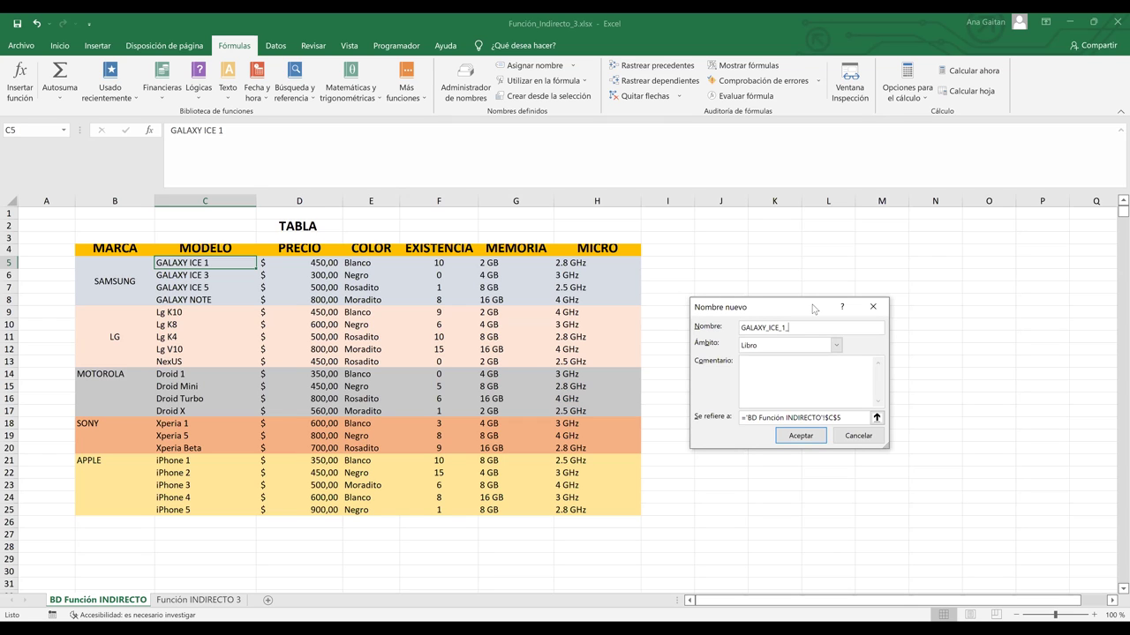
pyautogui.write('MEM')
pyautogui.click(843, 417)
pyautogui.click(531, 265)
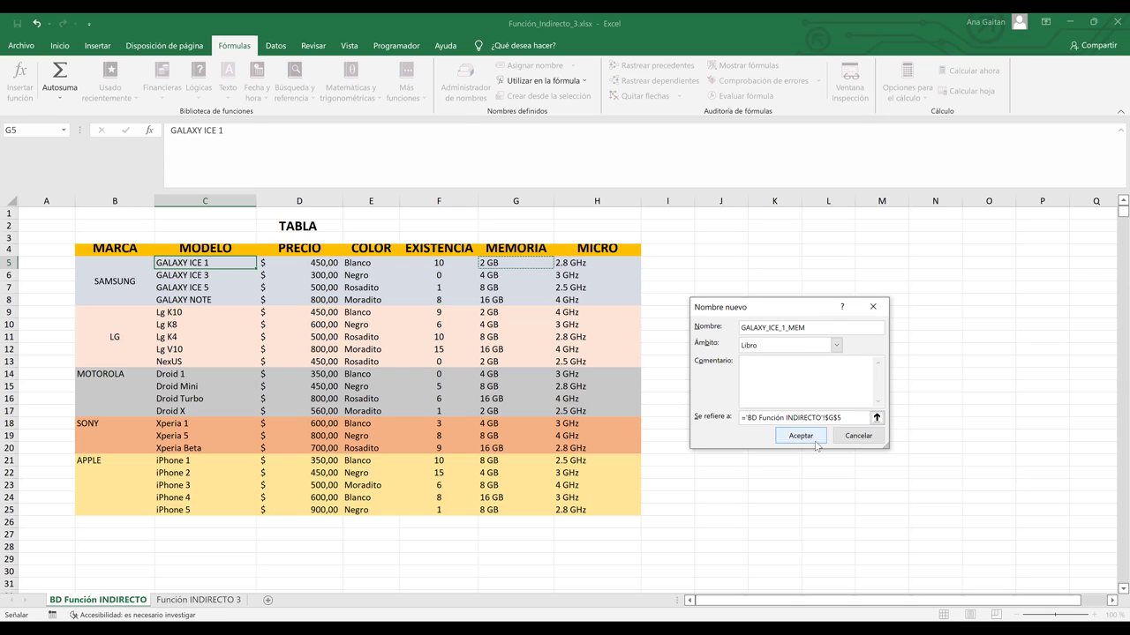
pyautogui.click(817, 442)
# - Starting from the model cell C6, define the name GALAXY_ICE_3_MEM referring to the memory value in cell G6
pyautogui.click(220, 276)
pyautogui.click(534, 71)
pyautogui.click(789, 331)
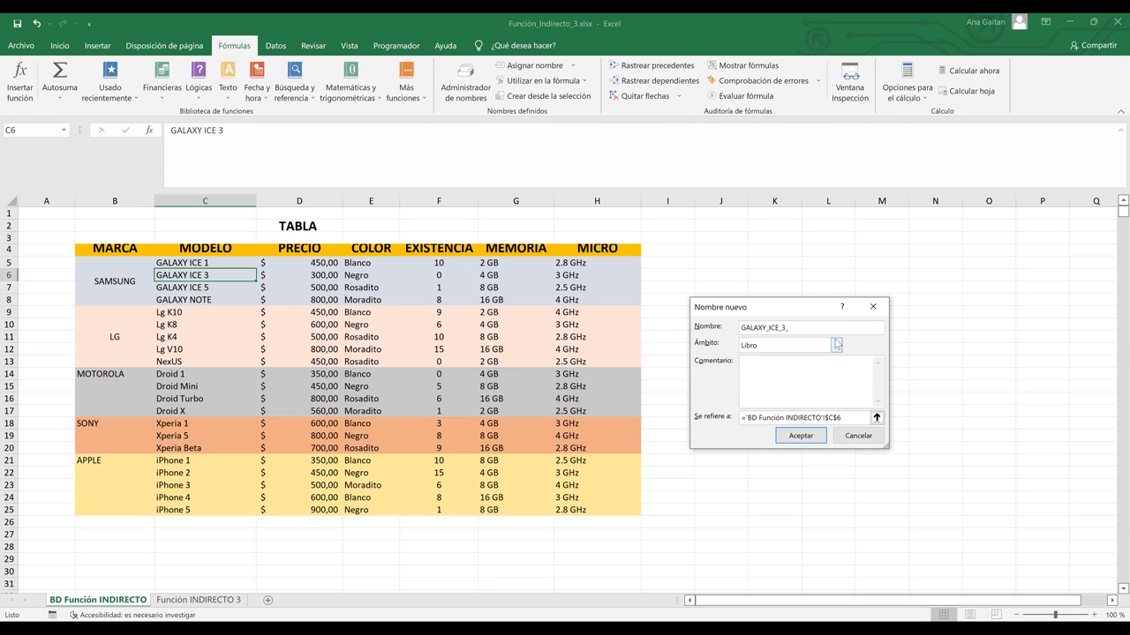
pyautogui.write('_MEM')
pyautogui.click(850, 414)
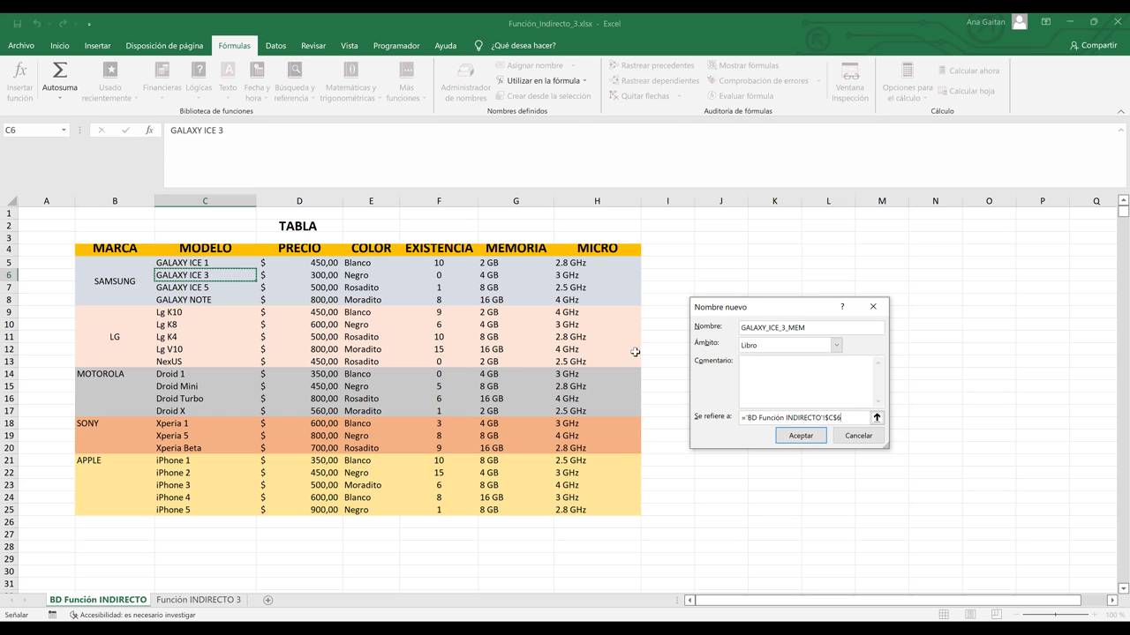
pyautogui.click(498, 275)
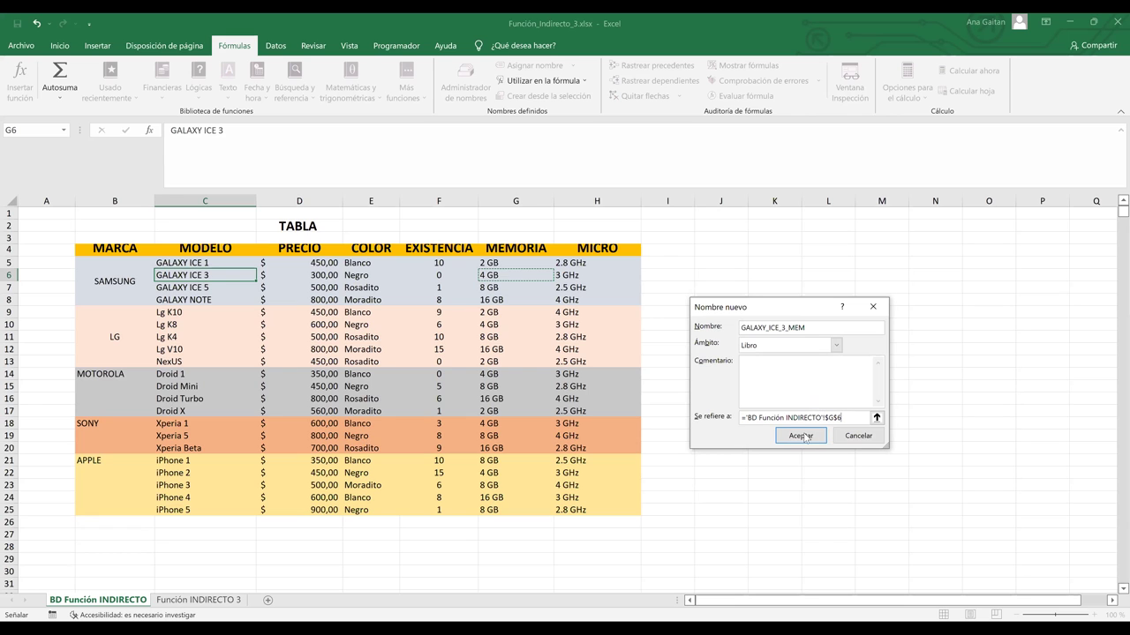
# - Starting from the model cell C7, define the name GALAXY_ICE_5_MEM referring to the memory value in cell G7
pyautogui.click(201, 289)
pyautogui.press('Return')
pyautogui.click(537, 70)
pyautogui.write('_')
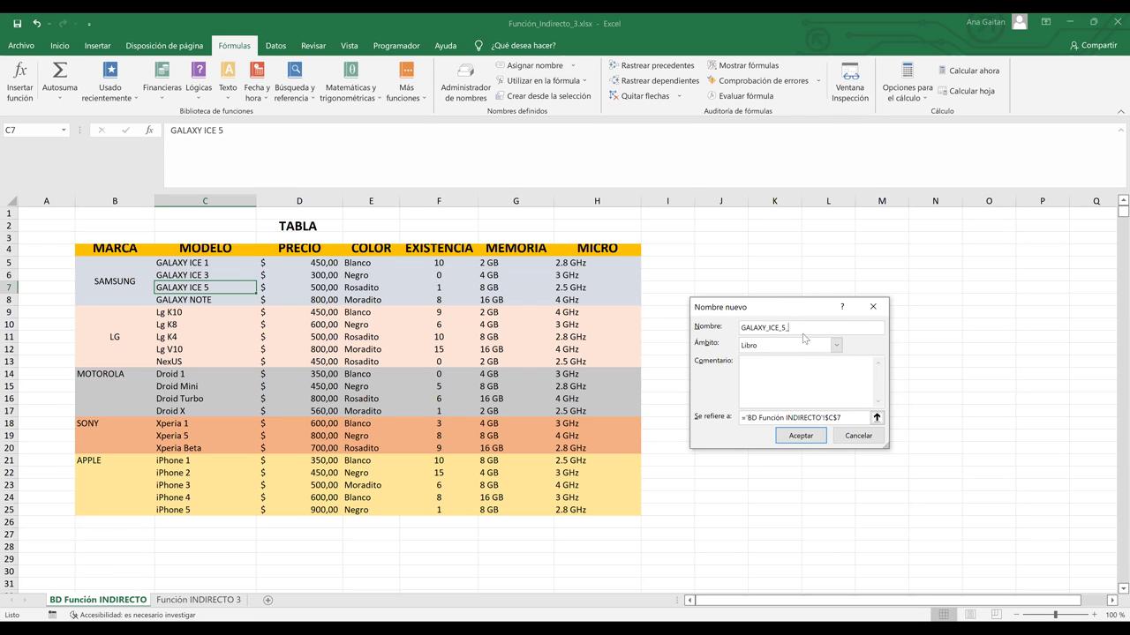
pyautogui.write('PRE')
pyautogui.press('BackSpace')
pyautogui.write('MEM')
pyautogui.click(844, 417)
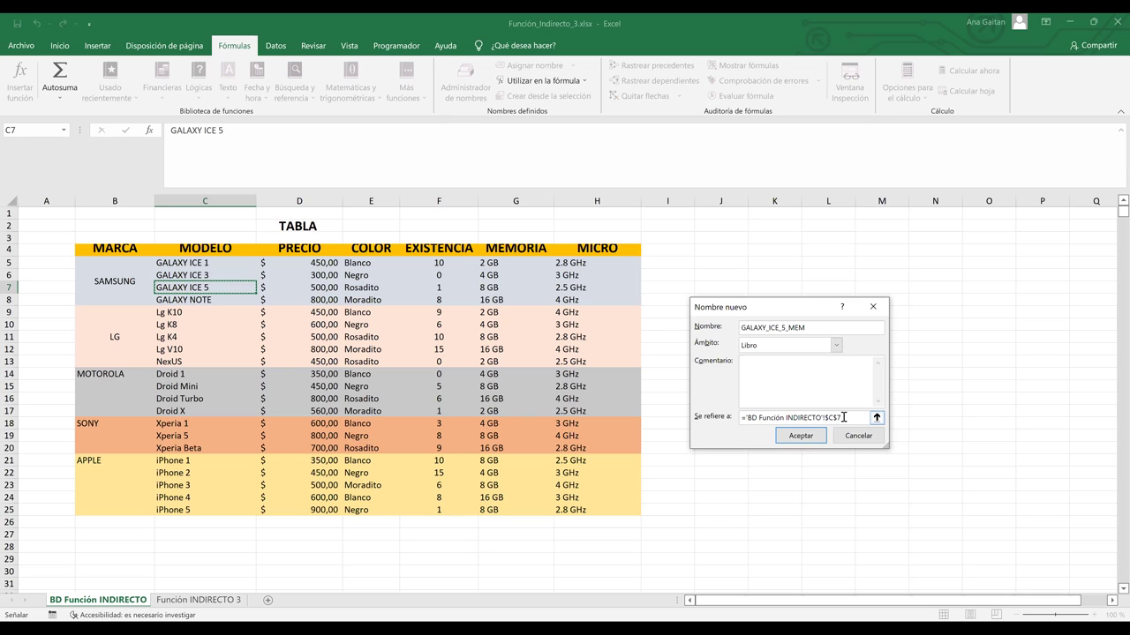
pyautogui.click(494, 291)
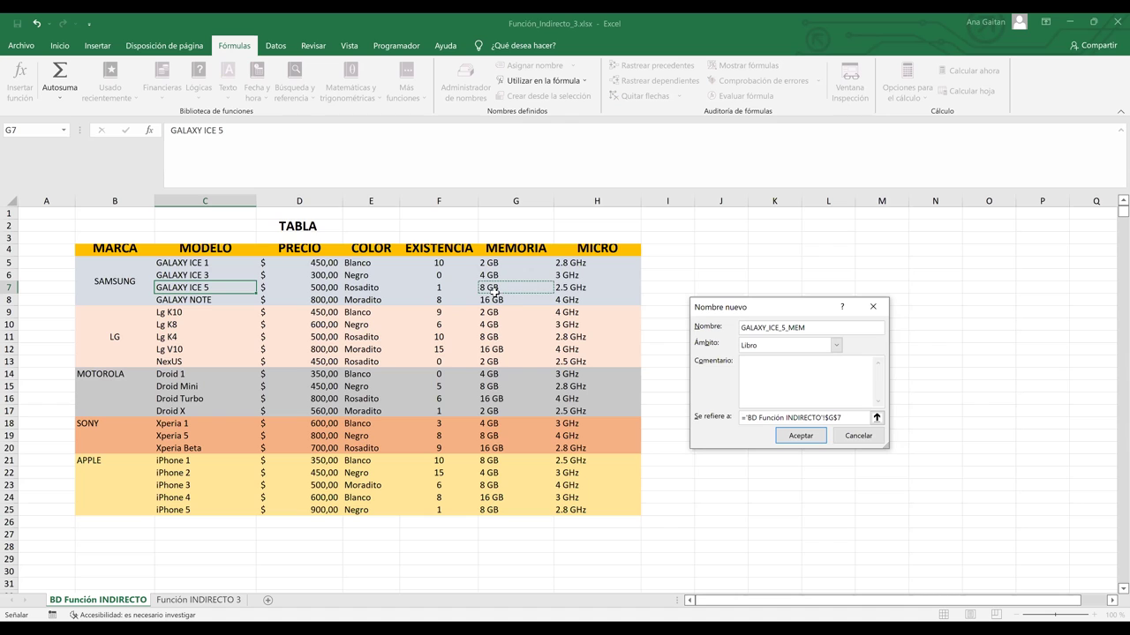
pyautogui.click(804, 437)
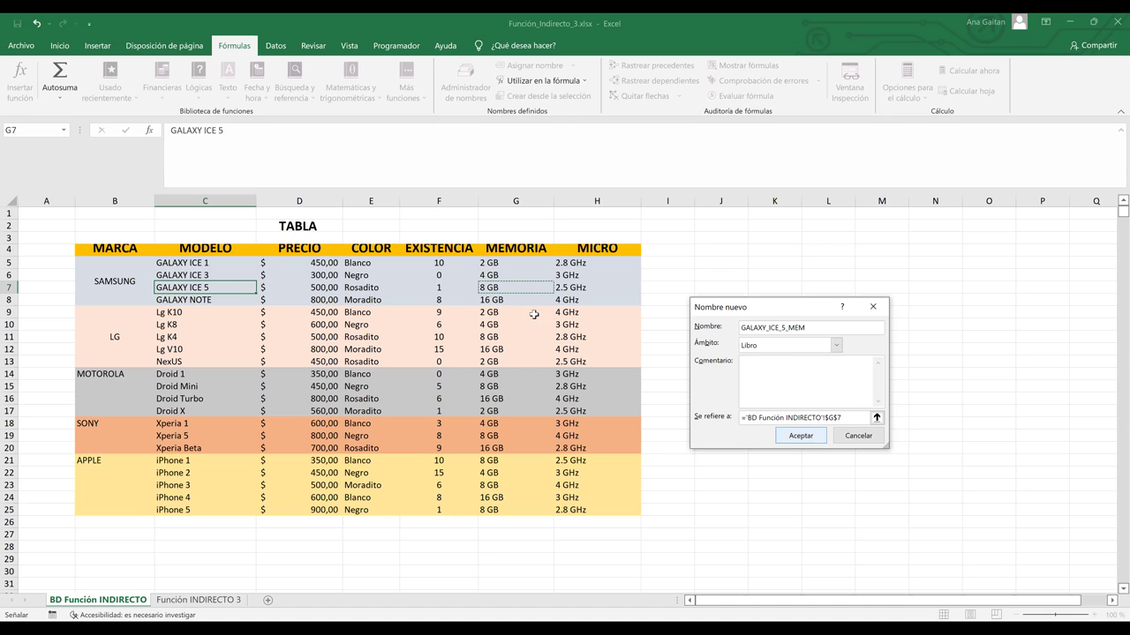
# - Starting from the model cell C8, define the name GALAXY_NOTE_MEM referring to the memory value in cell G8
pyautogui.click(502, 300)
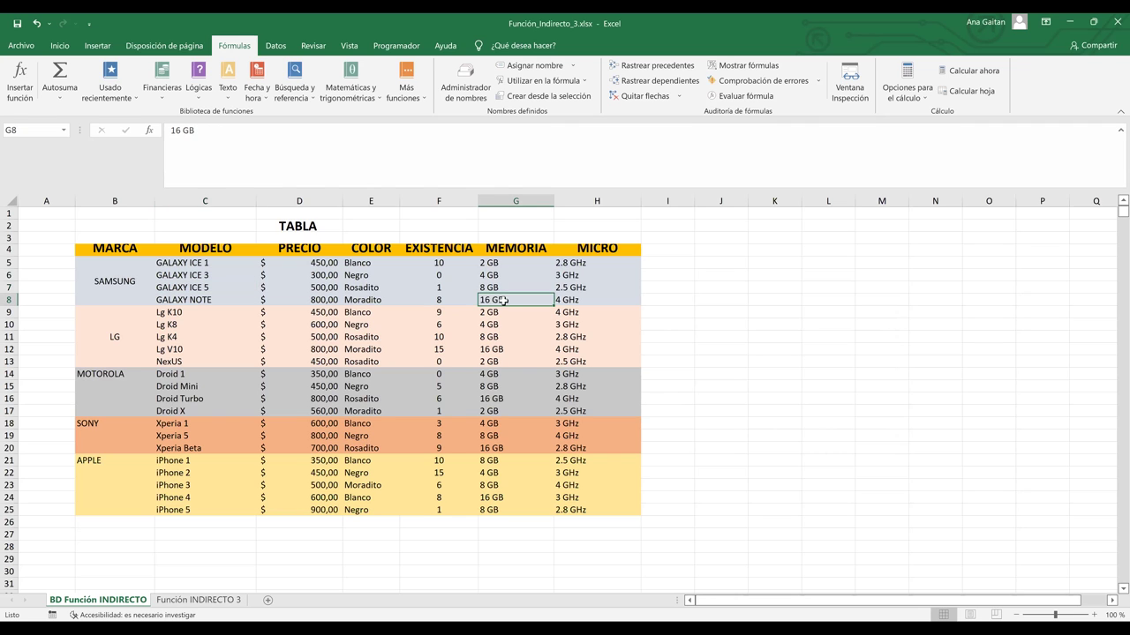
pyautogui.click(202, 301)
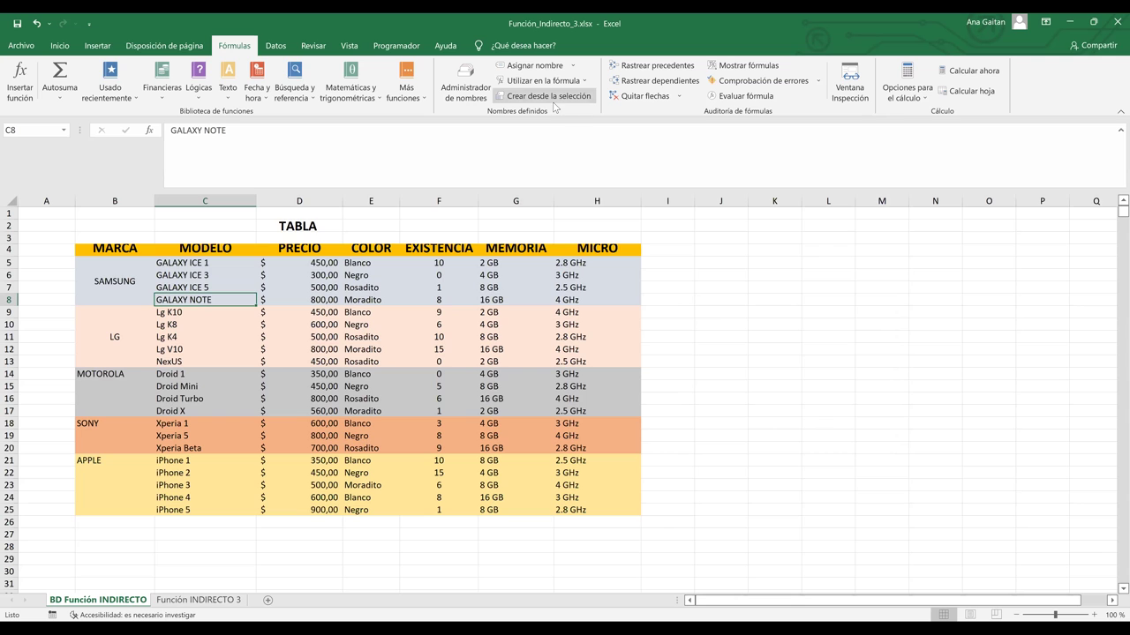
pyautogui.click(525, 66)
pyautogui.write('_MEM')
pyautogui.click(856, 418)
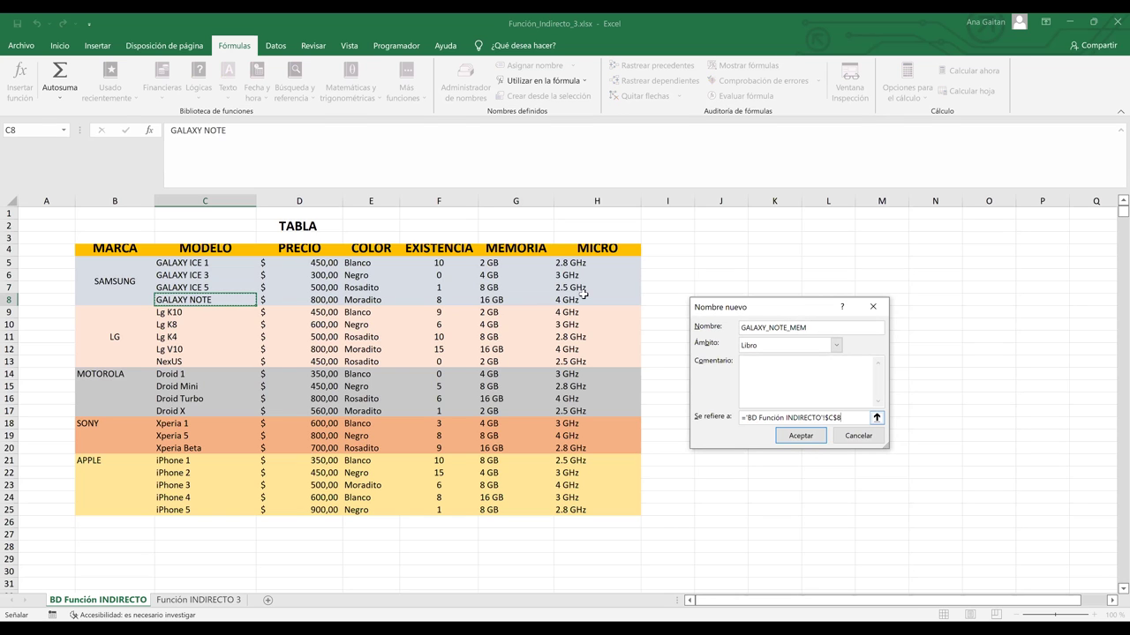
pyautogui.click(501, 300)
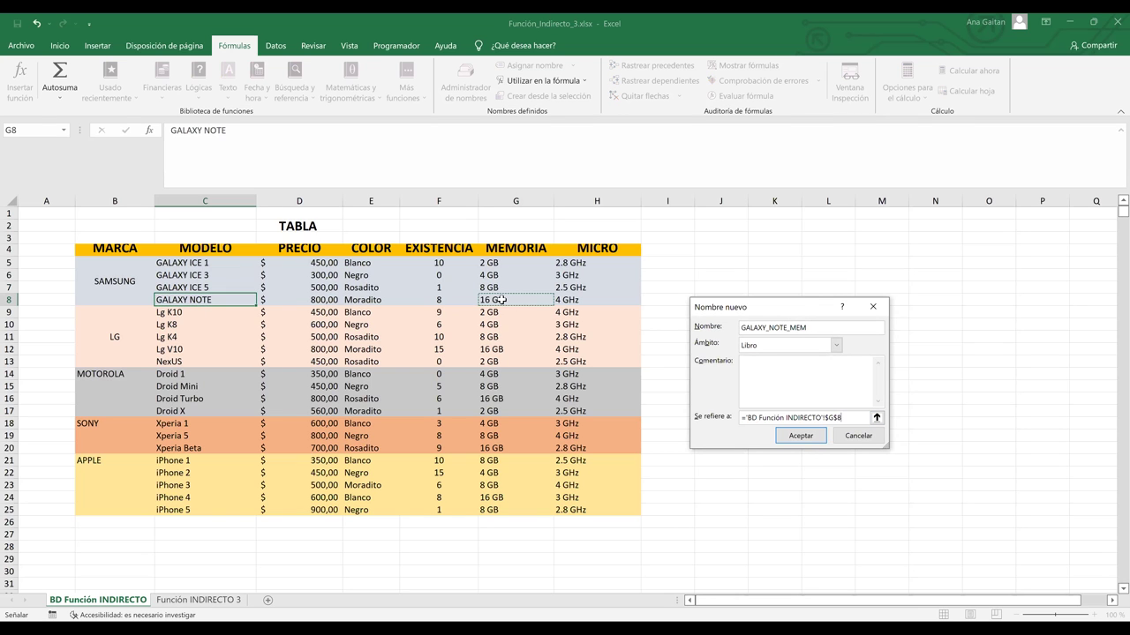
pyautogui.click(798, 438)
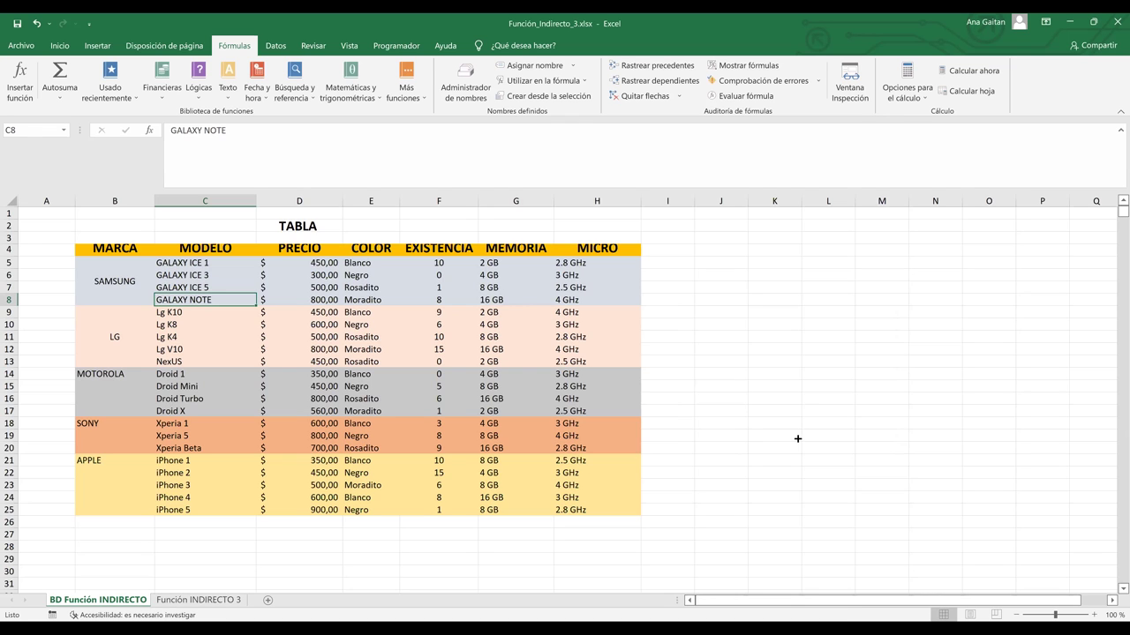
pyautogui.click(797, 439)
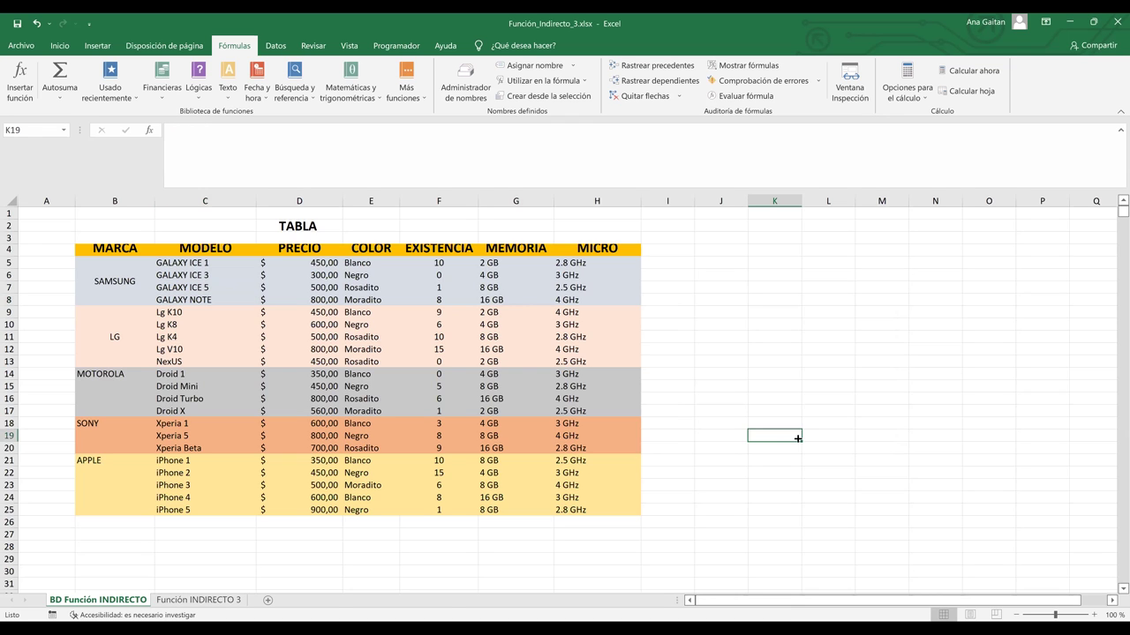
# - On the Función INDIRECTO 3 sheet, enter =SUSTITUIR(D9;" ";"_") in cell C11 and widen column C to fit the text
pyautogui.click(198, 601)
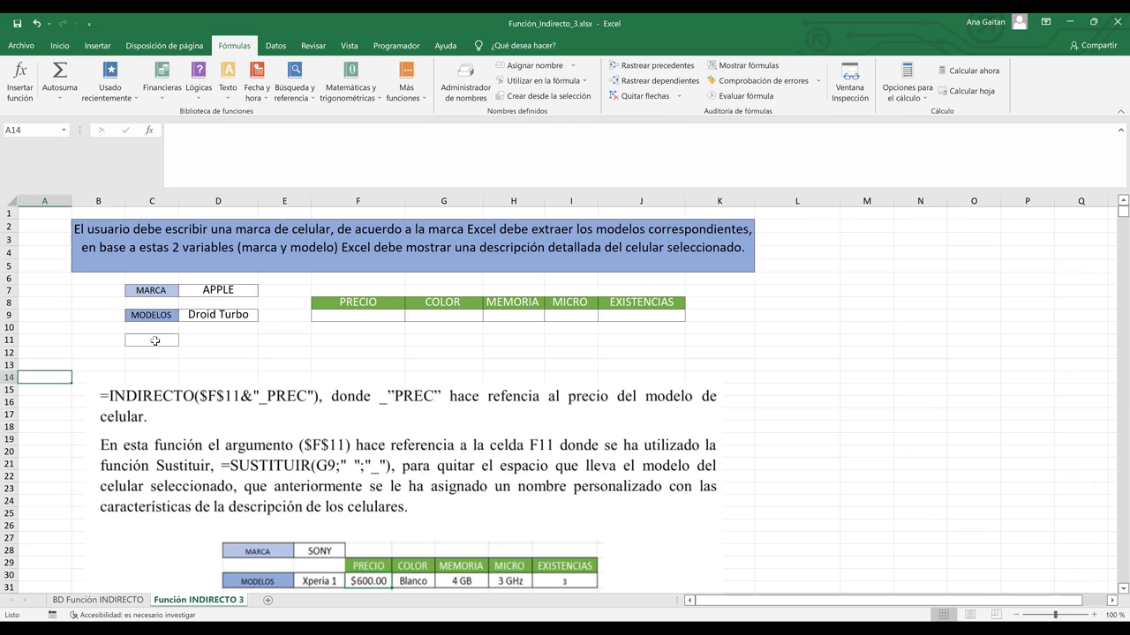
pyautogui.click(155, 341)
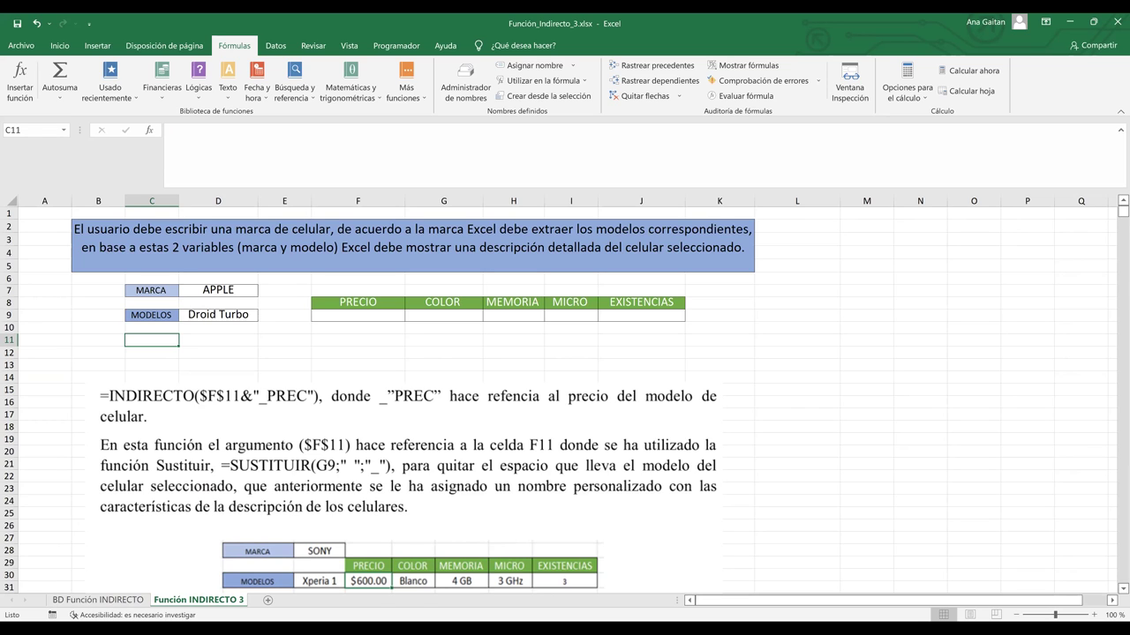
pyautogui.doubleClick(139, 337)
pyautogui.write('=')
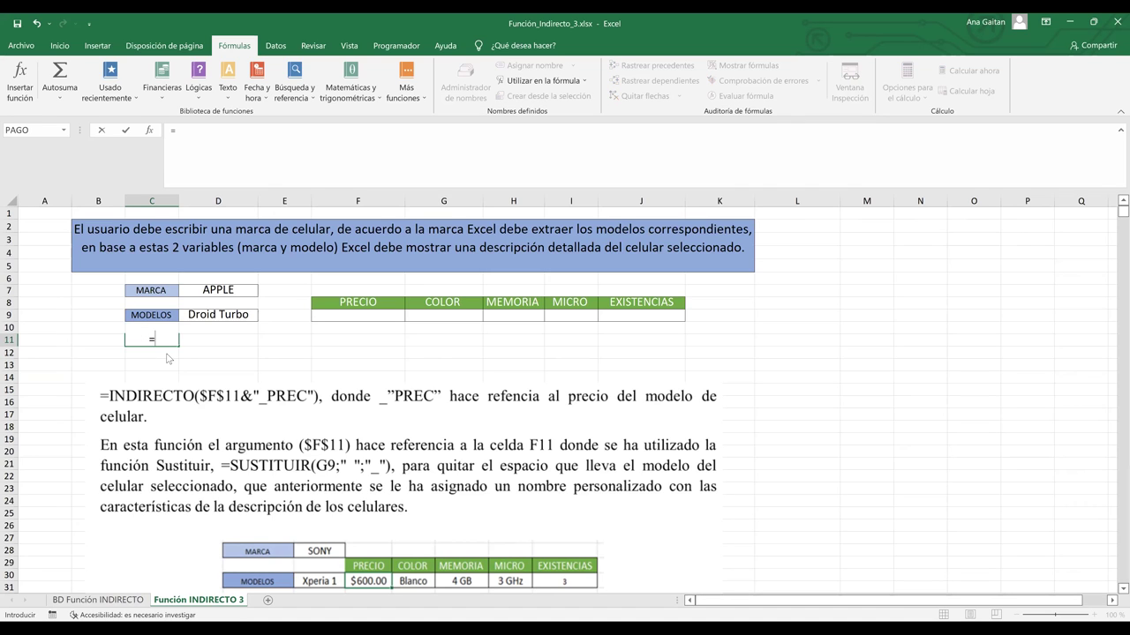
pyautogui.write('SUSTITUIR(')
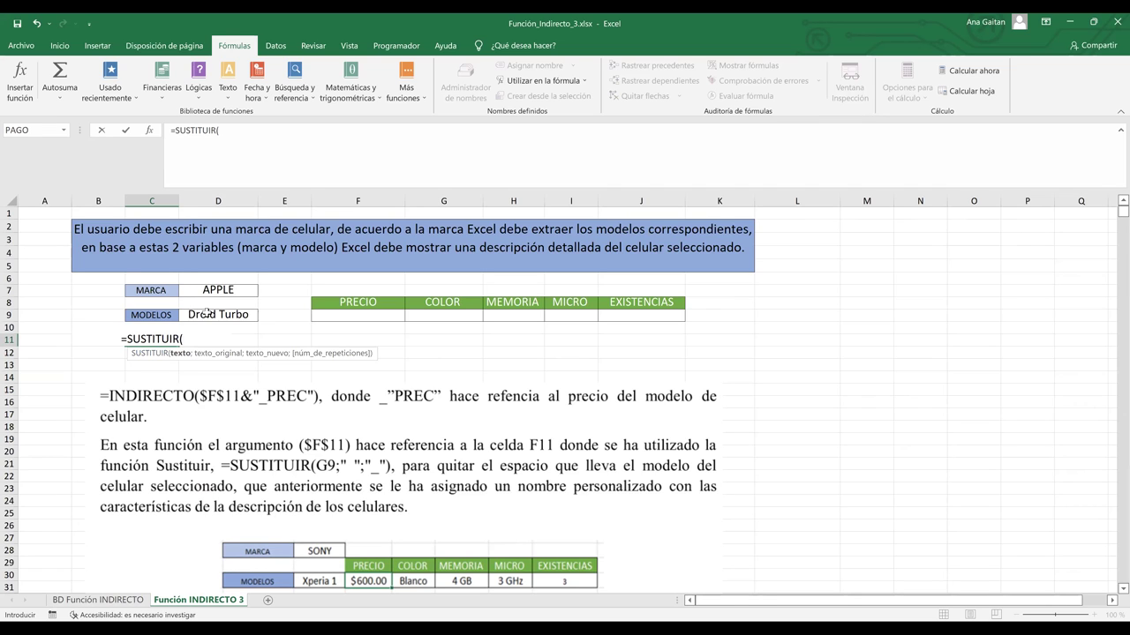
pyautogui.click(207, 313)
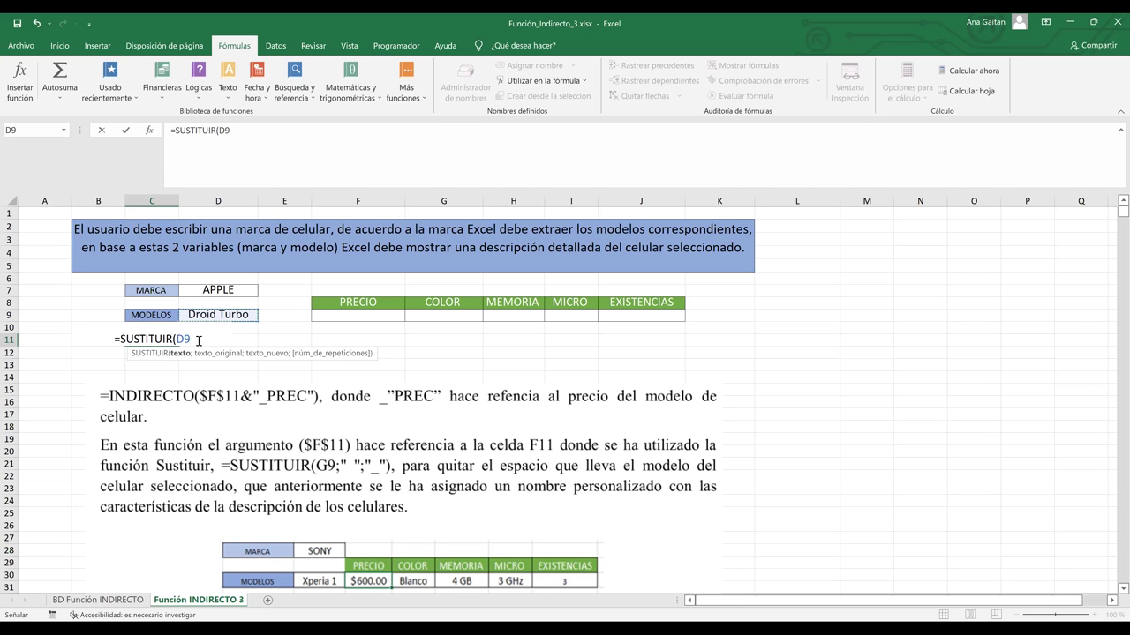
pyautogui.write(';')
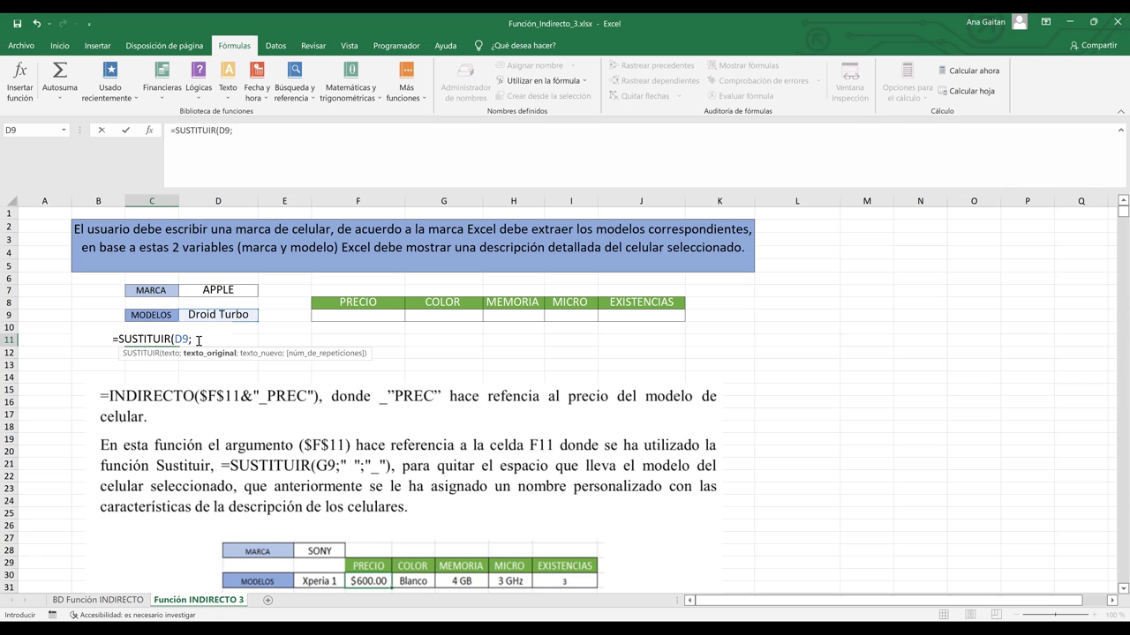
pyautogui.write('"')
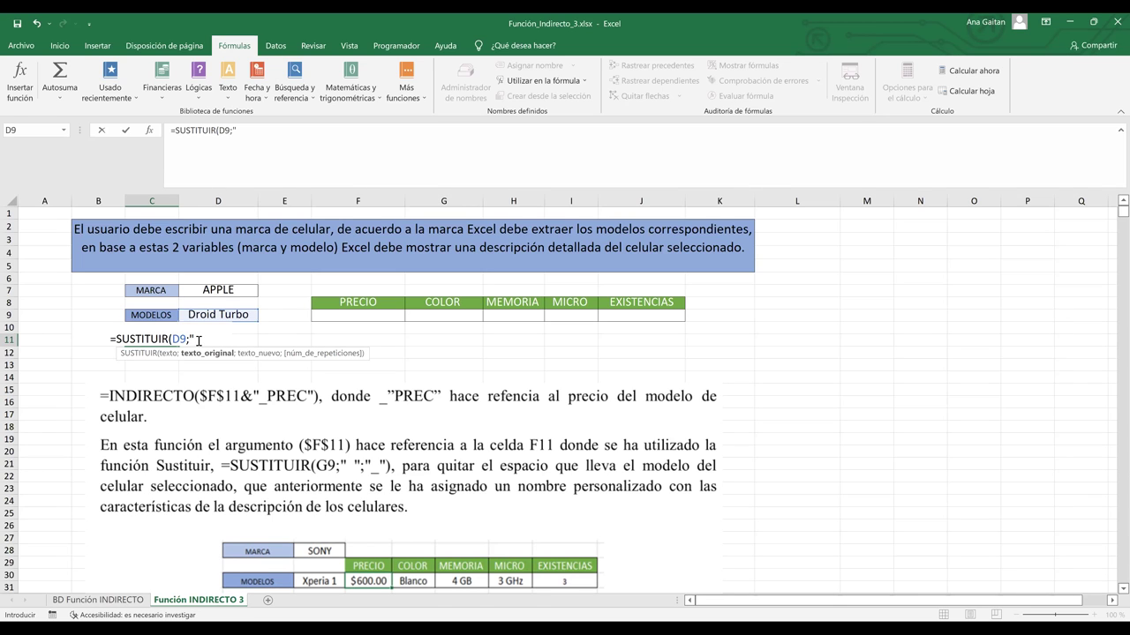
pyautogui.write('"')
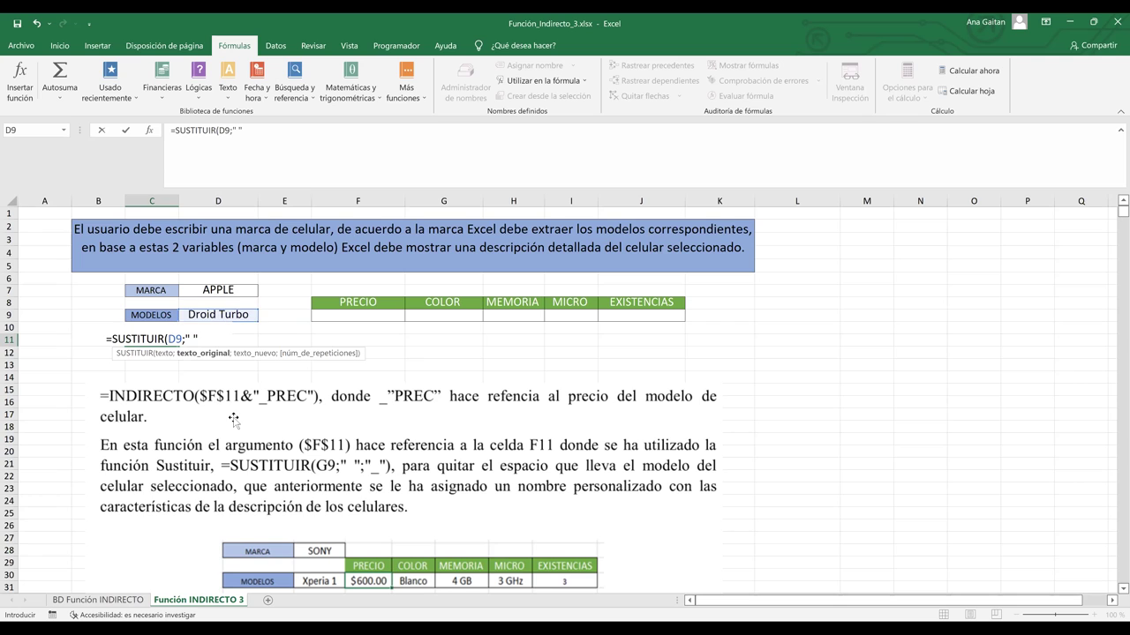
pyautogui.write(';')
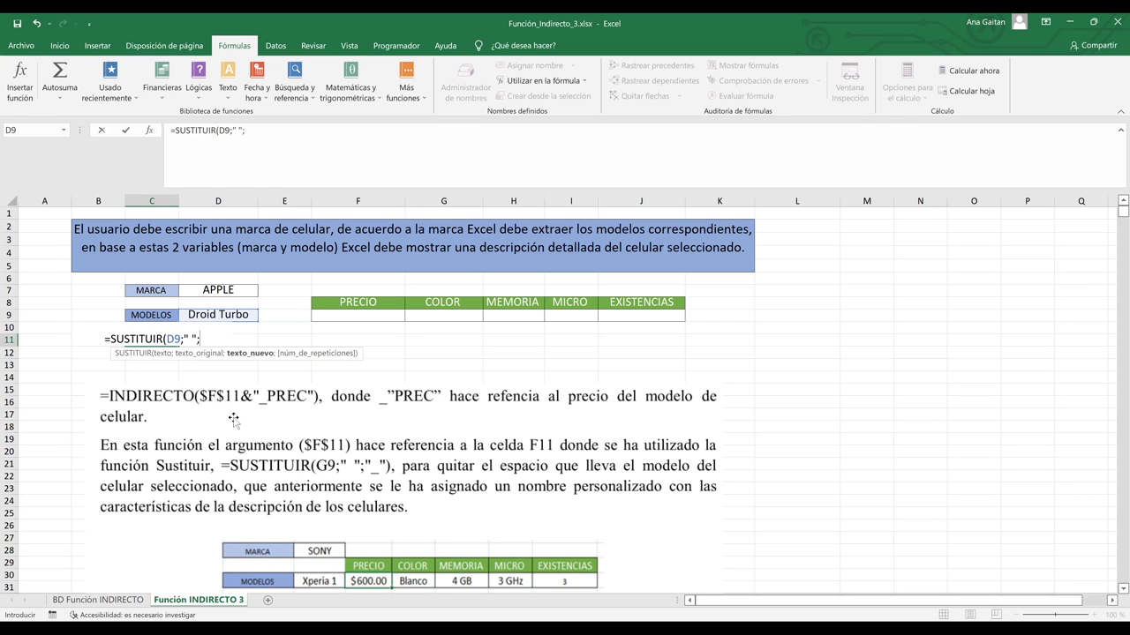
pyautogui.write('"')
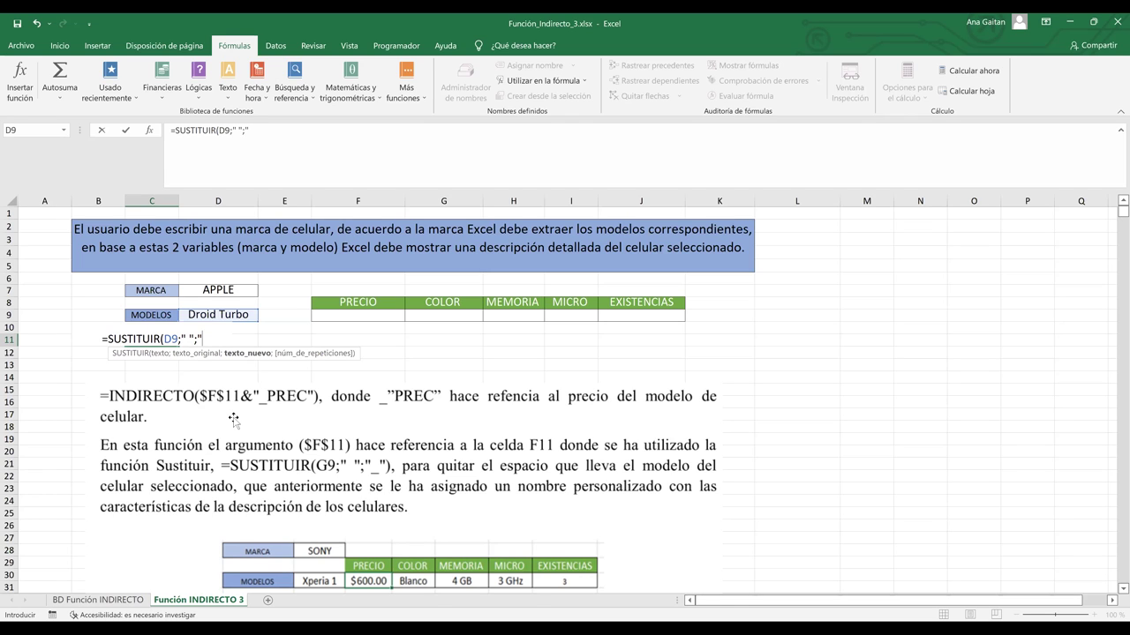
pyautogui.write('_')
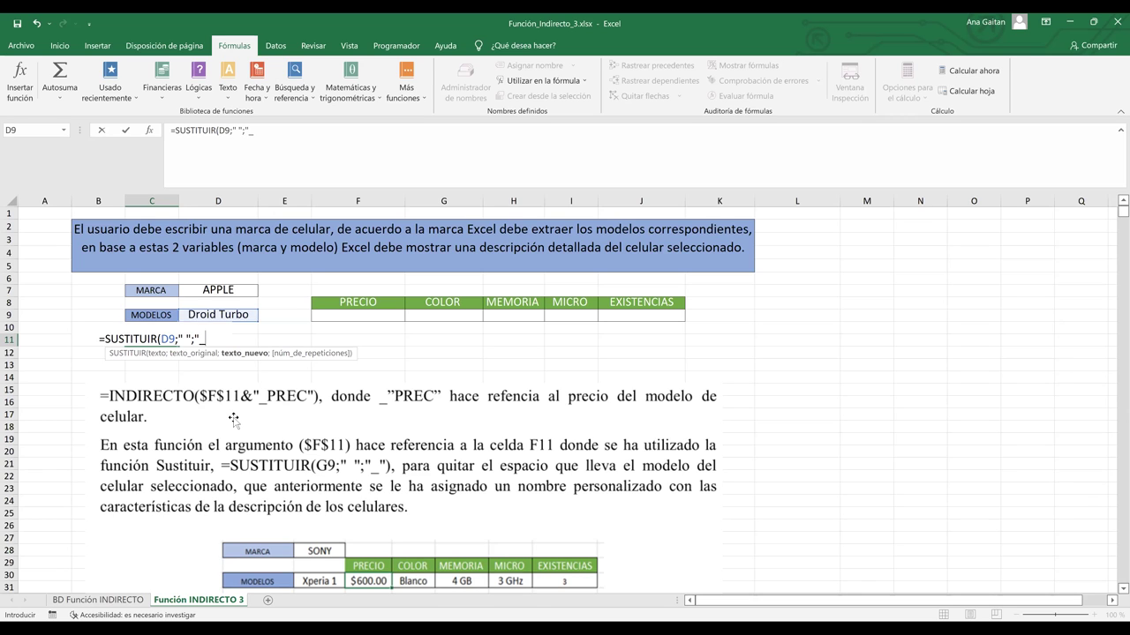
pyautogui.write('"')
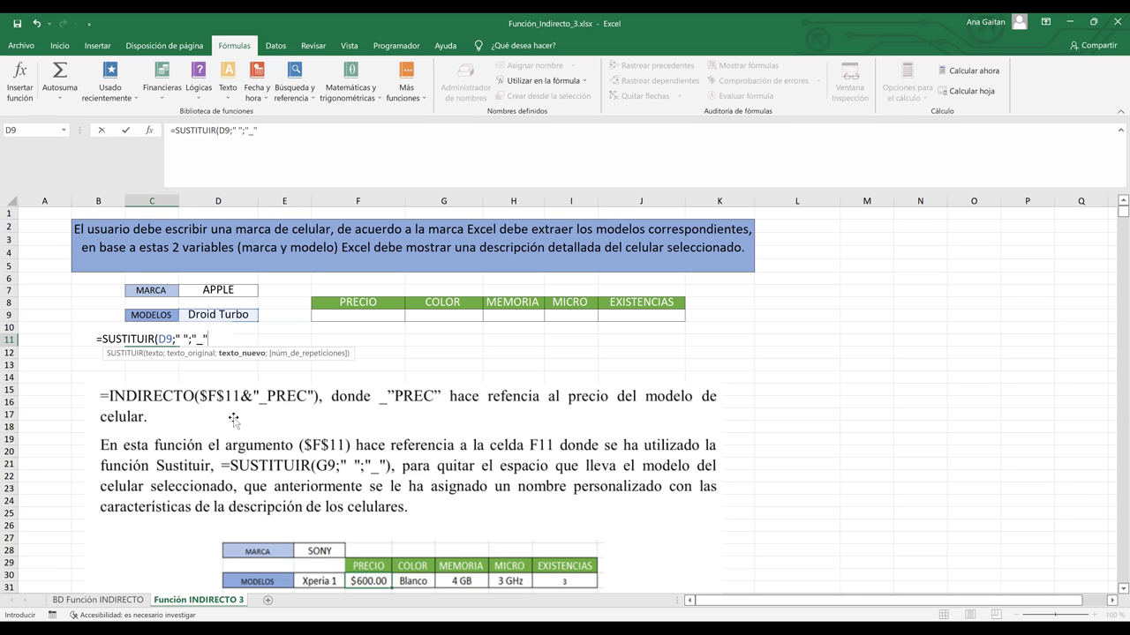
pyautogui.write(')')
pyautogui.press('Return')
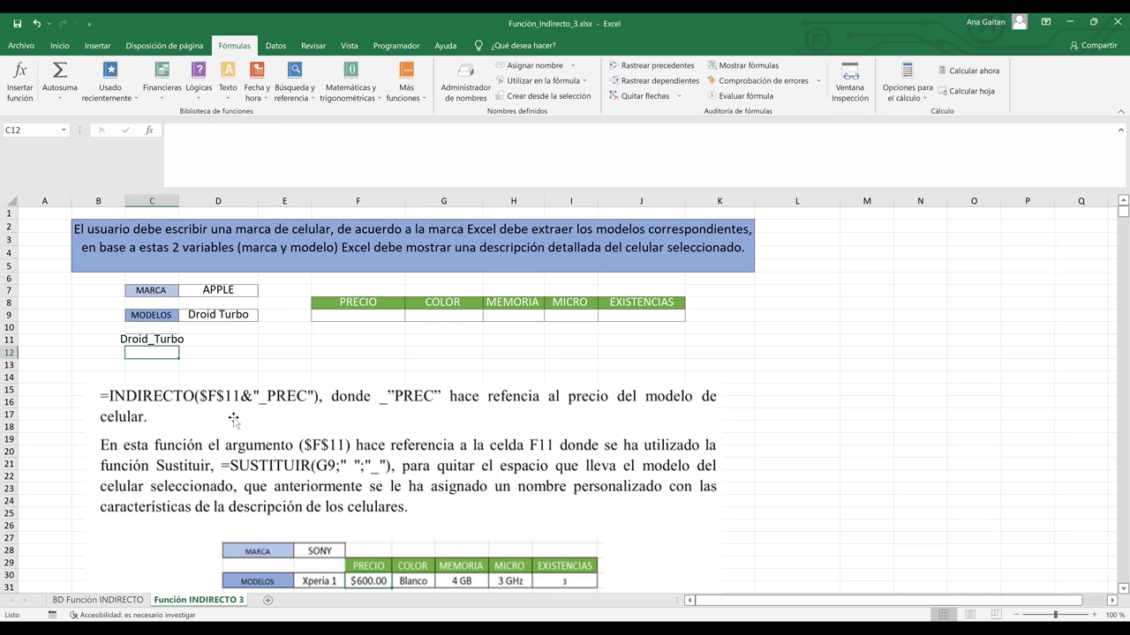
pyautogui.moveTo(179, 201); pyautogui.dragTo(208, 201)
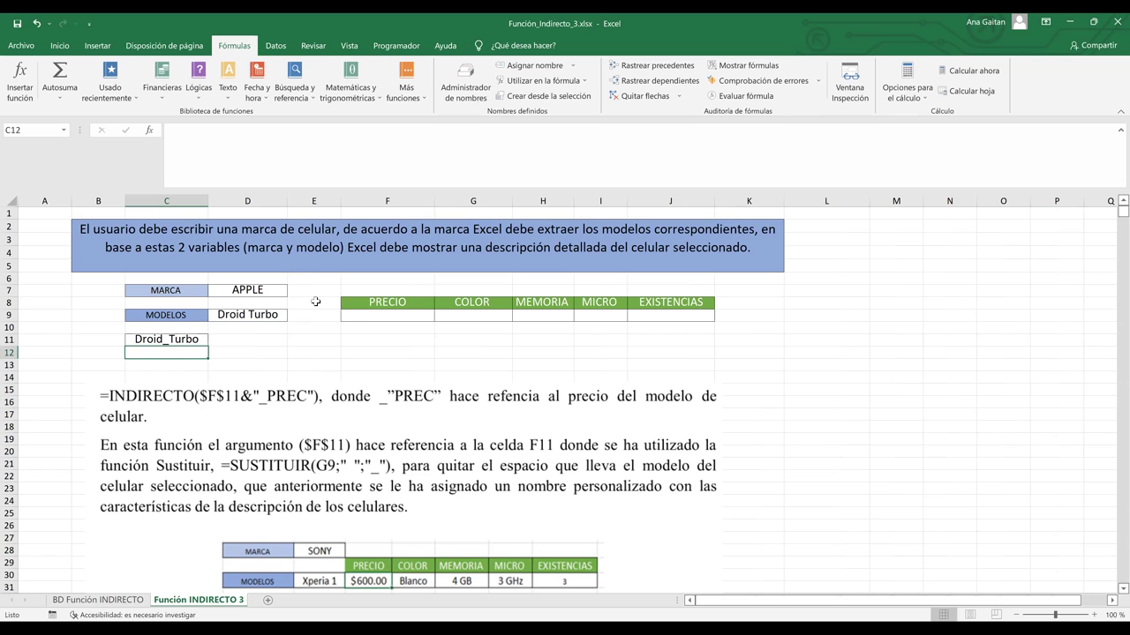
# - Check the name assigned to the GALAXY ICE 1 price cell D5 on the BD Función INDIRECTO sheet
pyautogui.click(369, 317)
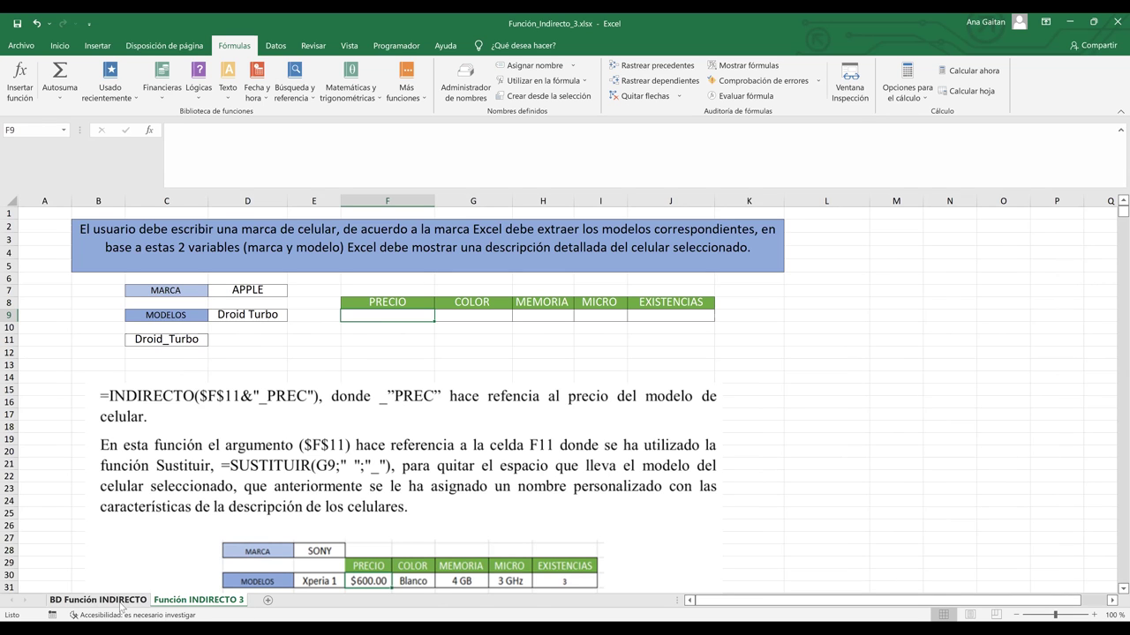
pyautogui.hotkey('ctrl', 'pageup')
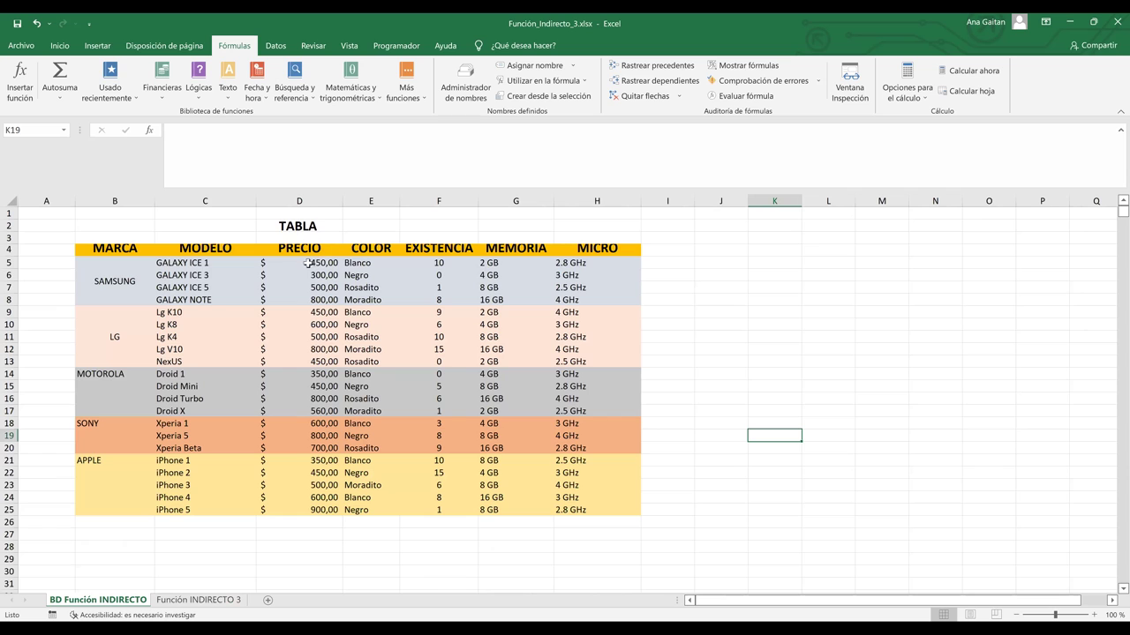
pyautogui.click(298, 262)
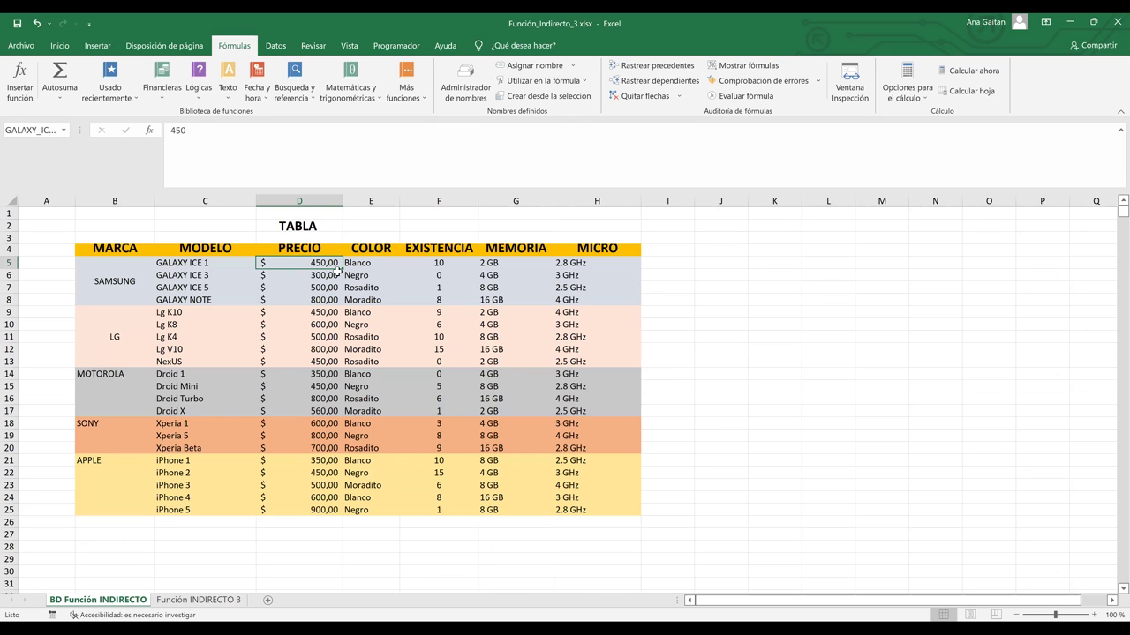
pyautogui.click(192, 602)
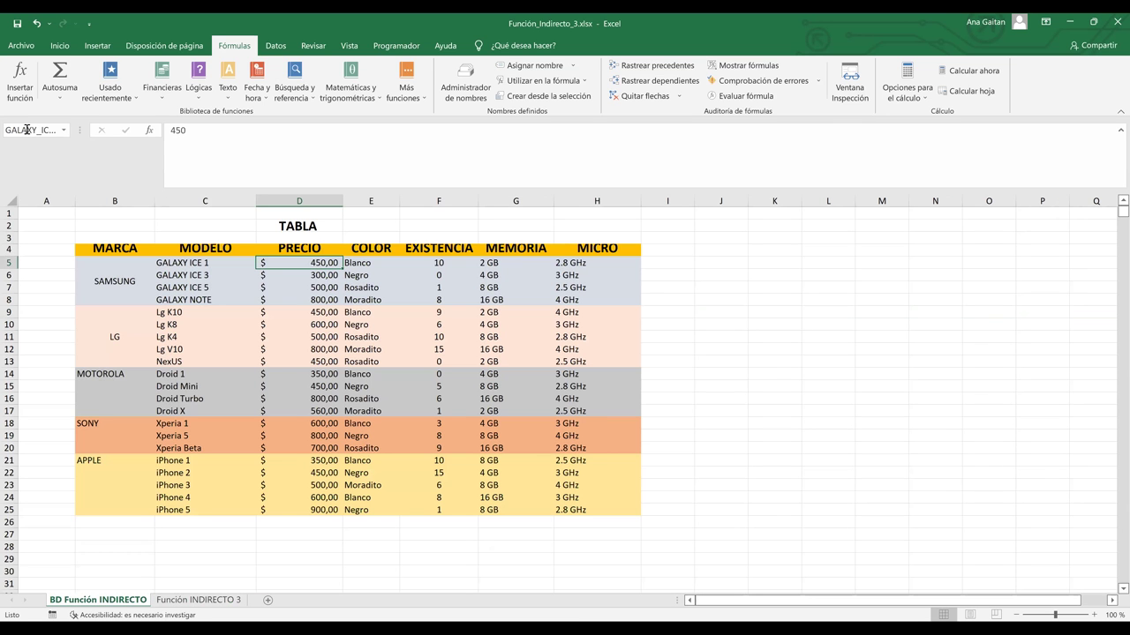
# - Copy the name assigned to the GALAXY ICE 1 price cell and paste it as text into cell F11 of the Función INDIRECTO 3 sheet
pyautogui.click(27, 130)
pyautogui.hotkey('ctrl', 'c')
pyautogui.click(720, 300)
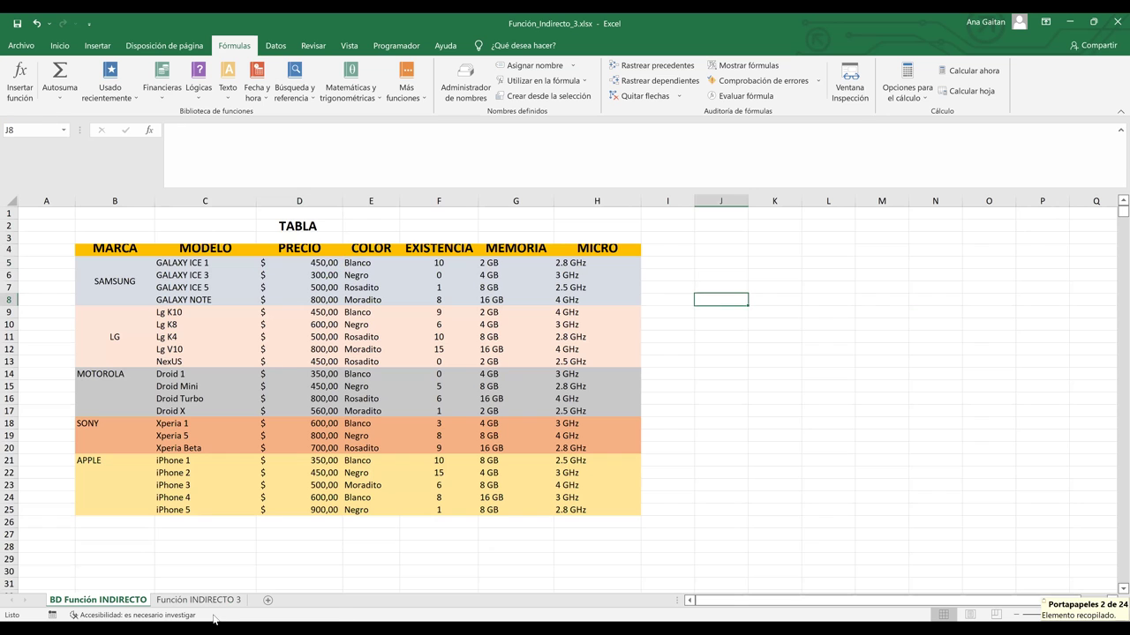
pyautogui.click(198, 599)
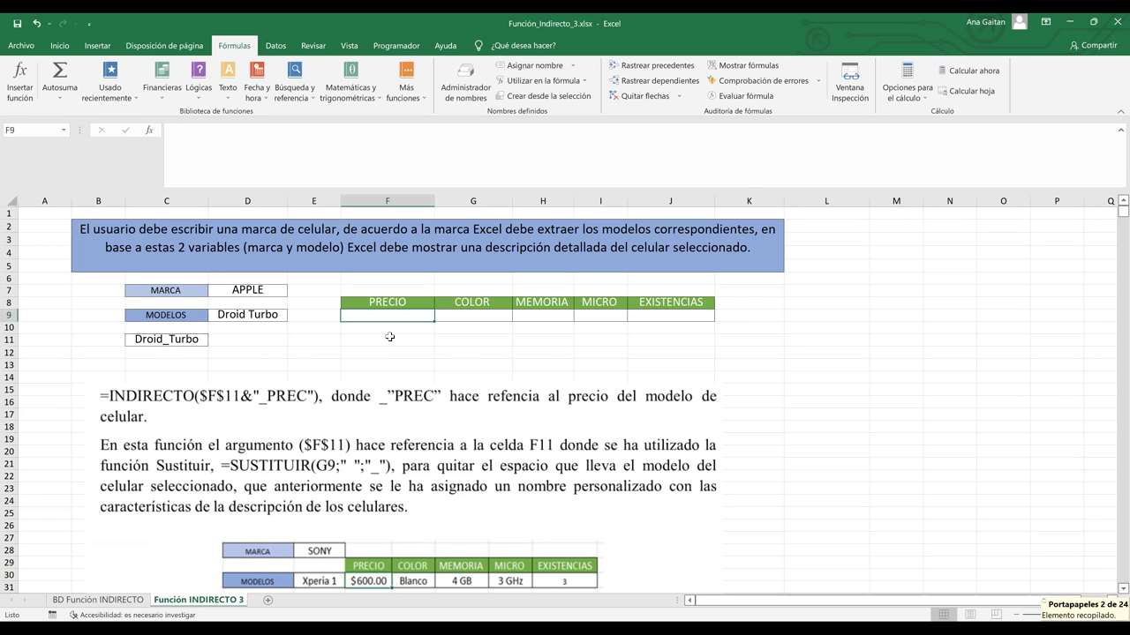
pyautogui.doubleClick(389, 337)
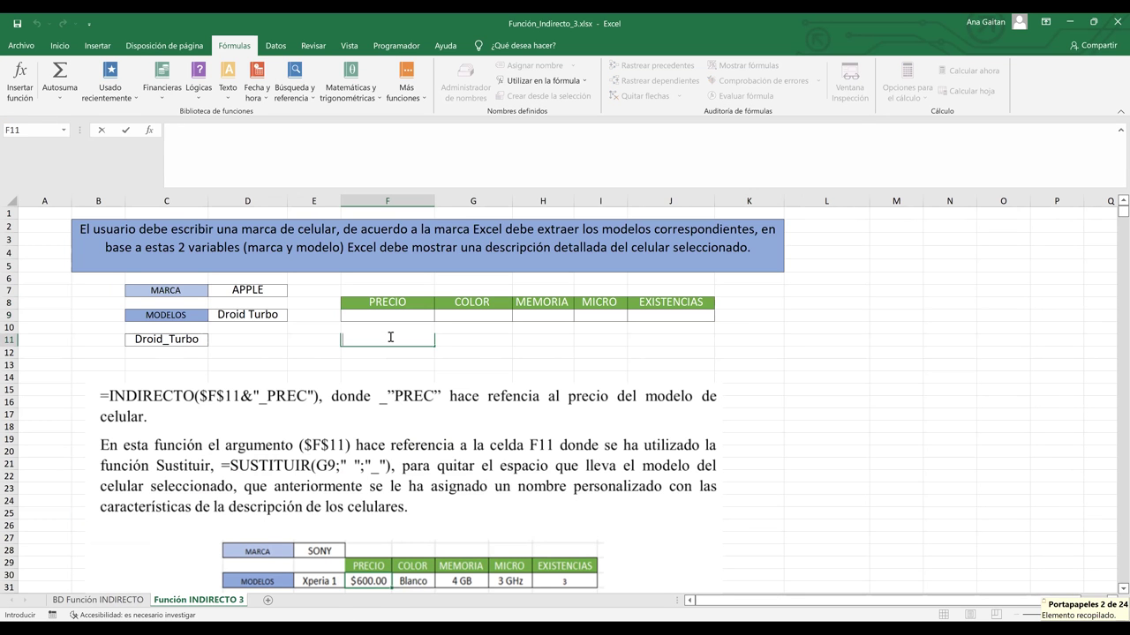
pyautogui.hotkey('ctrl', 'v')
pyautogui.click(521, 360)
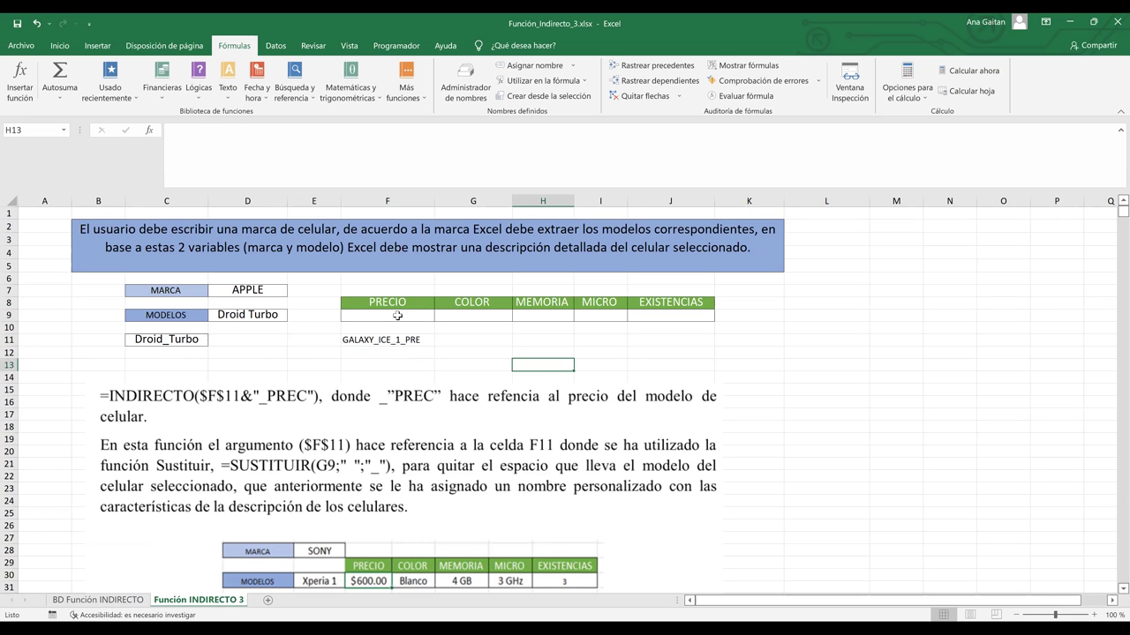
pyautogui.click(397, 315)
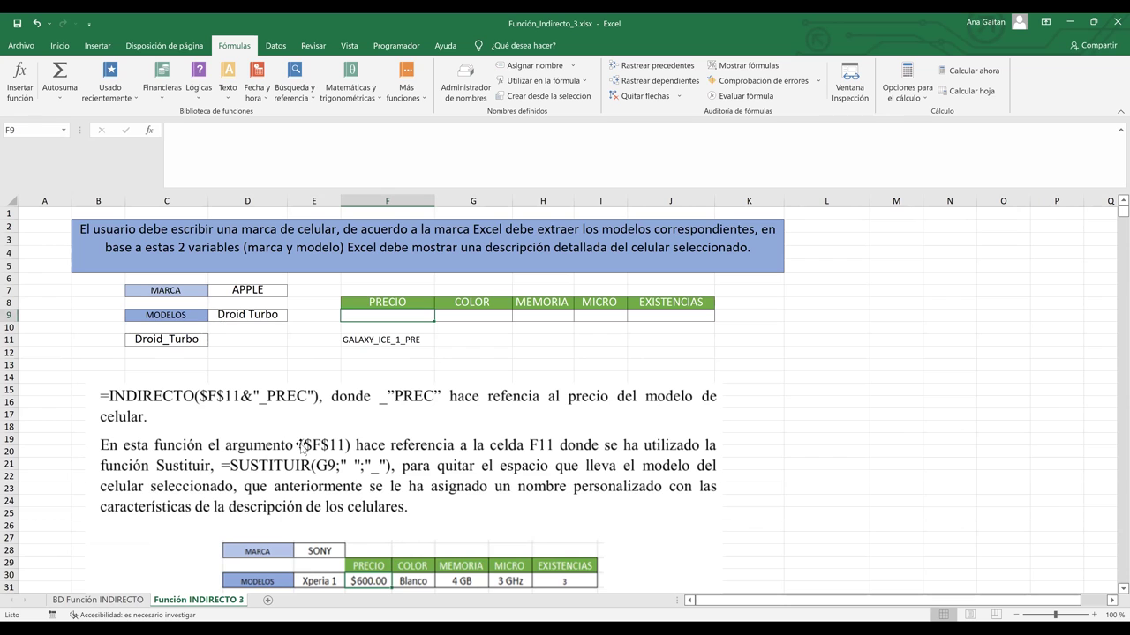
pyautogui.click(113, 603)
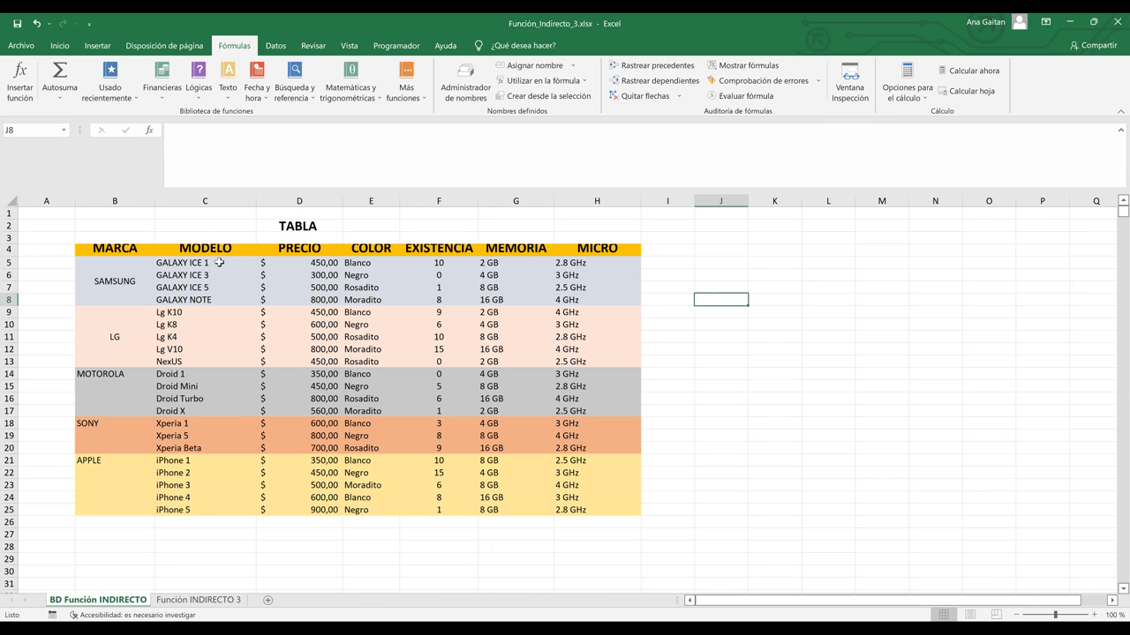
pyautogui.click(227, 602)
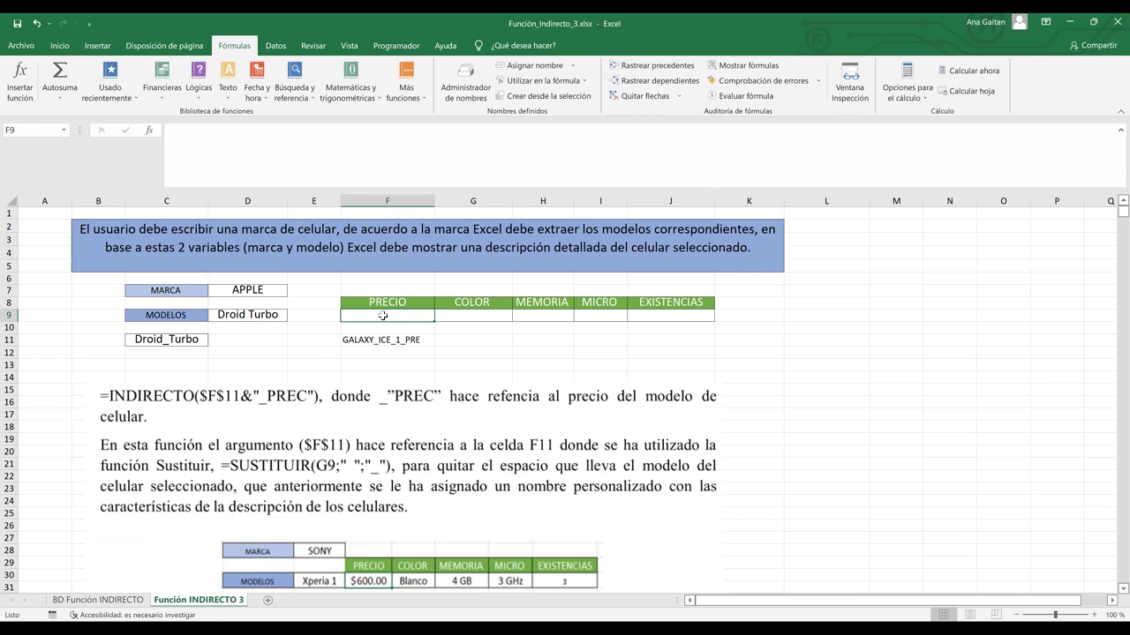
pyautogui.write('=')
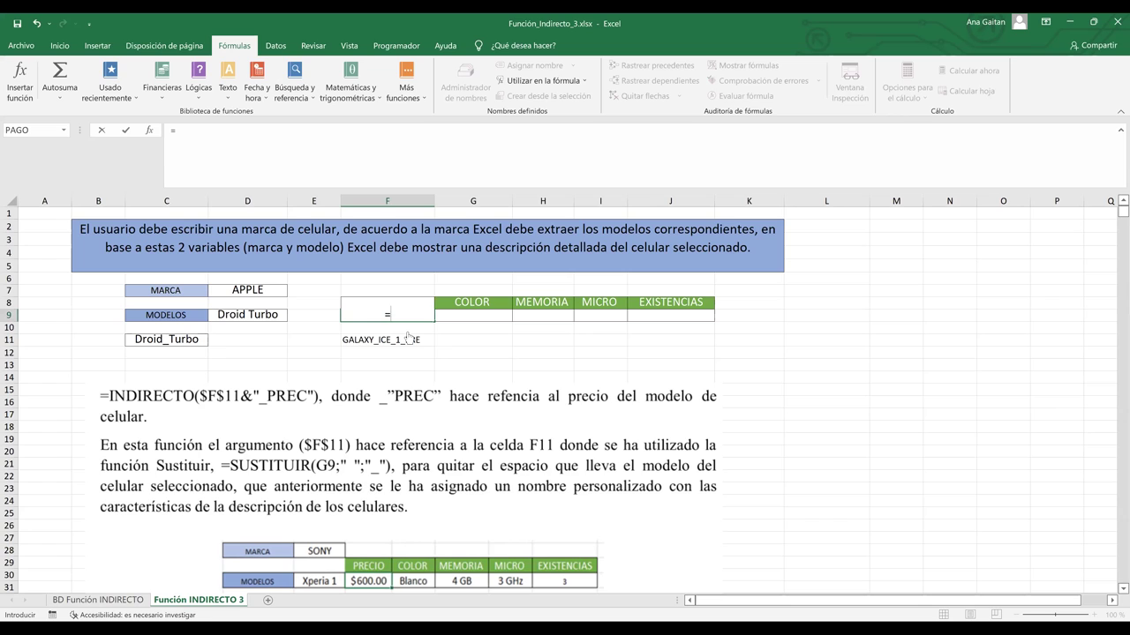
pyautogui.write('INDIRECTO(')
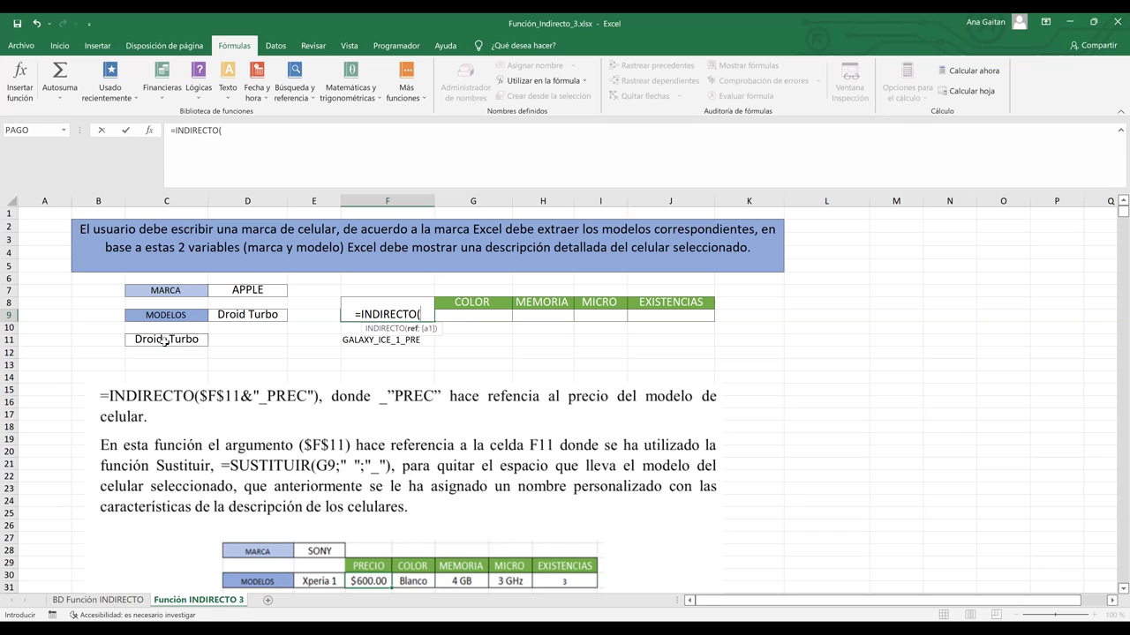
pyautogui.press('Escape')
# - Choose the GALAXY ICE 1 model of the SAMSUNG brand and start a formula in the PRECIO cell F9
pyautogui.click(247, 291)
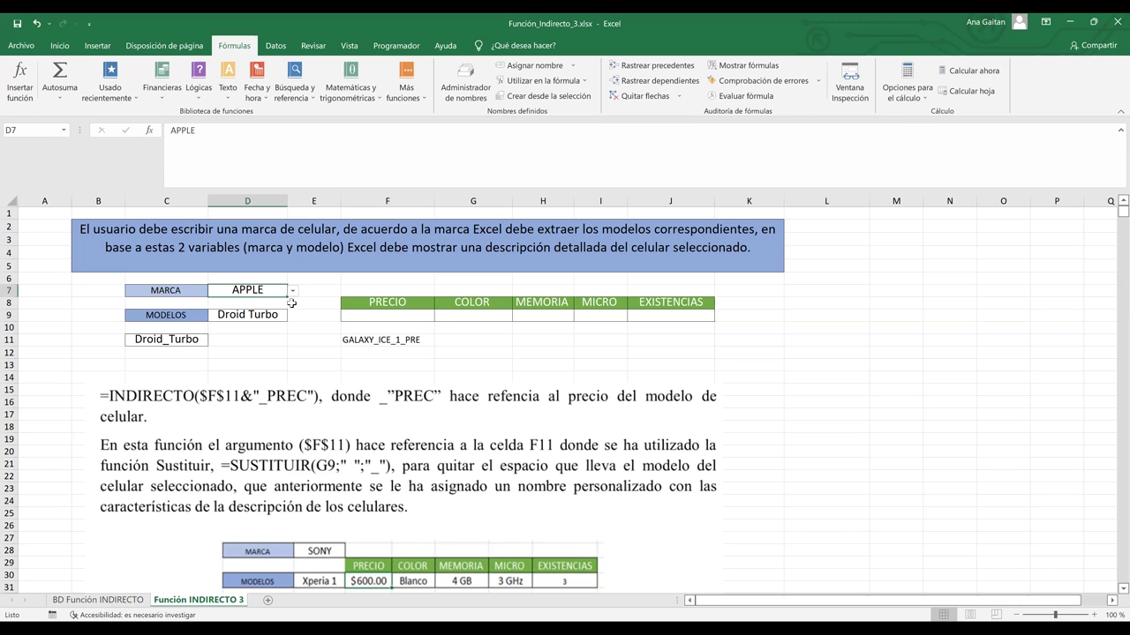
pyautogui.write('SAMSUNG')
pyautogui.click(273, 315)
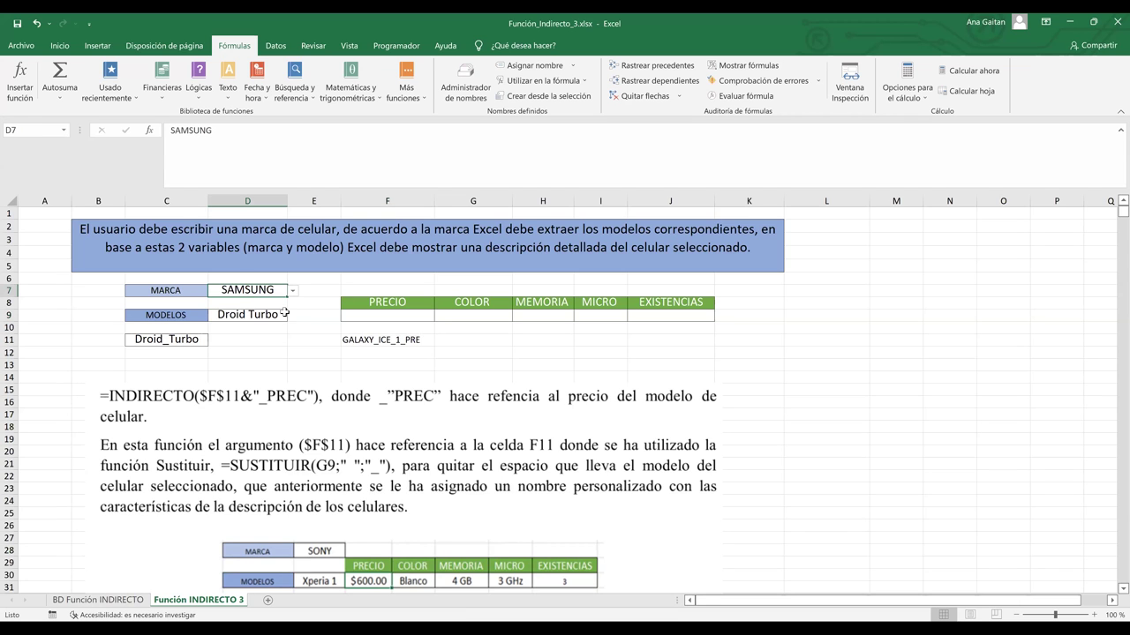
pyautogui.click(292, 316)
pyautogui.click(257, 330)
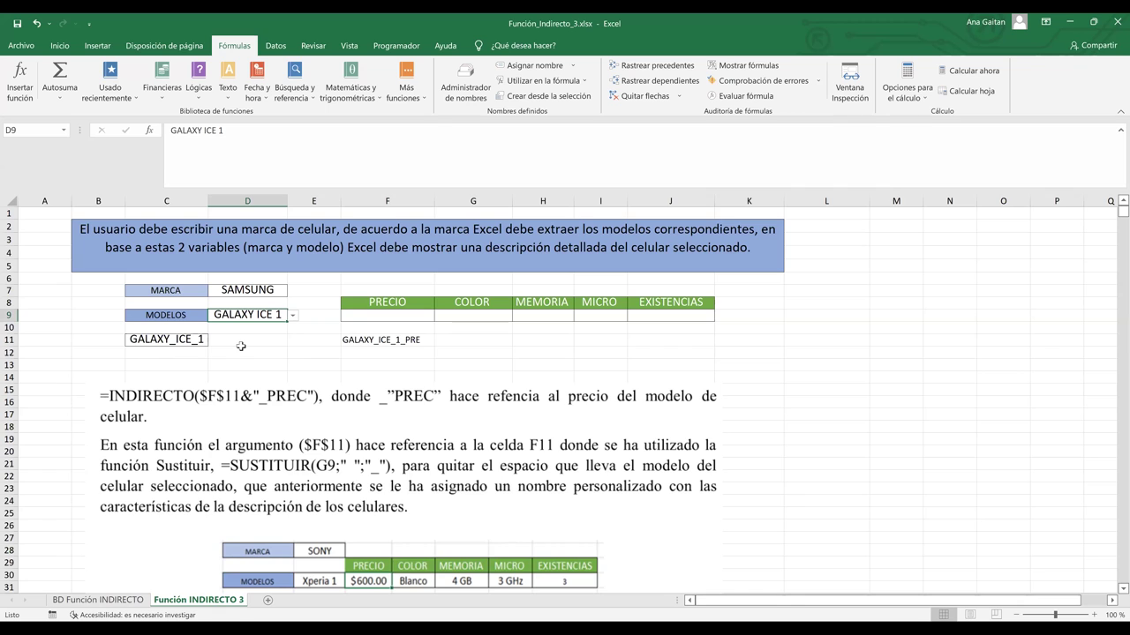
pyautogui.click(390, 314)
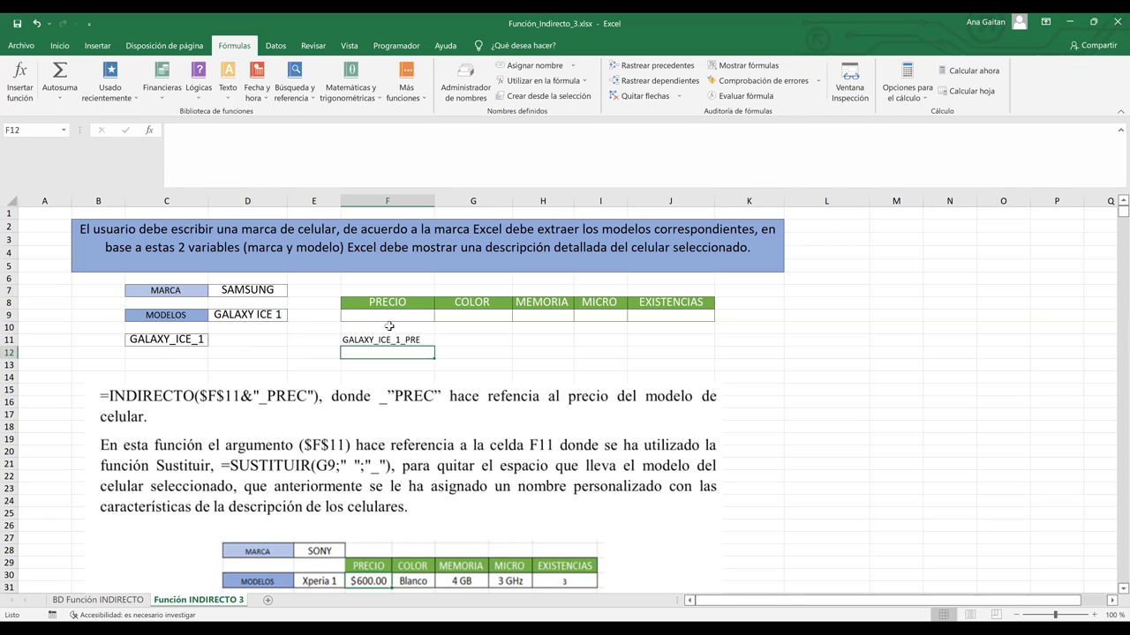
pyautogui.write('=')
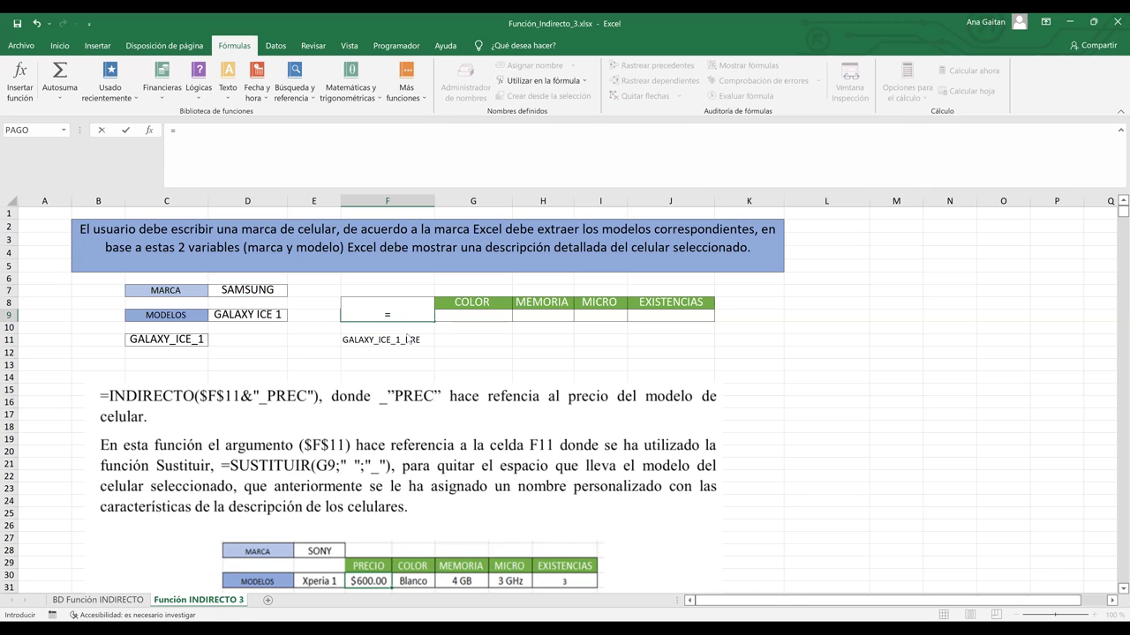
pyautogui.write('SUSTITUIR(')
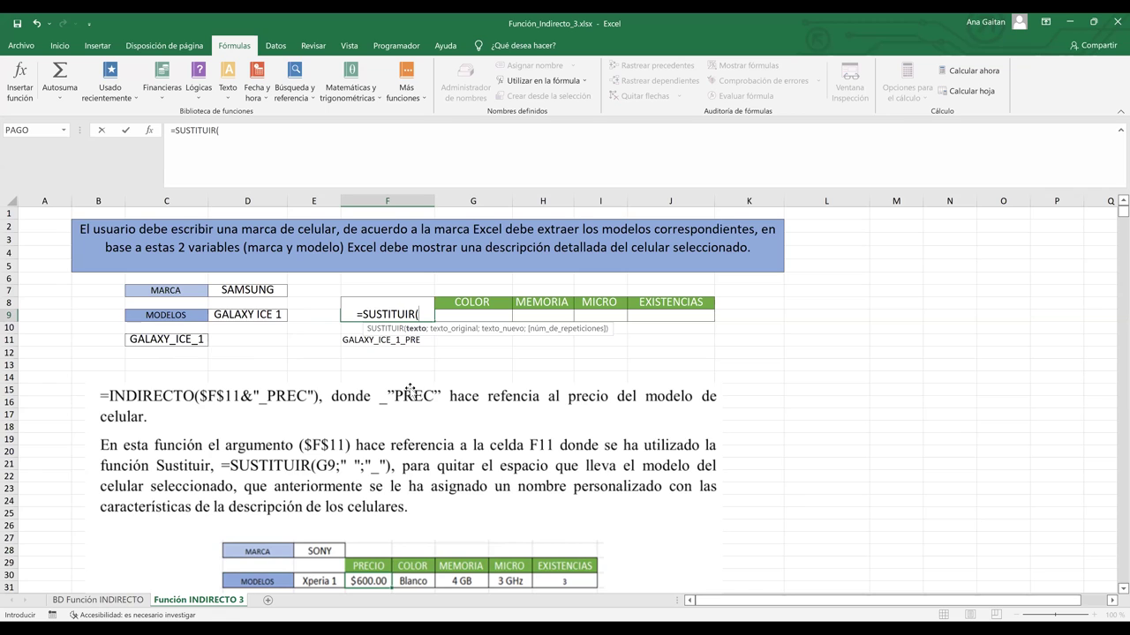
pyautogui.press('BackSpace')
pyautogui.press('BackSpace')
pyautogui.press('BackSpace')
pyautogui.press('BackSpace')
pyautogui.press('BackSpace')
pyautogui.press('BackSpace')
pyautogui.press('BackSpace')
pyautogui.press('BackSpace')
pyautogui.press('BackSpace')
pyautogui.press('BackSpace')
# - Complete the PRECIO formula in cell F9 as =INDIRECTO(C11&"_PRE")
pyautogui.write('IND')
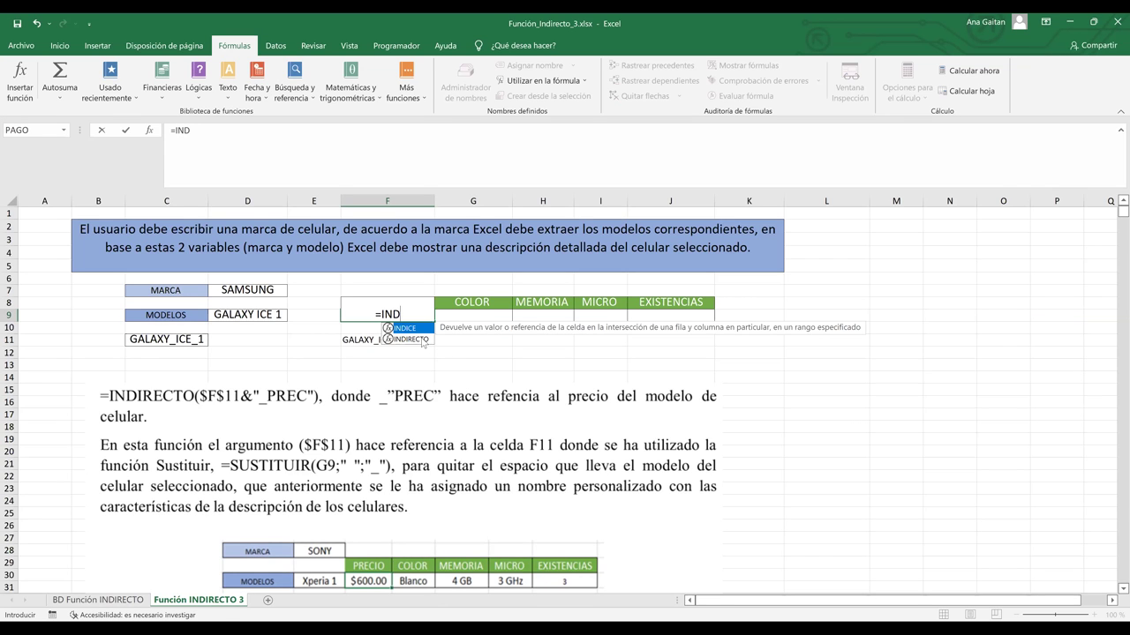
pyautogui.doubleClick(411, 339)
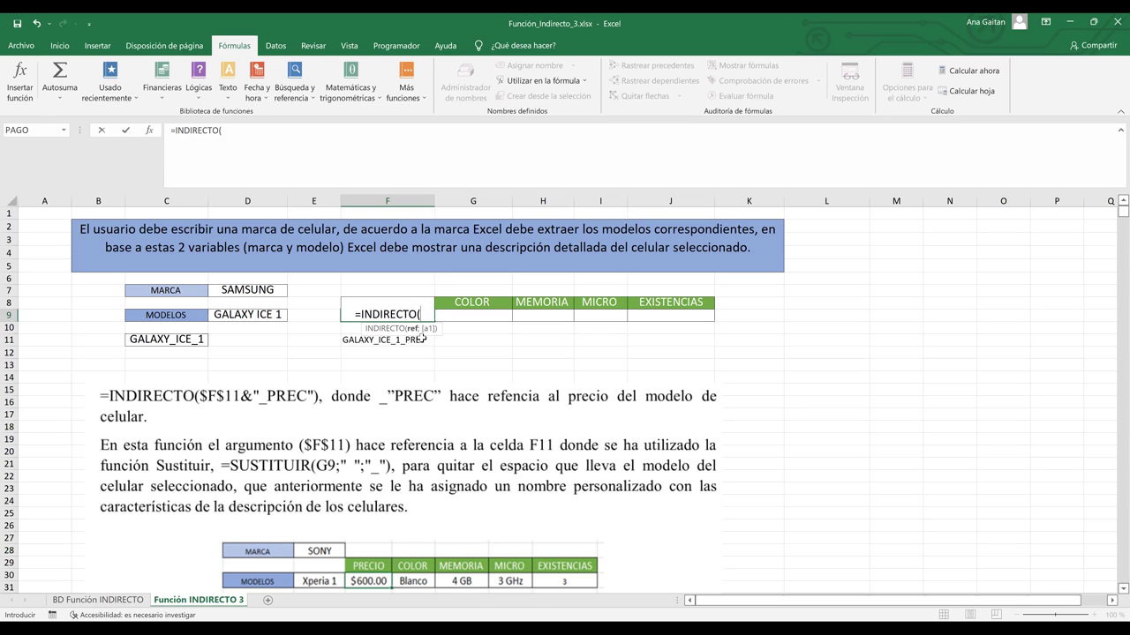
pyautogui.click(195, 341)
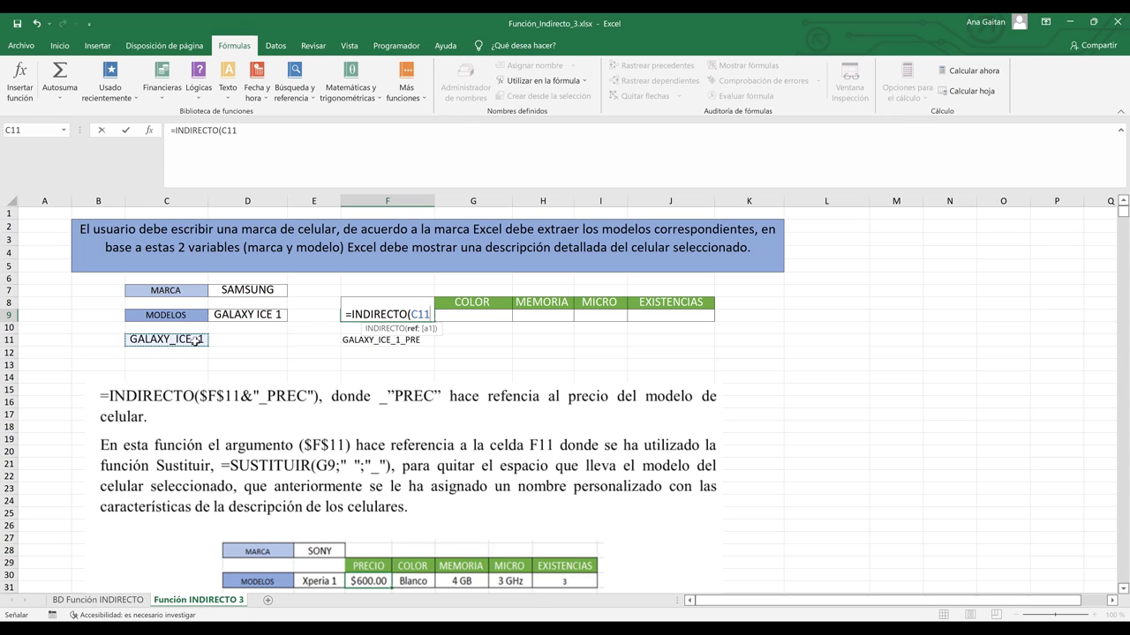
pyautogui.write('&')
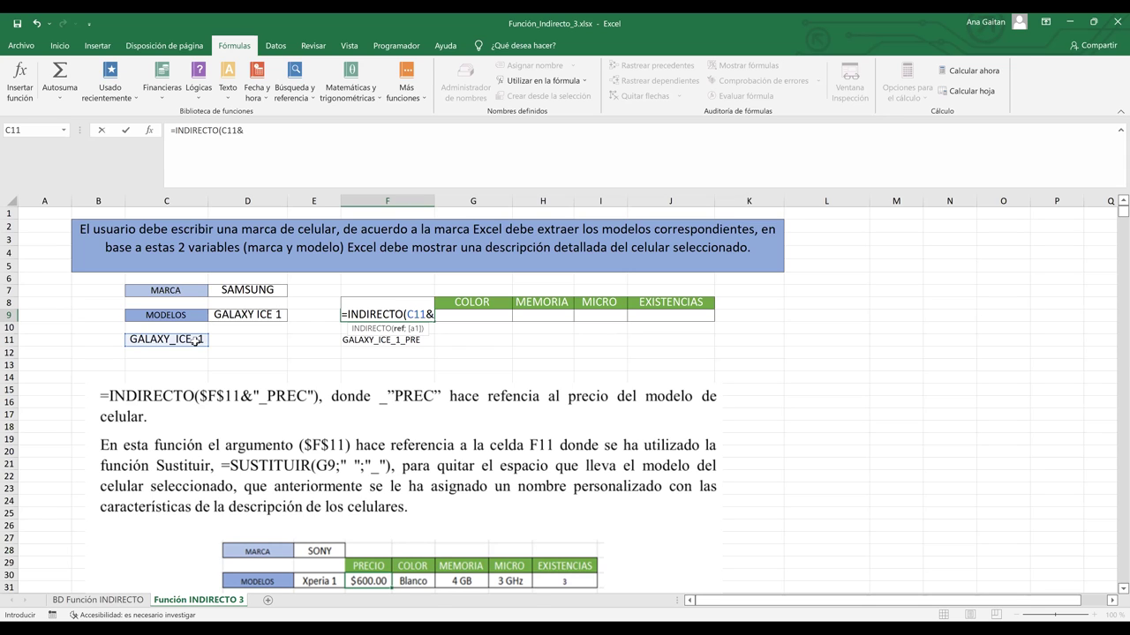
pyautogui.write('"_')
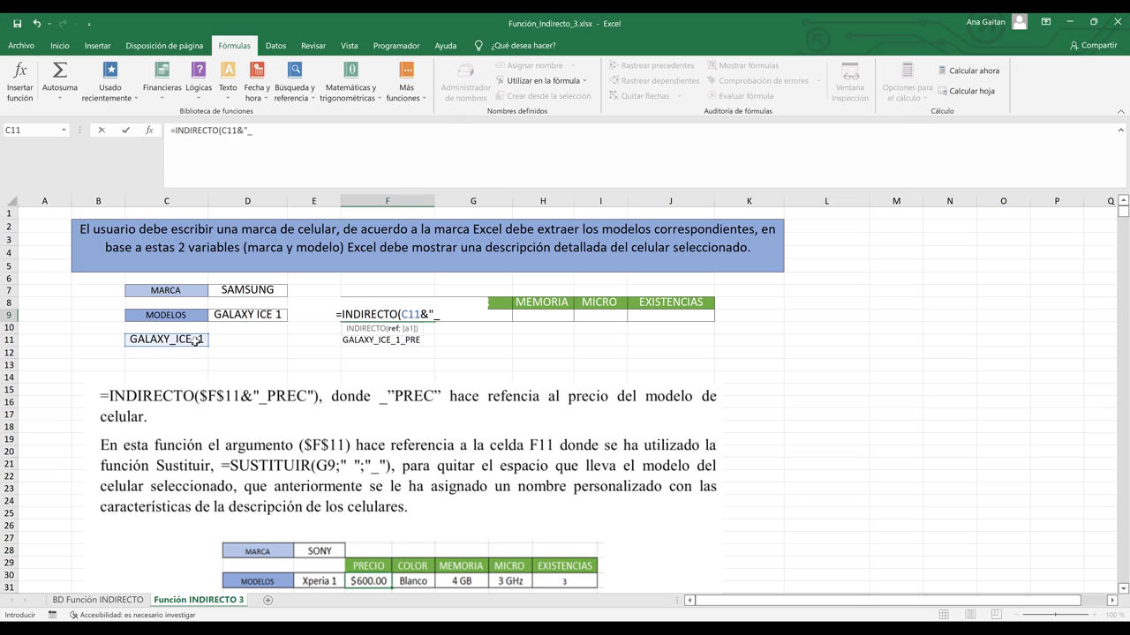
pyautogui.write('PRE')
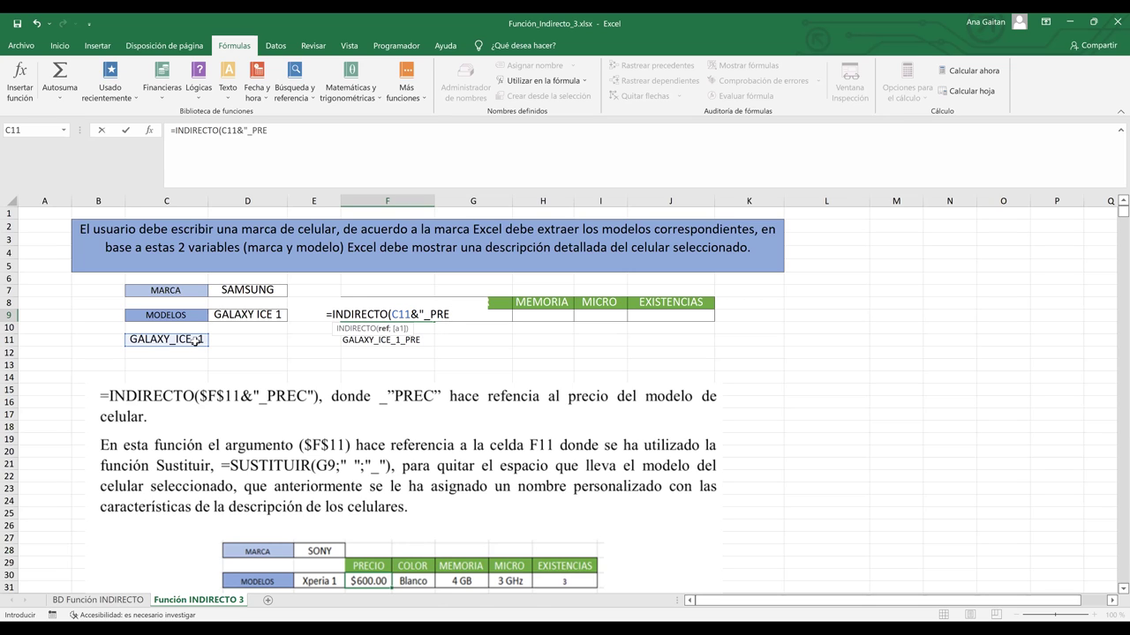
pyautogui.write('"')
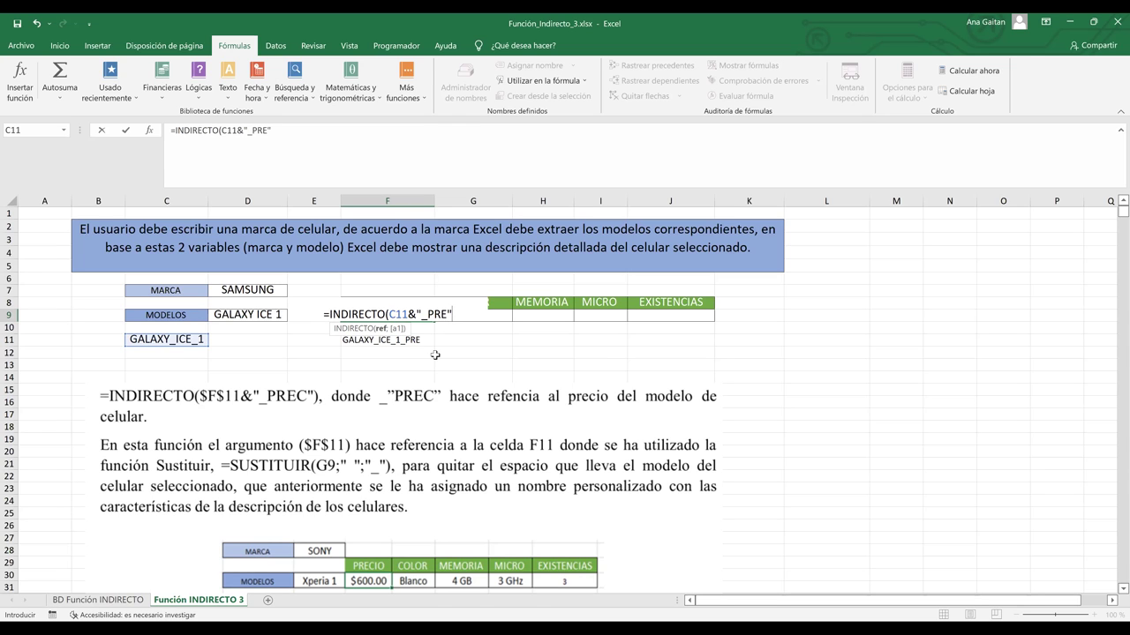
pyautogui.write(')')
pyautogui.press('Return')
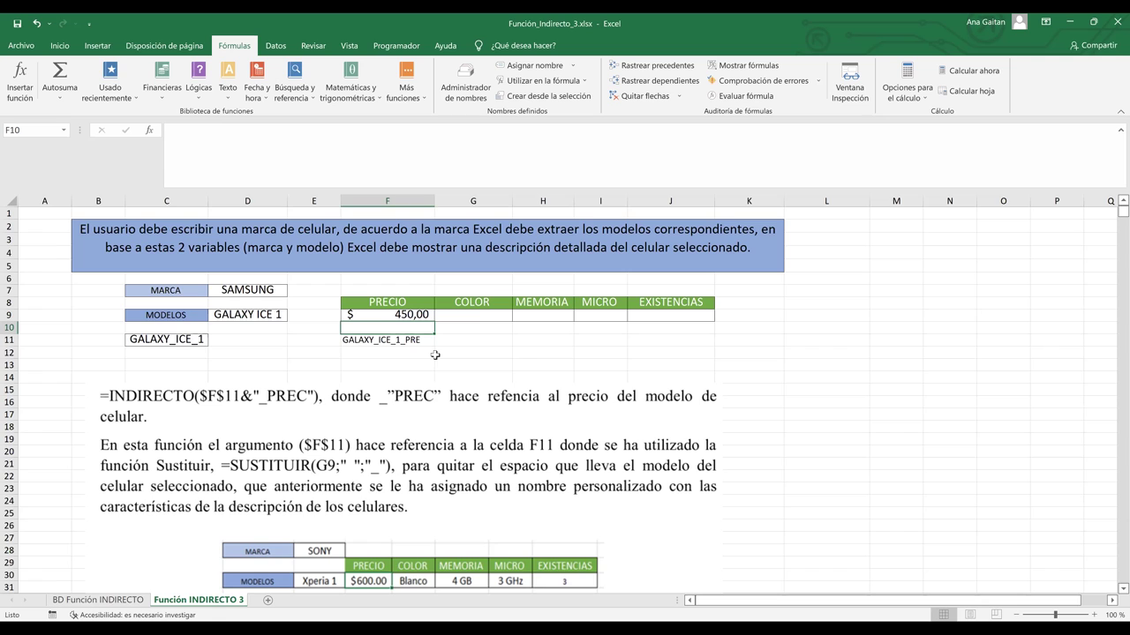
# - Write the partial formula =INDIRECTO(C11& in the COLOR cell G9
pyautogui.click(475, 315)
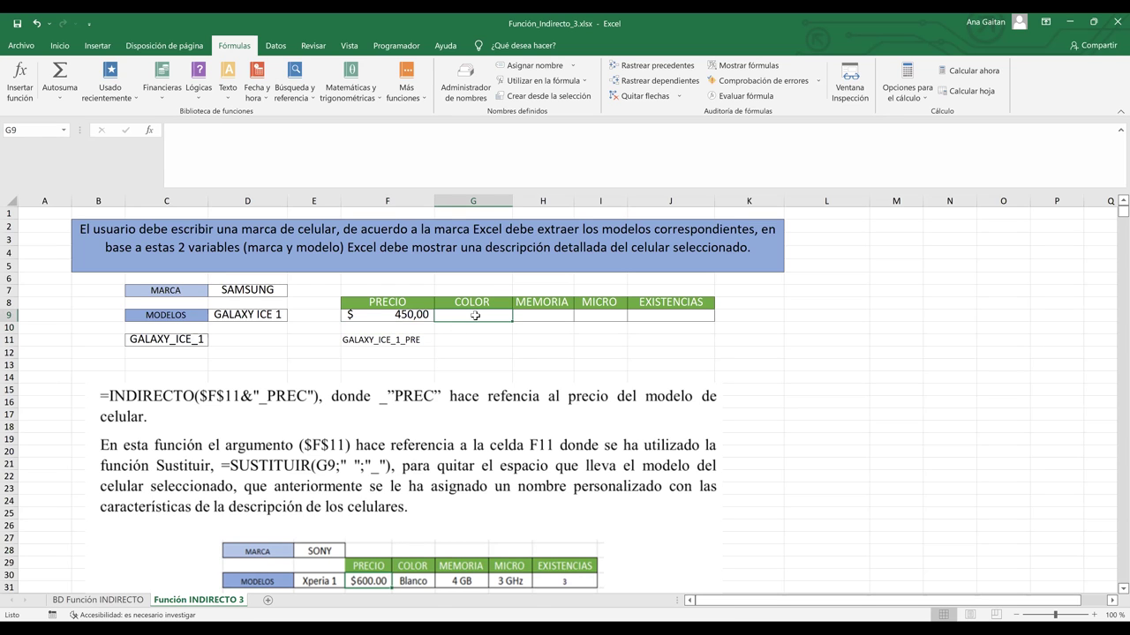
pyautogui.doubleClick(474, 315)
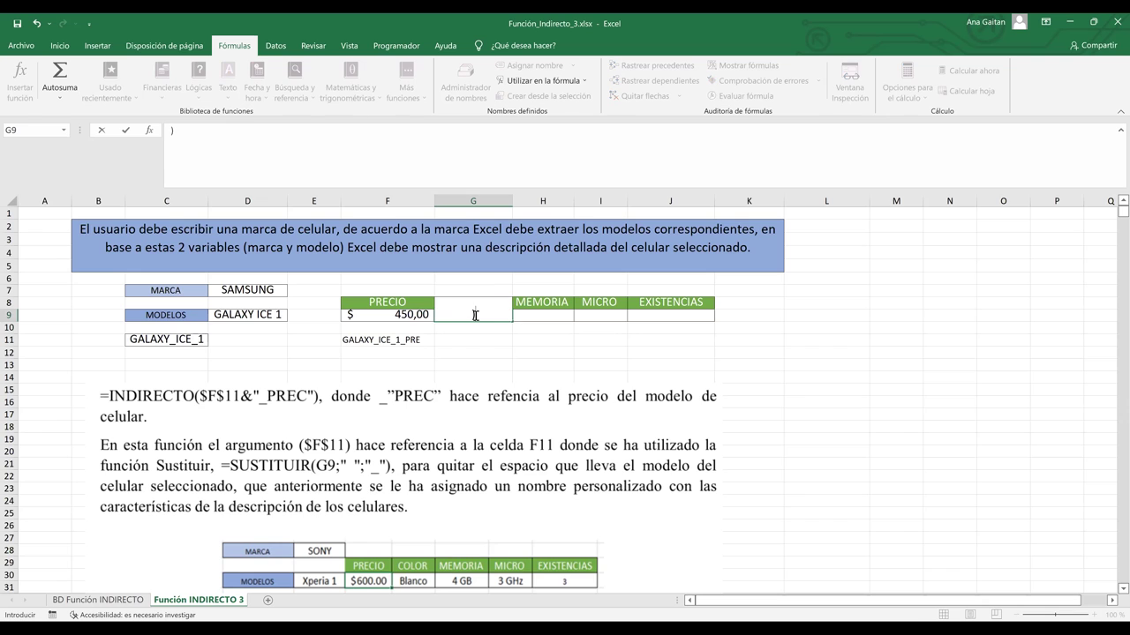
pyautogui.write('=')
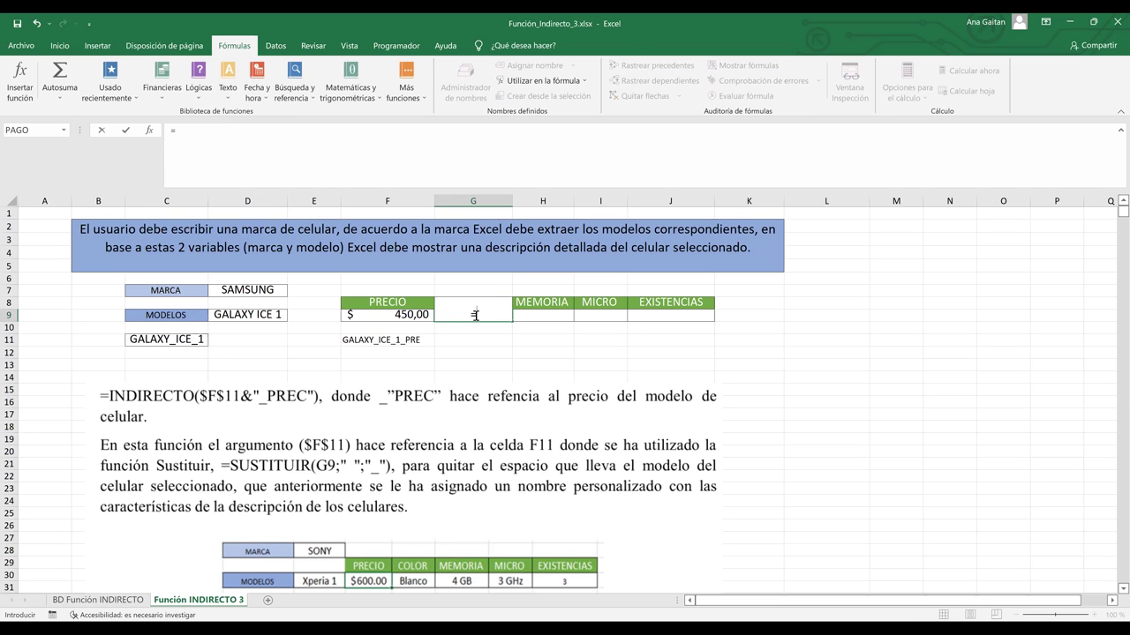
pyautogui.write('IND')
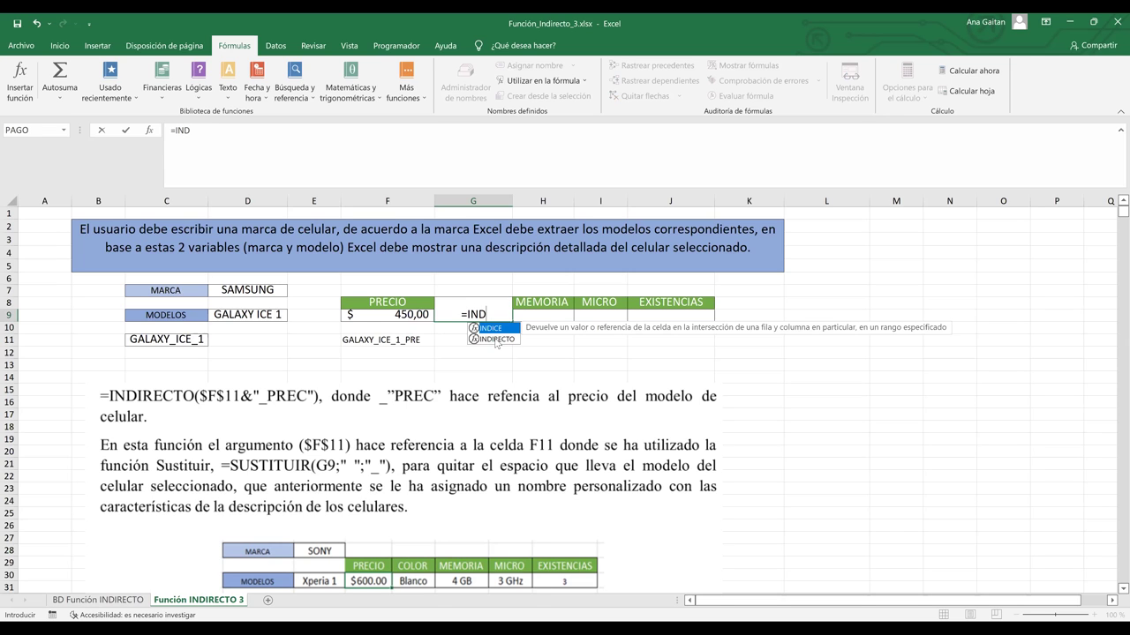
pyautogui.doubleClick(499, 339)
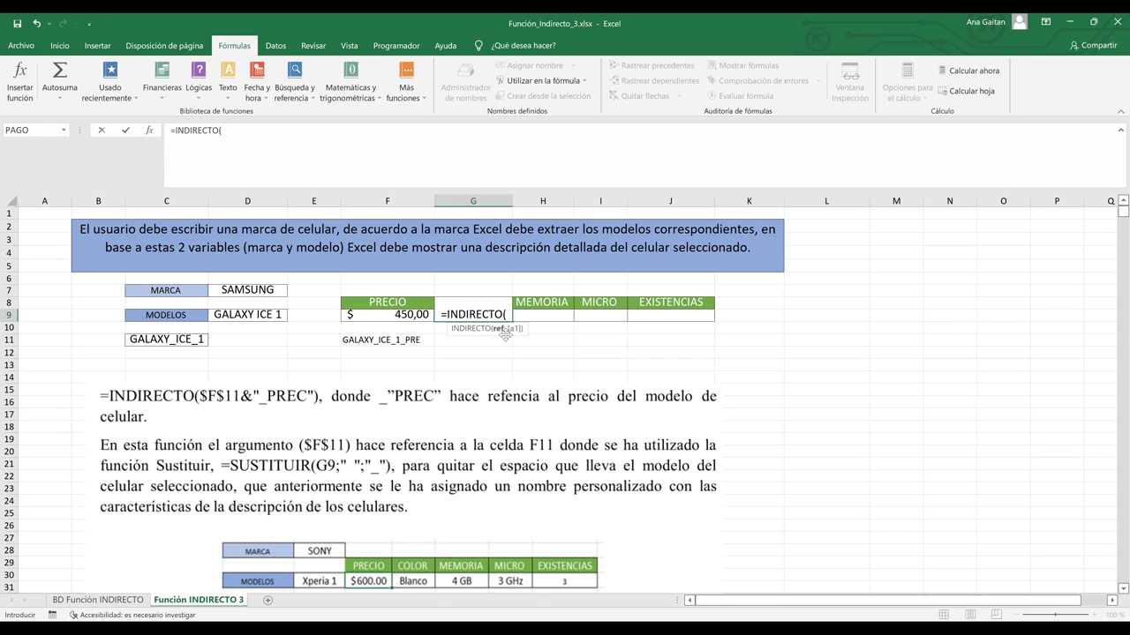
pyautogui.click(168, 340)
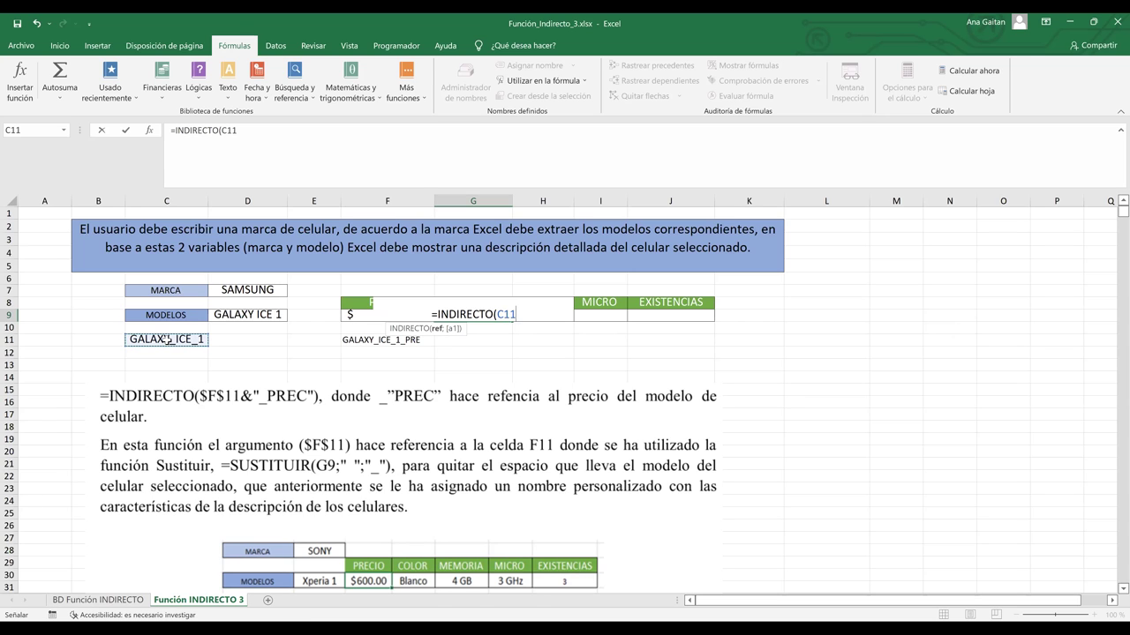
pyautogui.write('&')
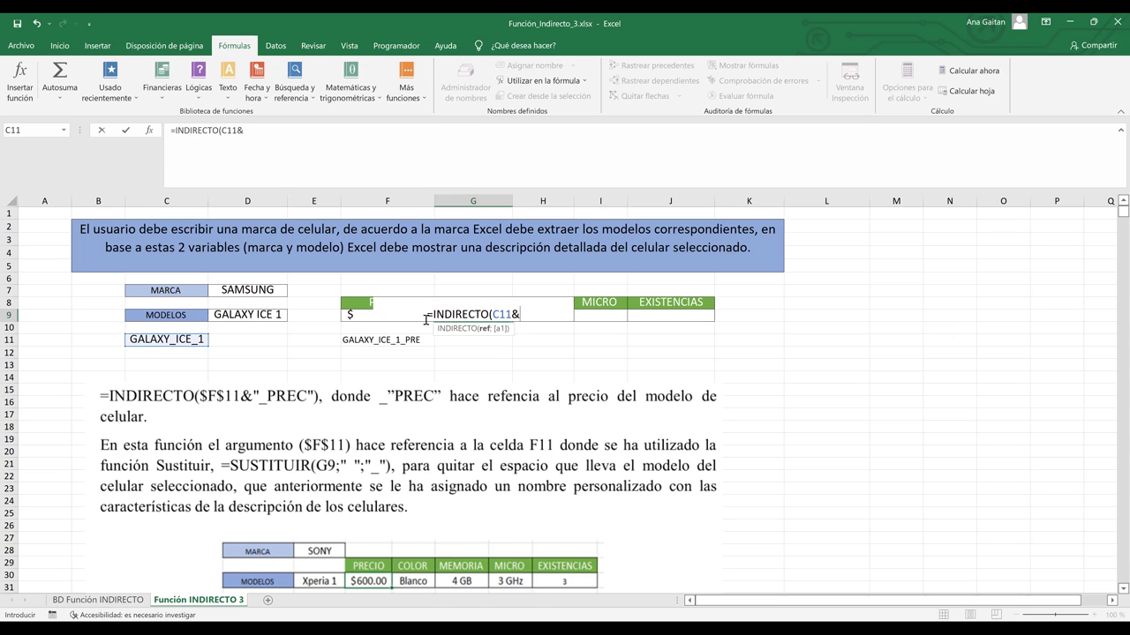
# - Copy the whole partial formula text from cell G9 and leave the cell without keeping the entry
pyautogui.hotkey('shift', 'Left')
pyautogui.hotkey('shift', 'Left')
pyautogui.hotkey('shift', 'Left')
pyautogui.hotkey('shift', 'Left')
pyautogui.hotkey('shift', 'Left')
pyautogui.hotkey('shift', 'Left')
pyautogui.hotkey('shift', 'Left')
pyautogui.hotkey('shift', 'Home')
pyautogui.hotkey('ctrl', 'c')
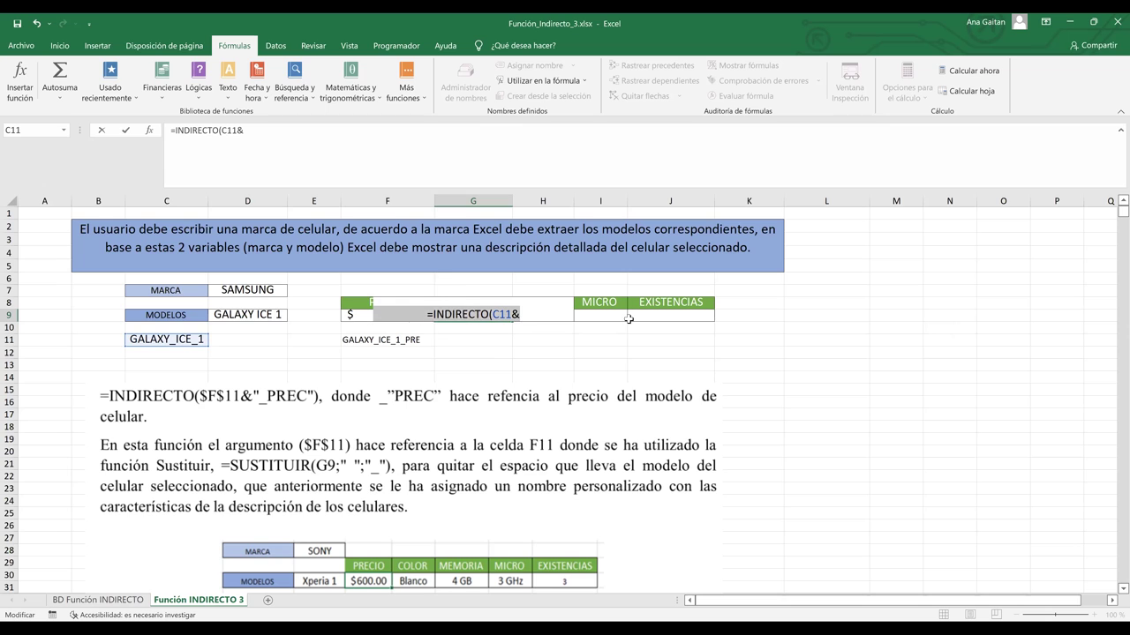
pyautogui.press('Escape')
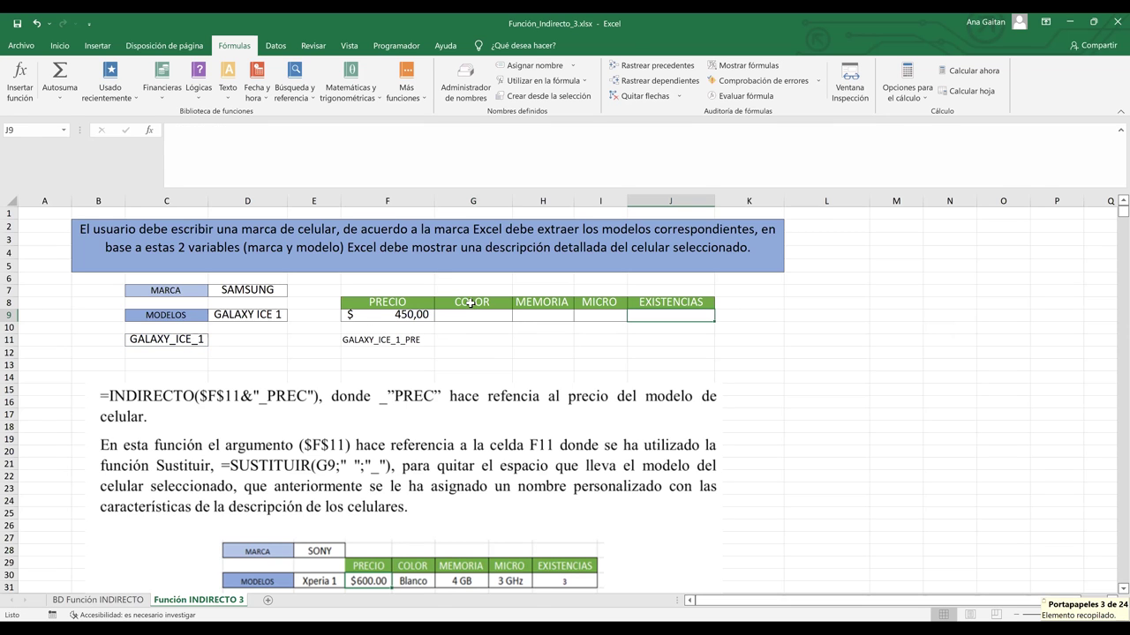
# - Enter the COLOR formula =INDIRECTO(C11&"_COL") in cell G9, reusing the copied partial formula
pyautogui.click(472, 313)
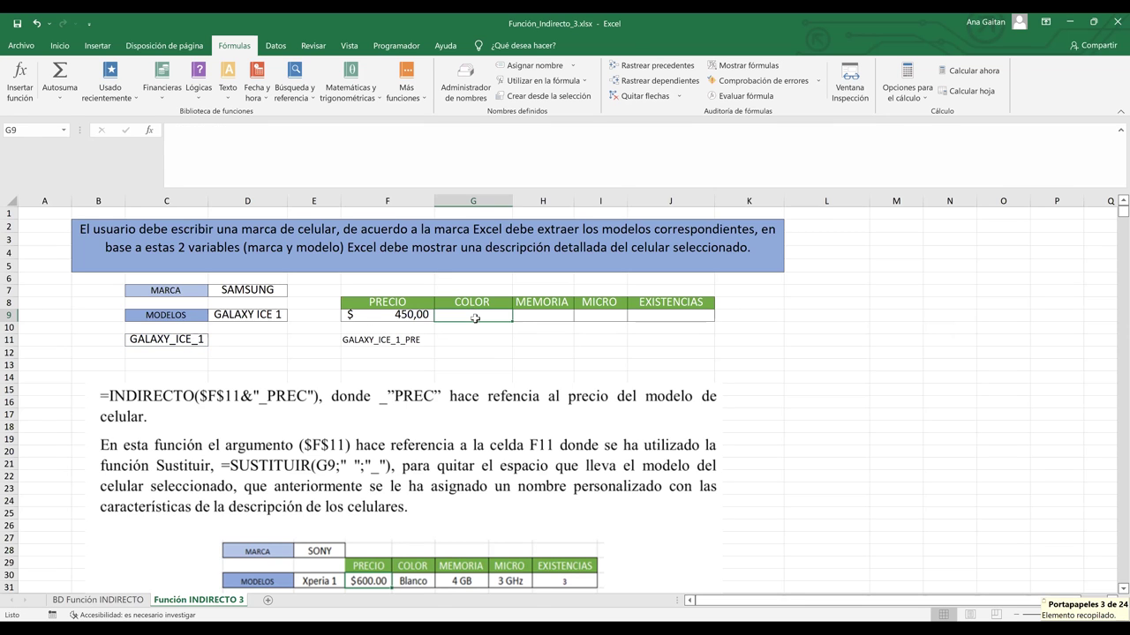
pyautogui.press('BackSpace')
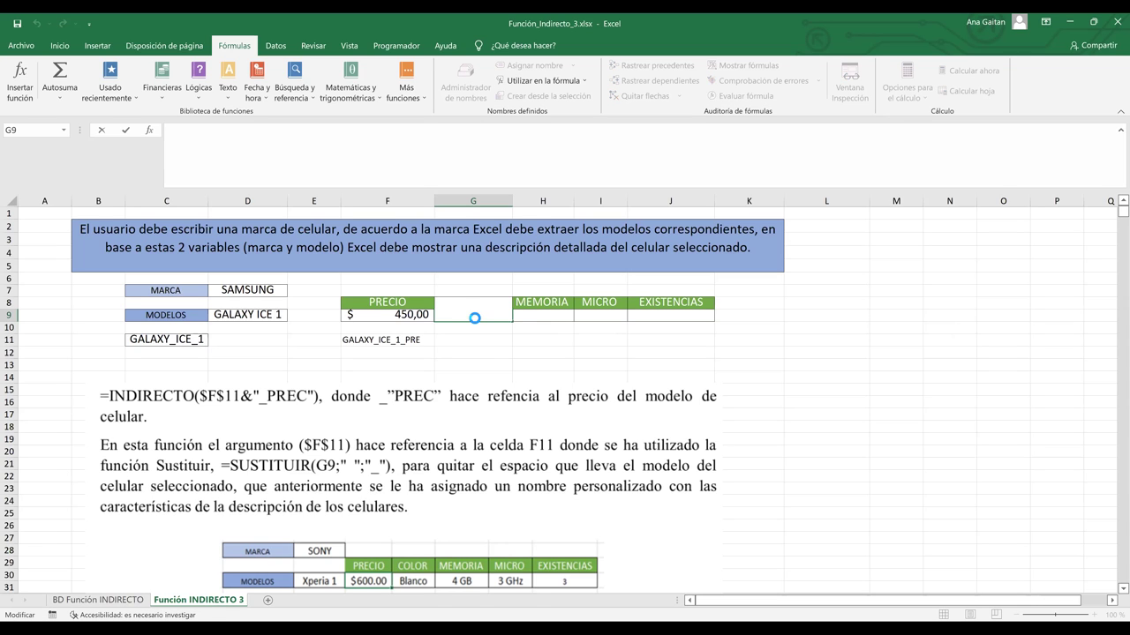
pyautogui.hotkey('ctrl', 'v')
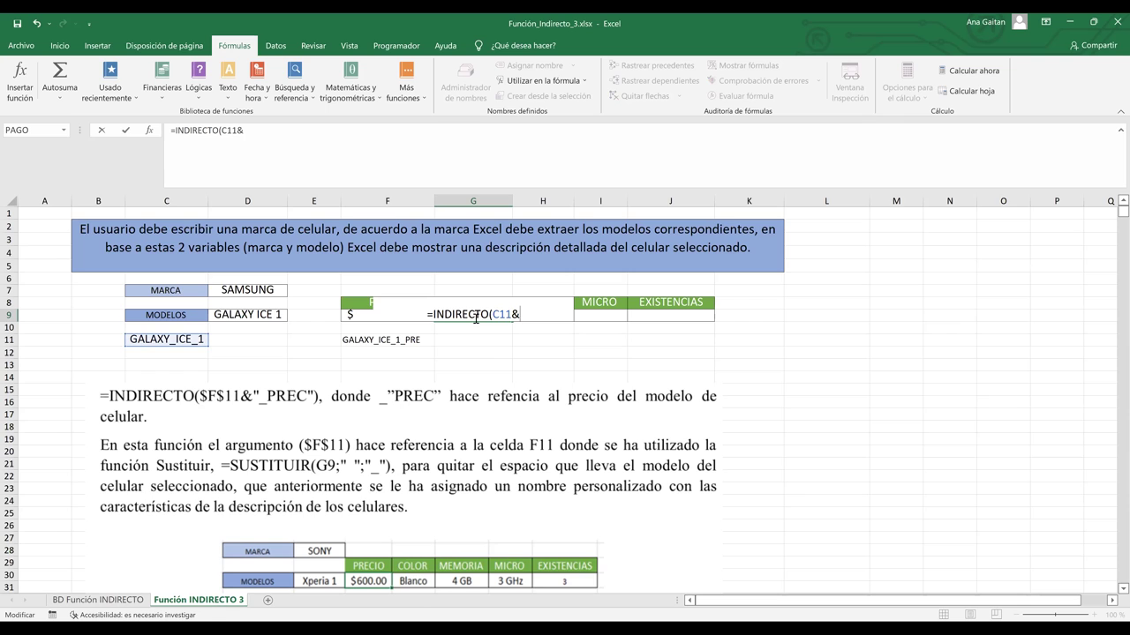
pyautogui.write('"')
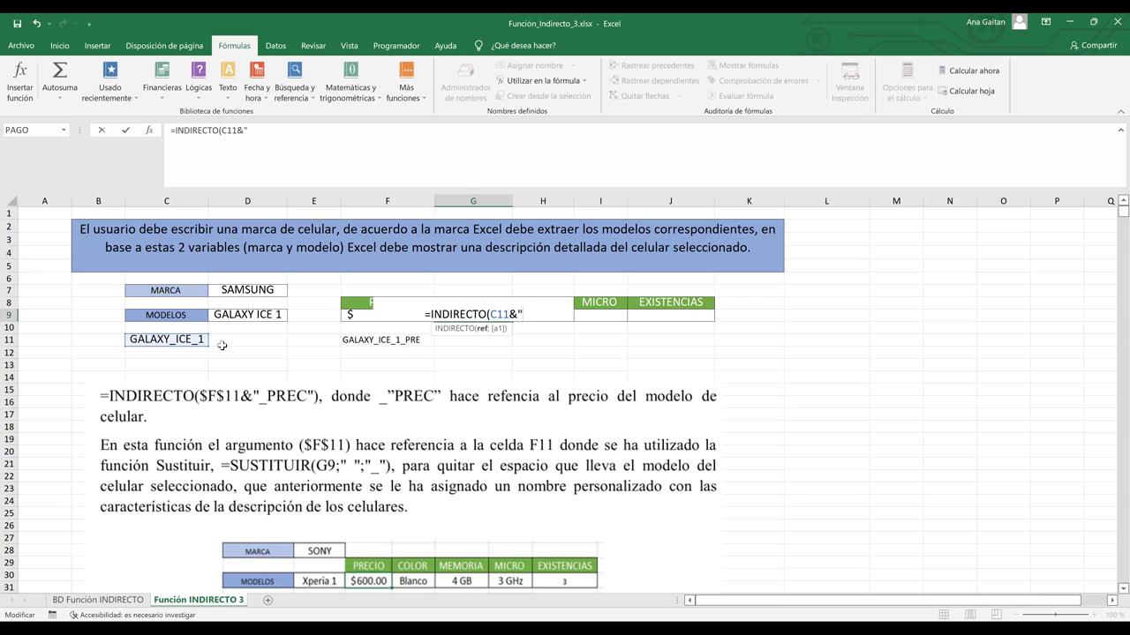
pyautogui.write('_COL')
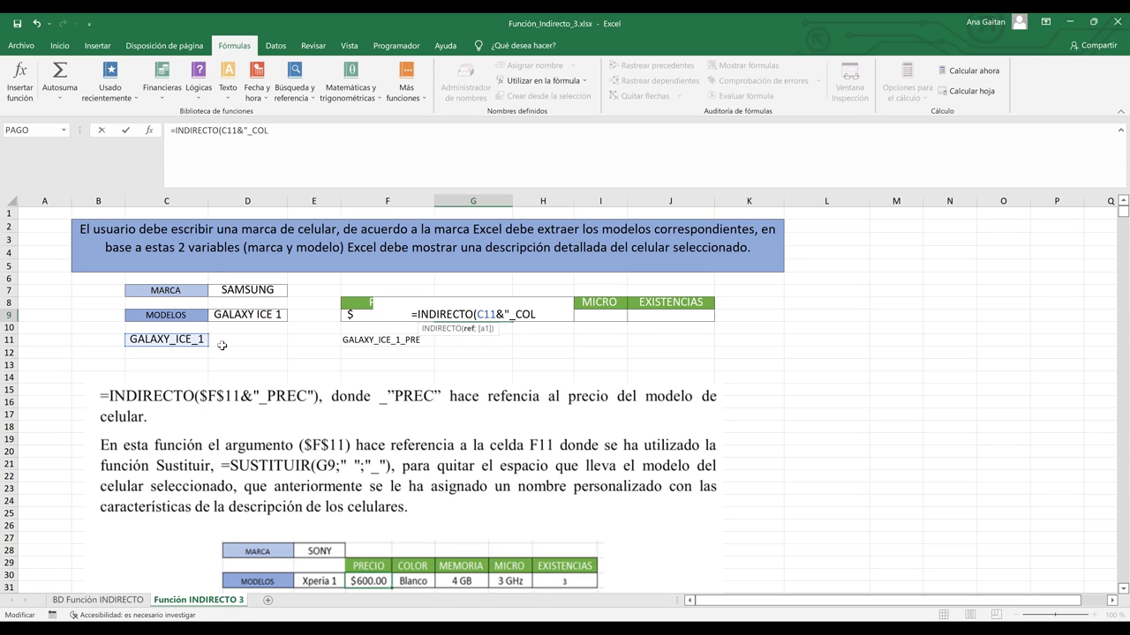
pyautogui.write('"')
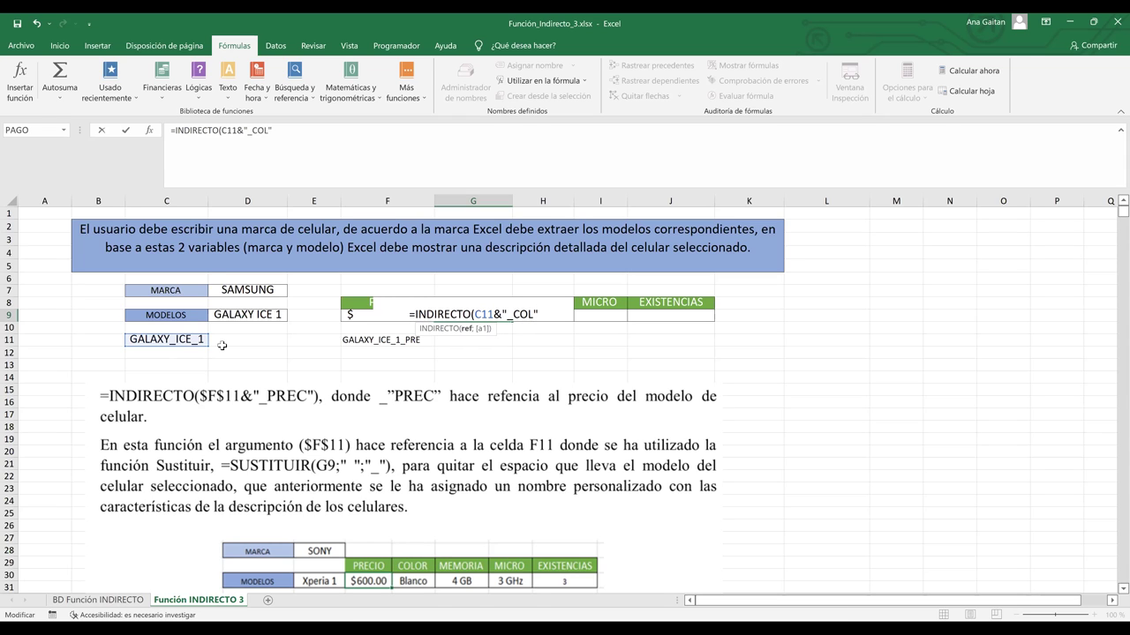
pyautogui.write(')')
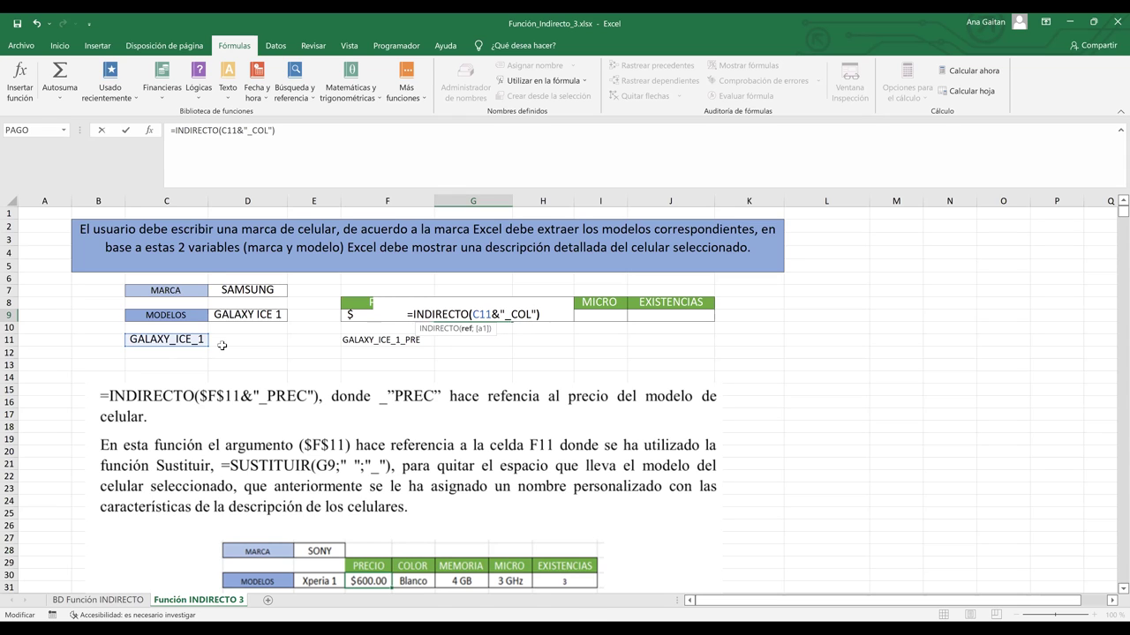
pyautogui.press('Return')
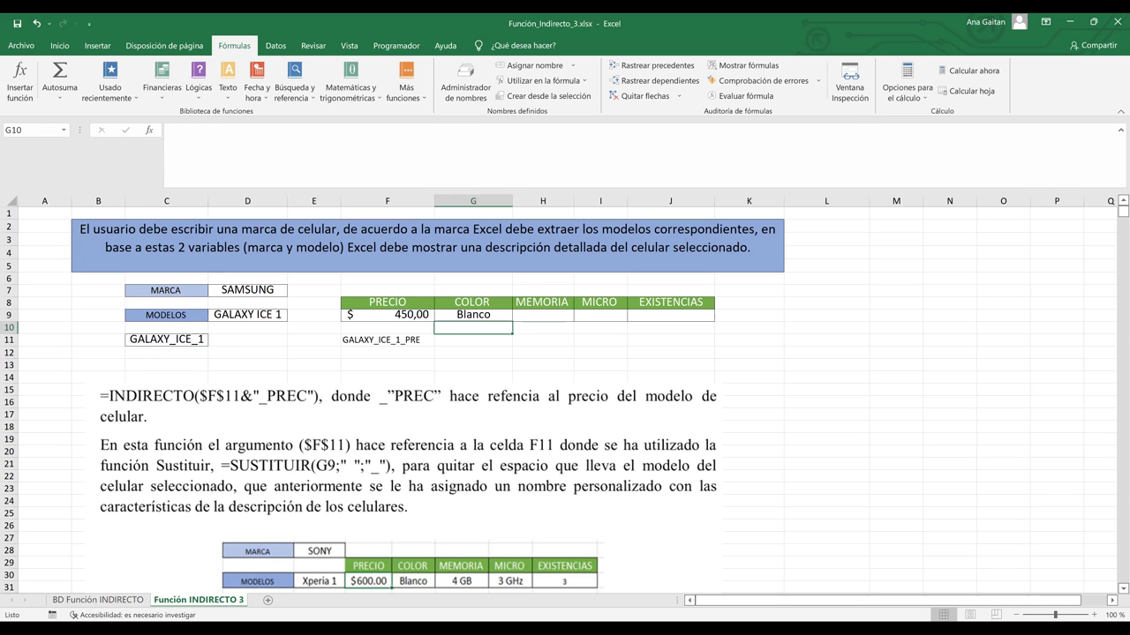
# - Check the price and color of GALAXY ICE 1 in the BD Función INDIRECTO sheet and return to the Función INDIRECTO 3 sheet
pyautogui.click(97, 600)
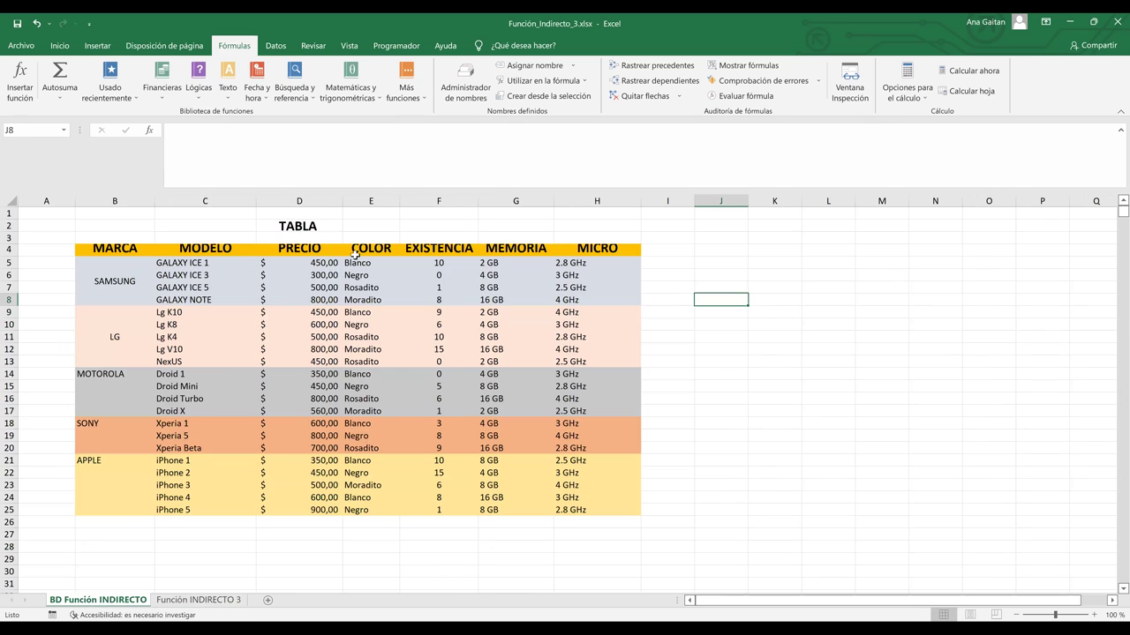
pyautogui.click(301, 263)
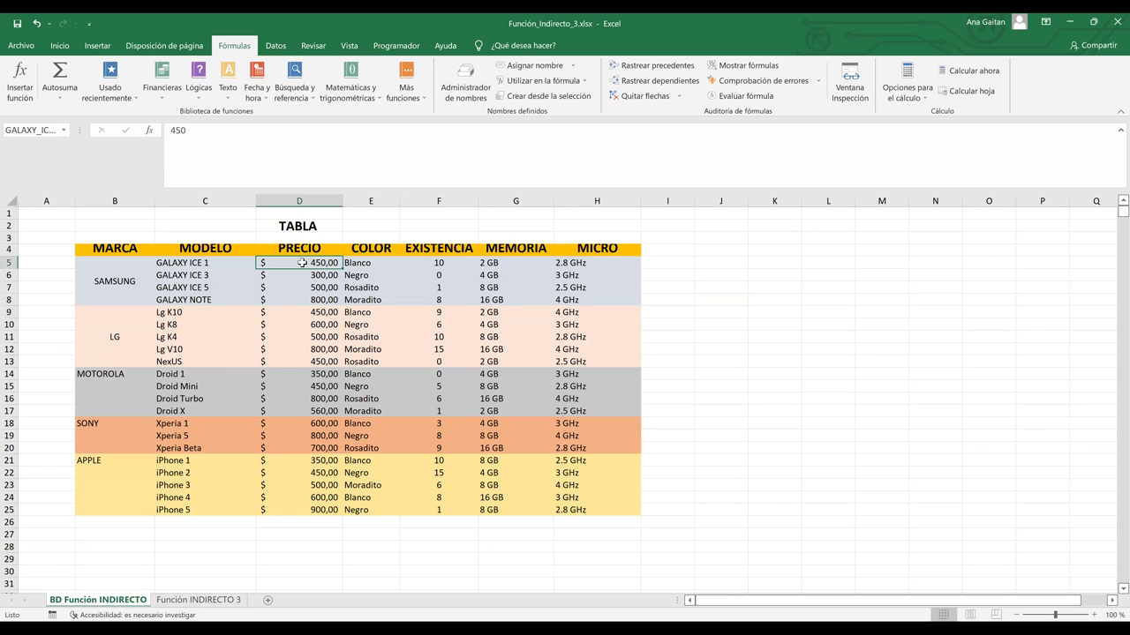
pyautogui.click(353, 263)
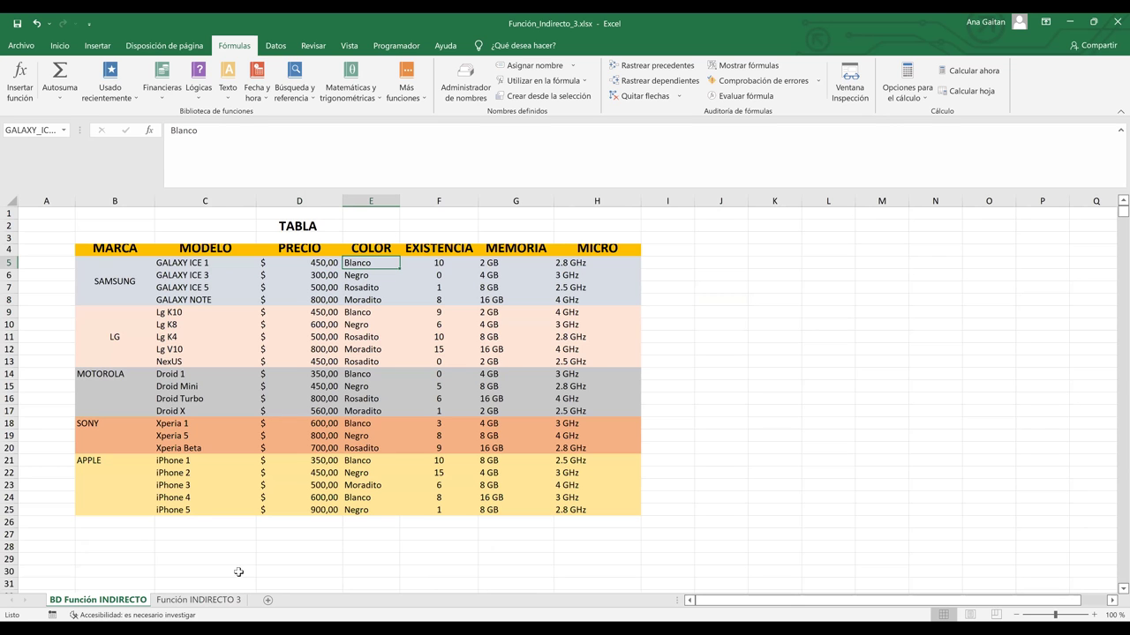
pyautogui.click(198, 601)
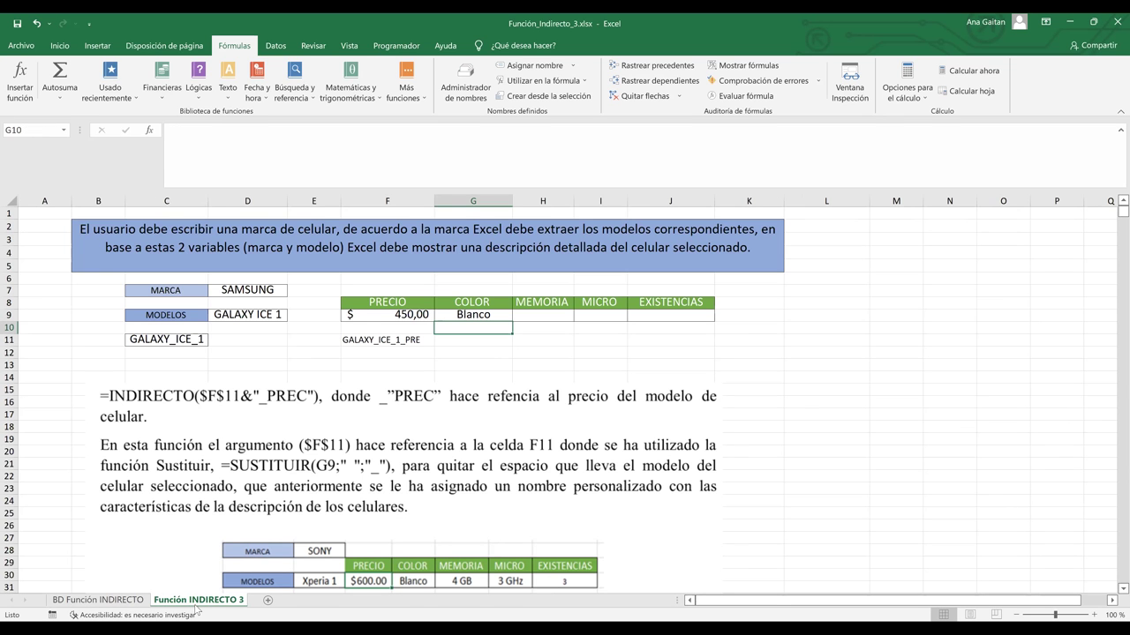
pyautogui.click(847, 410)
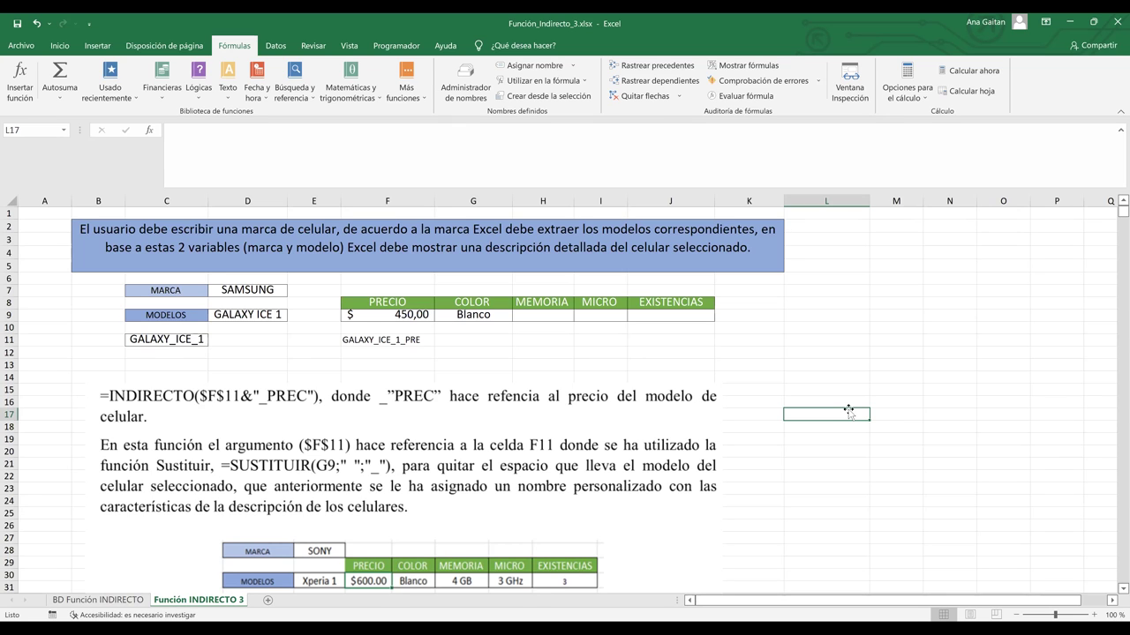
pyautogui.click(872, 463)
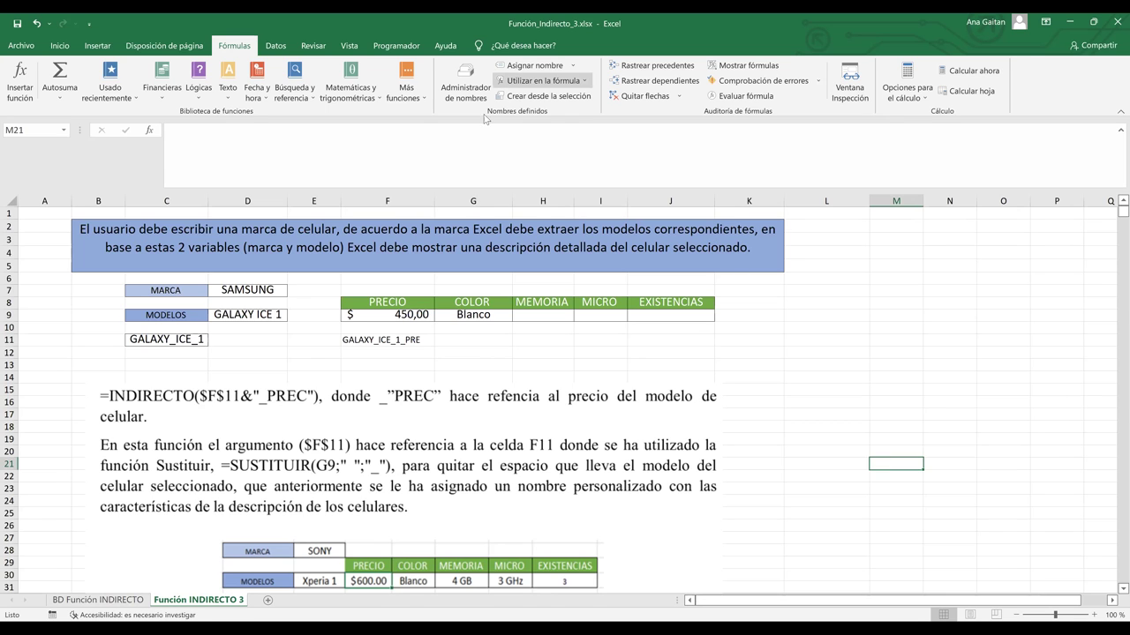
pyautogui.click(559, 340)
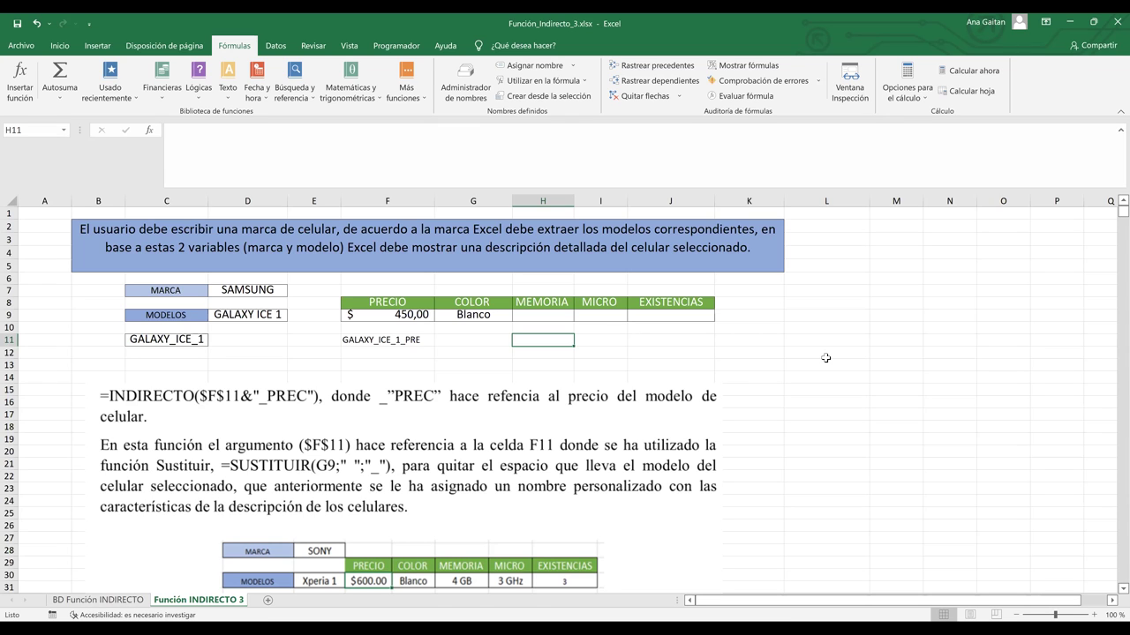
pyautogui.click(729, 349)
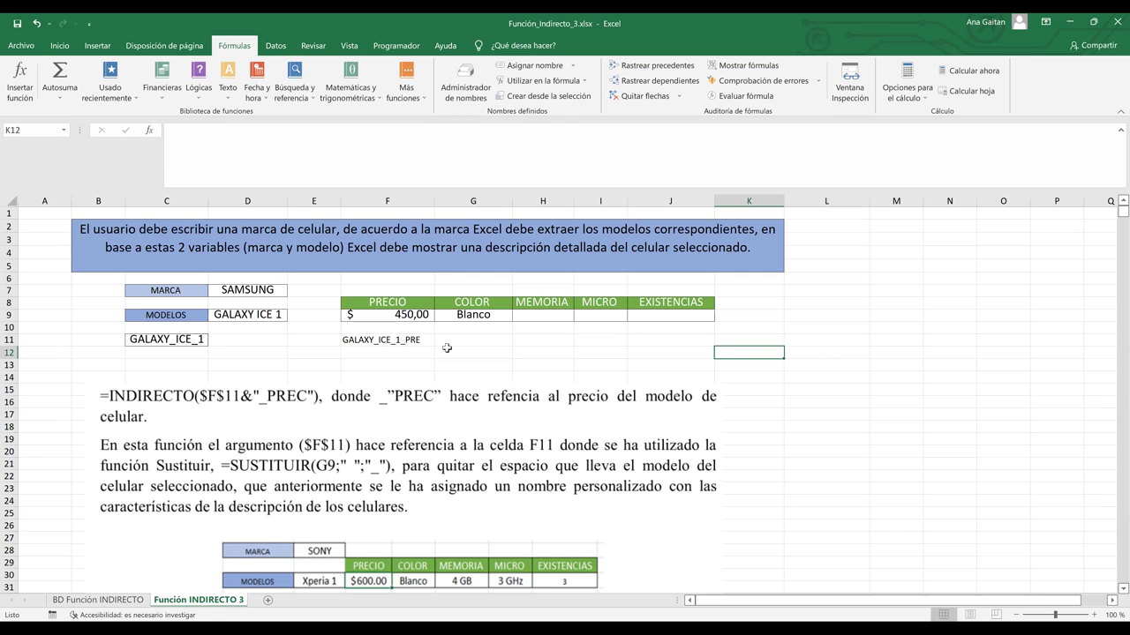
pyautogui.click(496, 331)
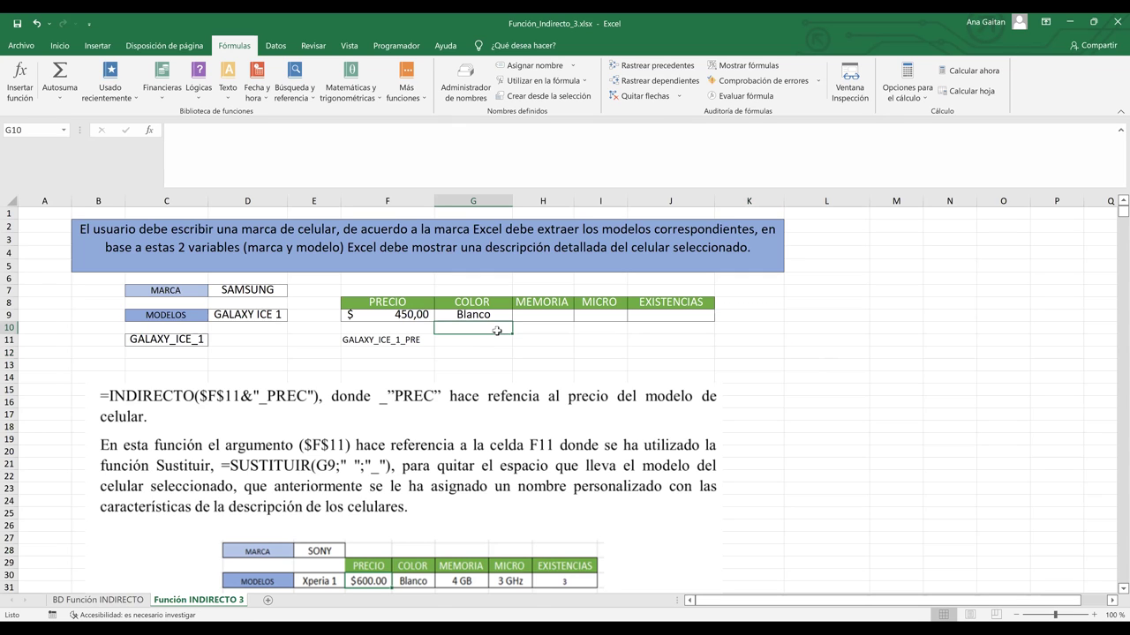
pyautogui.click(804, 347)
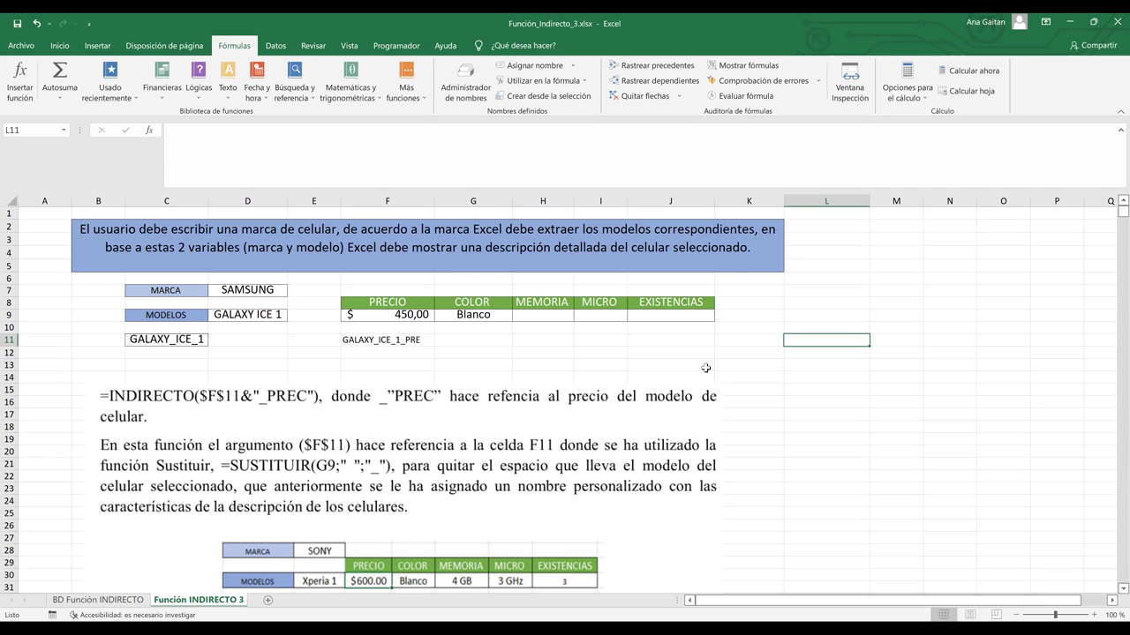
pyautogui.click(807, 399)
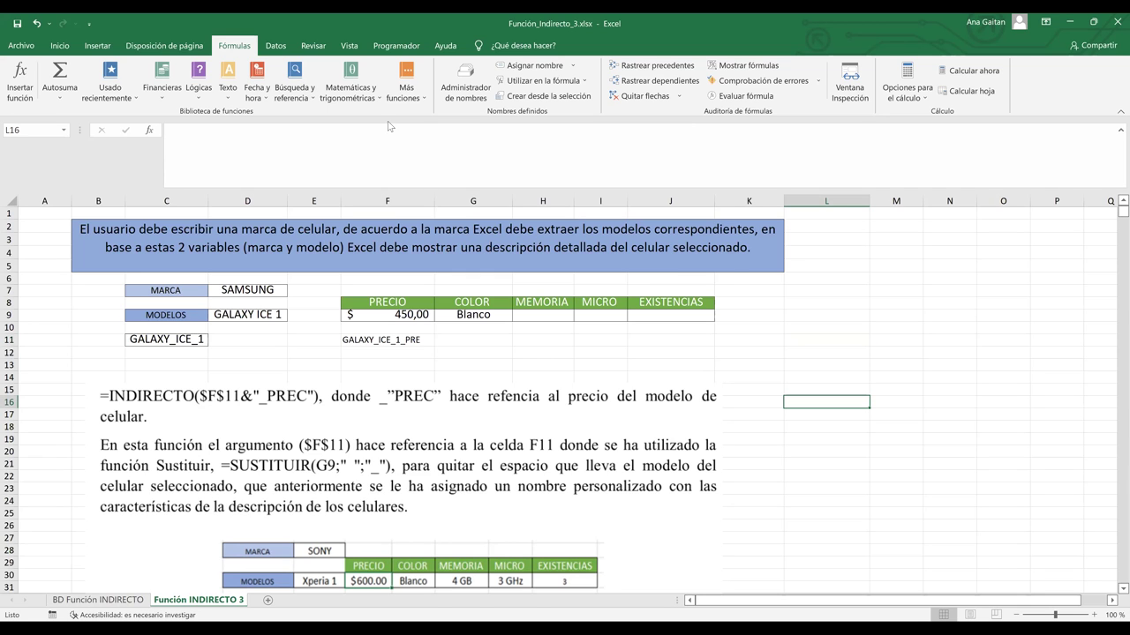